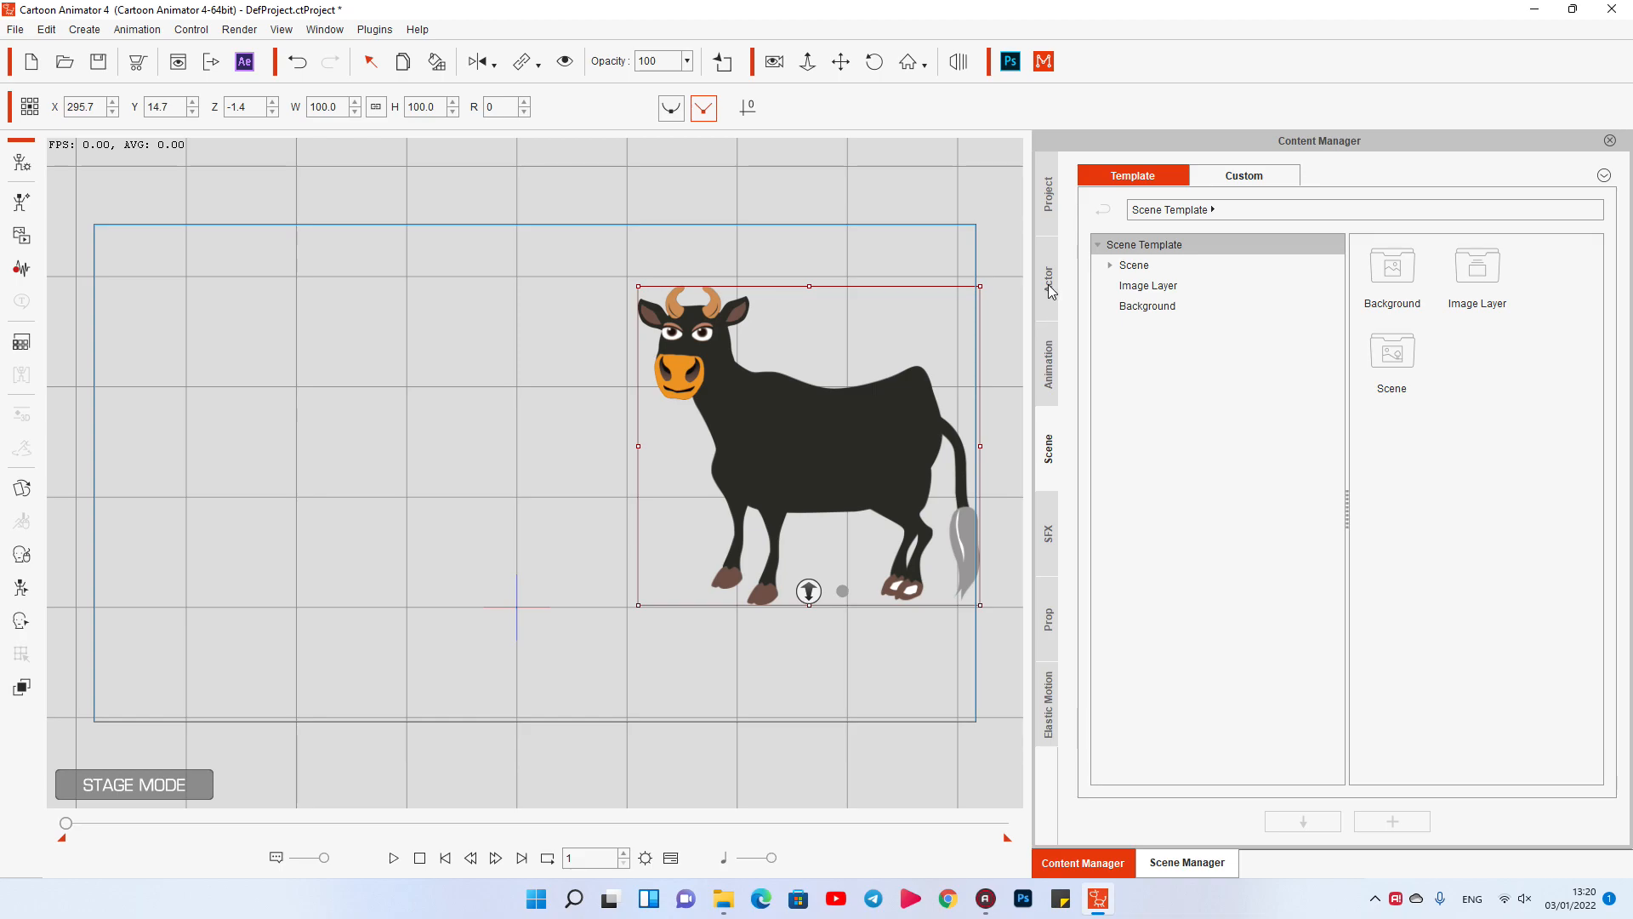
Step: Apply the Walk(1S) motion from the Horse Move set of the G3 Animals motion templates to the cow
{"action": "left_click", "coordinate": [1049, 365]}
{"action": "left_click", "coordinate": [1112, 265]}
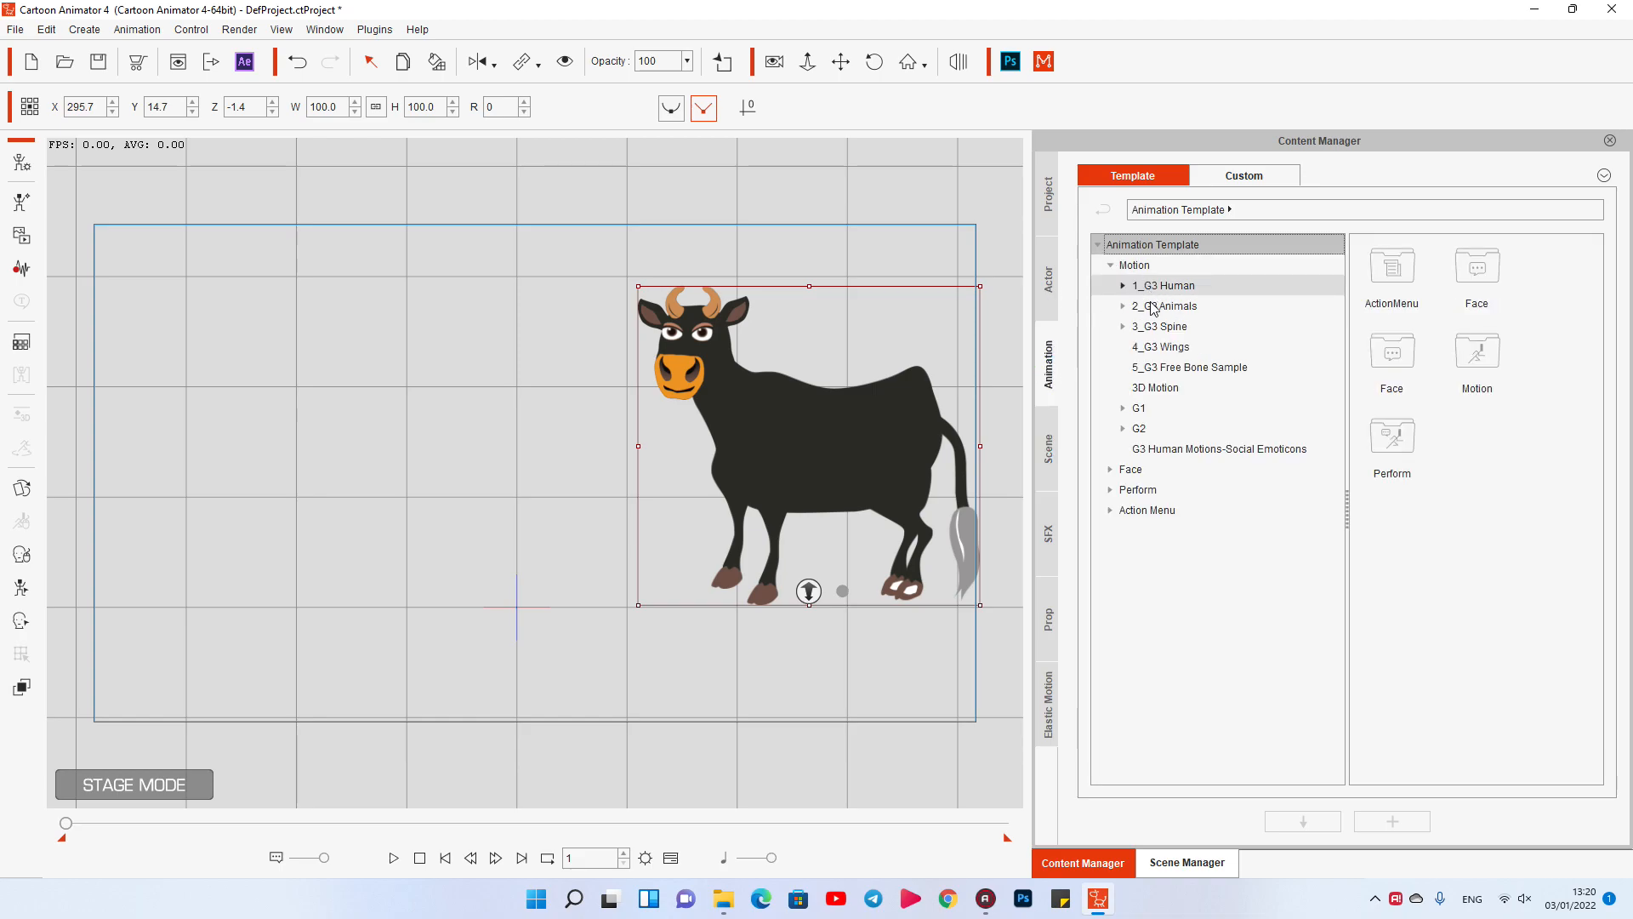
{"action": "left_click", "coordinate": [1123, 286]}
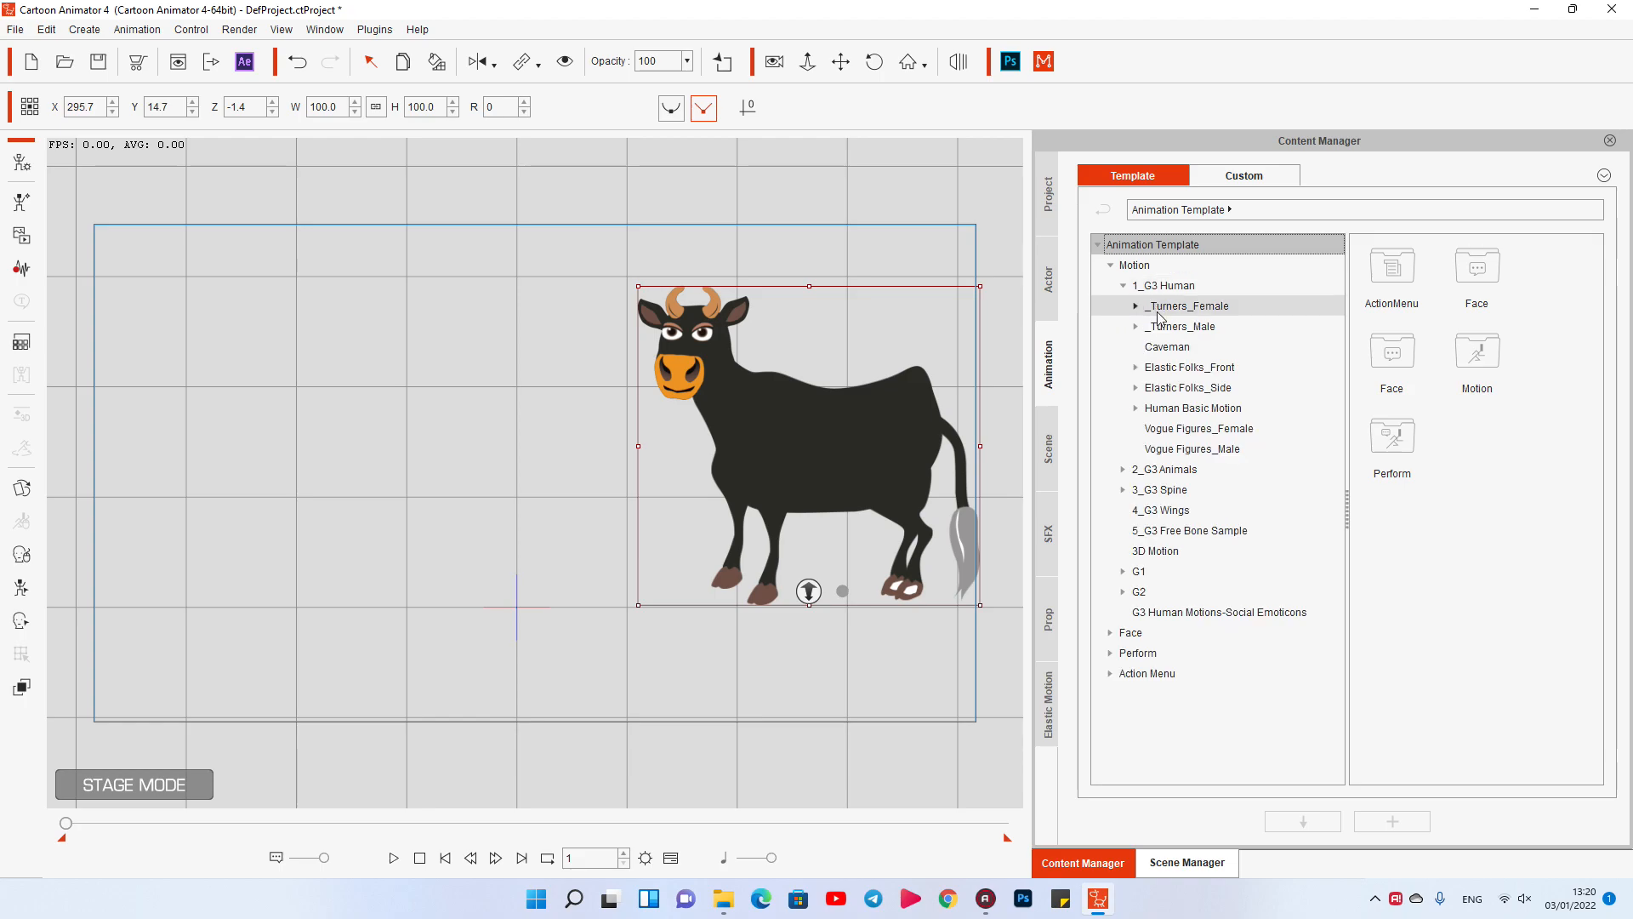
{"action": "left_click", "coordinate": [1124, 469]}
{"action": "left_click", "coordinate": [1137, 531]}
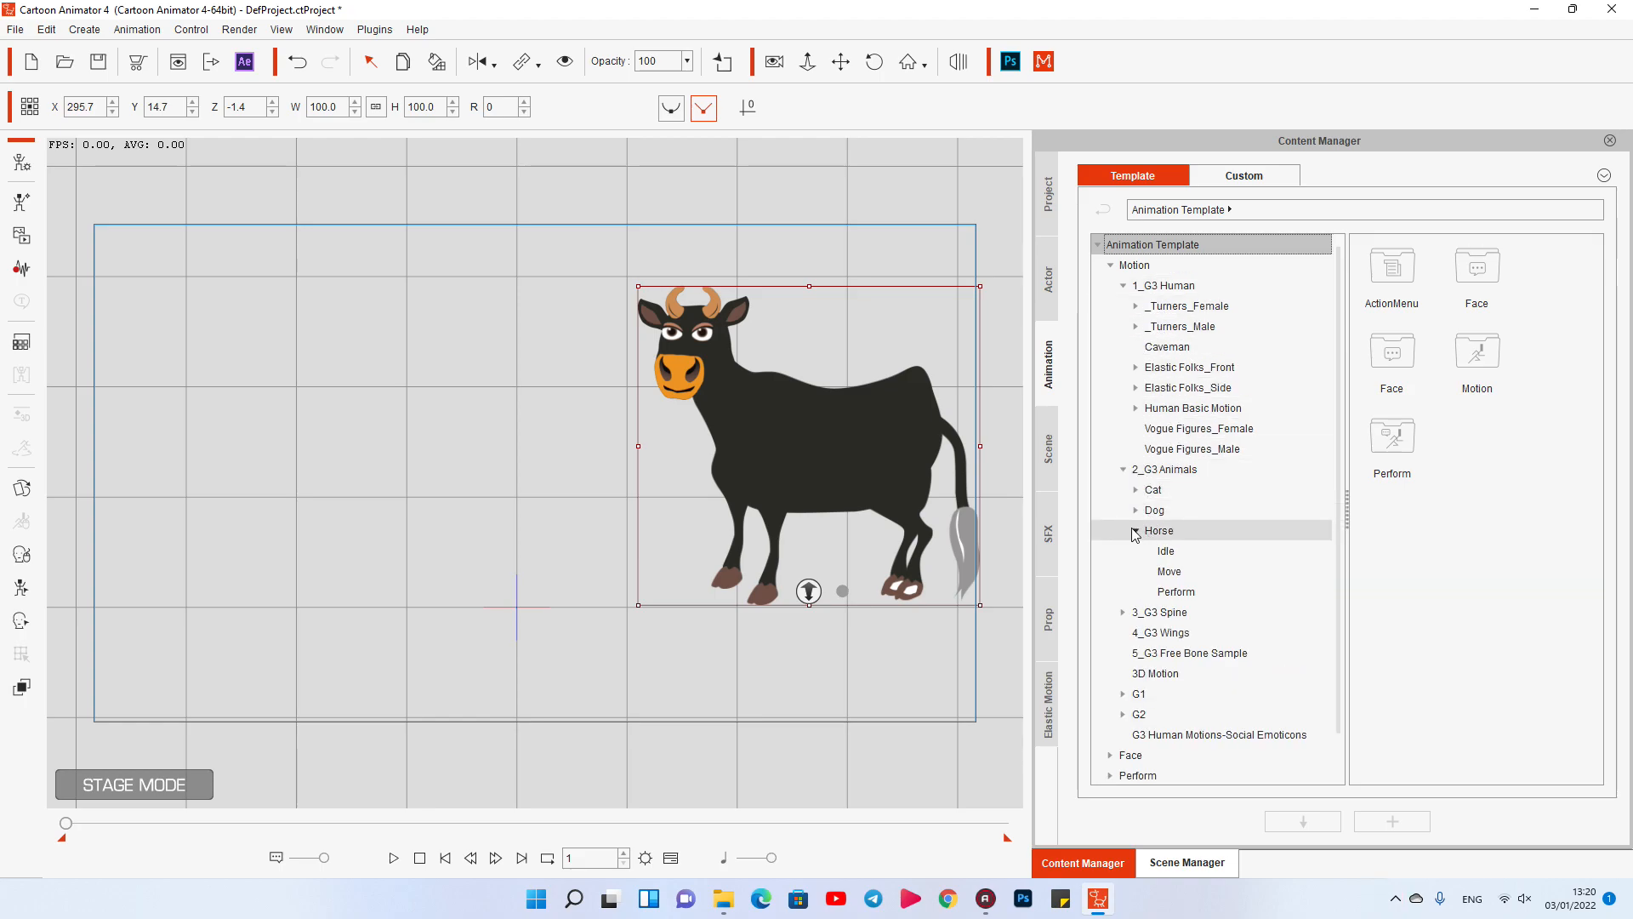
{"action": "left_click", "coordinate": [1178, 572]}
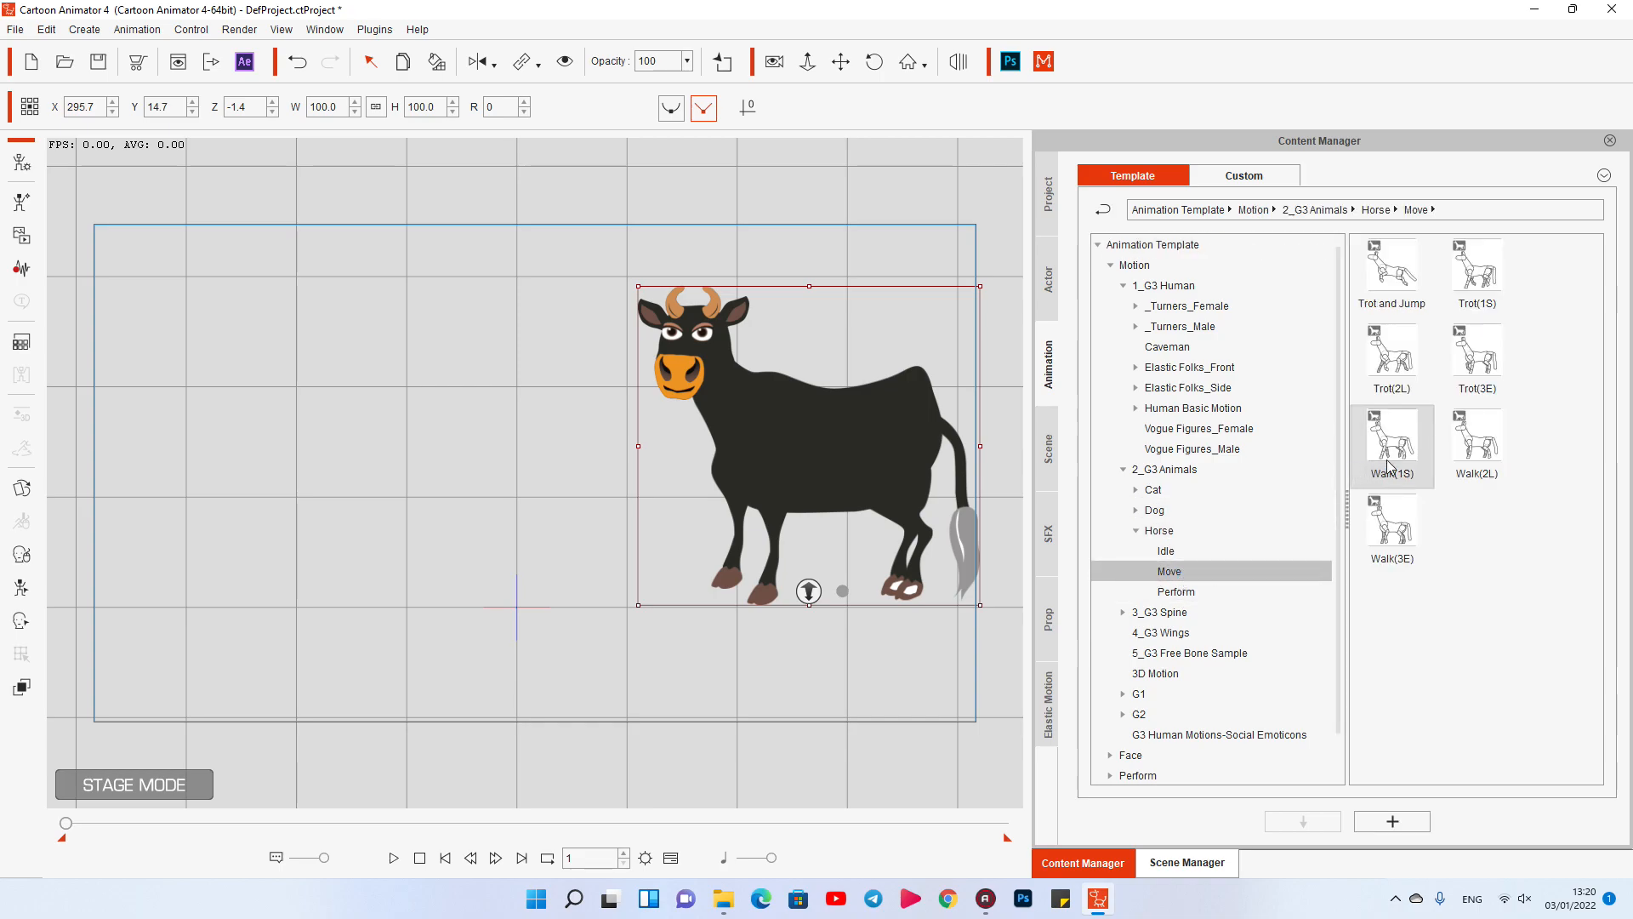
{"action": "left_click_drag", "start_coordinate": [1386, 466], "coordinate": [886, 473]}
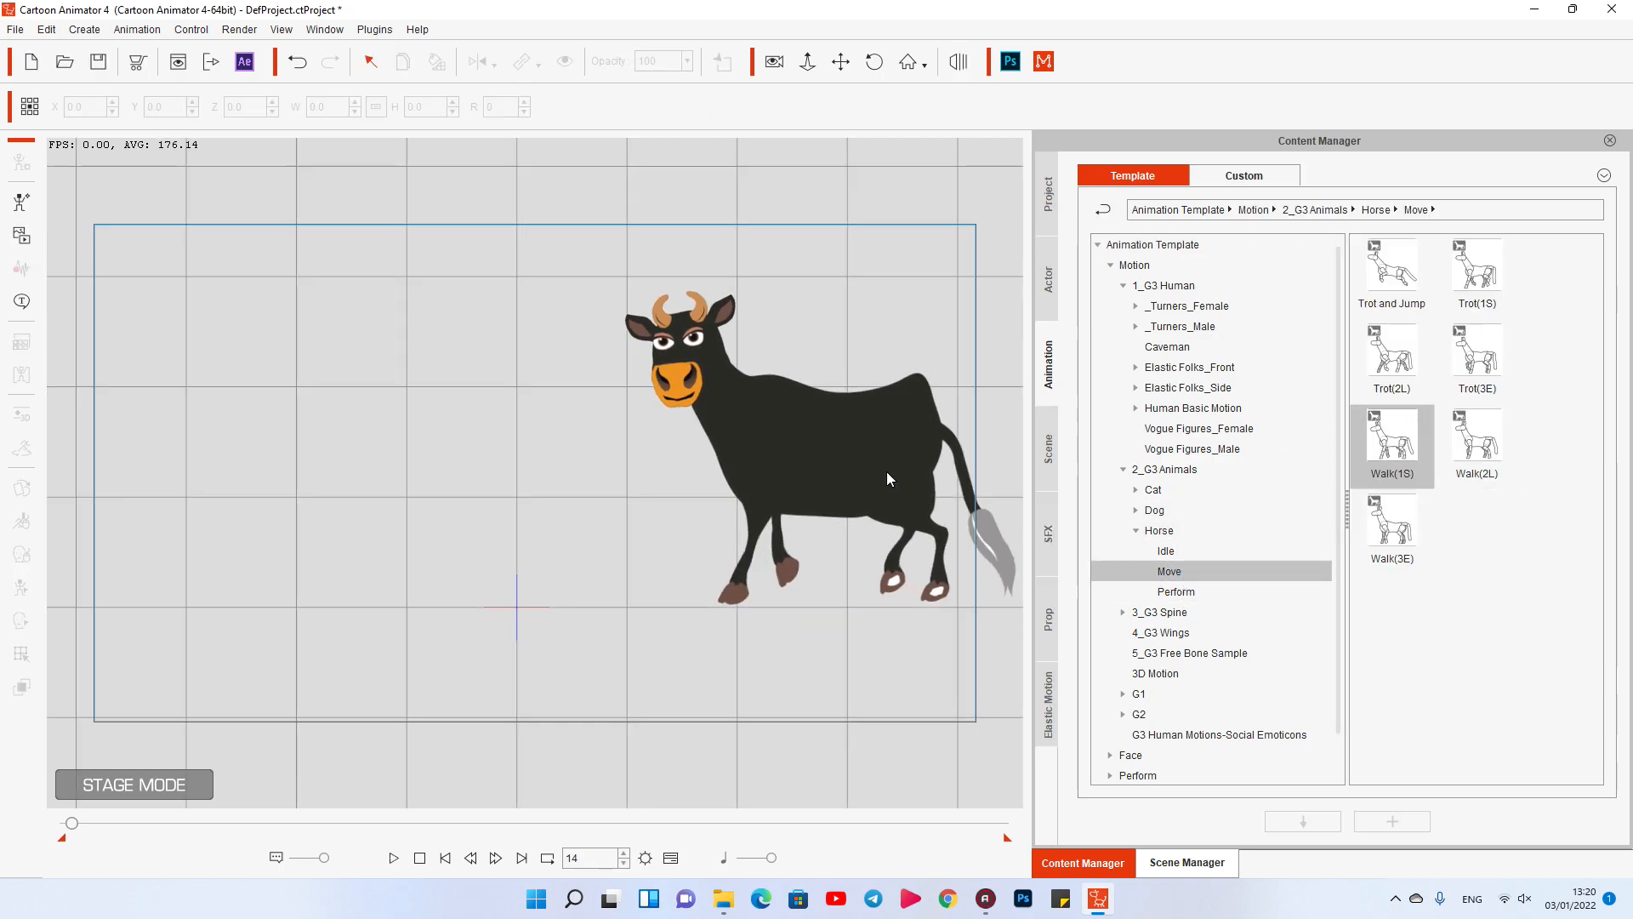
Step: Open the timeline and show the cow's Transform and Motion tracks
{"action": "left_click", "coordinate": [671, 859]}
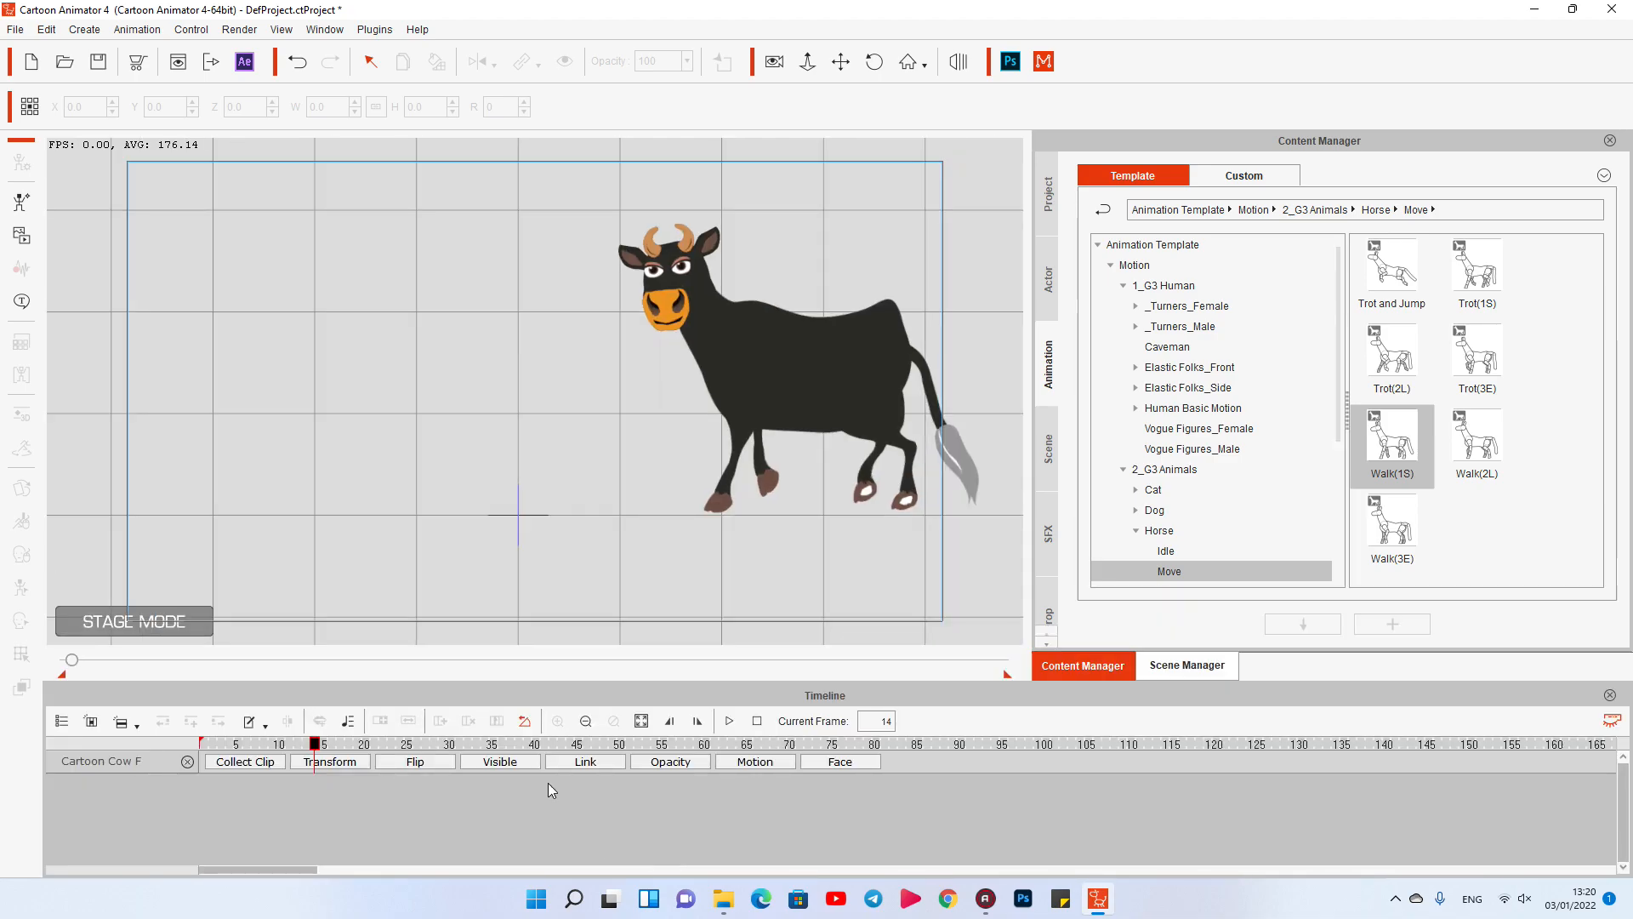
{"action": "left_click", "coordinate": [323, 766]}
{"action": "left_click", "coordinate": [737, 764]}
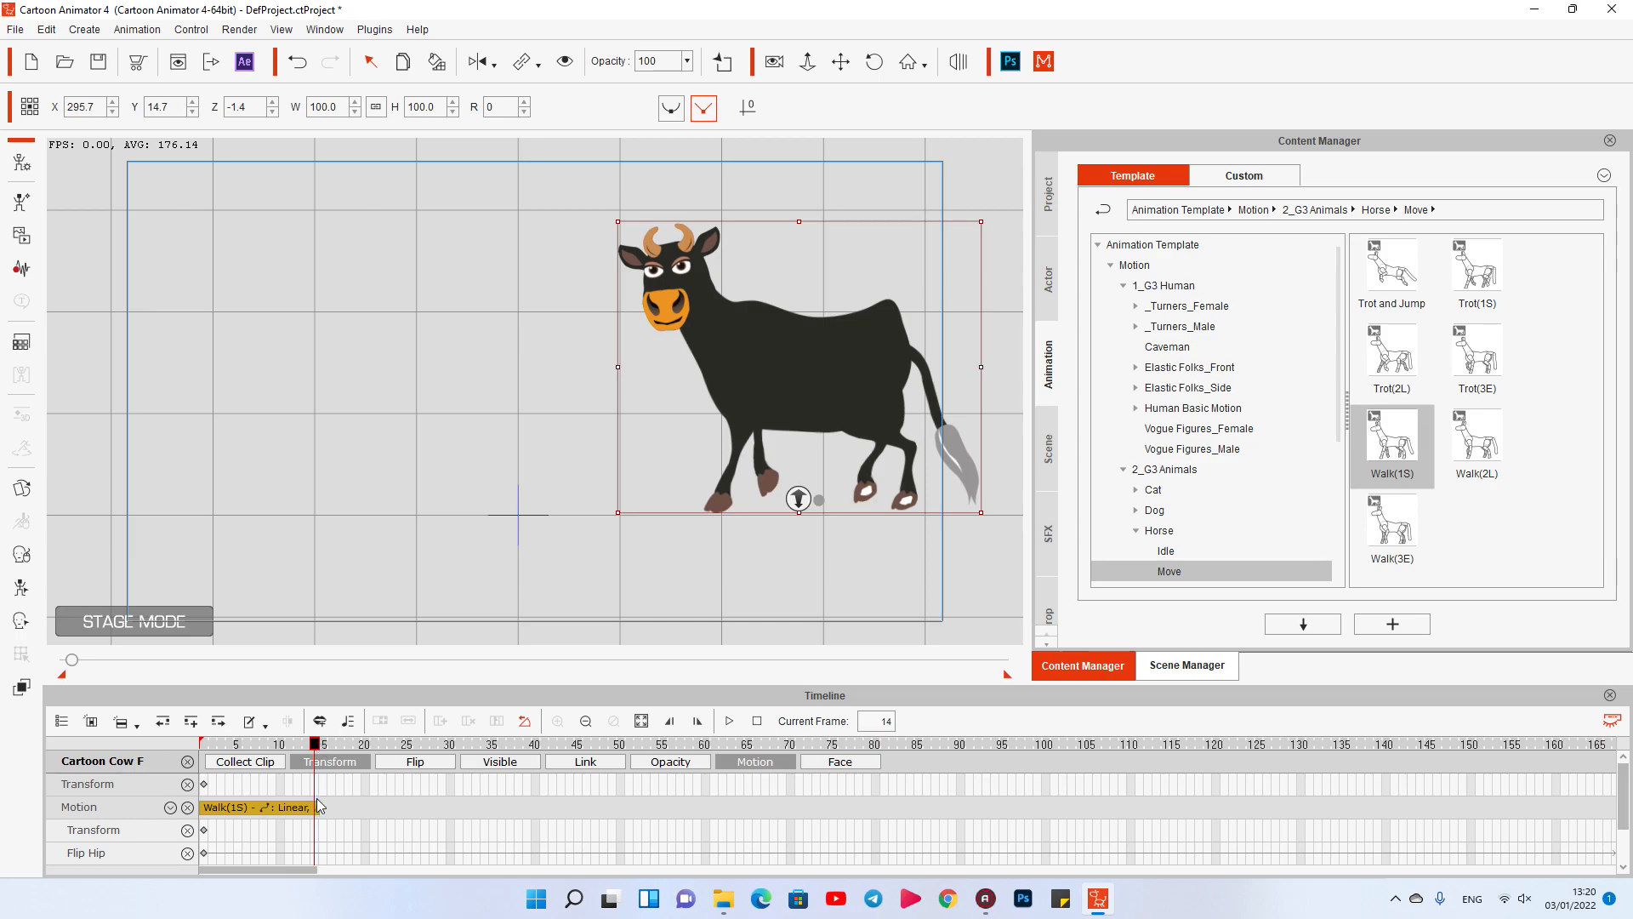
Step: Try lengthening the Walk(1S) clip, undo it, and add a transform key for the cow at frame 14
{"action": "left_click_drag", "start_coordinate": [317, 807], "coordinate": [504, 815]}
{"action": "key", "text": "ctrl+z"}
{"action": "left_click", "coordinate": [314, 784]}
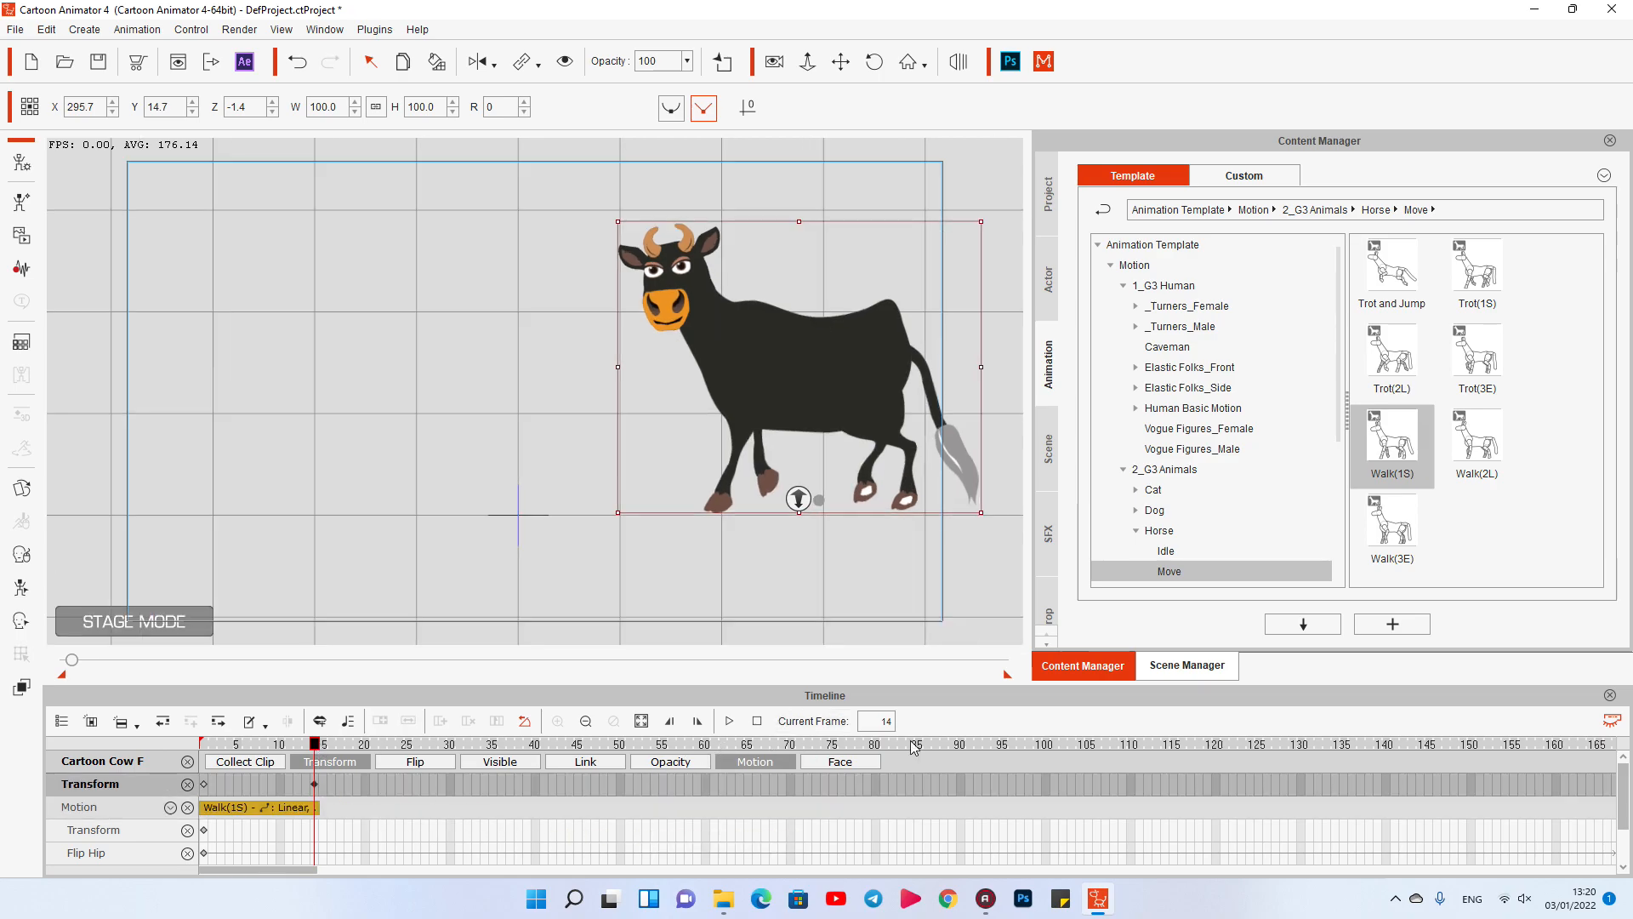
Step: Append the Walk(2L) motion to the cow at frame 14 and extend its clip to frame 107
{"action": "left_click_drag", "start_coordinate": [1477, 438], "coordinate": [859, 400]}
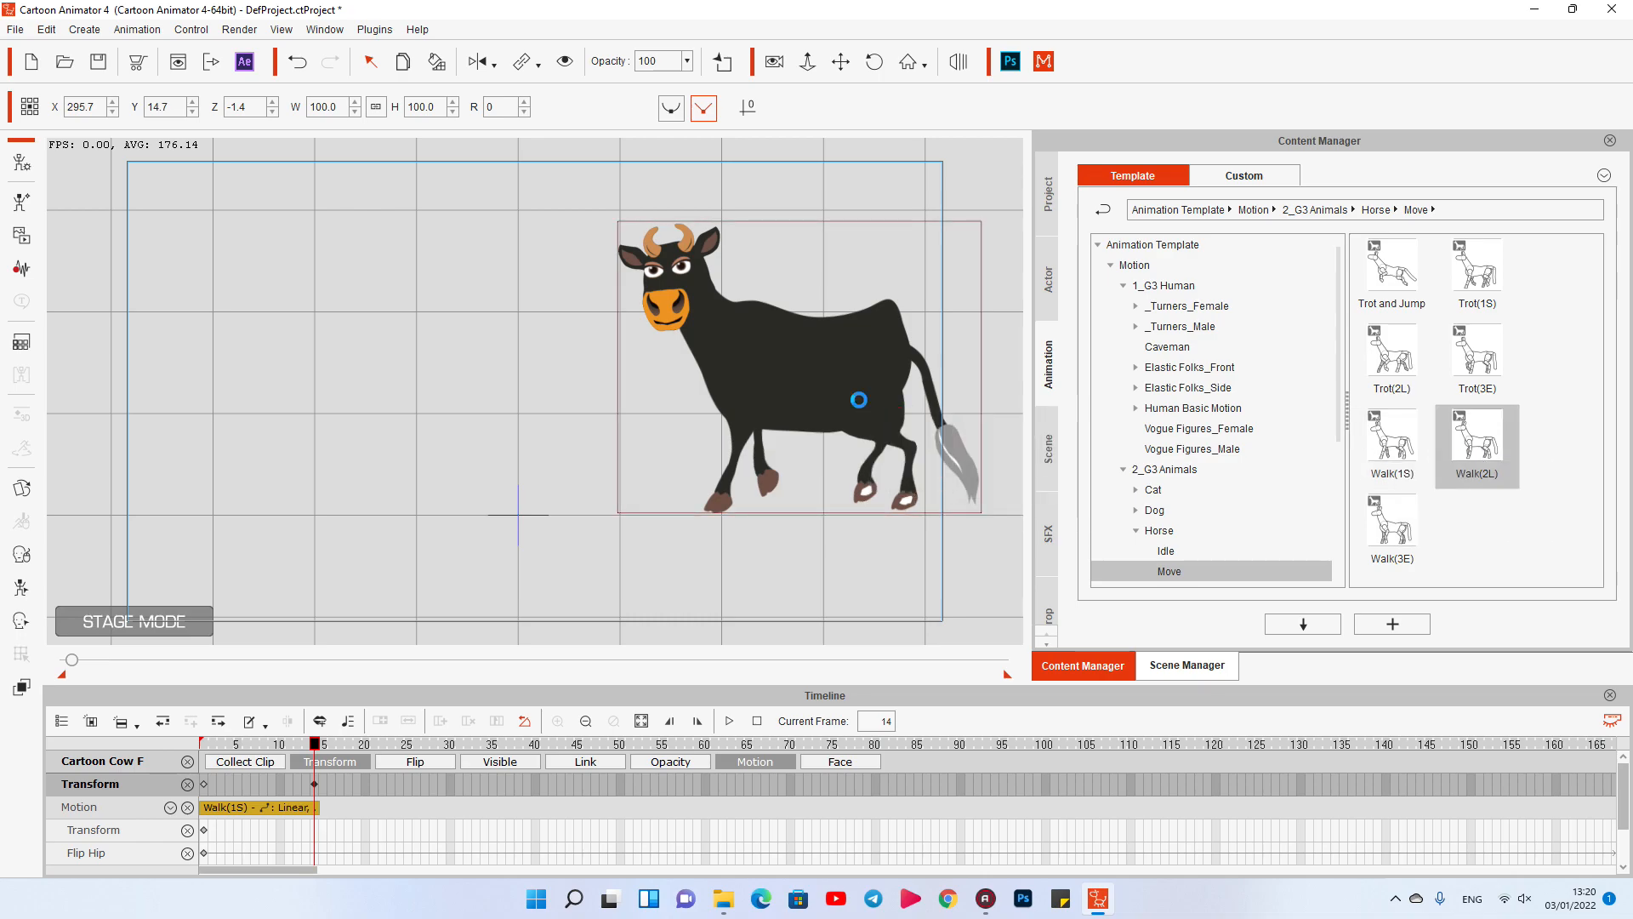
{"action": "key", "text": "space"}
{"action": "left_click_drag", "start_coordinate": [579, 807], "coordinate": [1108, 806]}
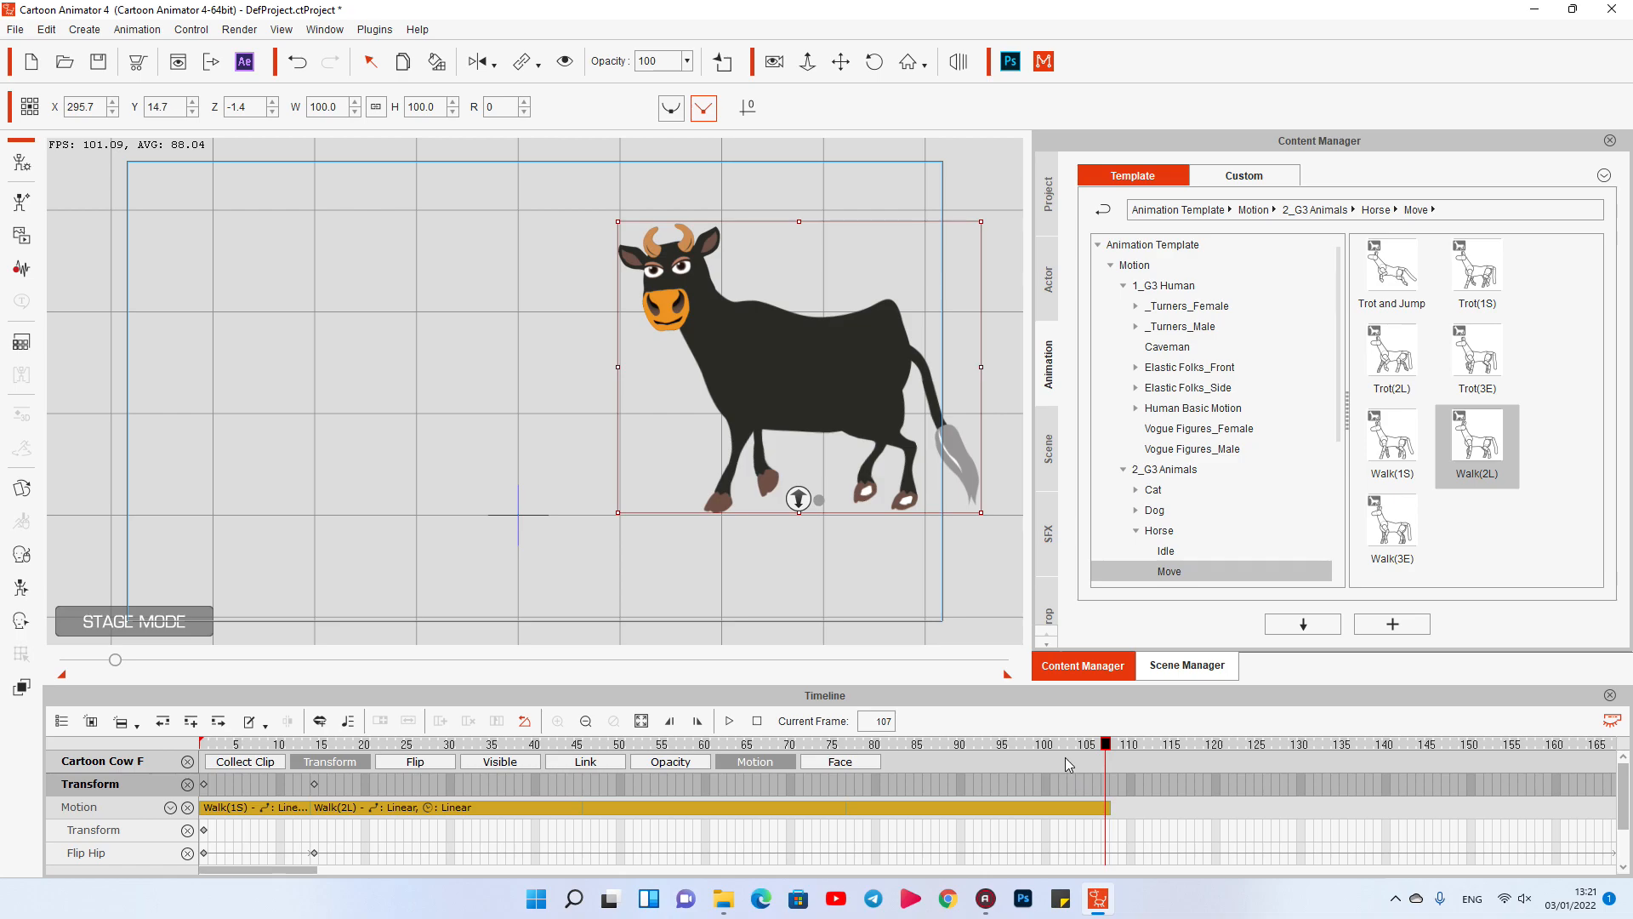
Step: Move the cow horizontally toward the stage center, to X about -0.6, at frame 107 and preview the walk
{"action": "left_click_drag", "start_coordinate": [849, 387], "coordinate": [544, 386]}
{"action": "key", "text": "space"}
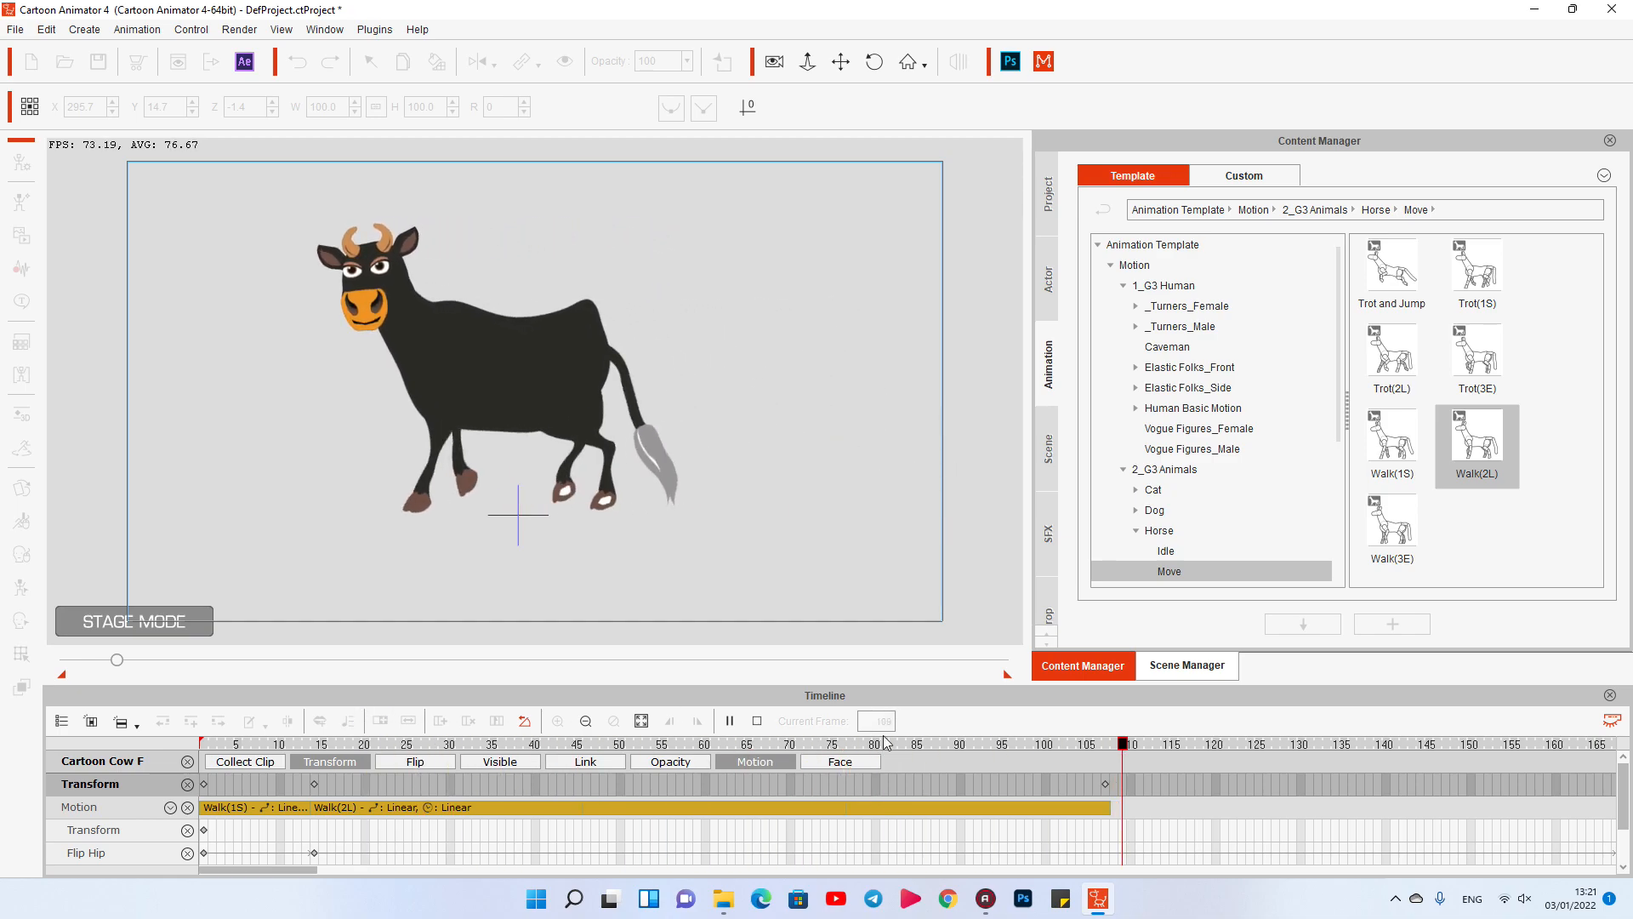
{"action": "key", "text": "space"}
Step: Append the Walk(3E) motion to the cow at frame 107 and play it back
{"action": "left_click", "coordinate": [1105, 783]}
{"action": "left_click_drag", "start_coordinate": [1400, 549], "coordinate": [592, 388]}
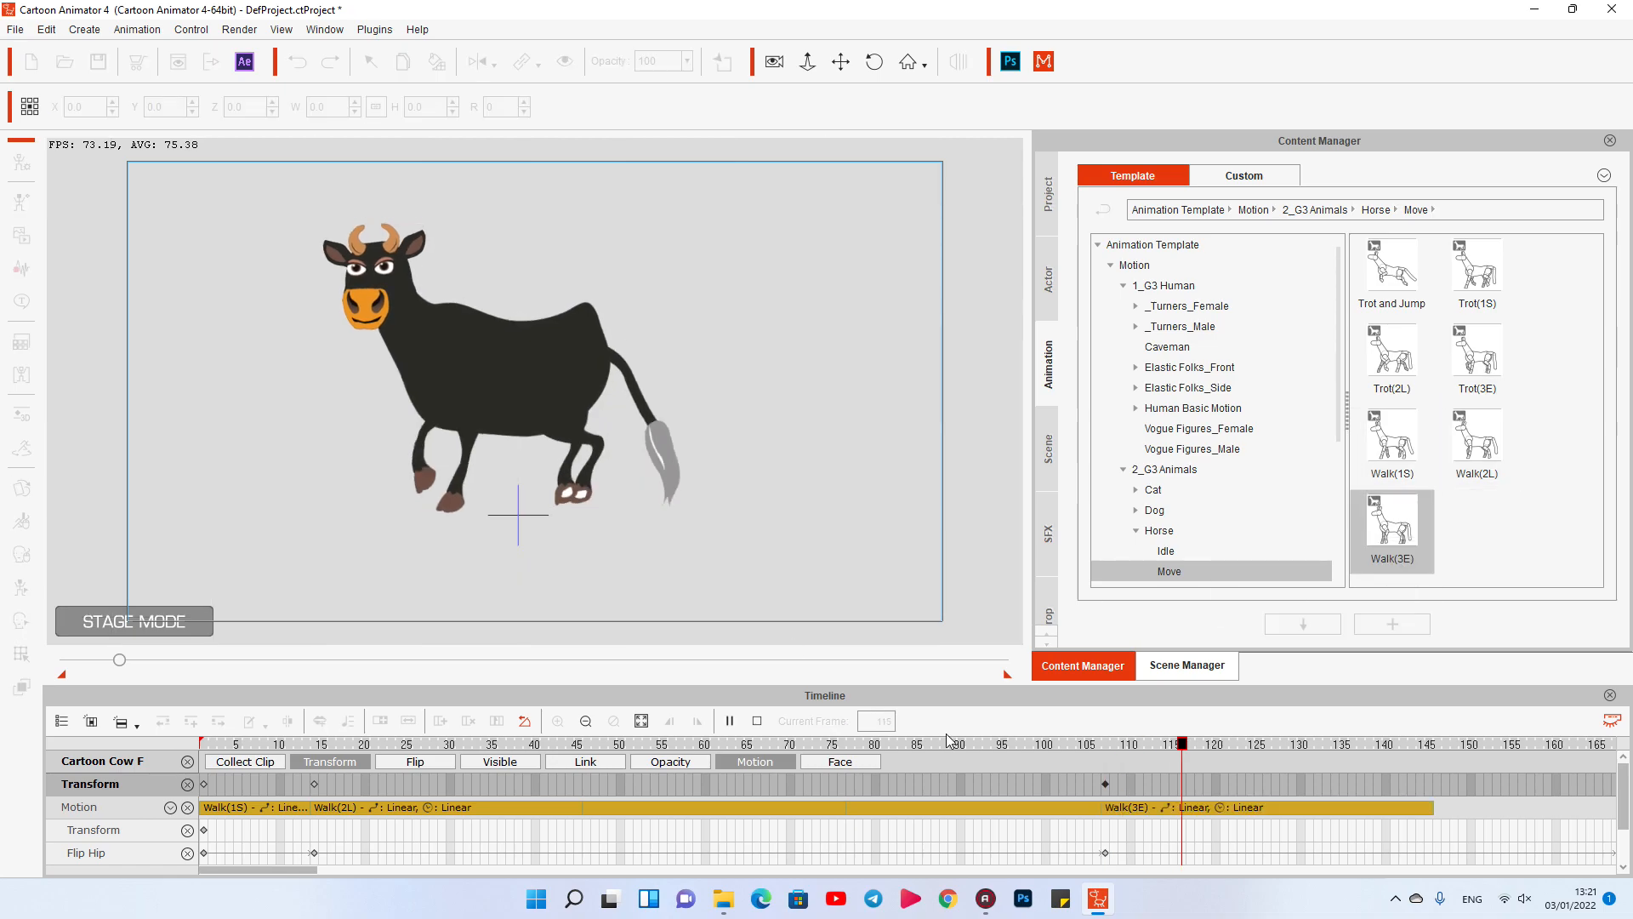
{"action": "left_click", "coordinate": [1032, 746]}
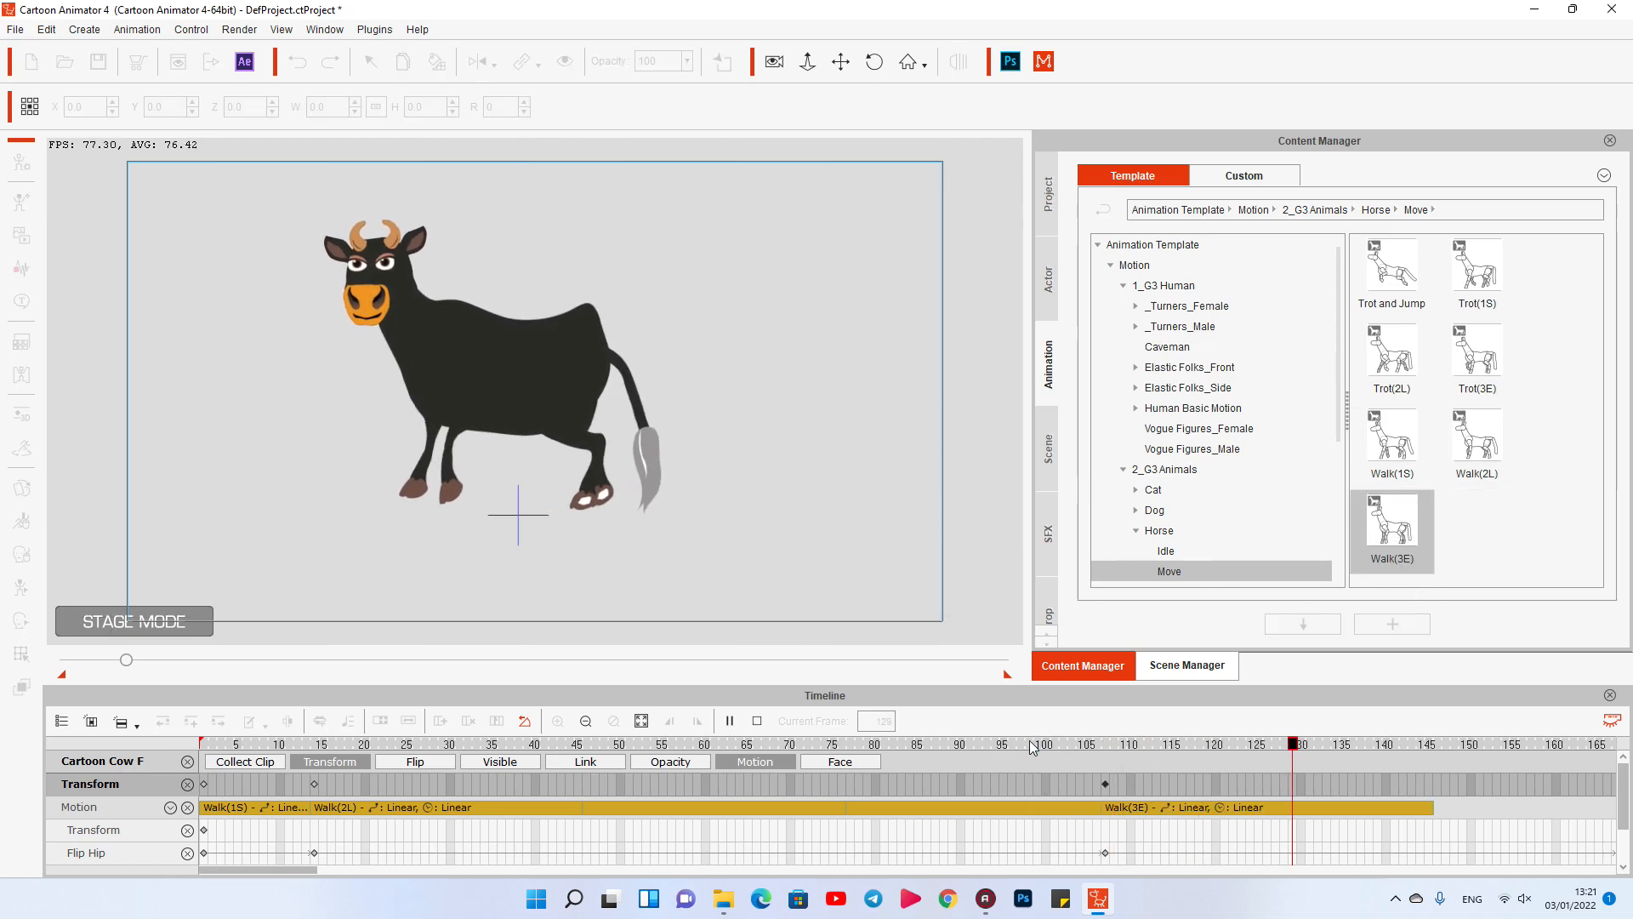
{"action": "key", "text": "space"}
Step: Move the cow's transform key from frame 107 to frame 138 and preview the movement
{"action": "left_click_drag", "start_coordinate": [1095, 749], "coordinate": [1372, 747]}
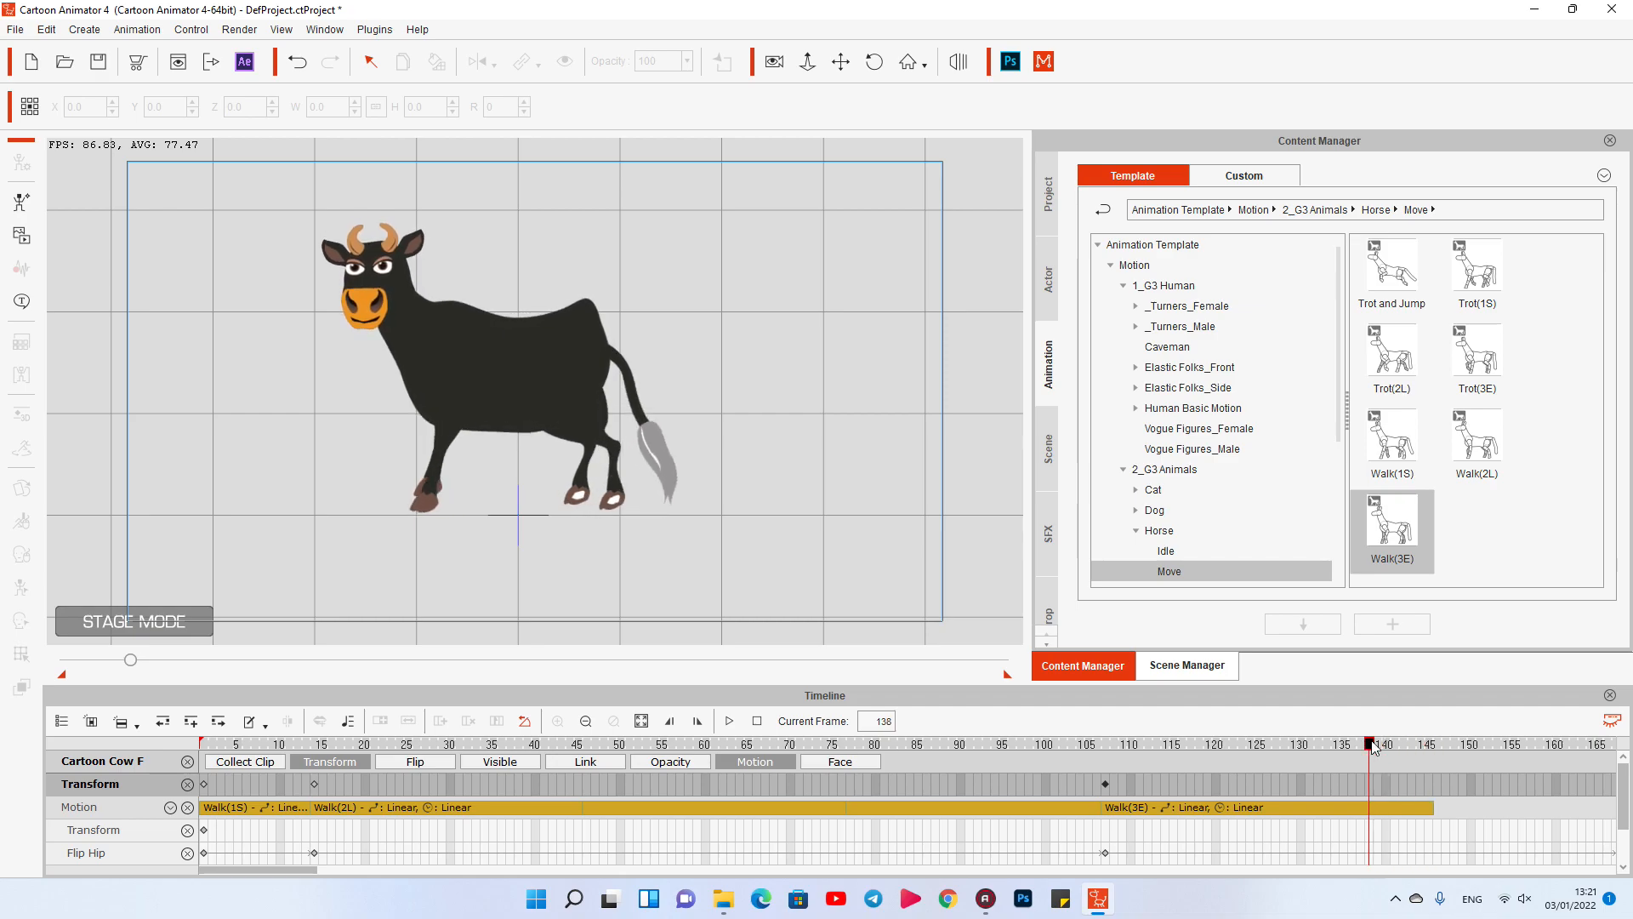
{"action": "left_click_drag", "start_coordinate": [1105, 783], "coordinate": [1354, 783]}
{"action": "key", "text": "space"}
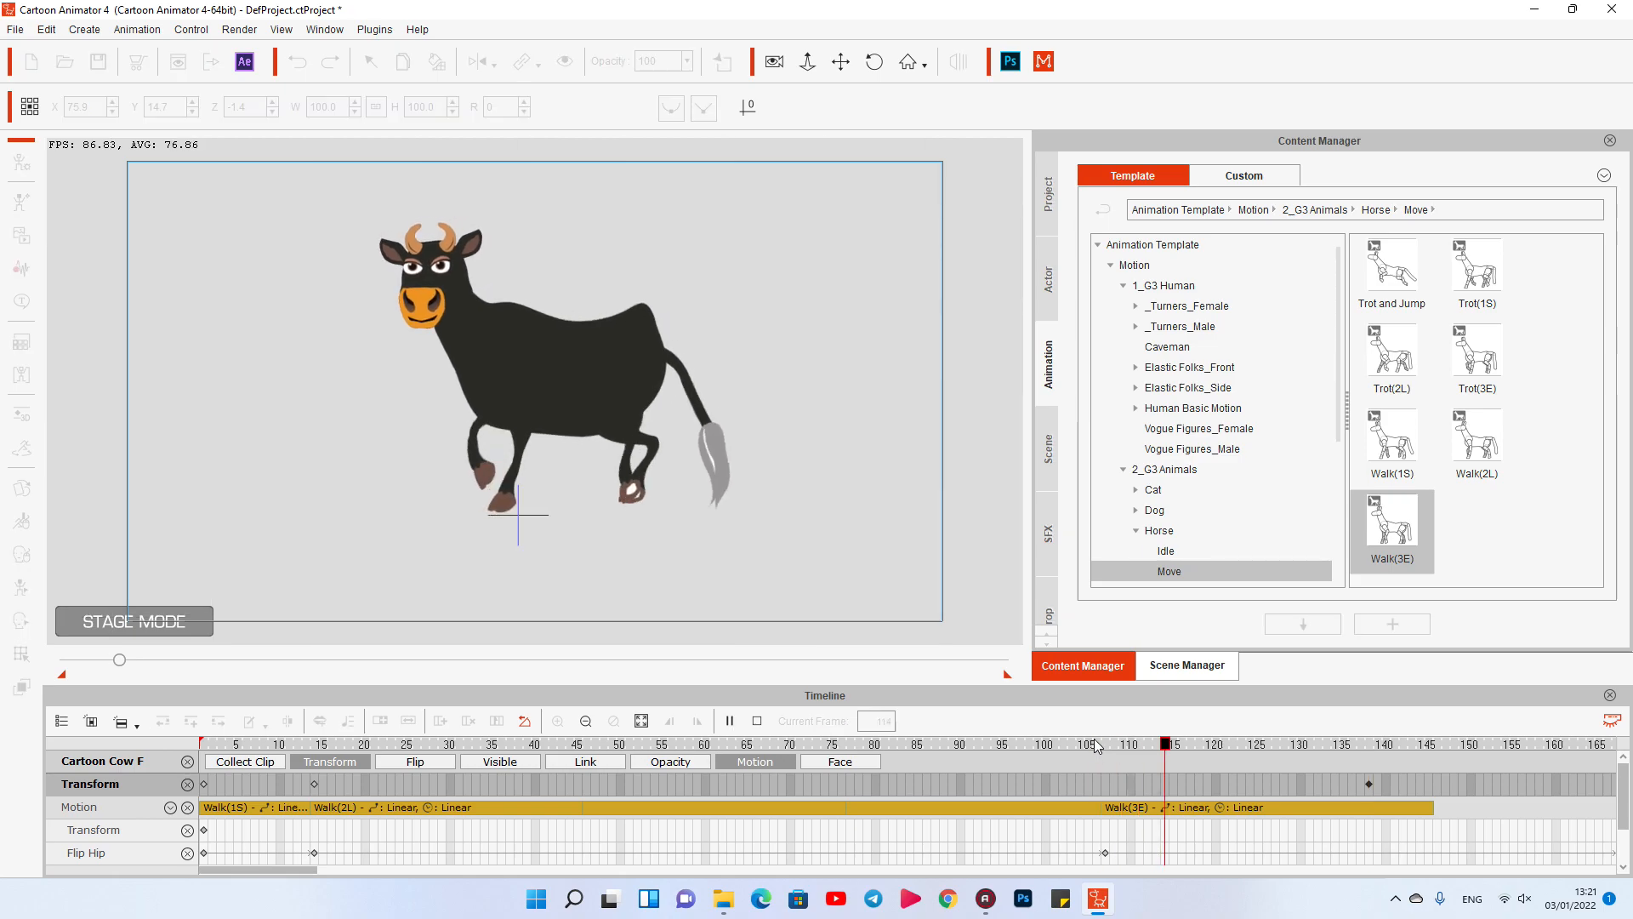
{"action": "key", "text": "space"}
Step: Append the Trot and Jump motion to the cow at frame 145, at the end of the Walk(3E) clip
{"action": "scroll", "coordinate": [1102, 753], "scroll_direction": "down", "scroll_amount": 1}
{"action": "scroll", "coordinate": [1106, 757], "scroll_direction": "up", "scroll_amount": 1}
{"action": "left_click_drag", "start_coordinate": [1374, 753], "coordinate": [1433, 751]}
{"action": "scroll", "coordinate": [1244, 497], "scroll_direction": "down", "scroll_amount": 5}
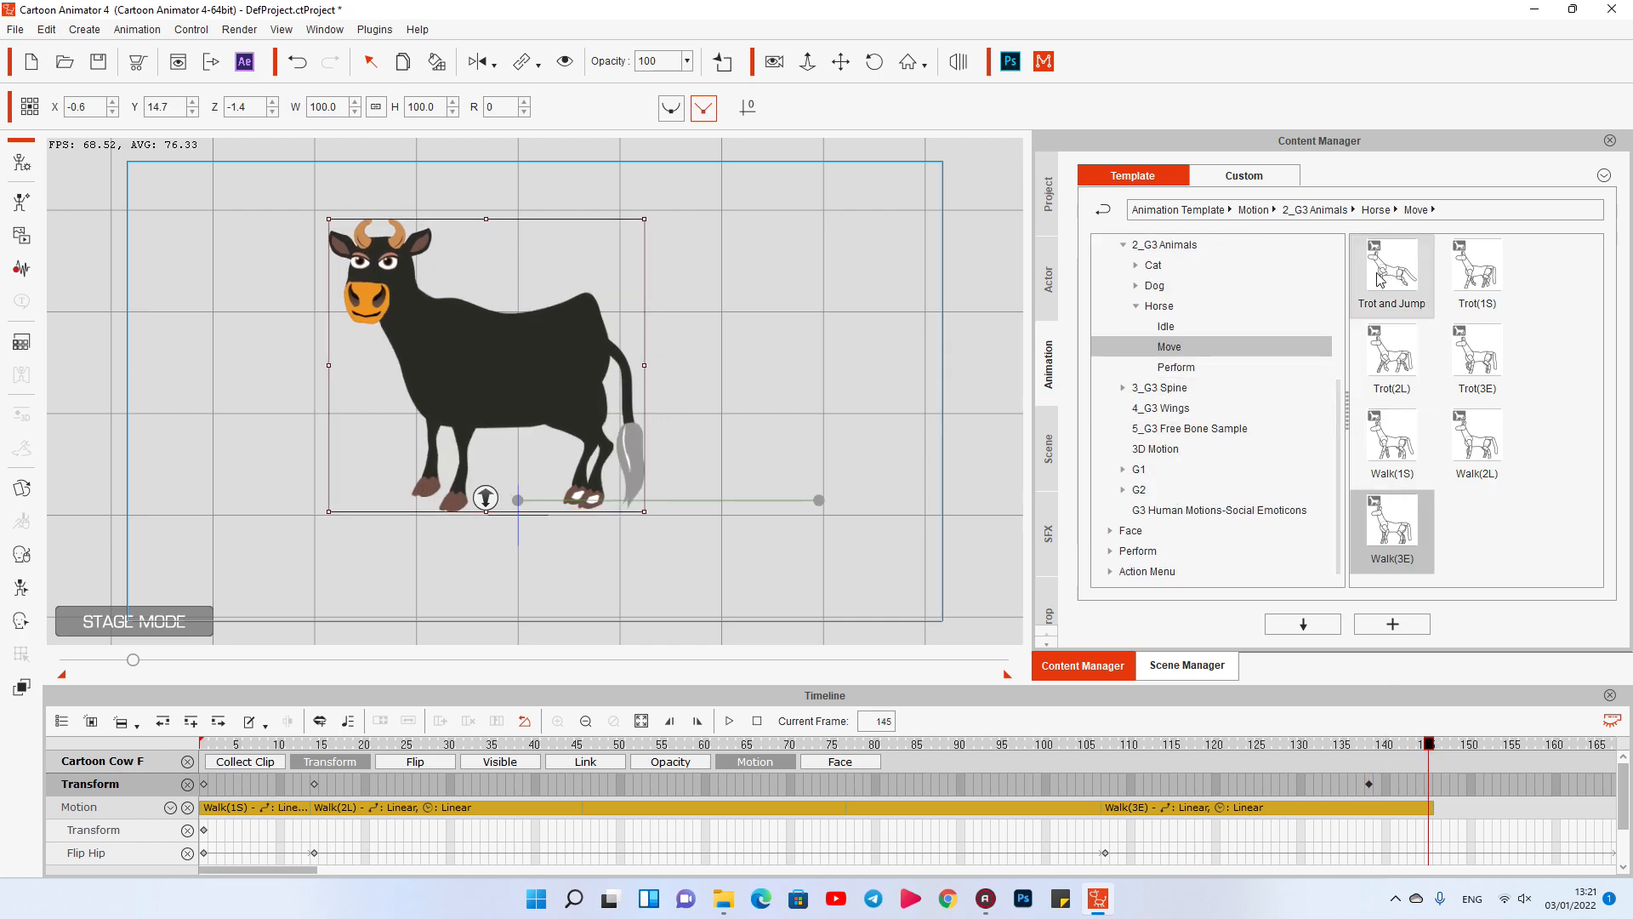
{"action": "left_click_drag", "start_coordinate": [1393, 278], "coordinate": [576, 365]}
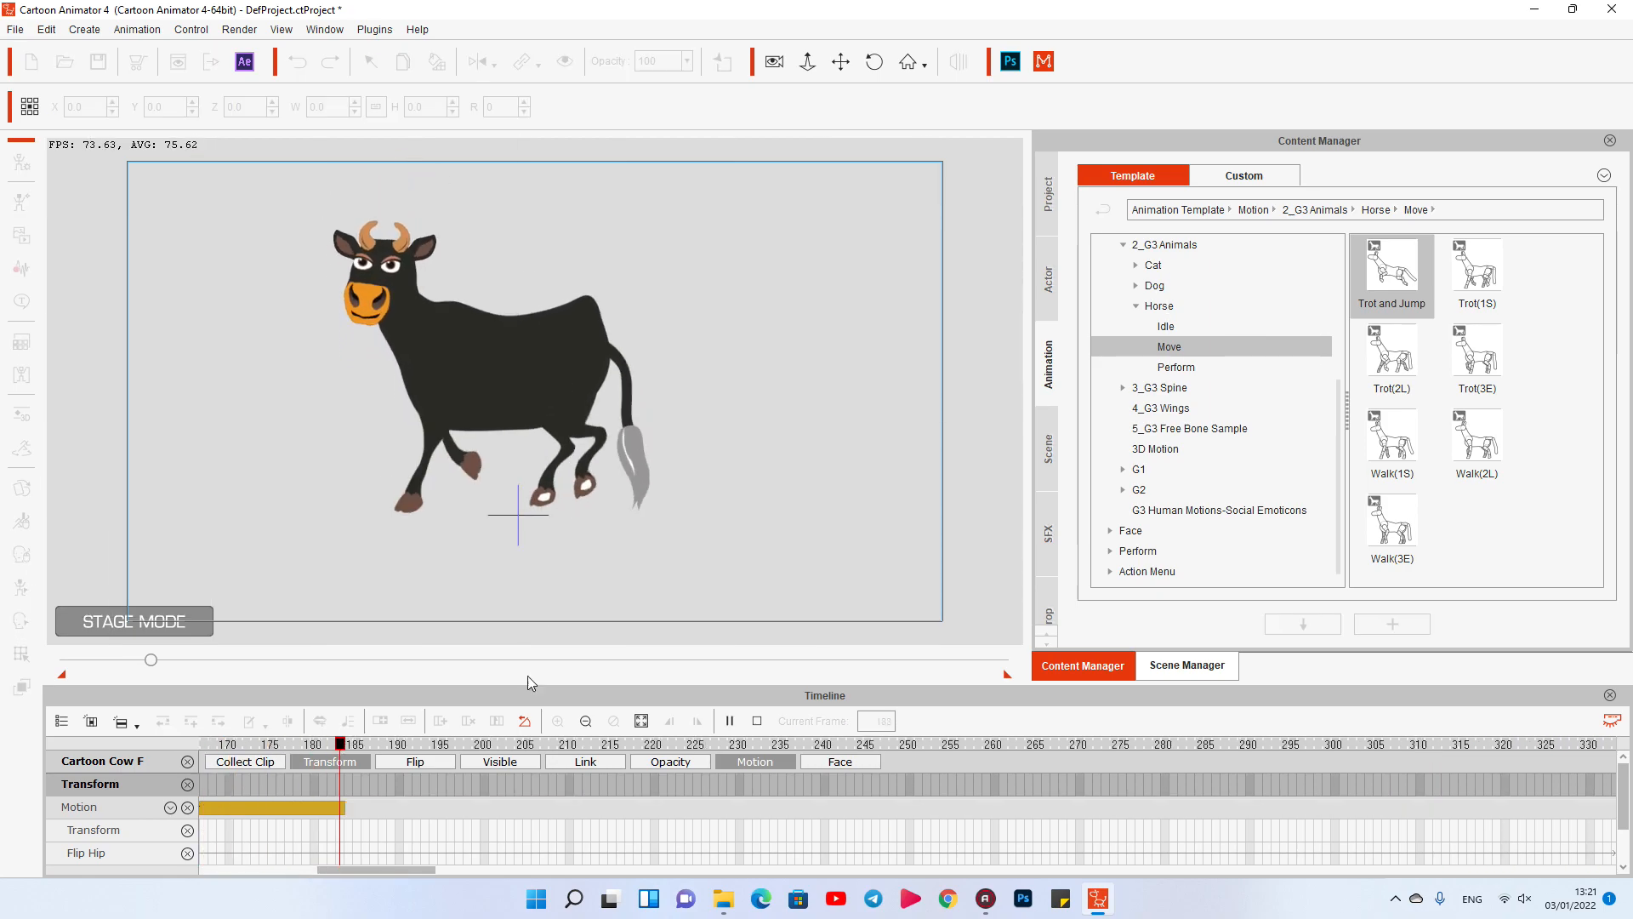
Step: Move the cow forward to X about -224 and Y about 15.5 at frame 183, previewing the jump from frame 138
{"action": "left_click_drag", "start_coordinate": [392, 878], "coordinate": [358, 873]}
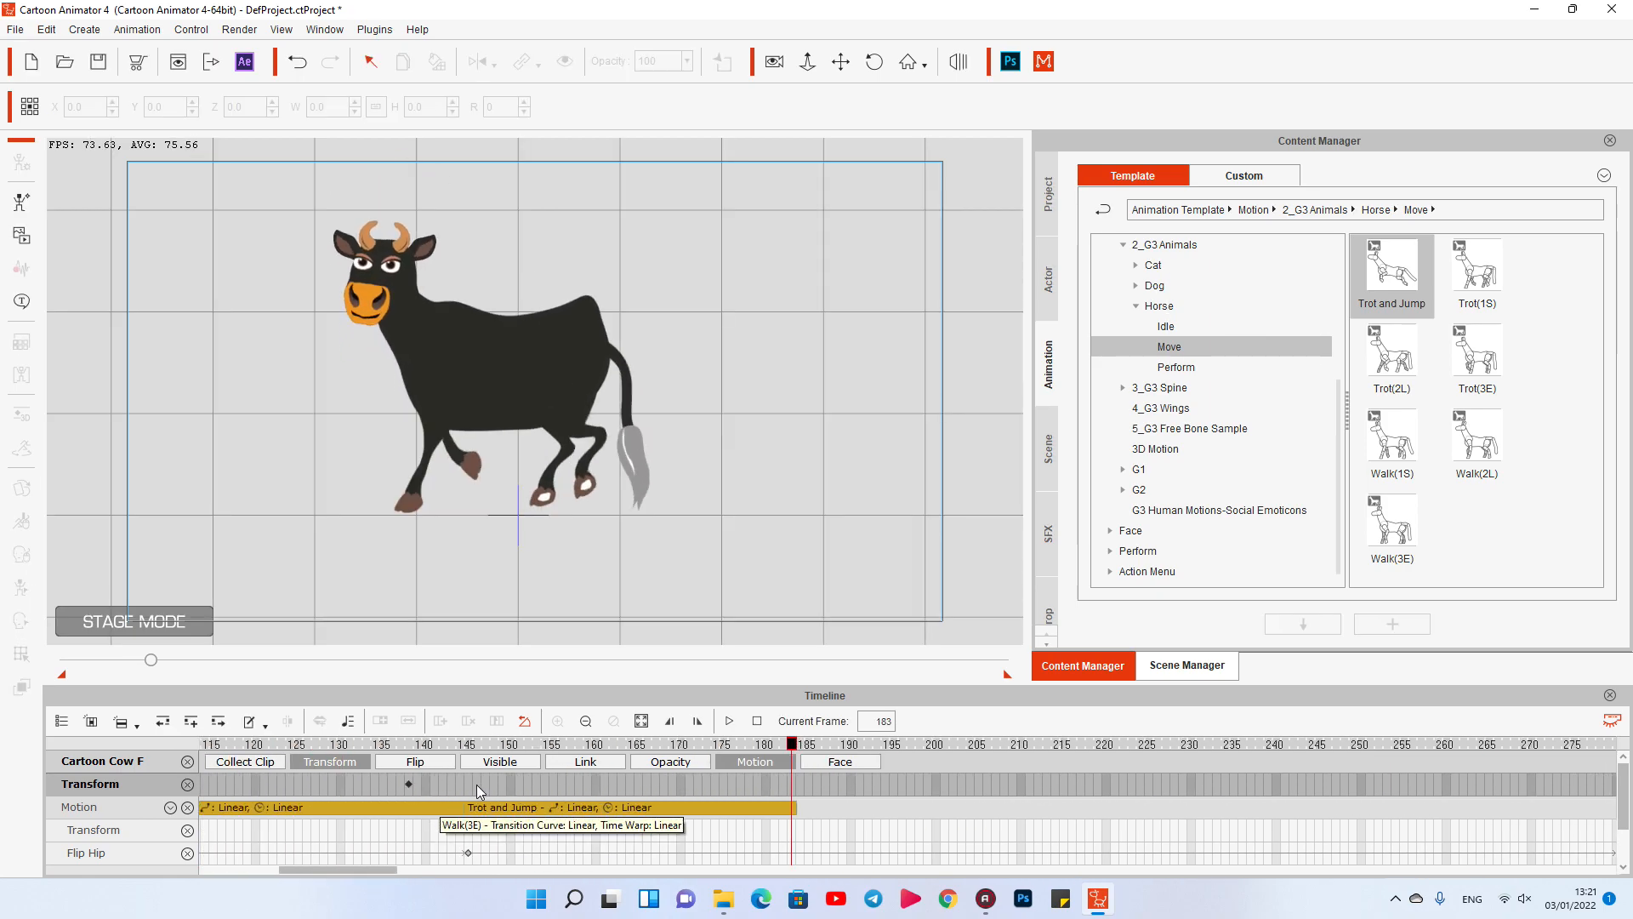
{"action": "left_click", "coordinate": [568, 410]}
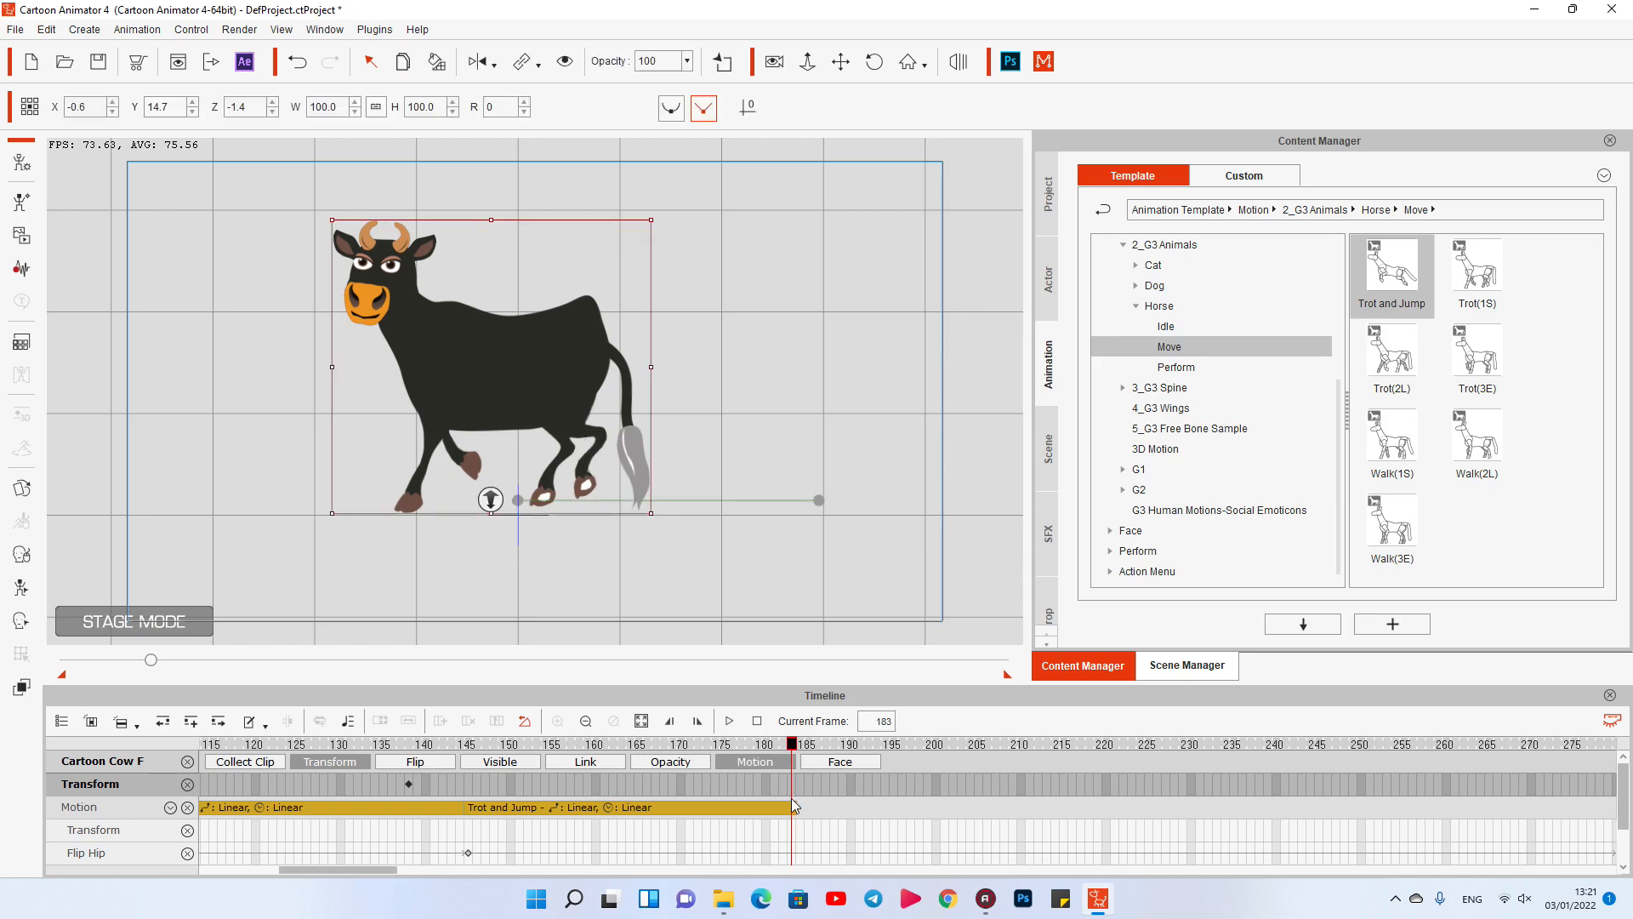
{"action": "left_click_drag", "start_coordinate": [521, 368], "coordinate": [393, 367]}
{"action": "left_click", "coordinate": [410, 783]}
{"action": "key", "text": "space"}
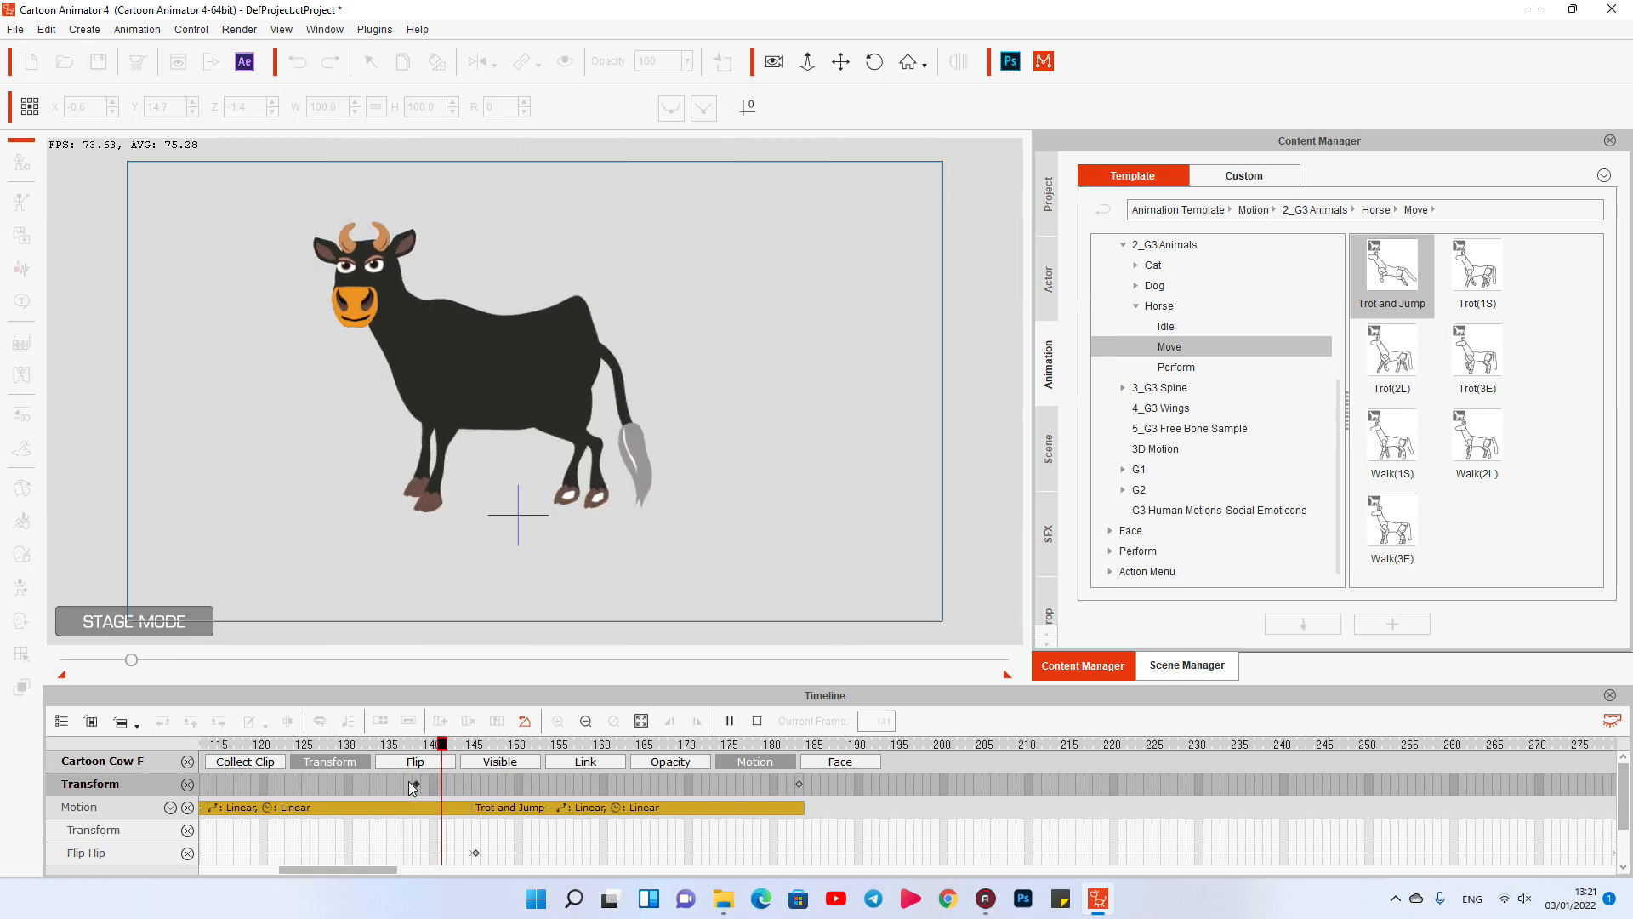
{"action": "key", "text": "space"}
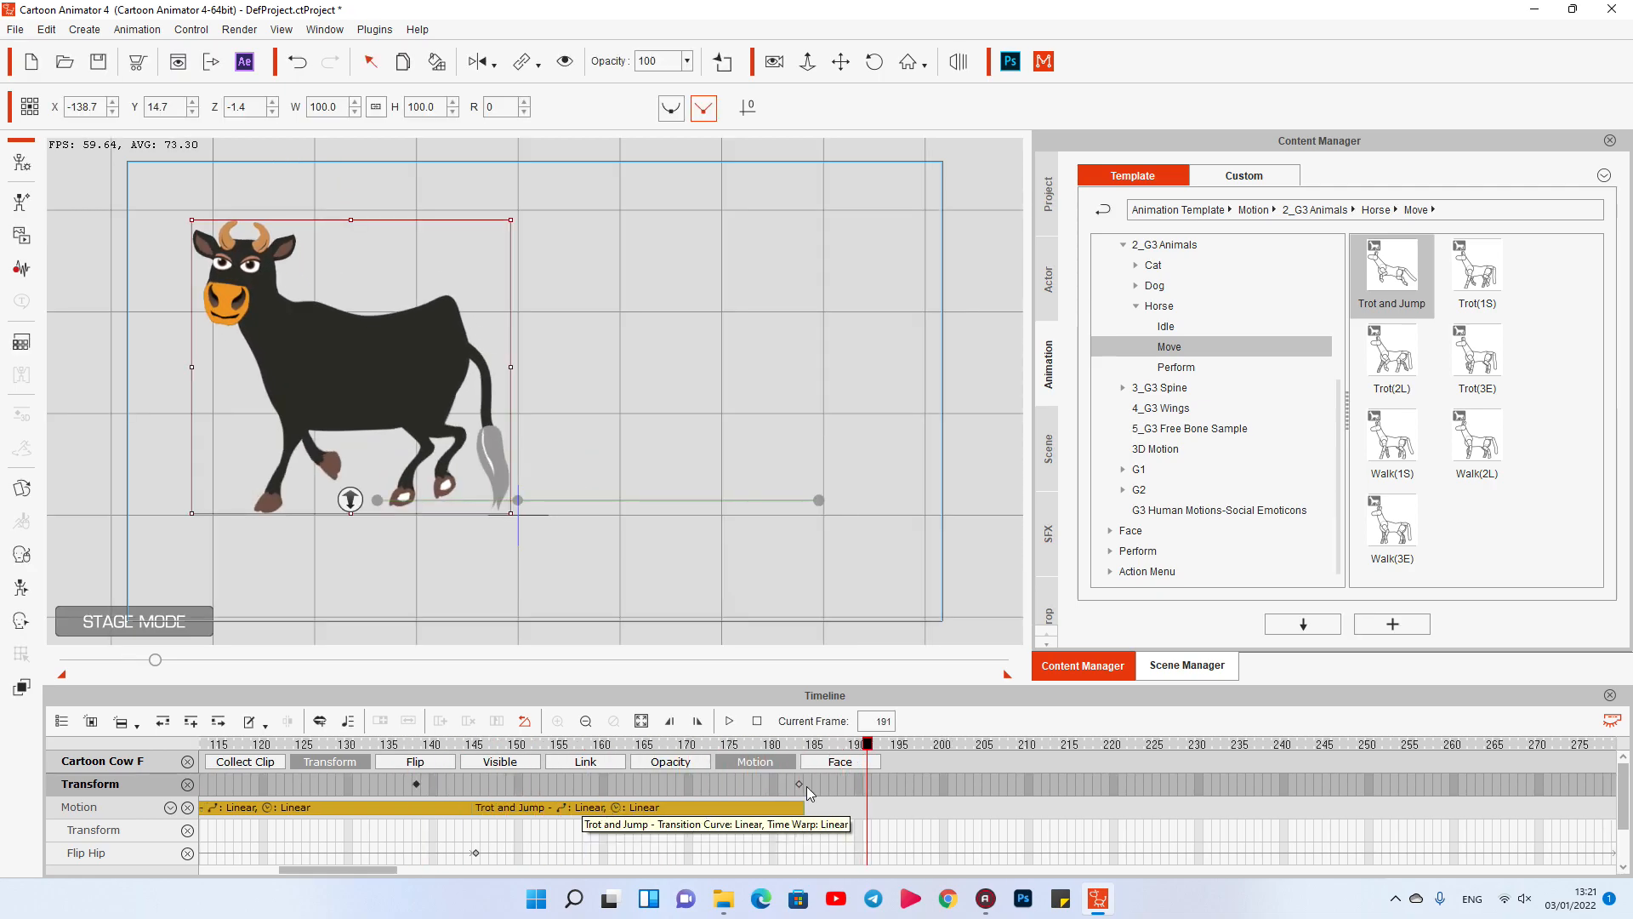
{"action": "left_click_drag", "start_coordinate": [409, 414], "coordinate": [696, 419]}
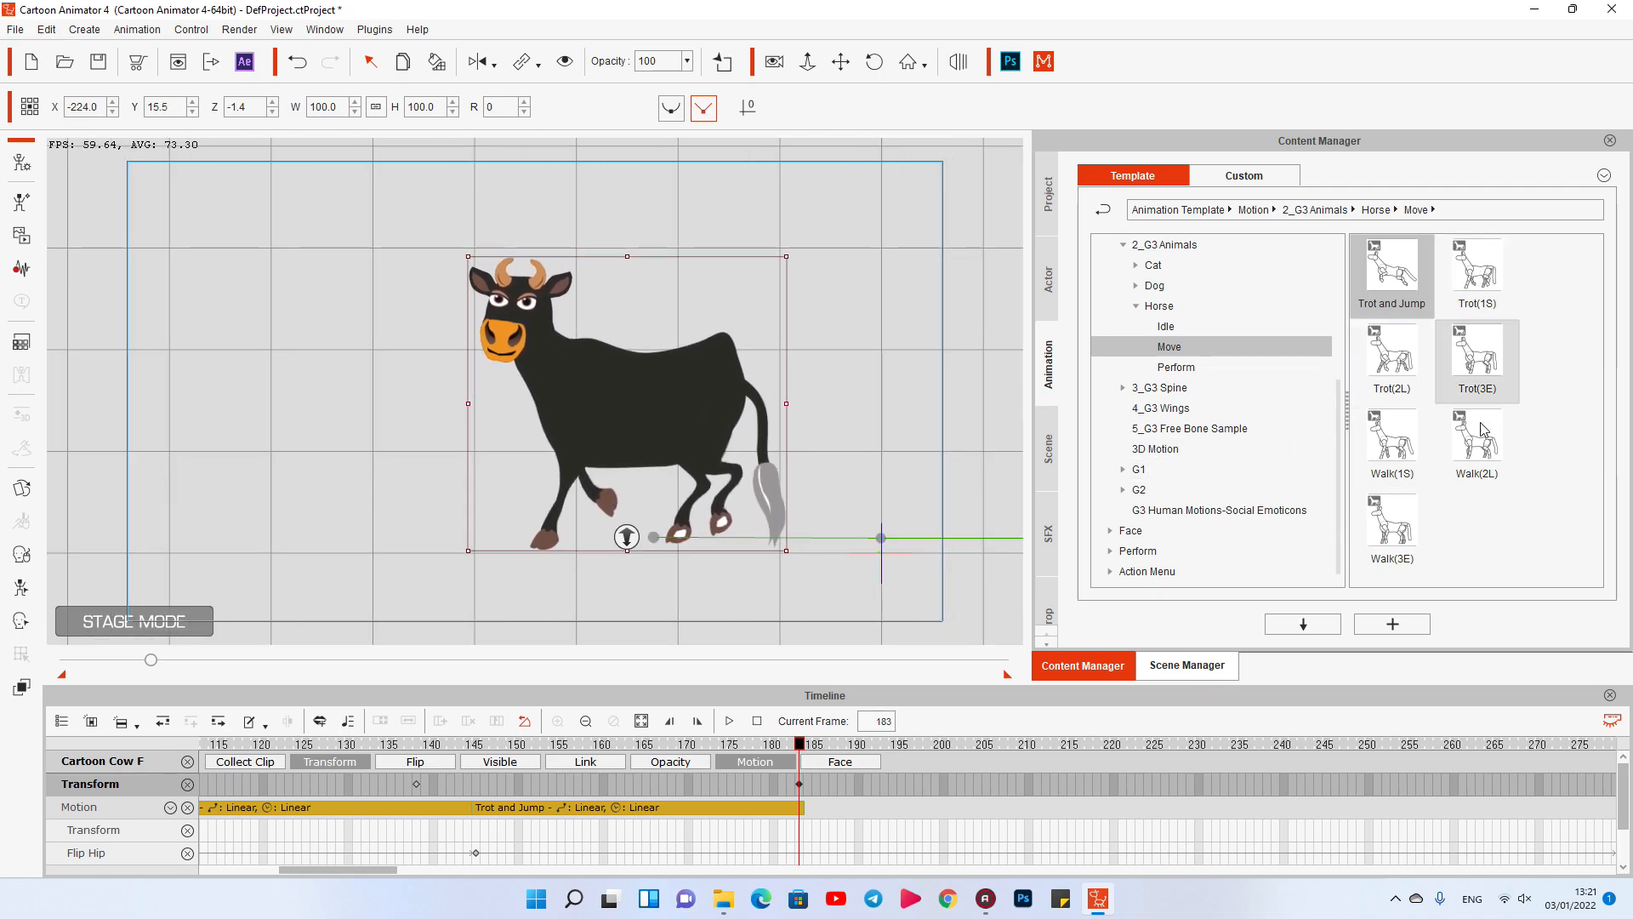
Step: Append the Eating(1S) and Eating(2L) motions from the Horse Perform set to the cow, starting at frame 183
{"action": "left_click", "coordinate": [1183, 366]}
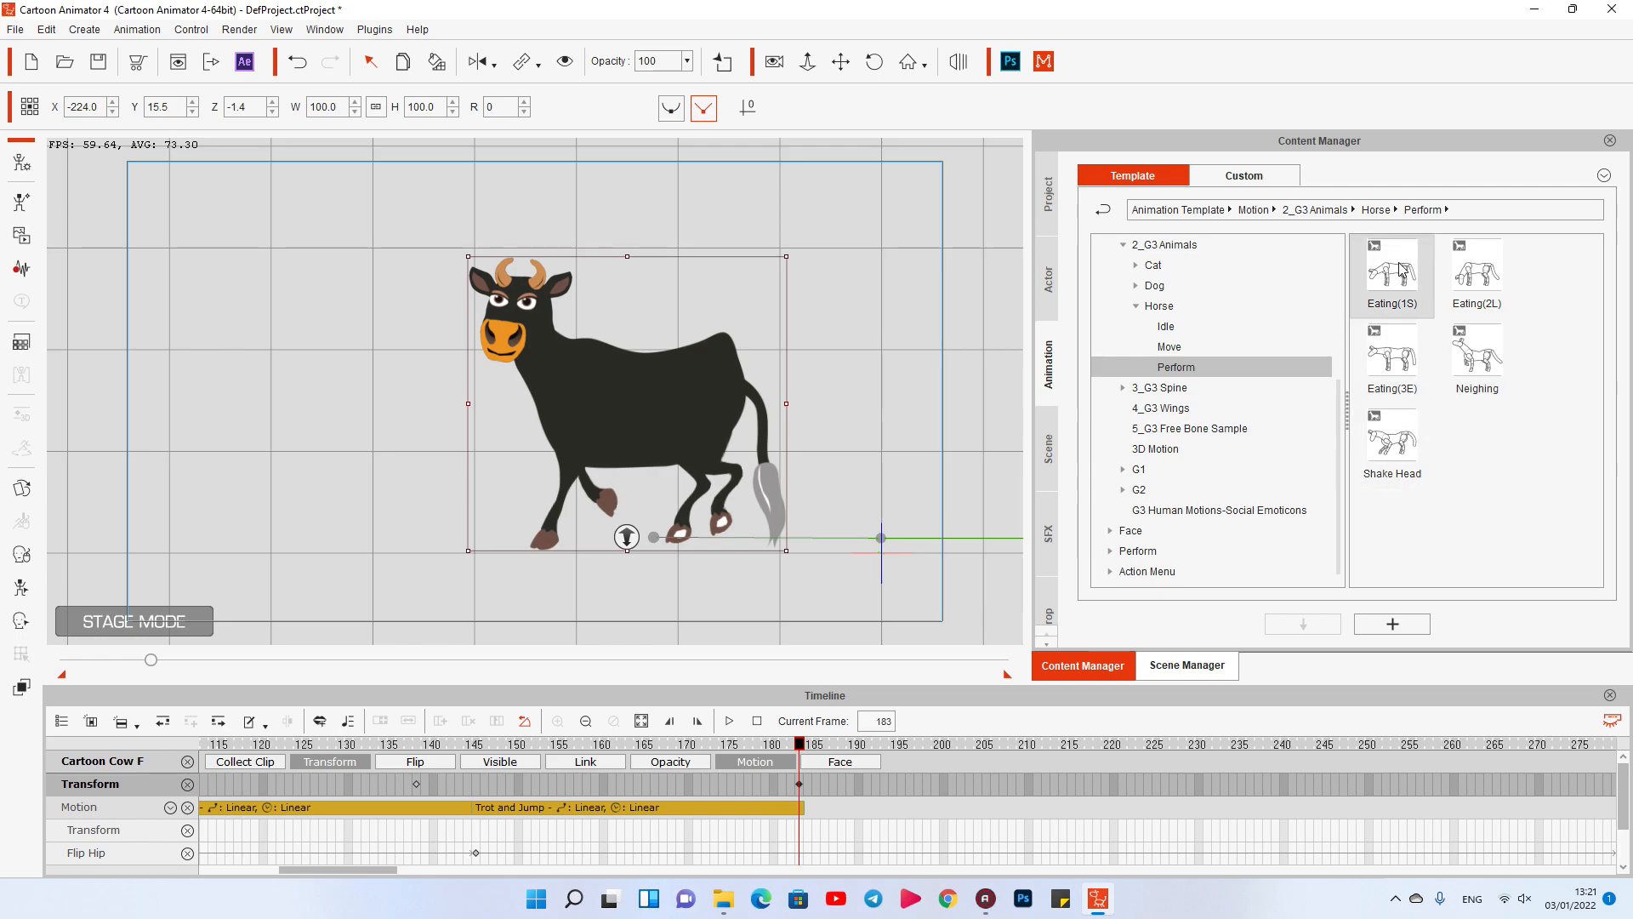
{"action": "left_click_drag", "start_coordinate": [1399, 269], "coordinate": [685, 412]}
{"action": "key", "text": "space"}
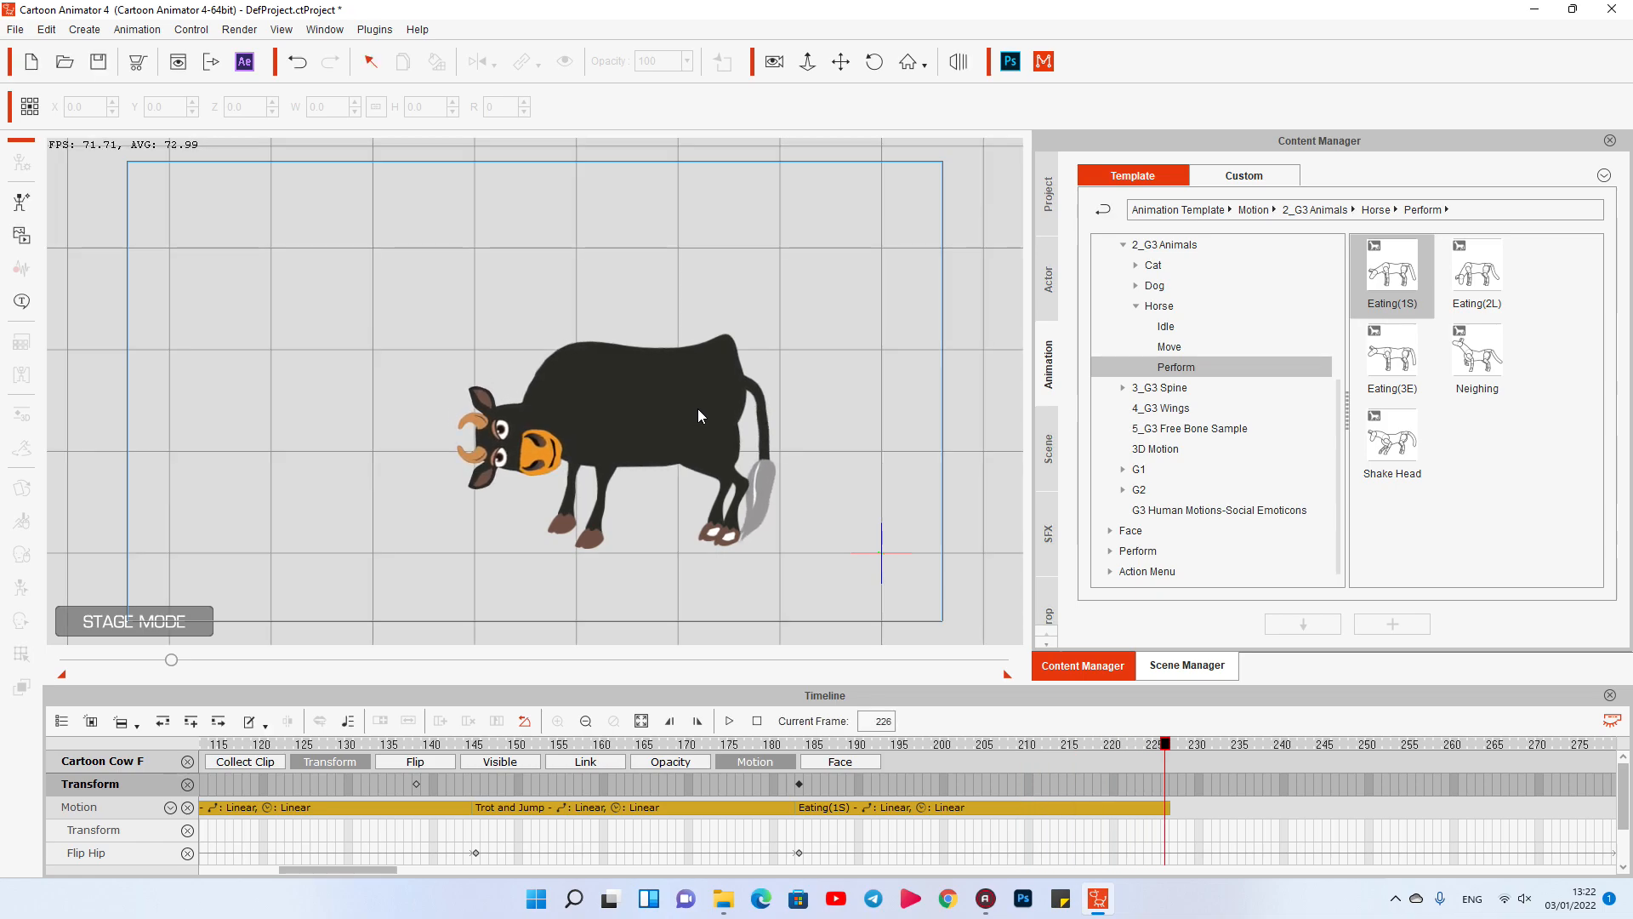
{"action": "left_click_drag", "start_coordinate": [1495, 264], "coordinate": [625, 390]}
{"action": "key", "text": "space"}
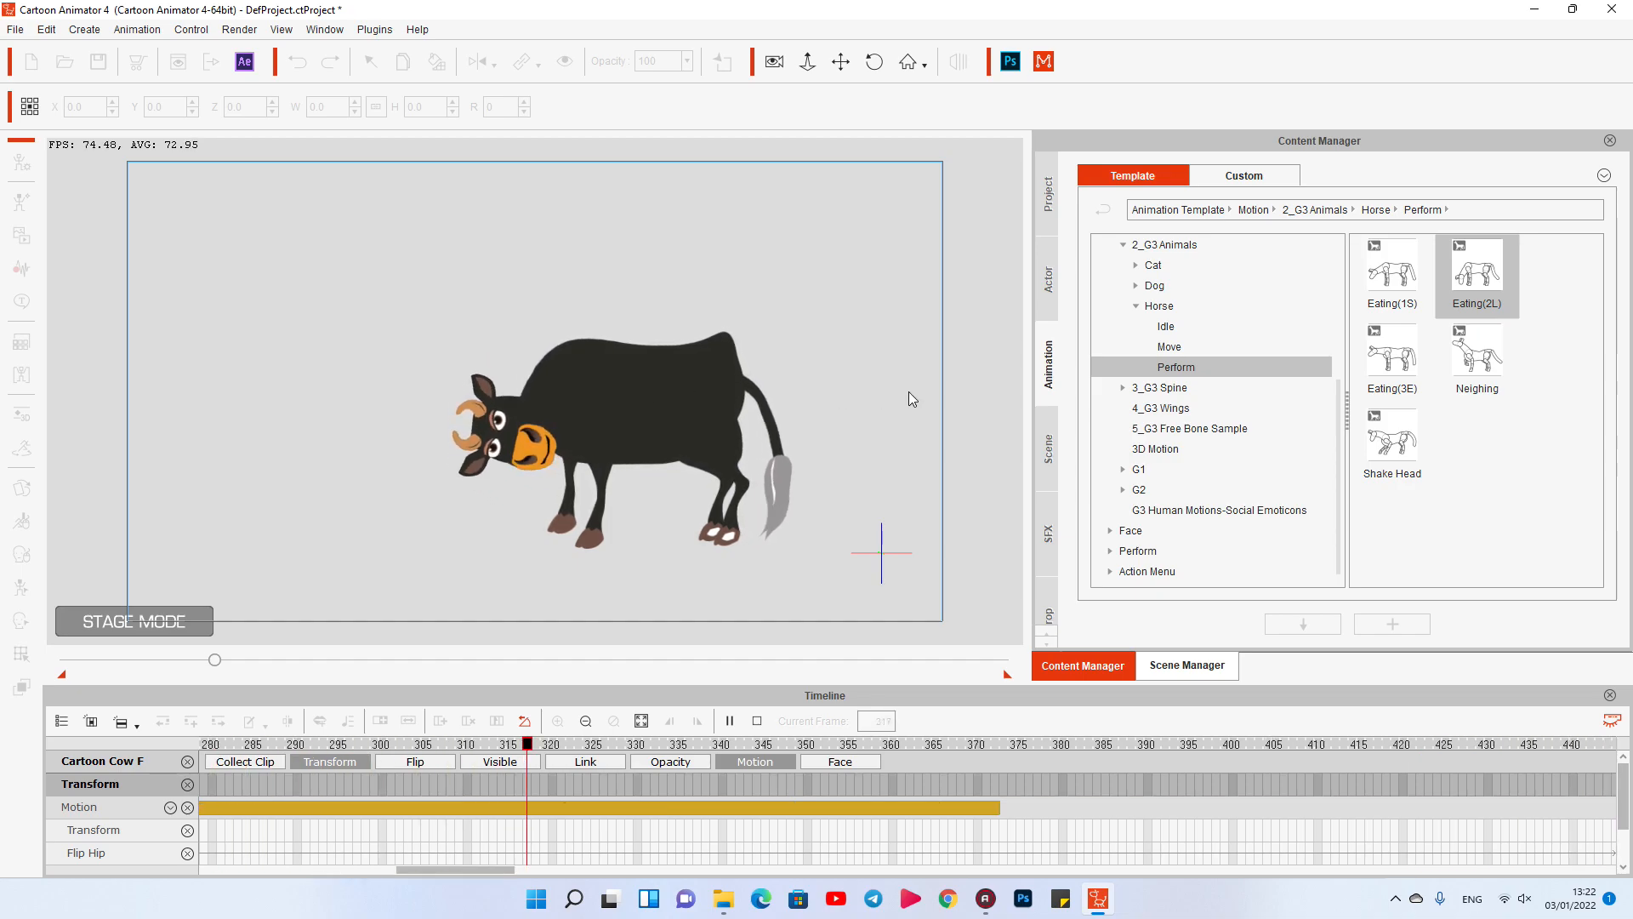
Step: Append the Eating(3E), Neighing and Shake Head motions to the cow one after another, starting at frame 372
{"action": "left_click_drag", "start_coordinate": [1392, 357], "coordinate": [631, 402]}
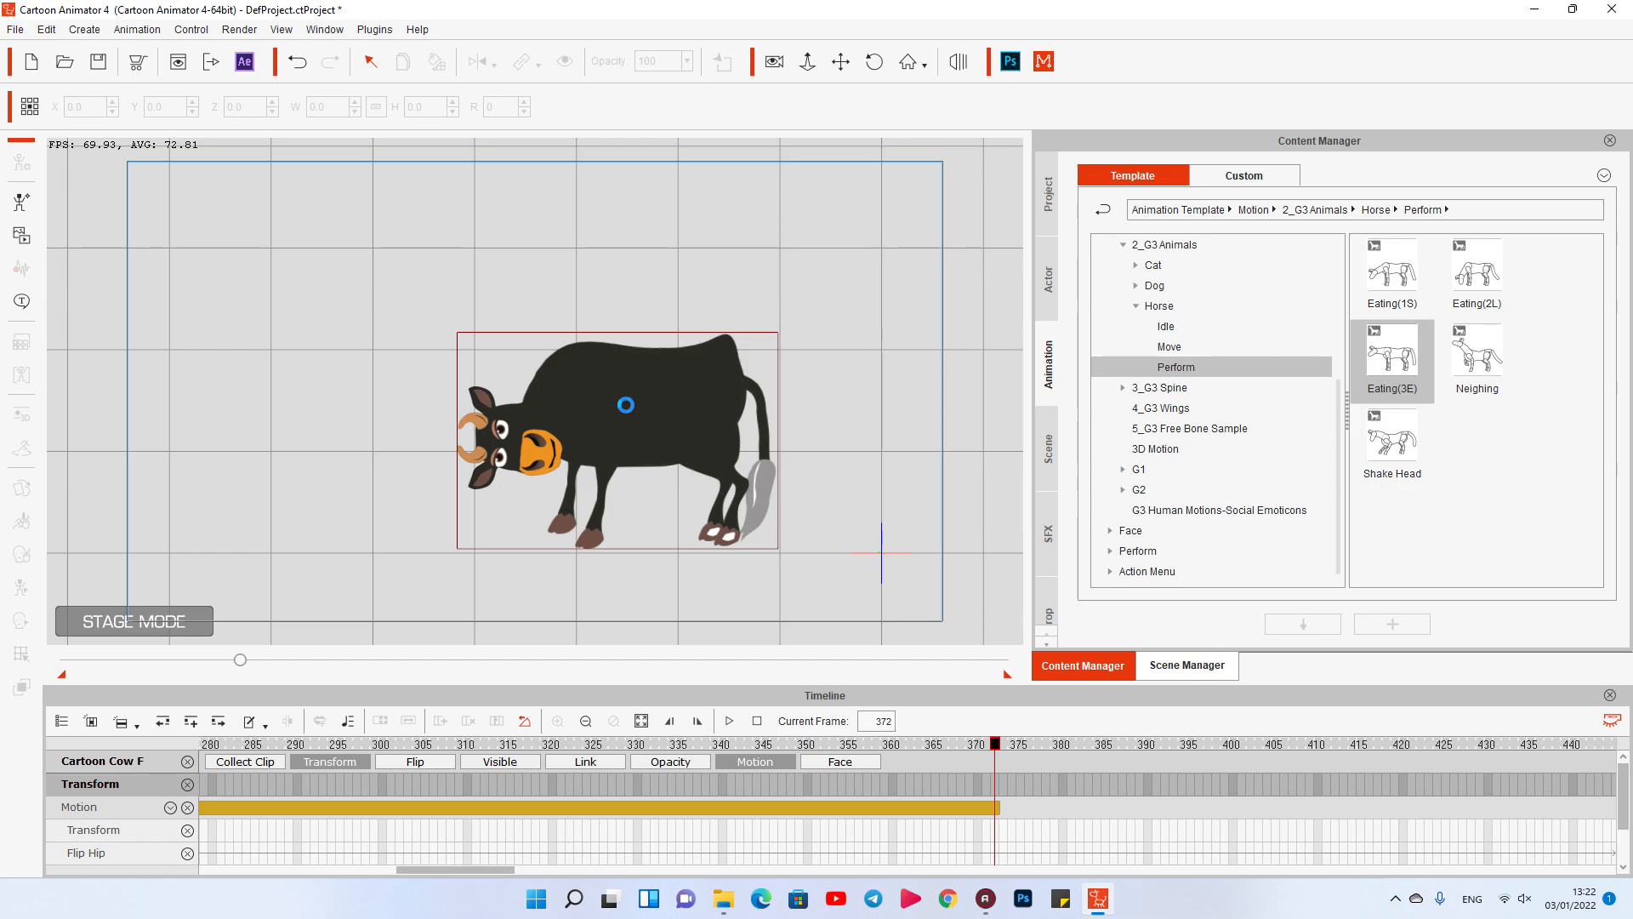
{"action": "key", "text": "space"}
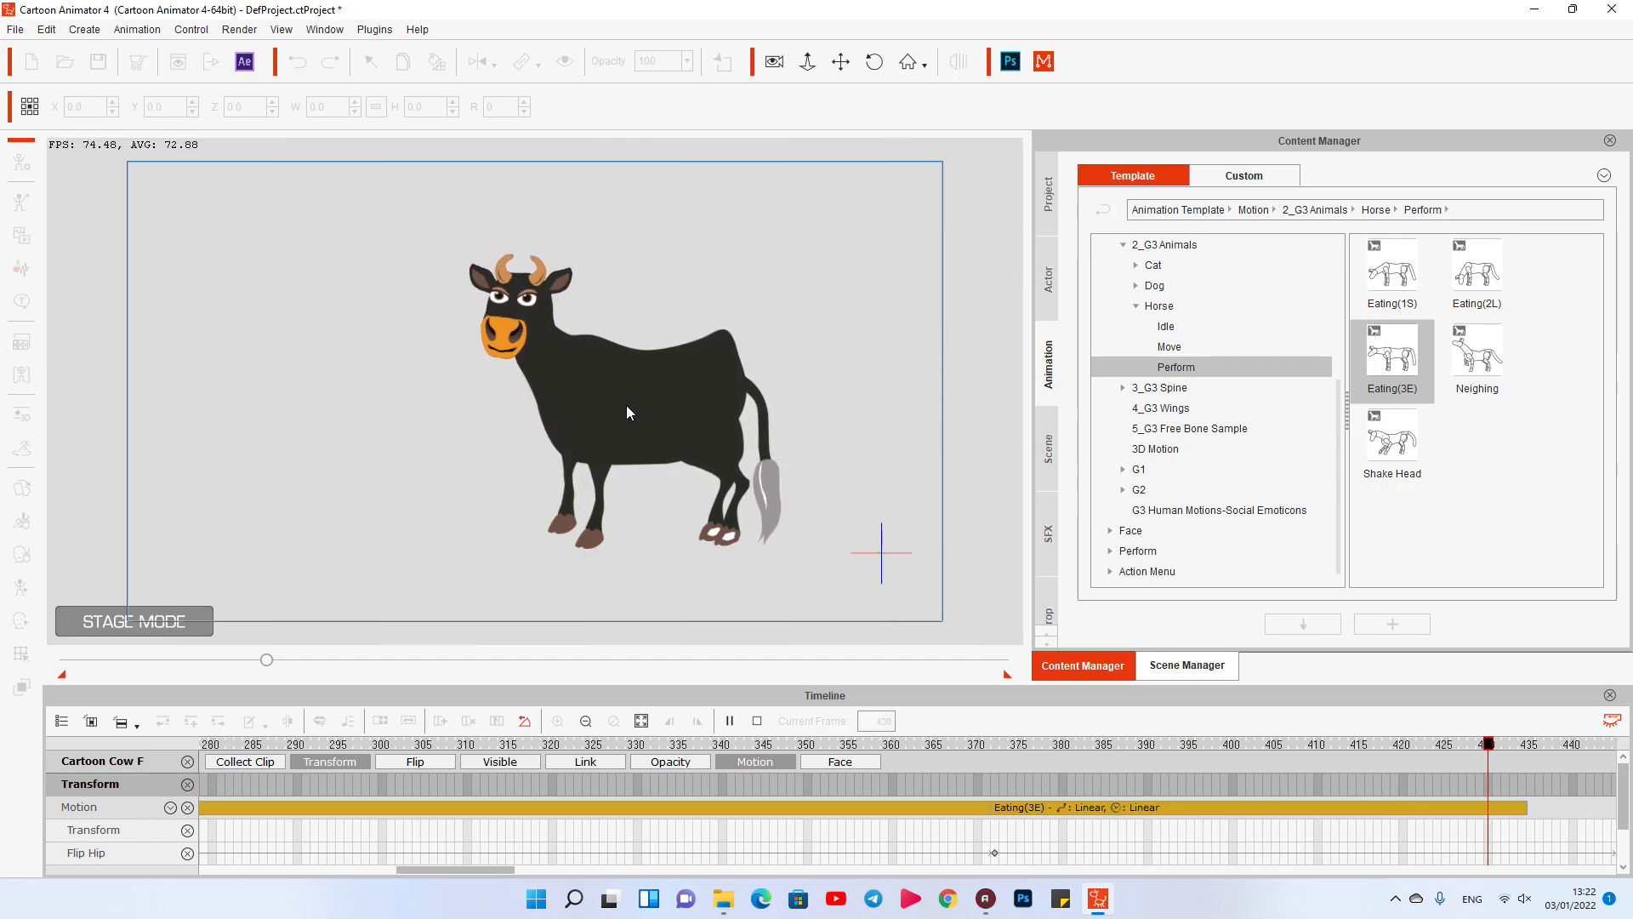
{"action": "left_click_drag", "start_coordinate": [1480, 367], "coordinate": [624, 405]}
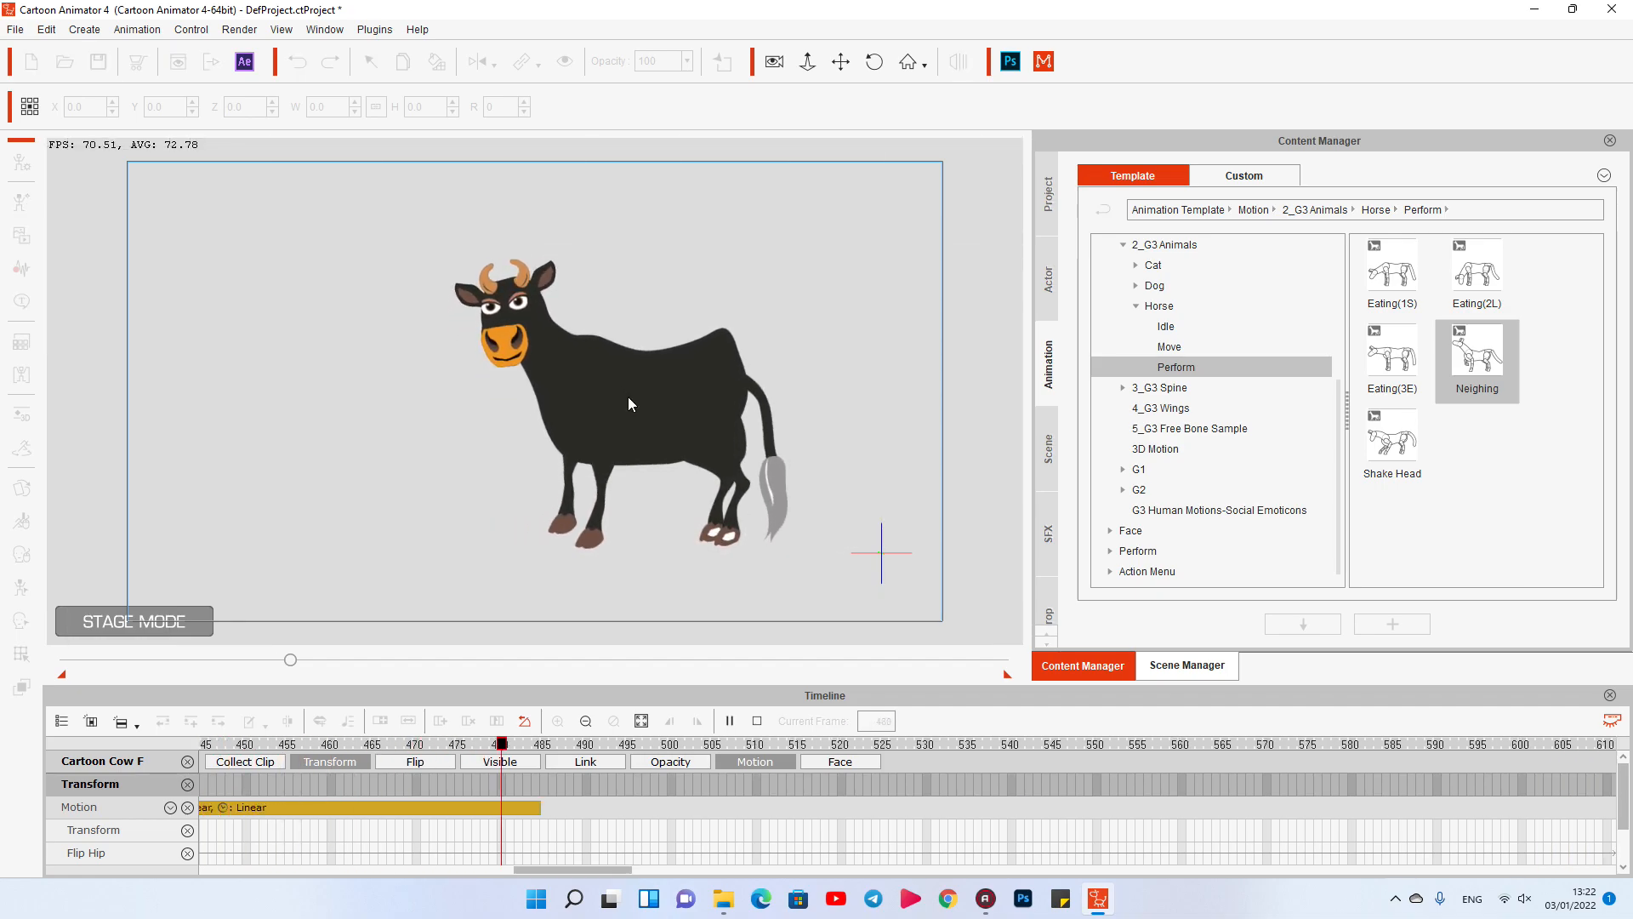
{"action": "left_click_drag", "start_coordinate": [1403, 450], "coordinate": [694, 407]}
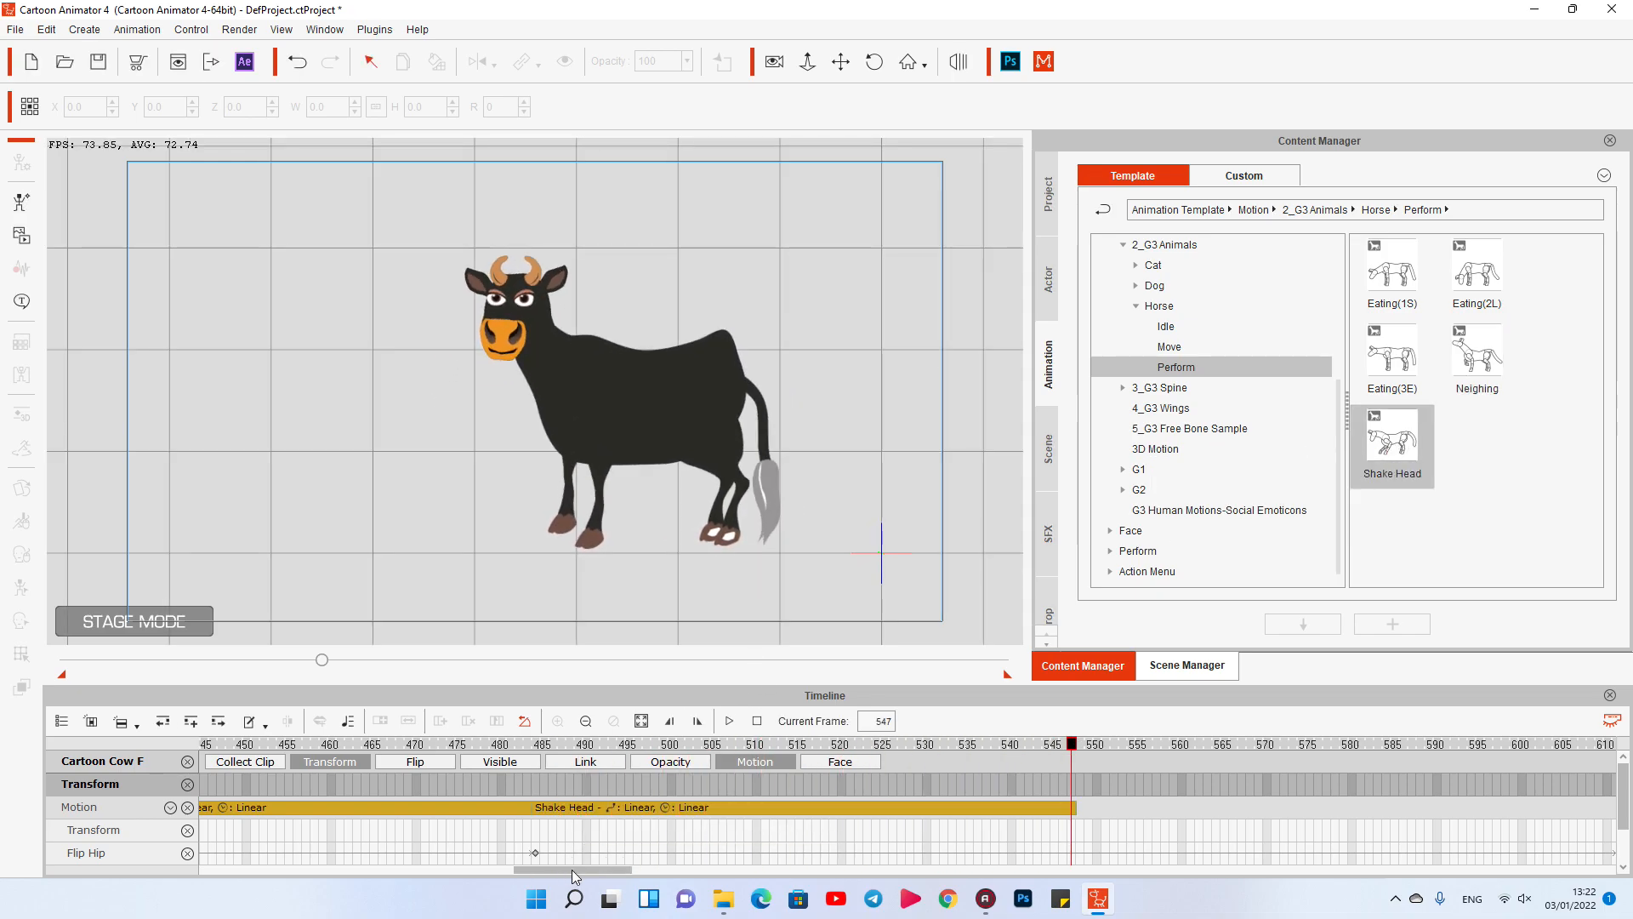
Step: Return to the start of the timeline and play back the cow's whole motion sequence with the full stage in view
{"action": "left_click_drag", "start_coordinate": [612, 869], "coordinate": [281, 859]}
{"action": "left_click_drag", "start_coordinate": [223, 745], "coordinate": [116, 729]}
{"action": "key", "text": "space"}
{"action": "key", "text": "space"}
{"action": "left_click_drag", "start_coordinate": [769, 459], "coordinate": [474, 455]}
{"action": "scroll", "coordinate": [475, 454], "scroll_direction": "down", "scroll_amount": 2}
{"action": "left_click_drag", "start_coordinate": [609, 547], "coordinate": [561, 525]}
{"action": "key", "text": "space"}
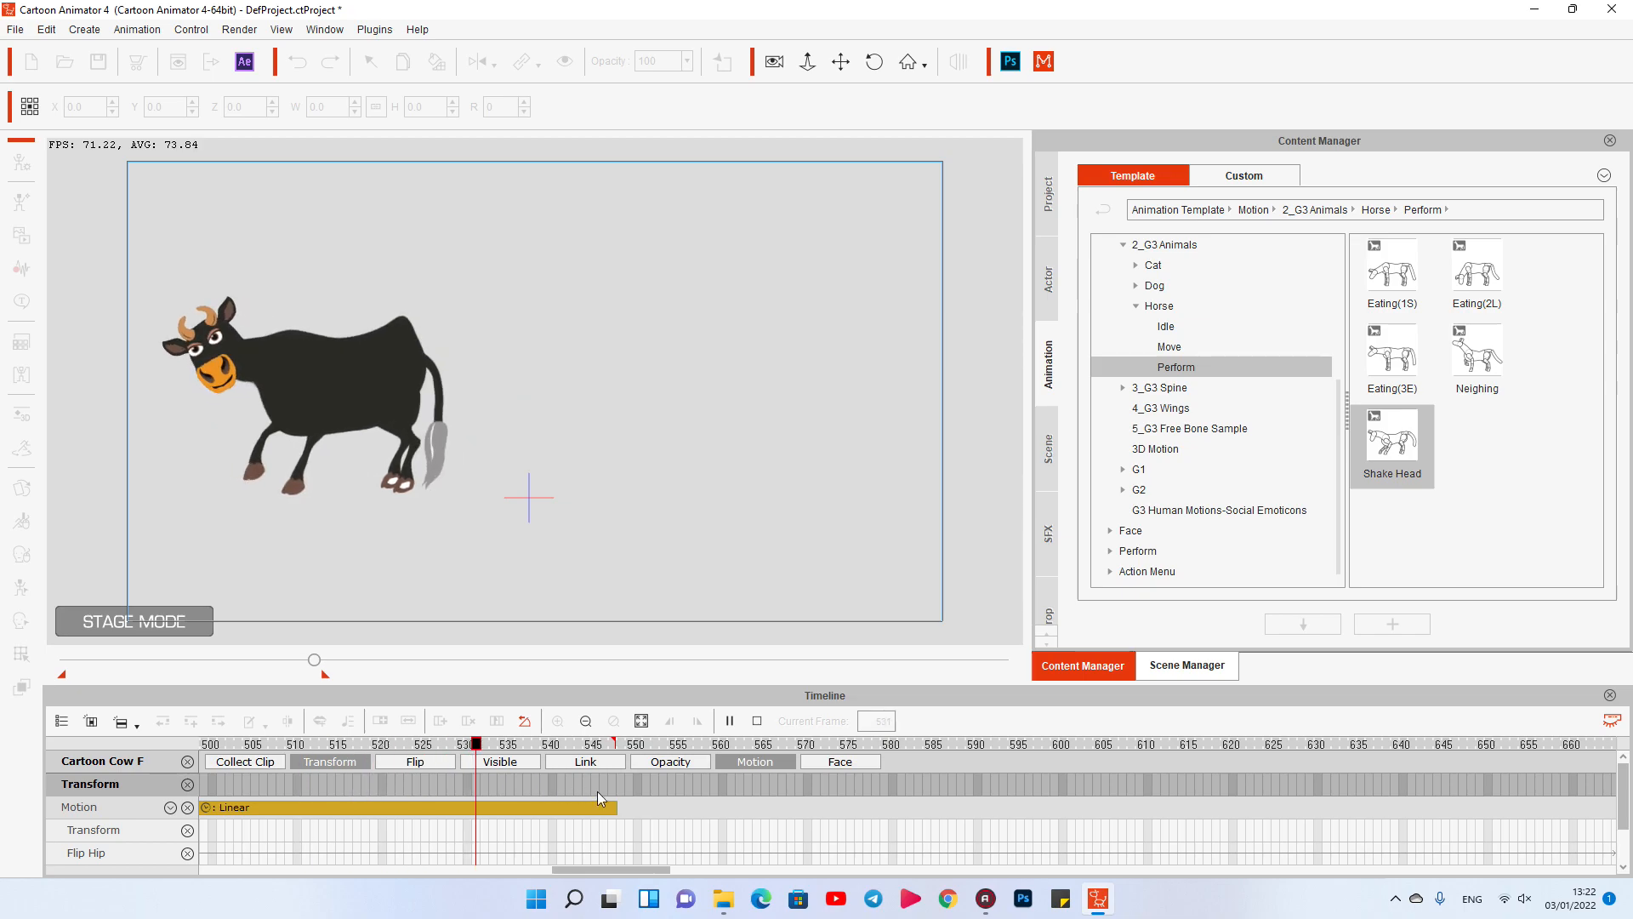
{"action": "key", "text": "space"}
Step: Review the cow's motion from frame 117 through the jump and go to frame 185, where the eating starts
{"action": "left_click_drag", "start_coordinate": [611, 869], "coordinate": [431, 866]}
{"action": "scroll", "coordinate": [464, 812], "scroll_direction": "down", "scroll_amount": 10}
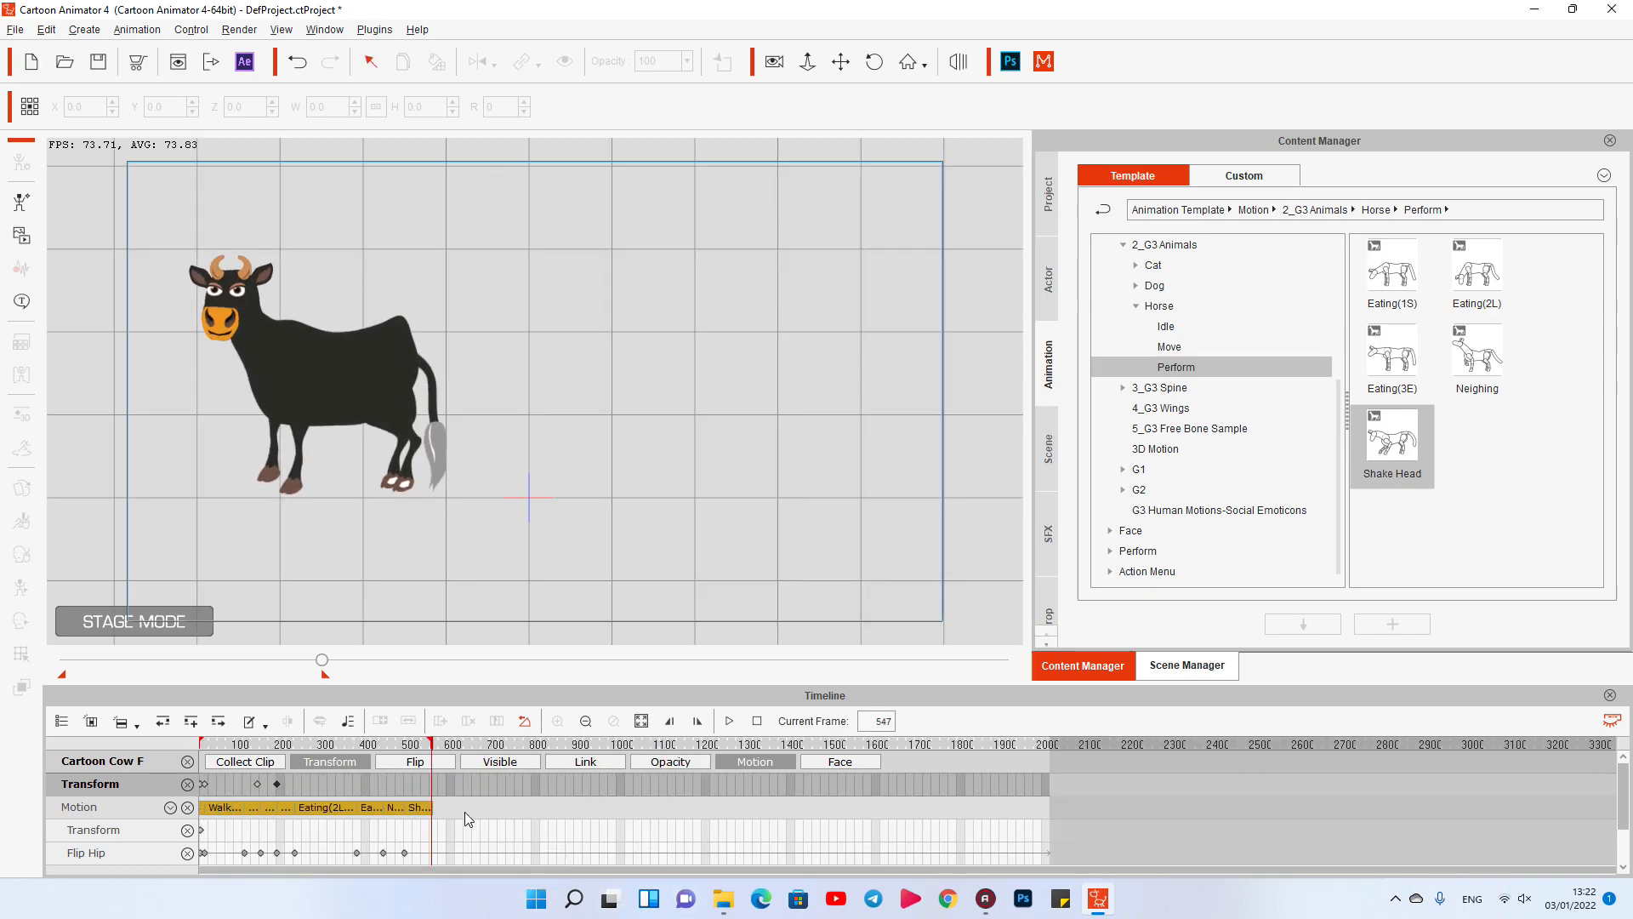
{"action": "left_click", "coordinate": [250, 745]}
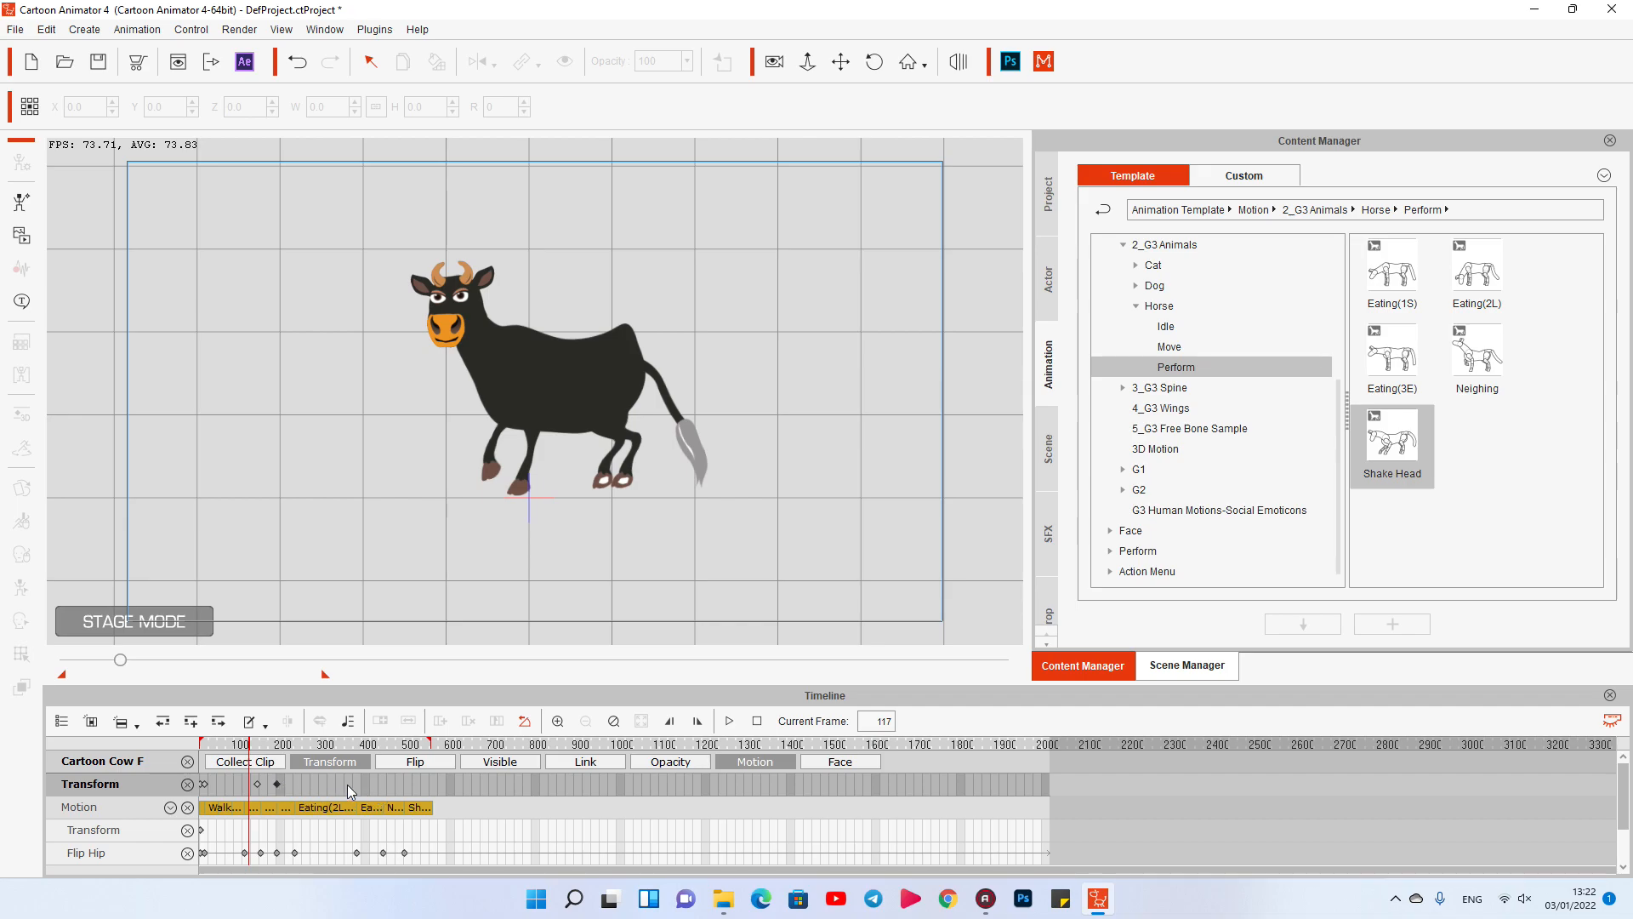
{"action": "scroll", "coordinate": [347, 784], "scroll_direction": "up", "scroll_amount": 5}
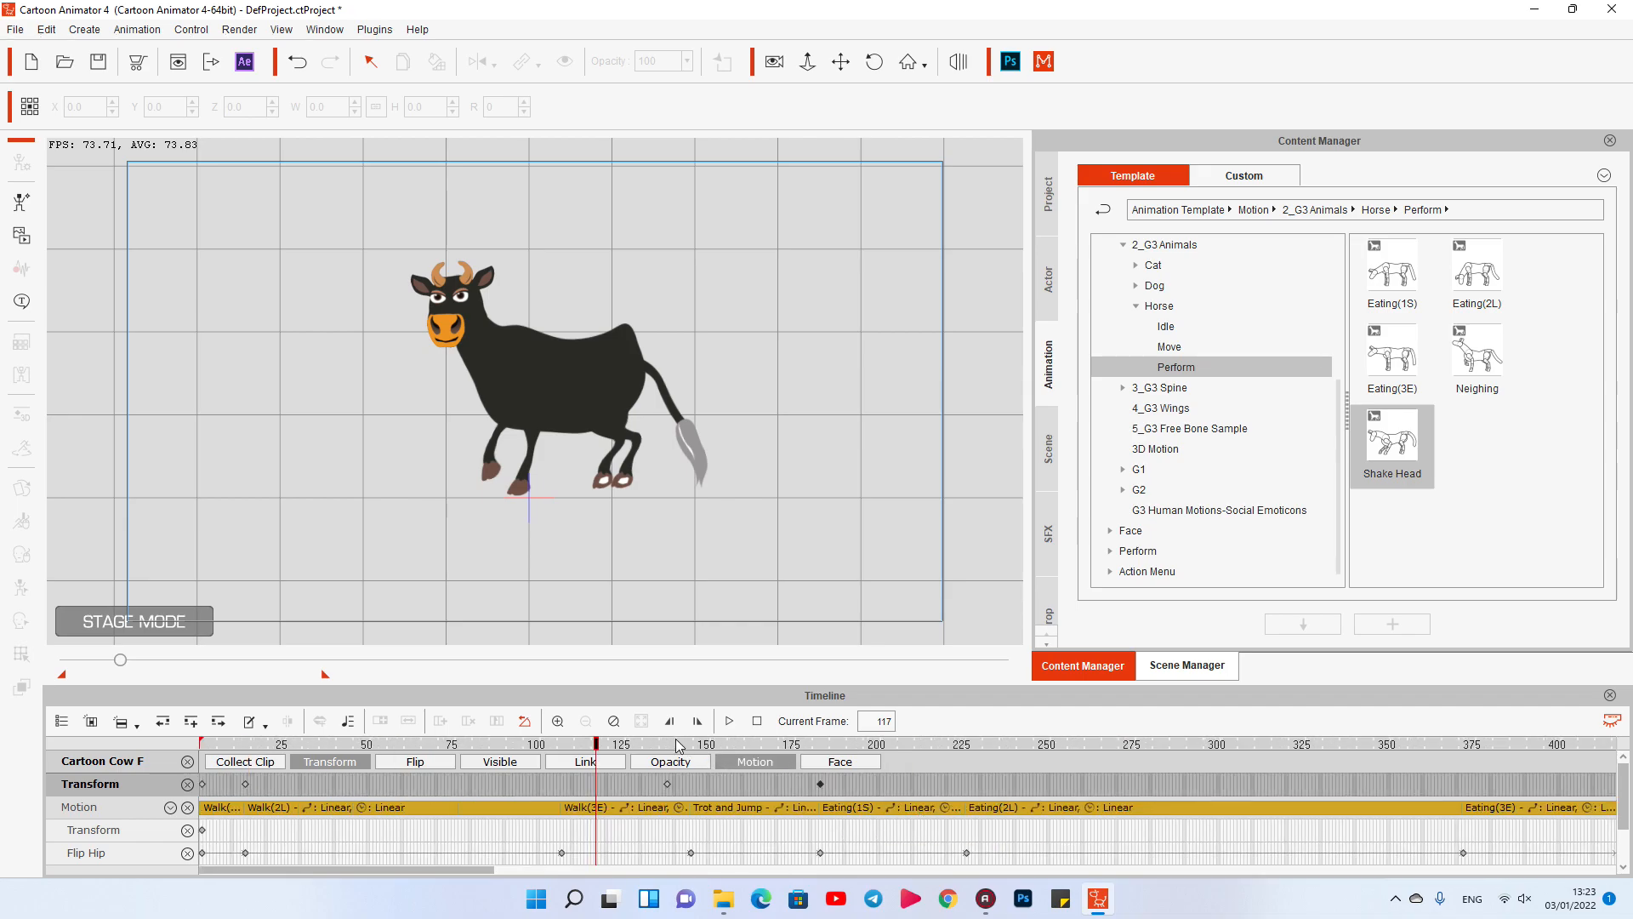
{"action": "key", "text": "space"}
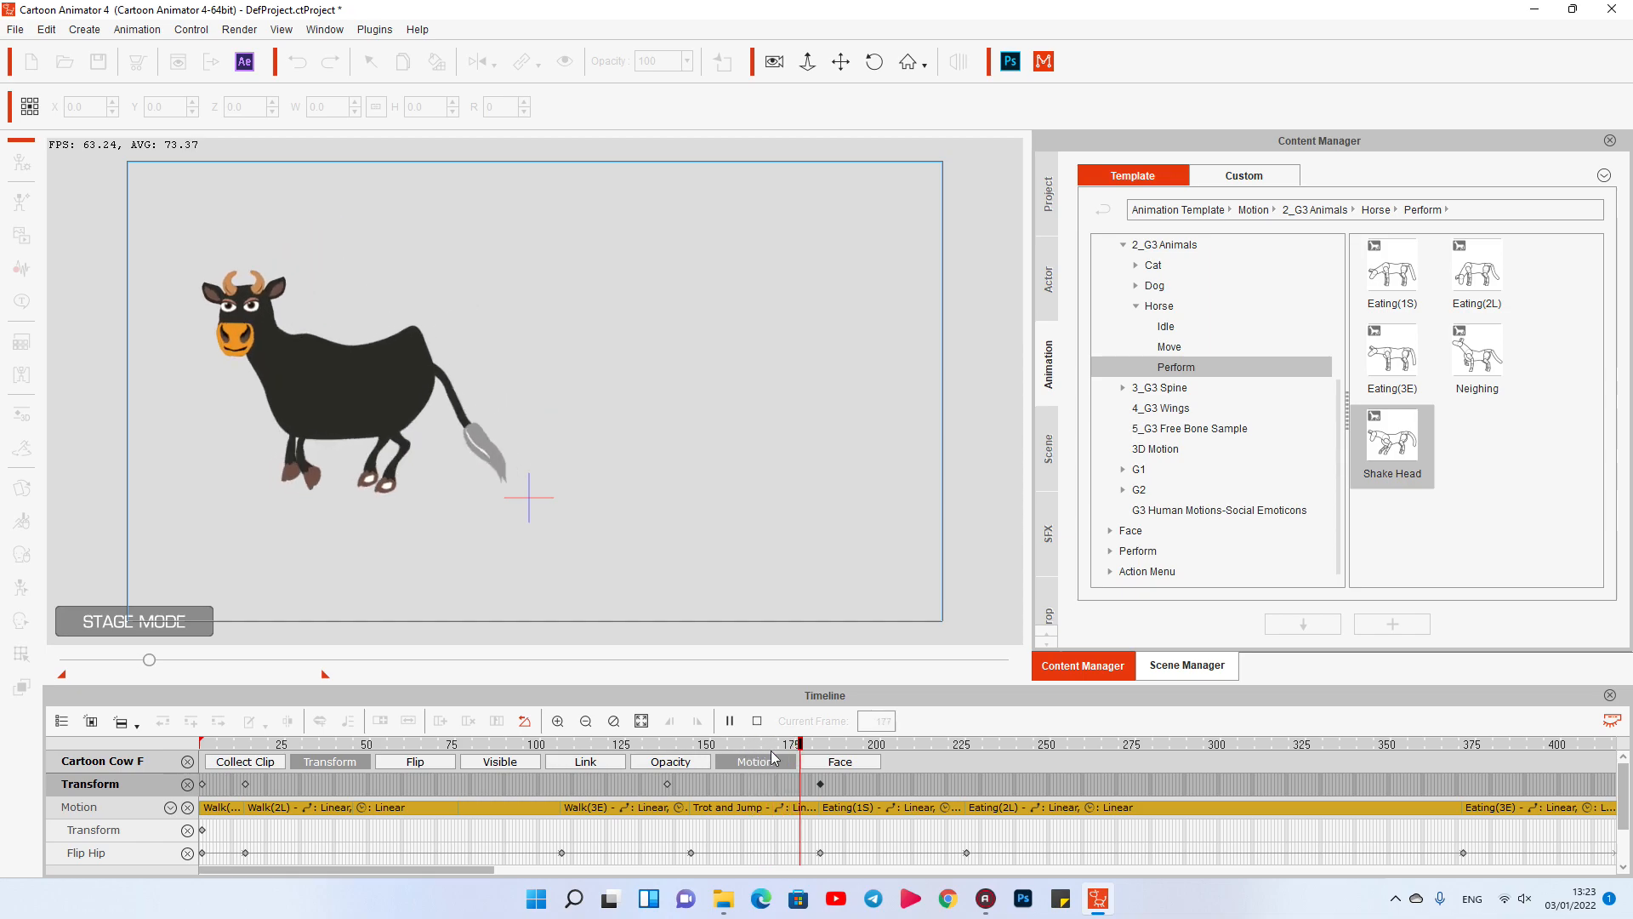
{"action": "key", "text": "space"}
{"action": "left_click", "coordinate": [827, 744]}
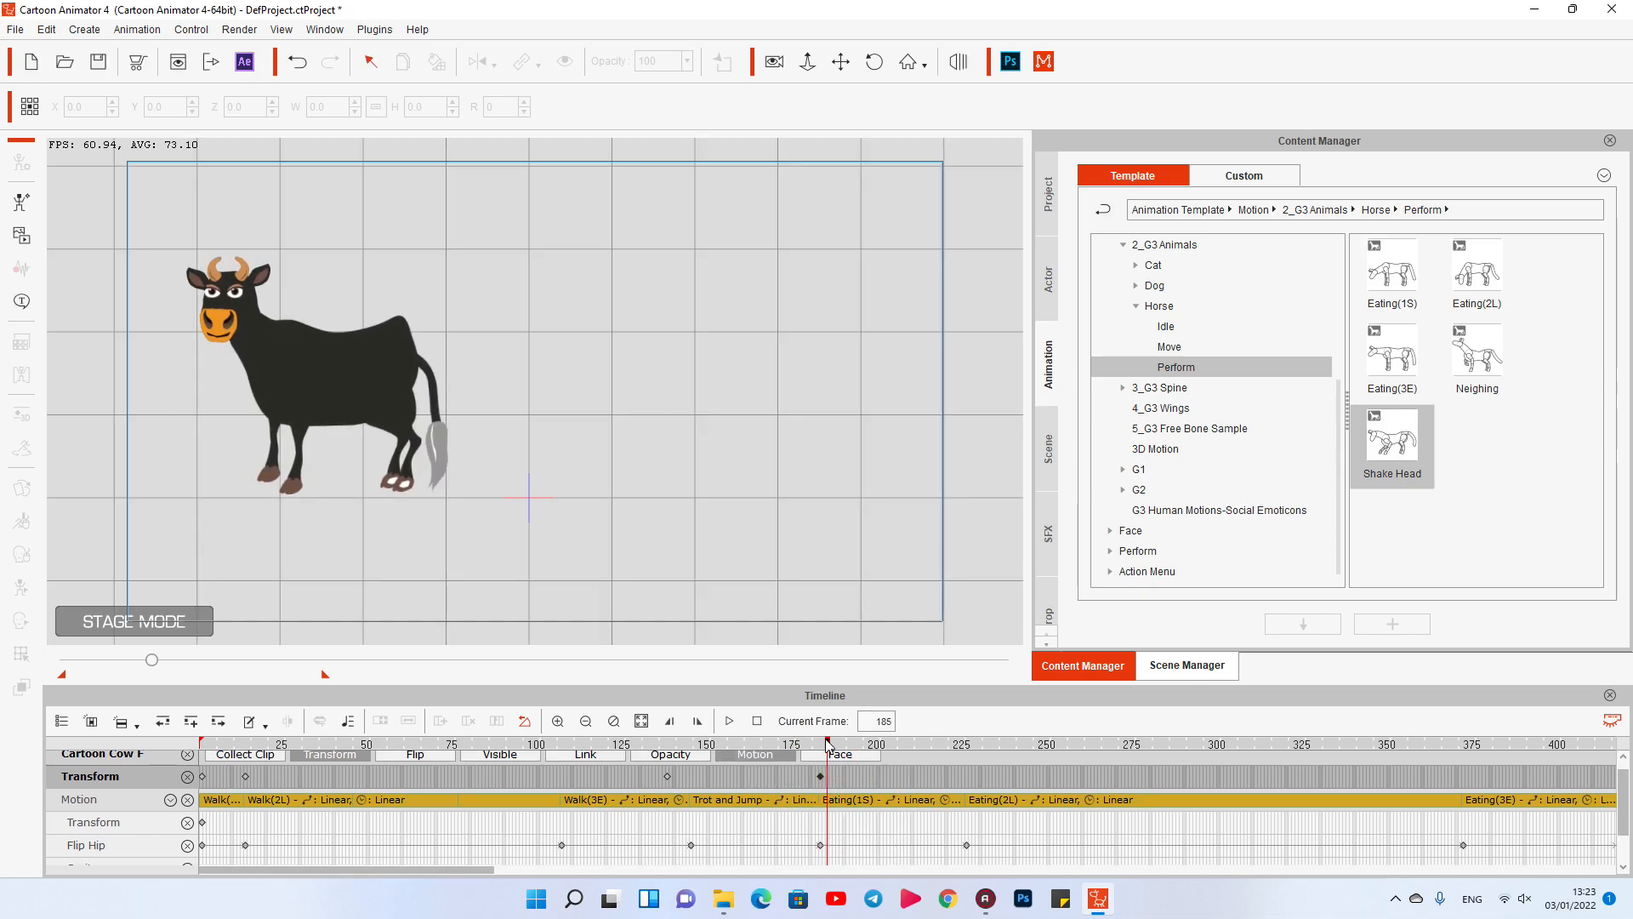
Step: Go to frame 213, open the custom Props folder in File Explorer and search it for grass
{"action": "left_click_drag", "start_coordinate": [823, 745], "coordinate": [923, 745]}
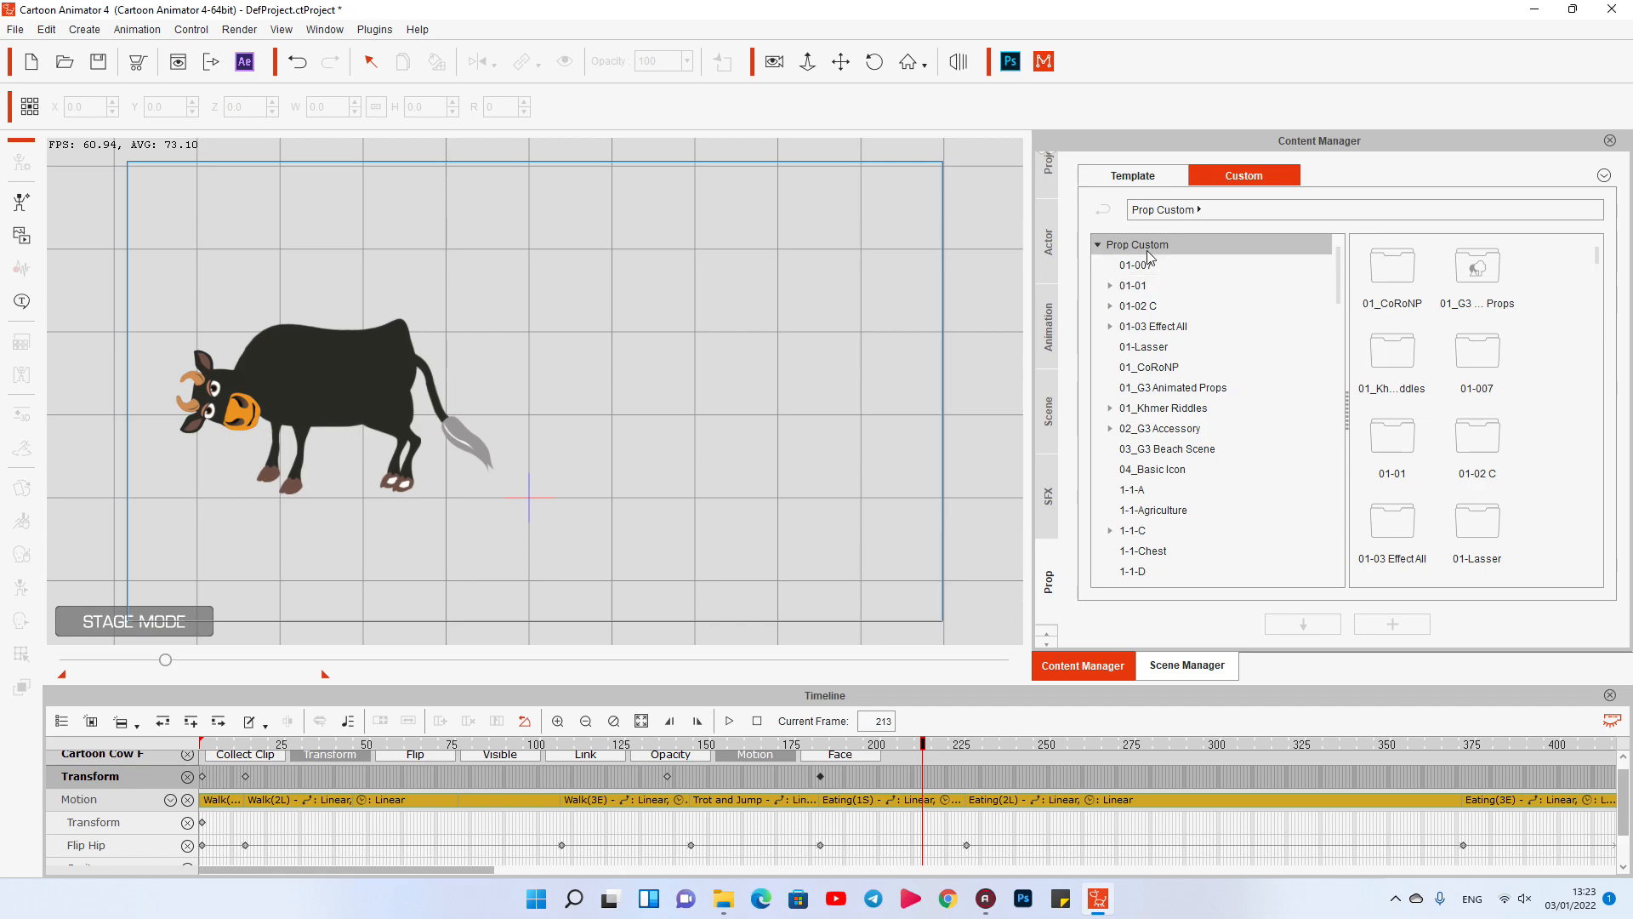
{"action": "right_click", "coordinate": [1162, 247]}
{"action": "left_click", "coordinate": [1200, 565]}
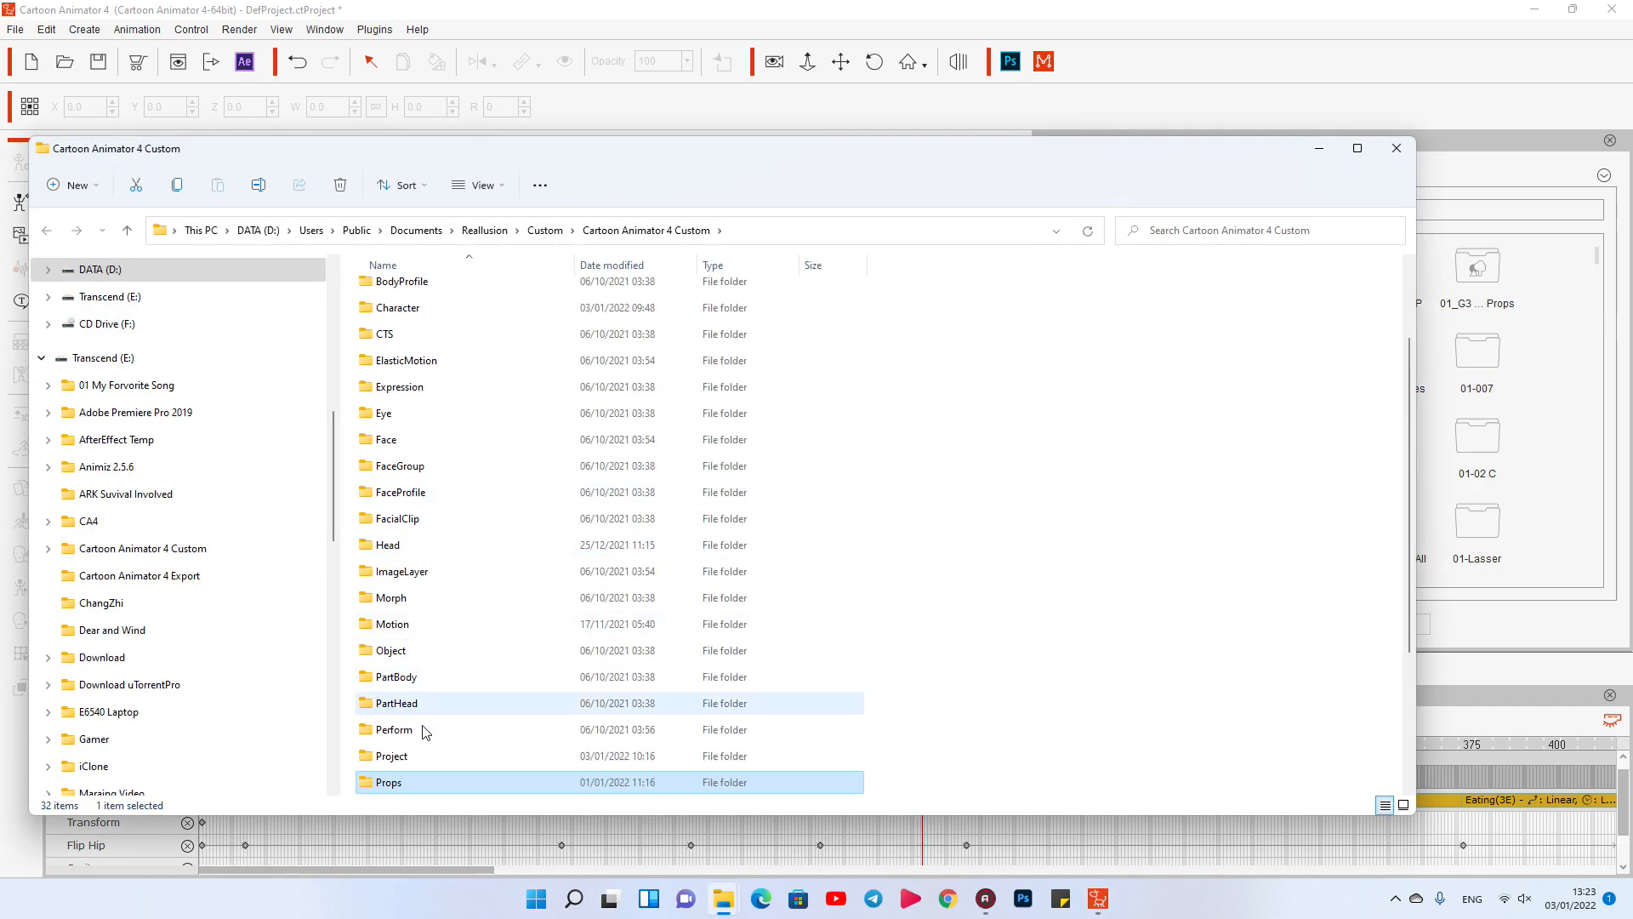
{"action": "key", "text": "Return"}
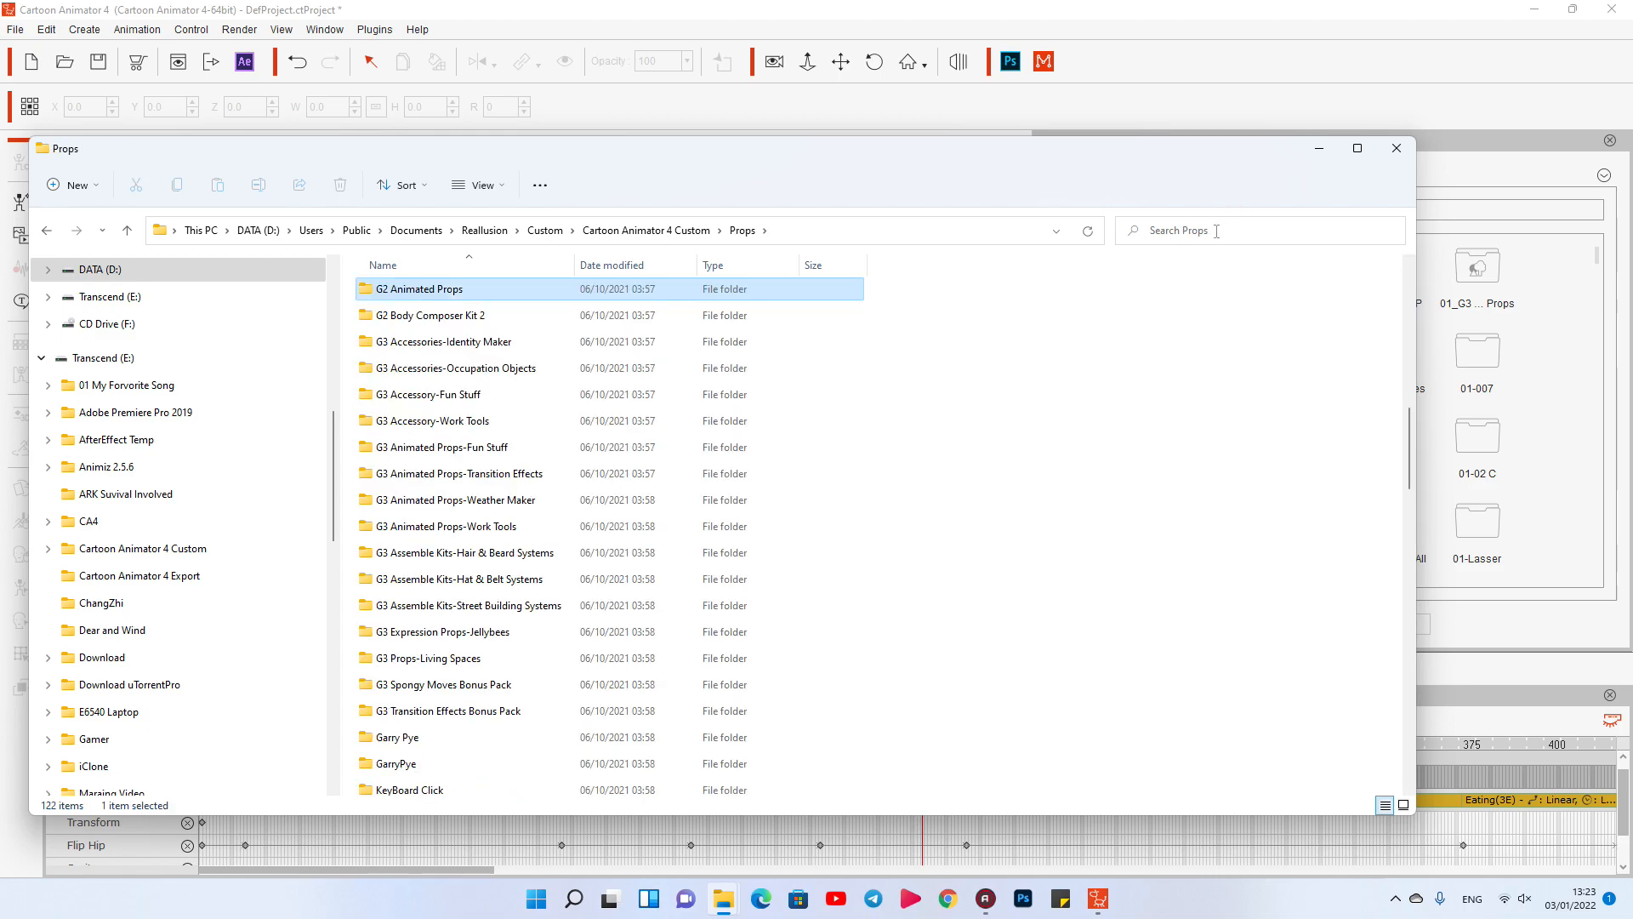
{"action": "left_click", "coordinate": [1216, 226]}
{"action": "type", "text": "rass"}
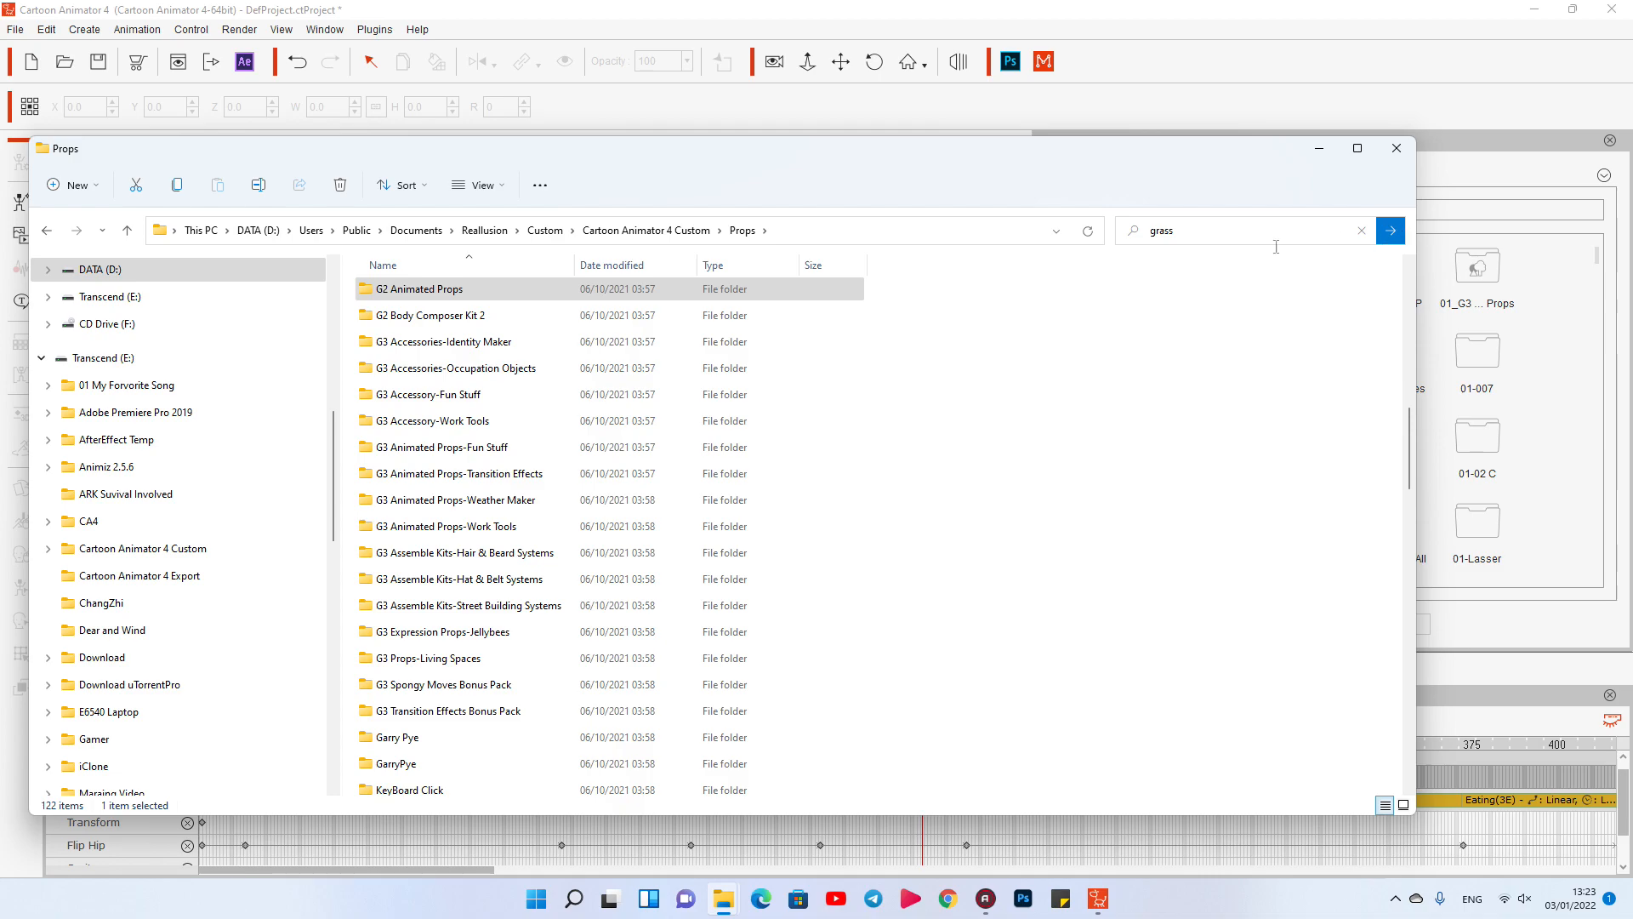
{"action": "key", "text": "Return"}
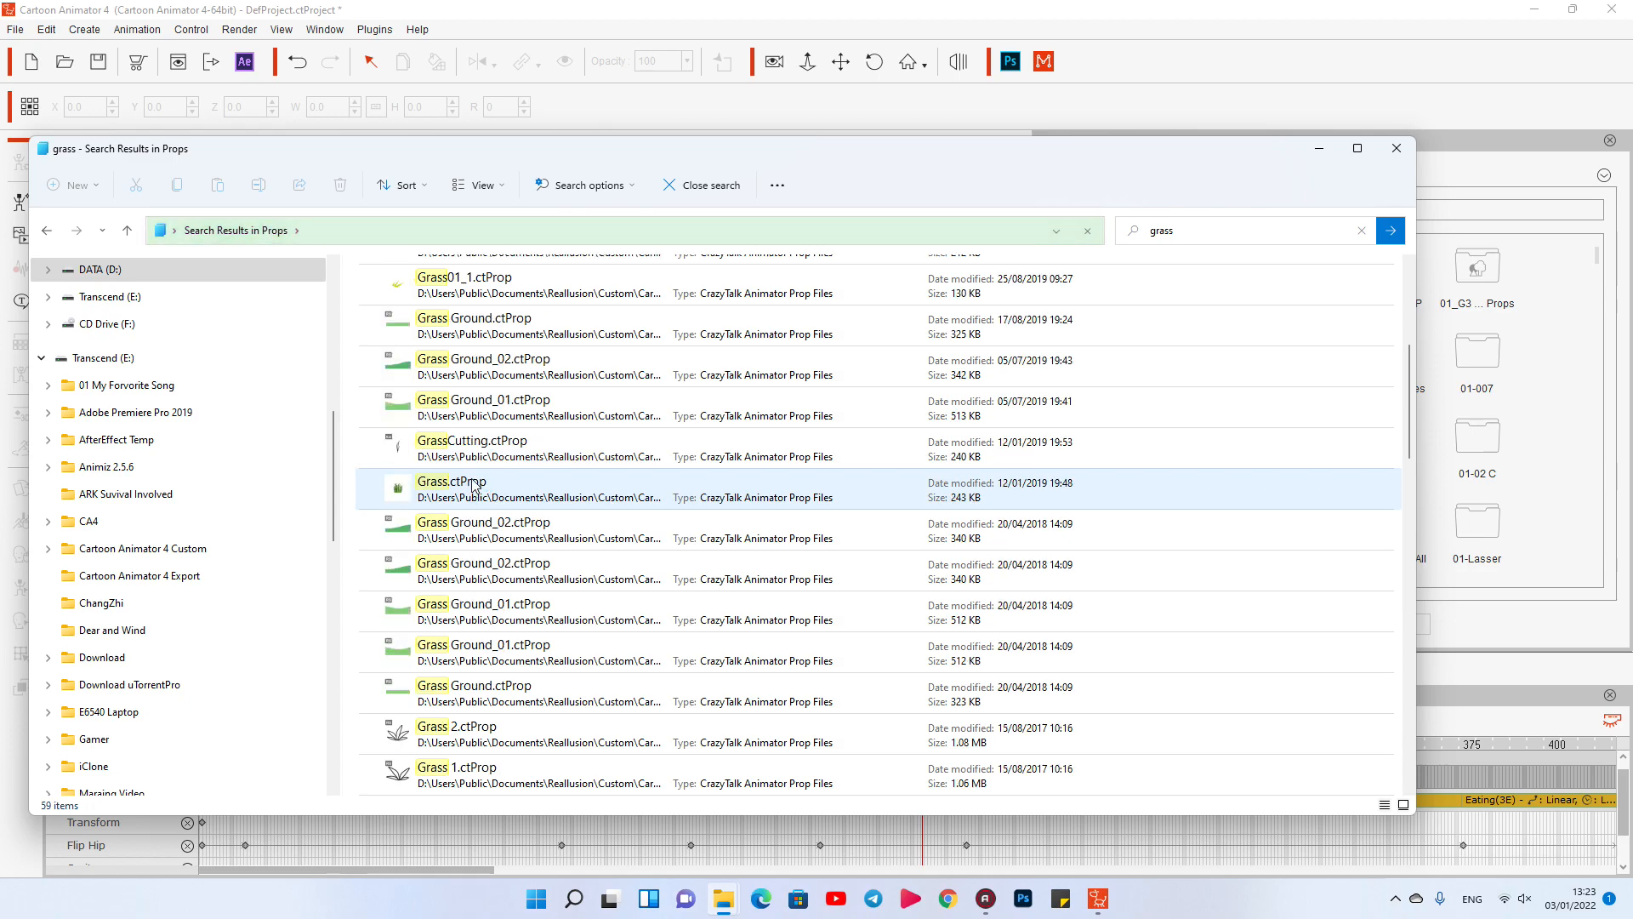
Step: Place the Grass 3.ctProp clump from the search results on the Cartoon Animator stage, just below the cow's lowered head
{"action": "scroll", "coordinate": [472, 485], "scroll_direction": "up", "scroll_amount": 3}
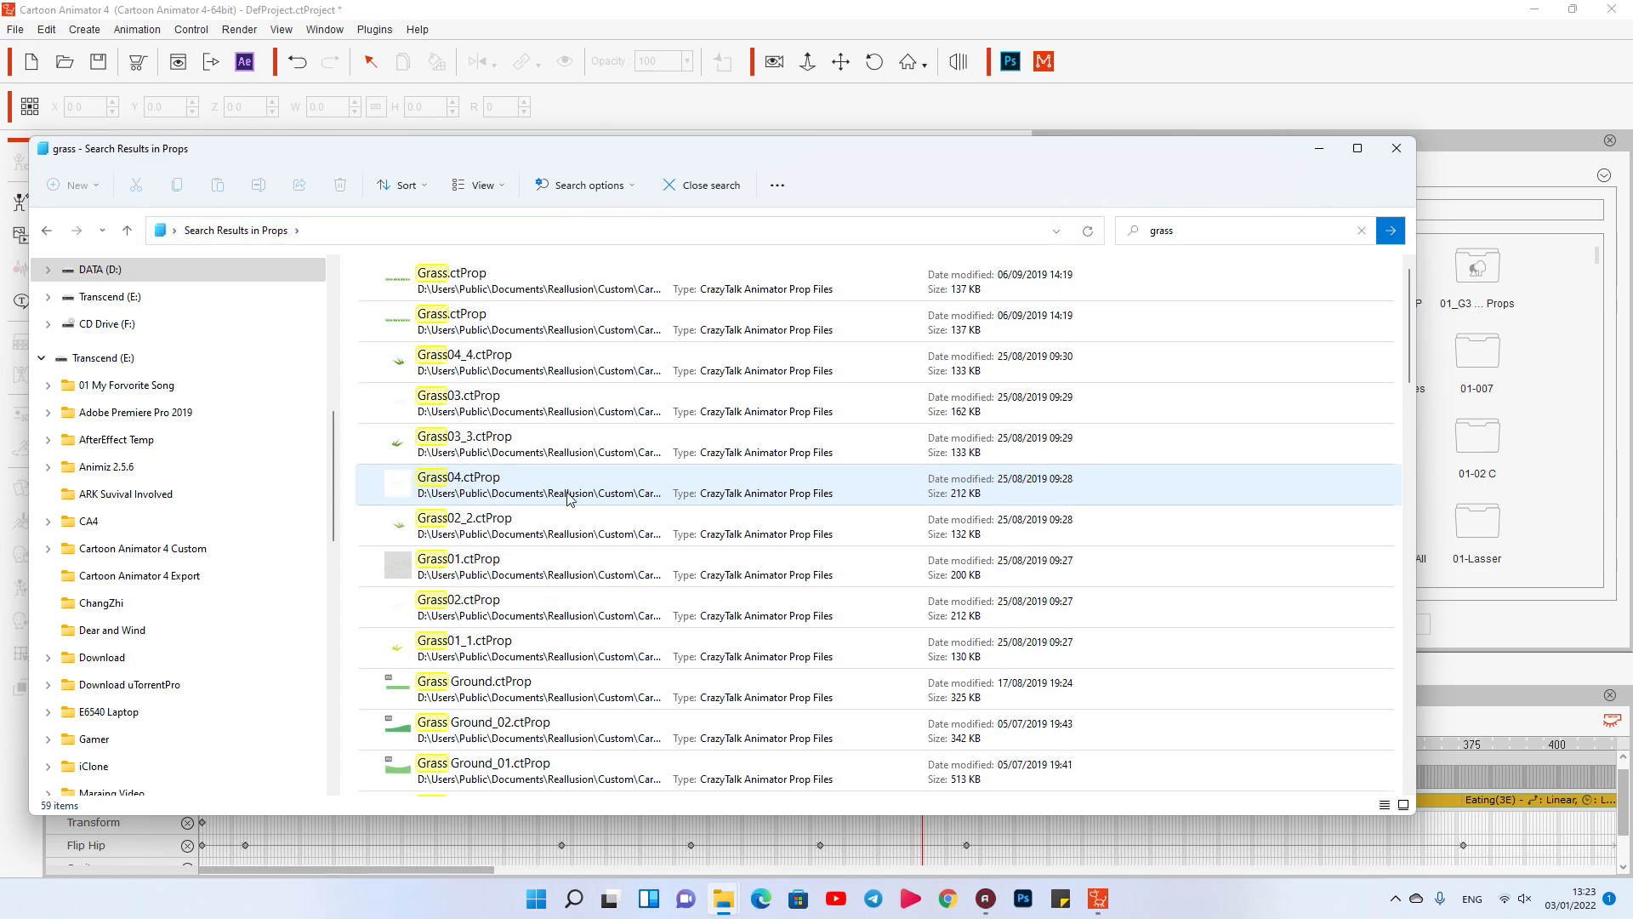
{"action": "scroll", "coordinate": [568, 497], "scroll_direction": "down", "scroll_amount": 12}
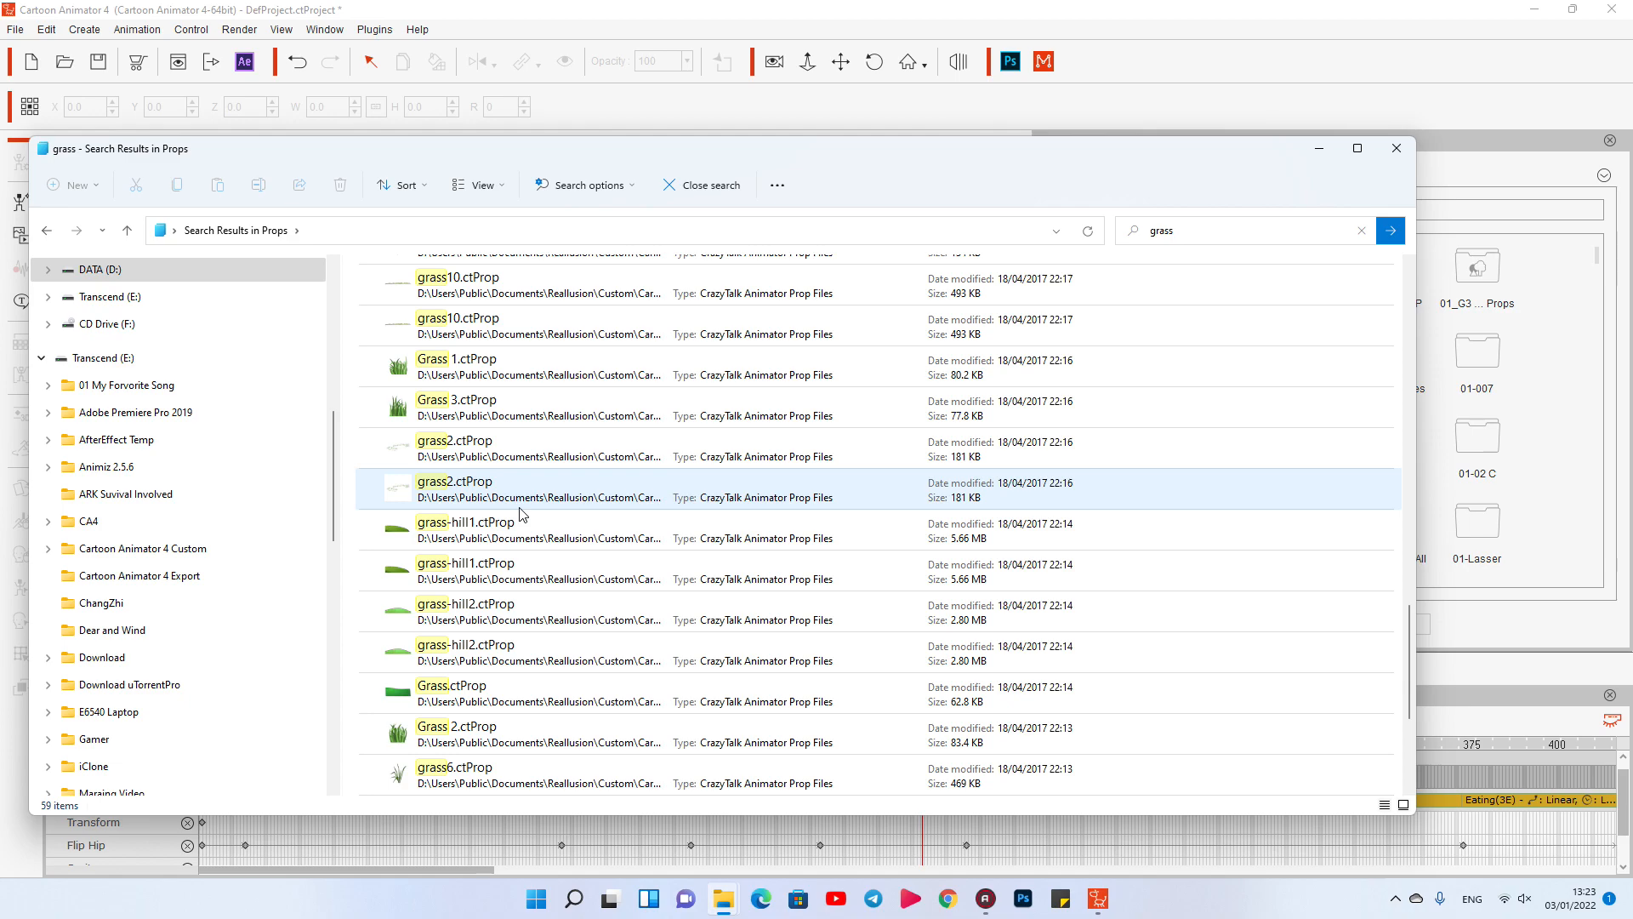
{"action": "left_click_drag", "start_coordinate": [466, 406], "coordinate": [450, 583]}
{"action": "key", "text": "alt+Tab"}
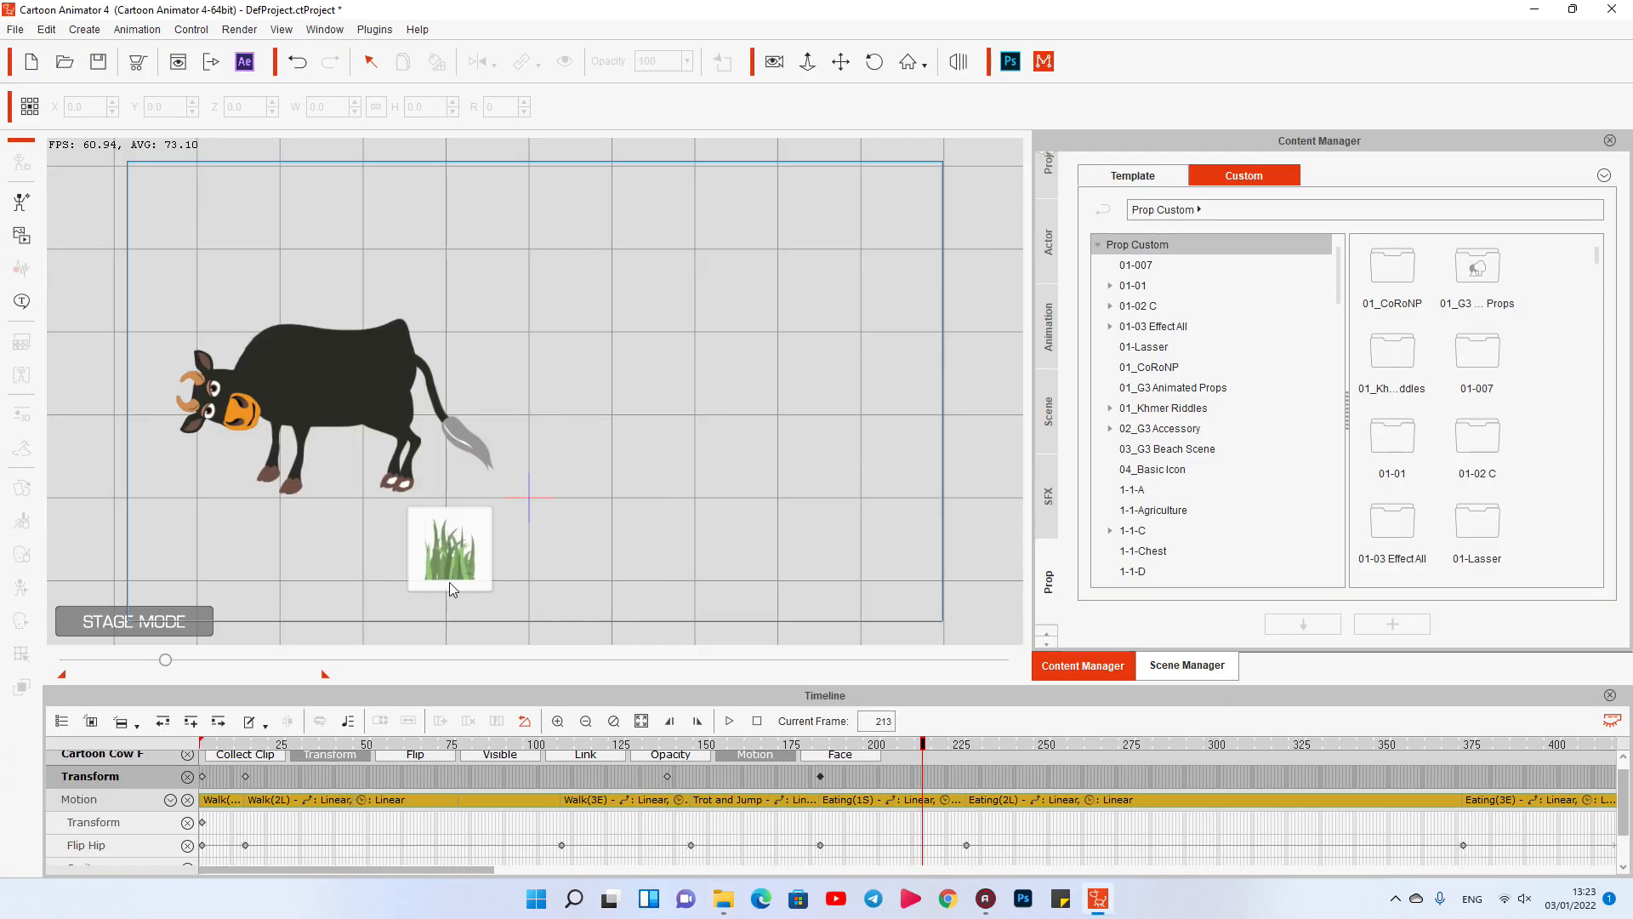
{"action": "left_click_drag", "start_coordinate": [297, 541], "coordinate": [200, 503]}
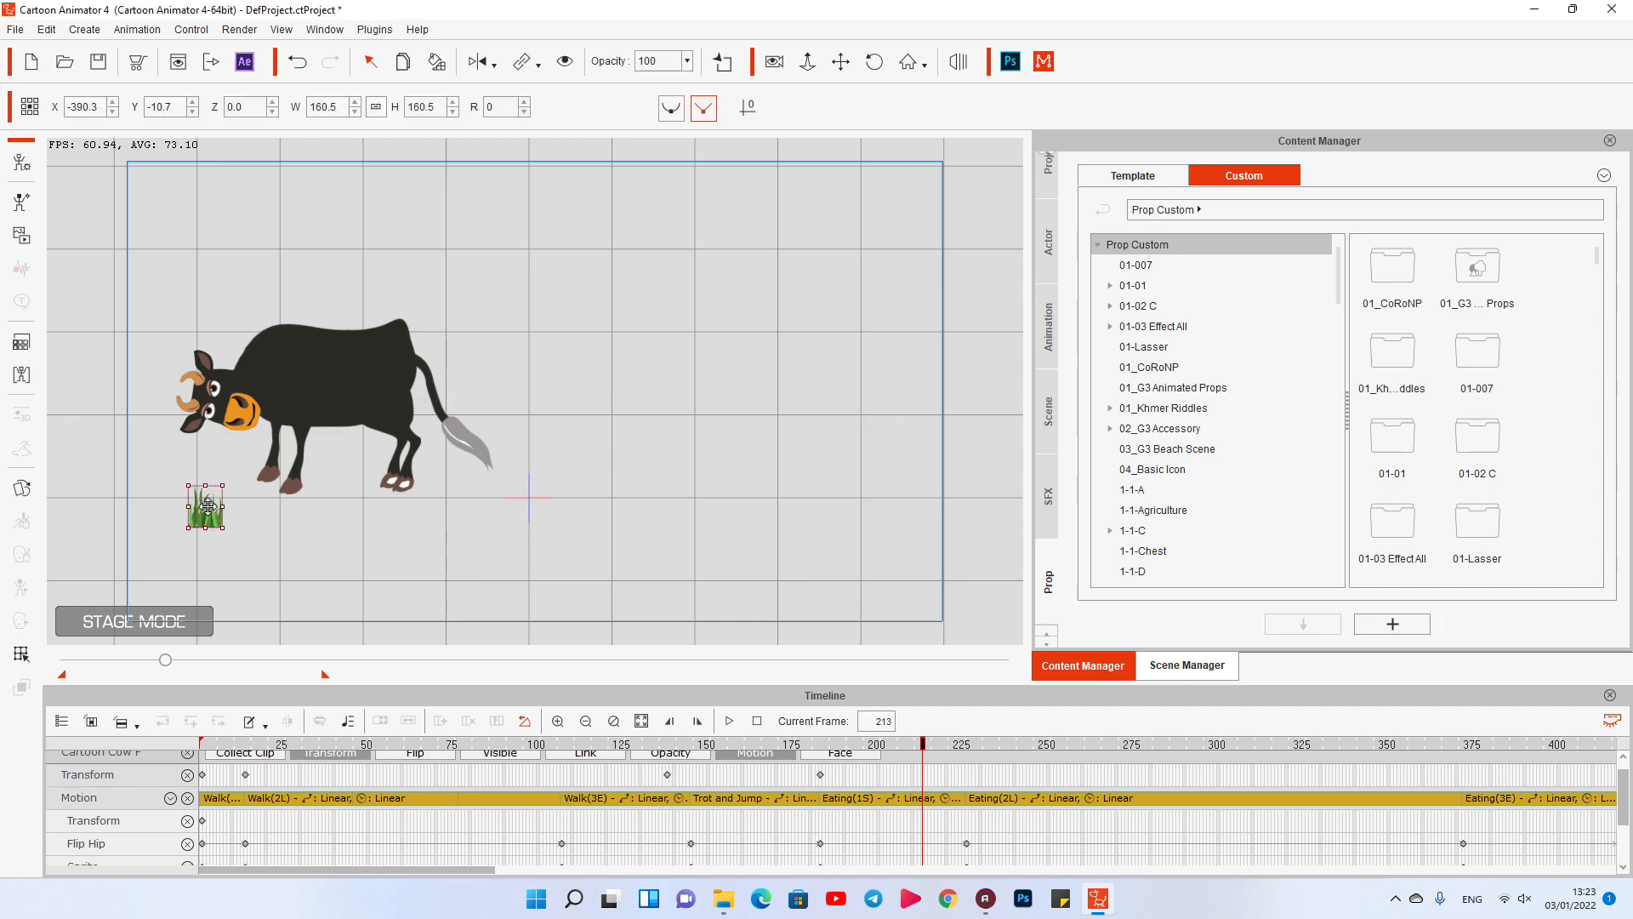
Step: Align the grass clump under the cow's muzzle and duplicate it twice, with one copy behind the cow and one well ahead of it
{"action": "right_click", "coordinate": [235, 493]}
{"action": "left_click", "coordinate": [243, 506]}
{"action": "left_click_drag", "start_coordinate": [392, 502], "coordinate": [694, 502]}
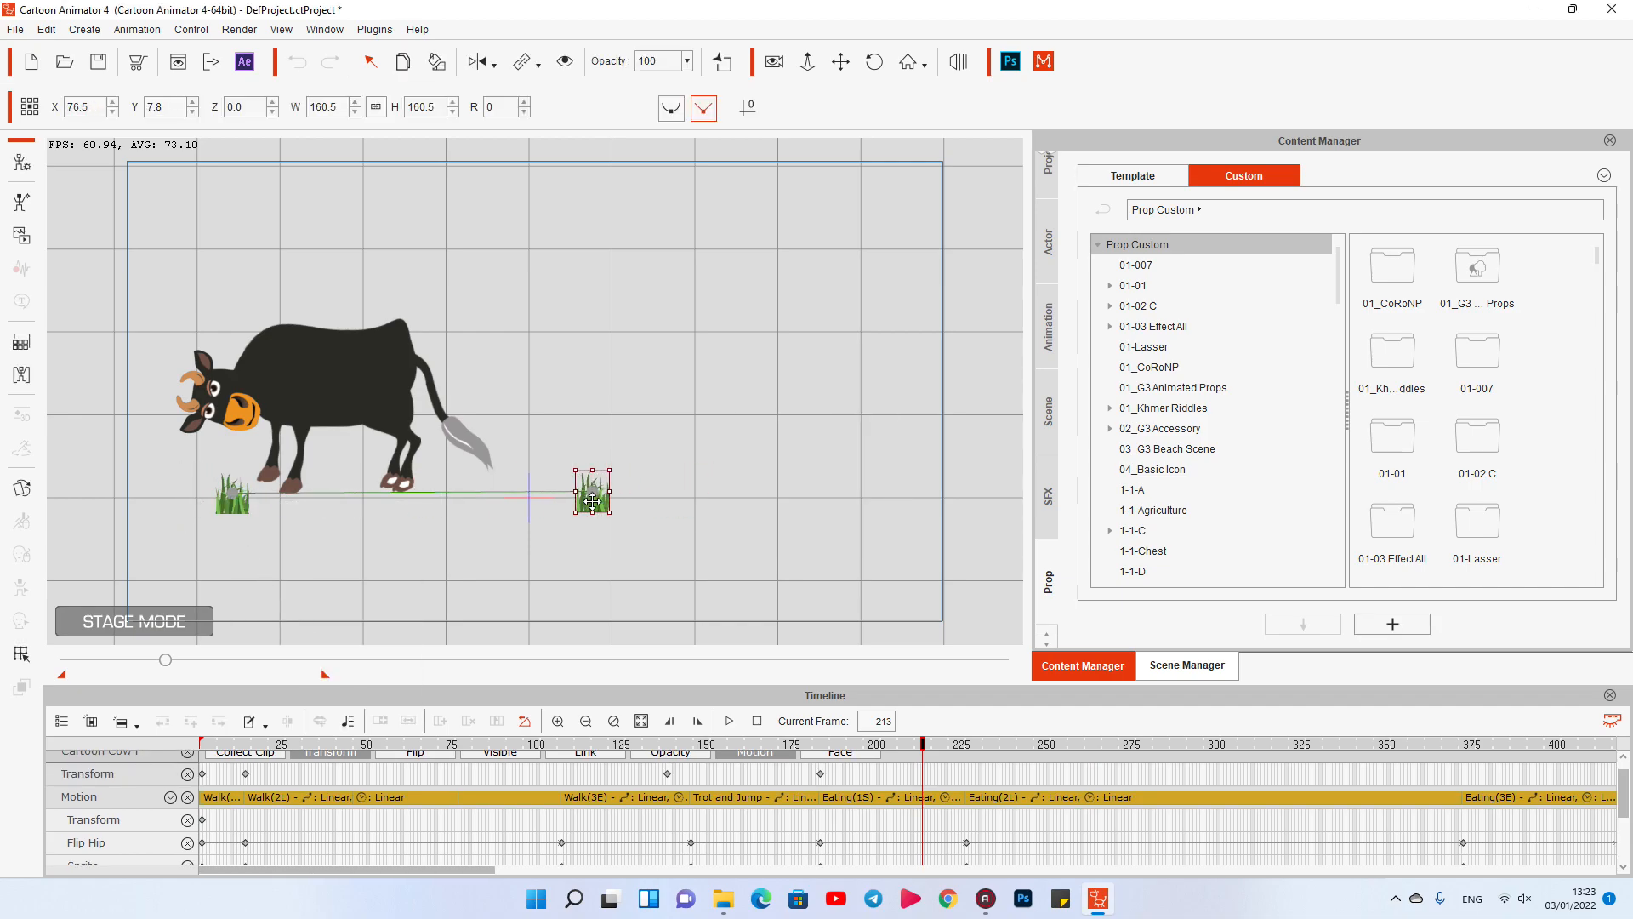
{"action": "right_click", "coordinate": [579, 511]}
{"action": "left_click", "coordinate": [651, 638]}
{"action": "left_click_drag", "start_coordinate": [352, 536], "coordinate": [755, 517]}
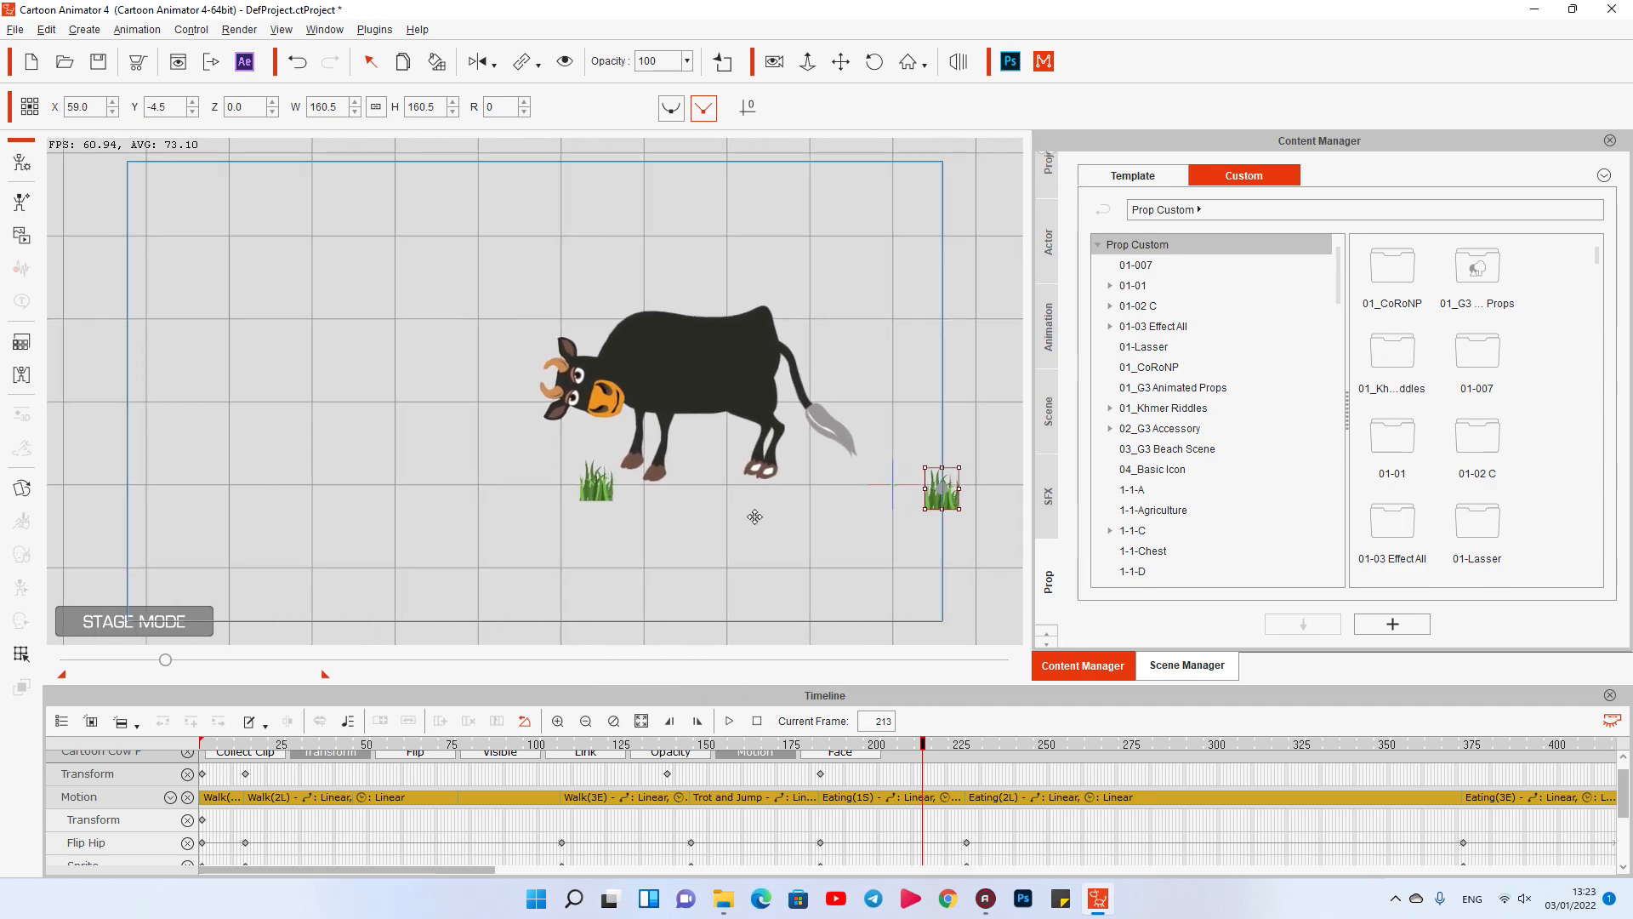
{"action": "left_click_drag", "start_coordinate": [943, 498], "coordinate": [314, 498]}
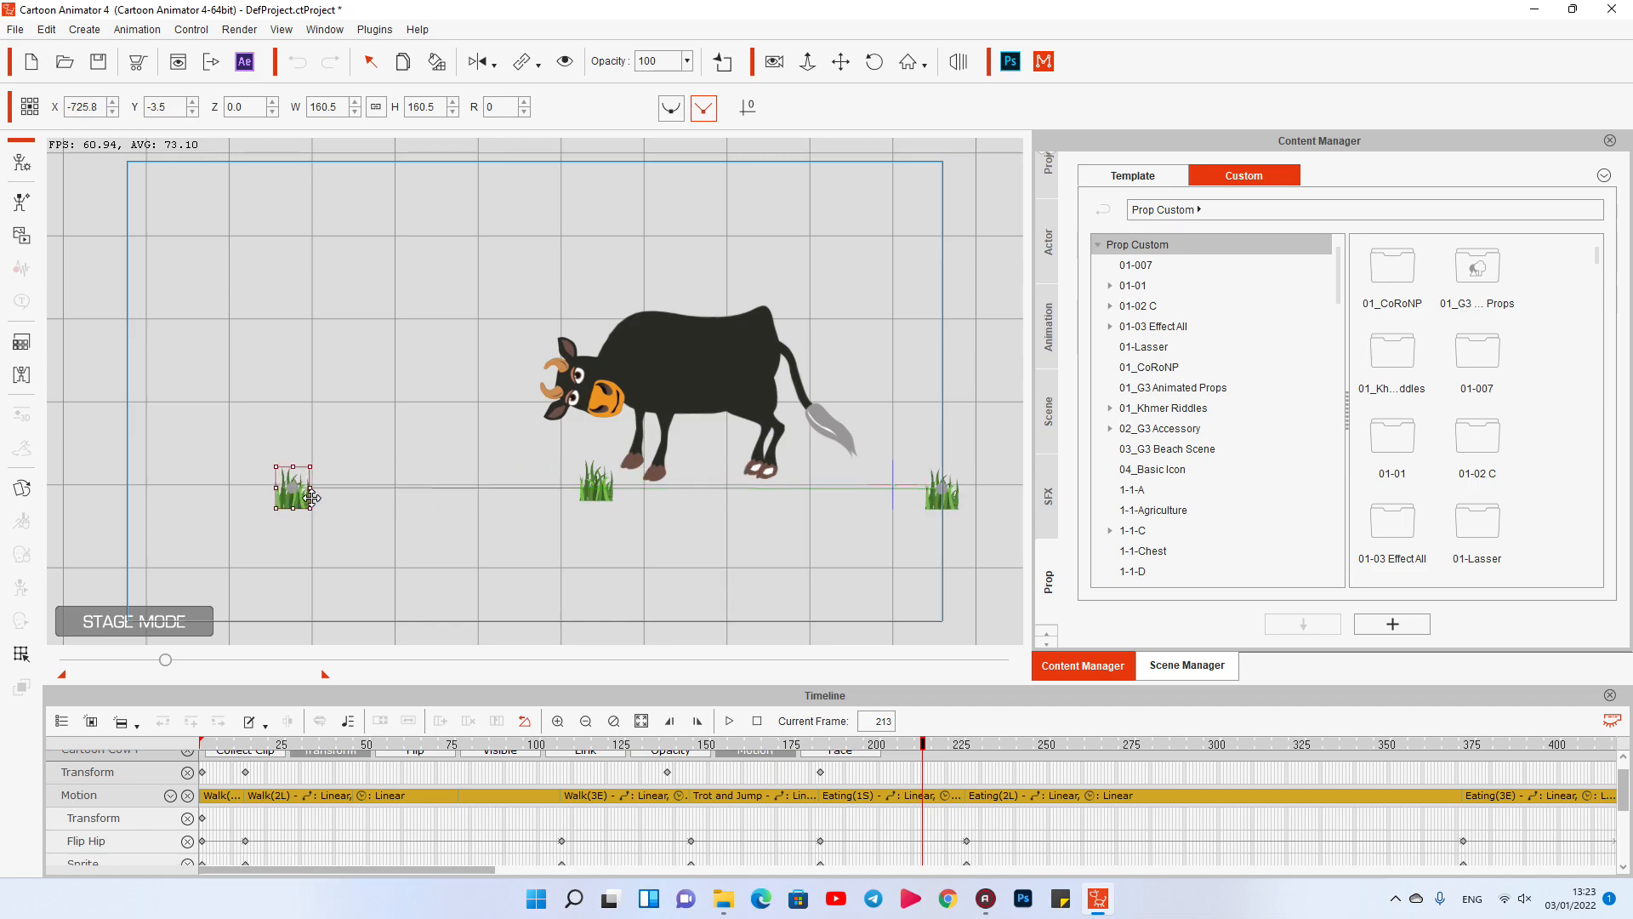
{"action": "right_click", "coordinate": [318, 491]}
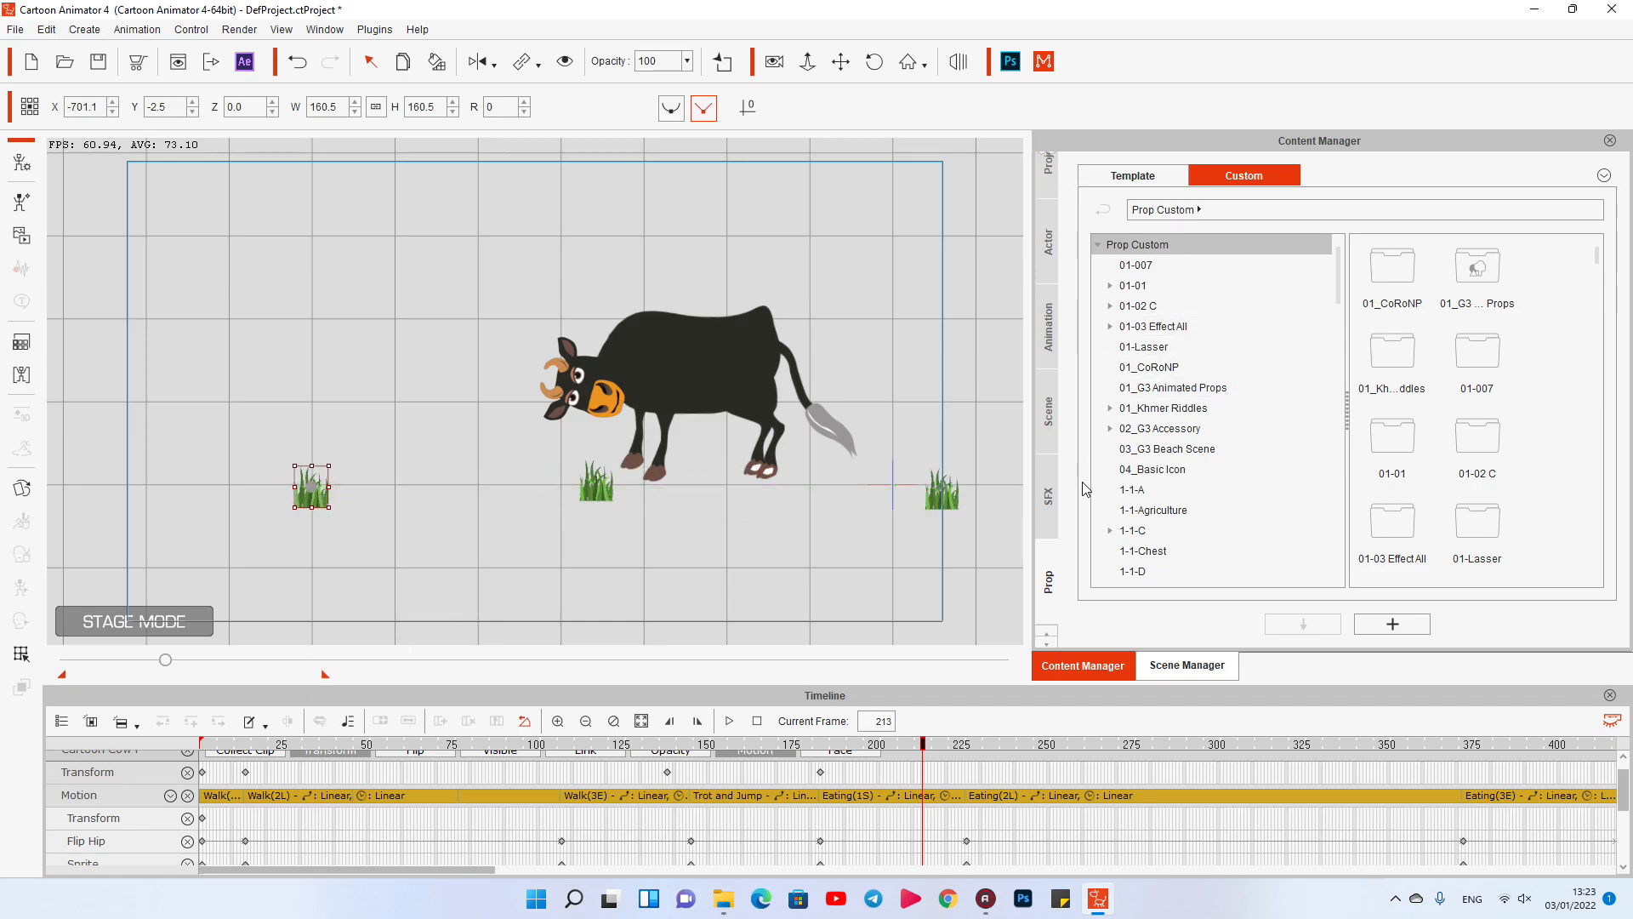
Step: Add the BG_006 backdrop from the General Background scene templates to the stage
{"action": "left_click", "coordinate": [1049, 412]}
{"action": "left_click", "coordinate": [1129, 265]}
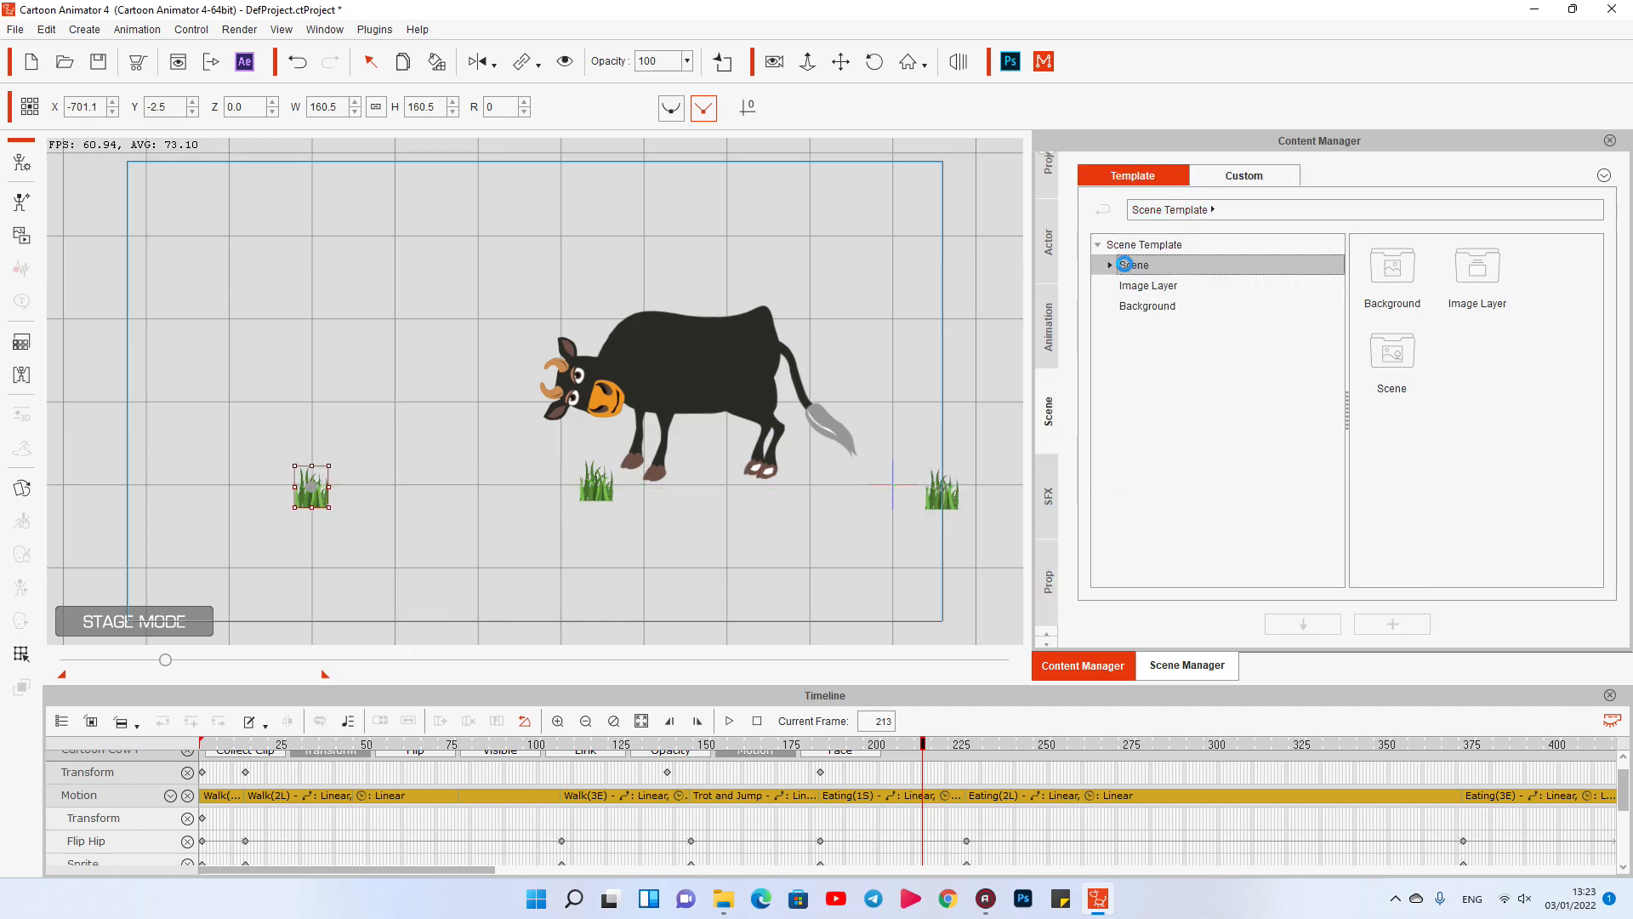
{"action": "left_click", "coordinate": [1193, 285]}
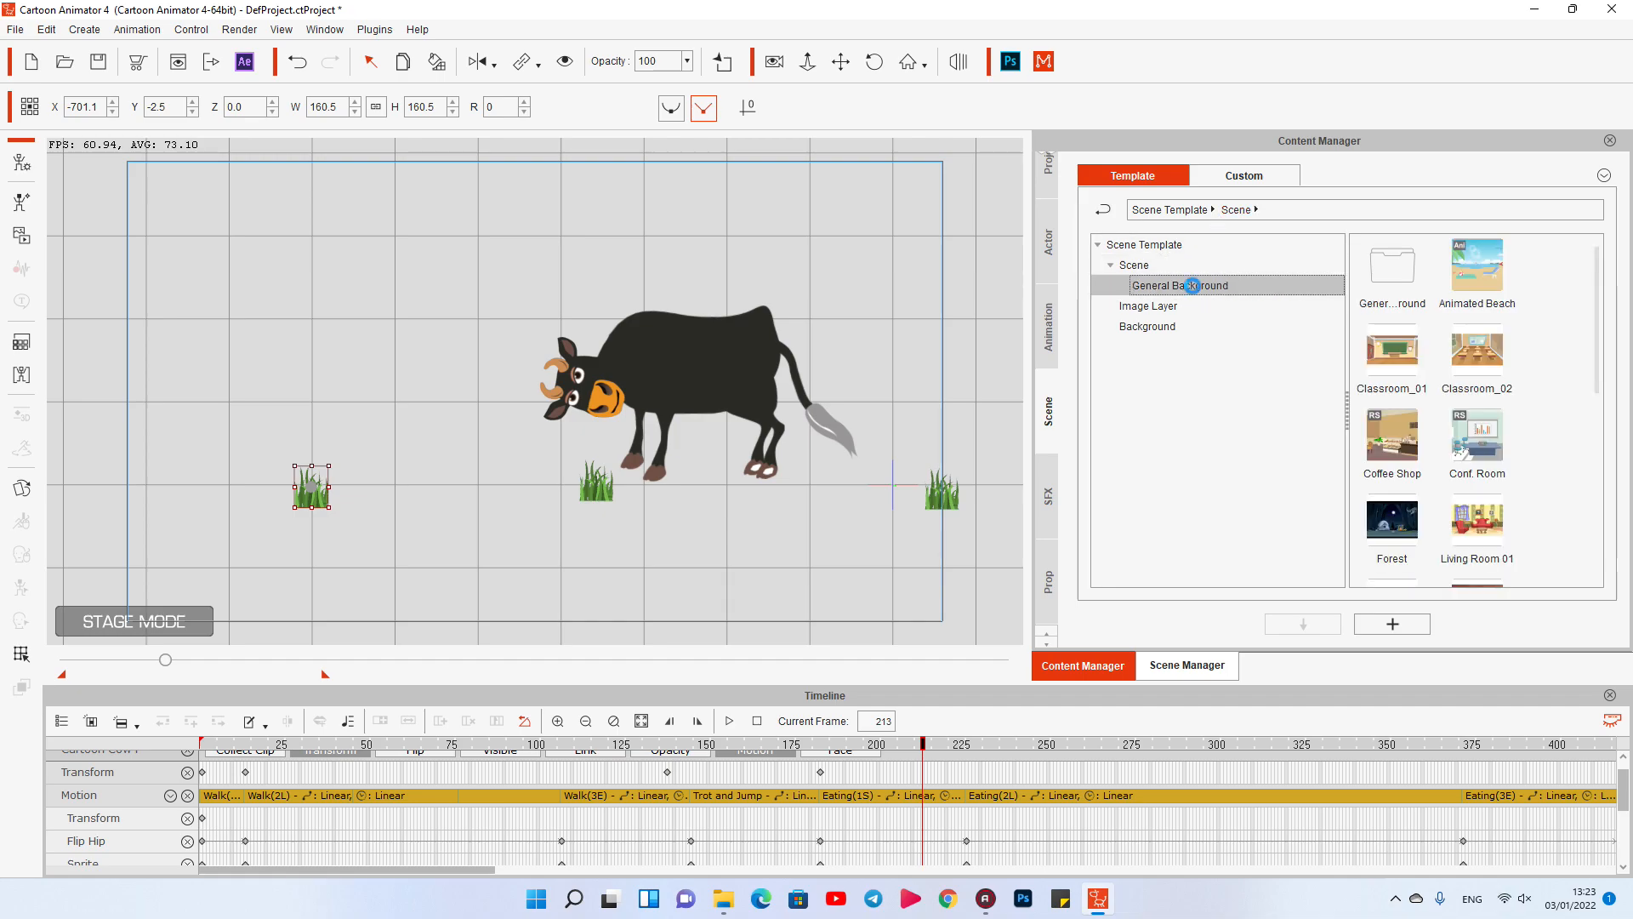
{"action": "left_click_drag", "start_coordinate": [1472, 442], "coordinate": [450, 398]}
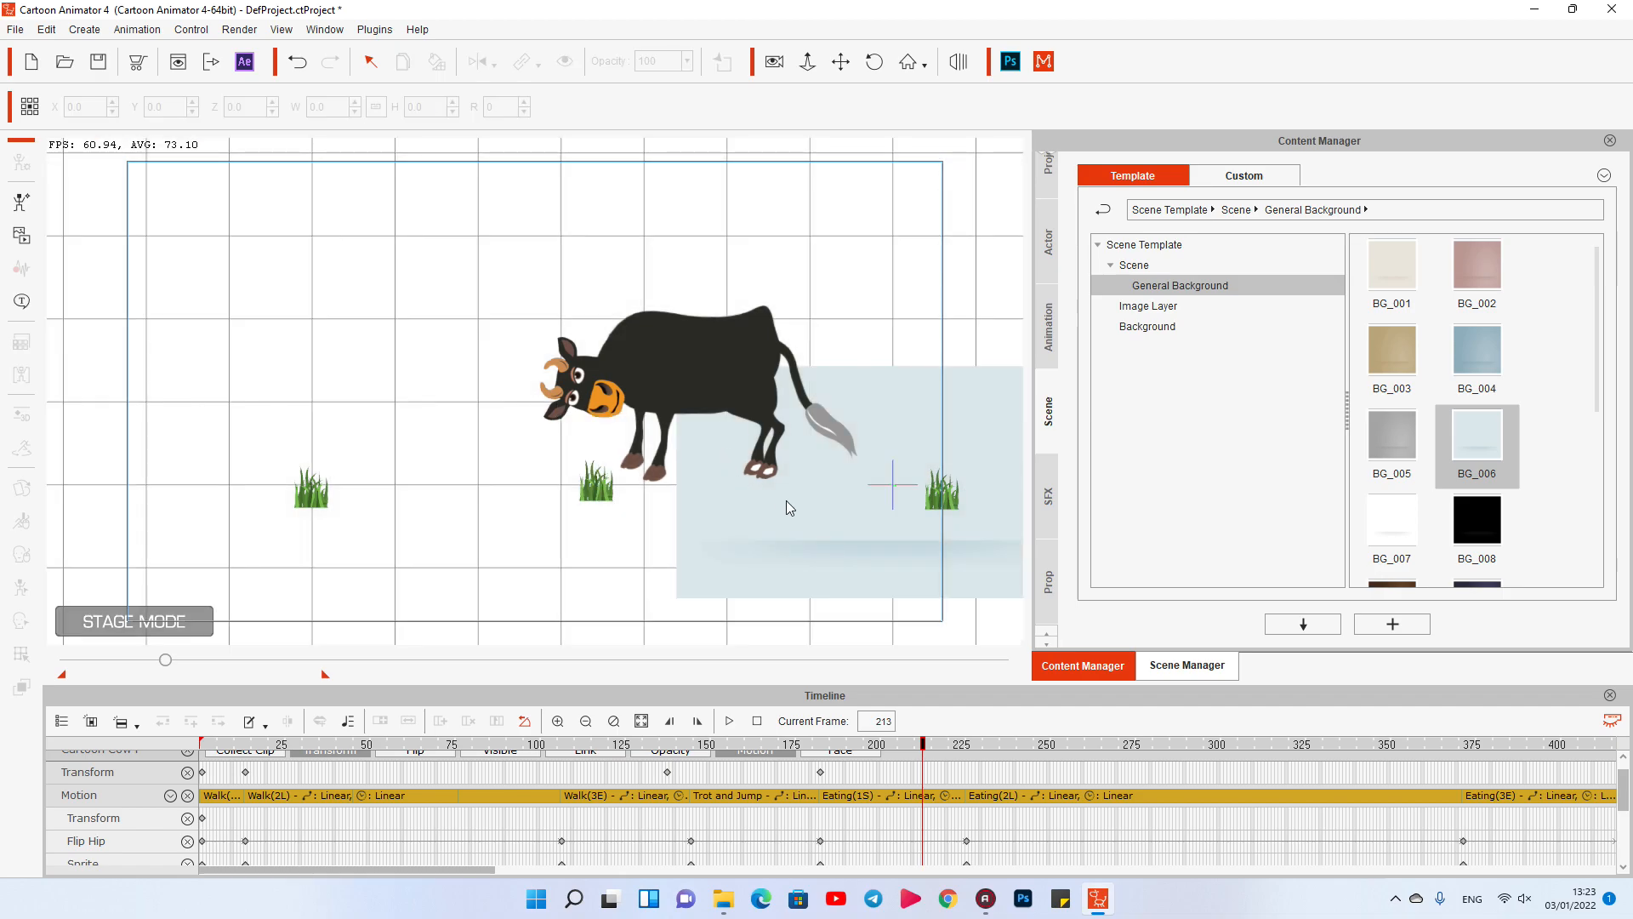
Step: Enlarge the BG_006 backdrop to a scale of about 666 and position it so it fills the camera frame behind the cow
{"action": "left_click_drag", "start_coordinate": [814, 519], "coordinate": [483, 485]}
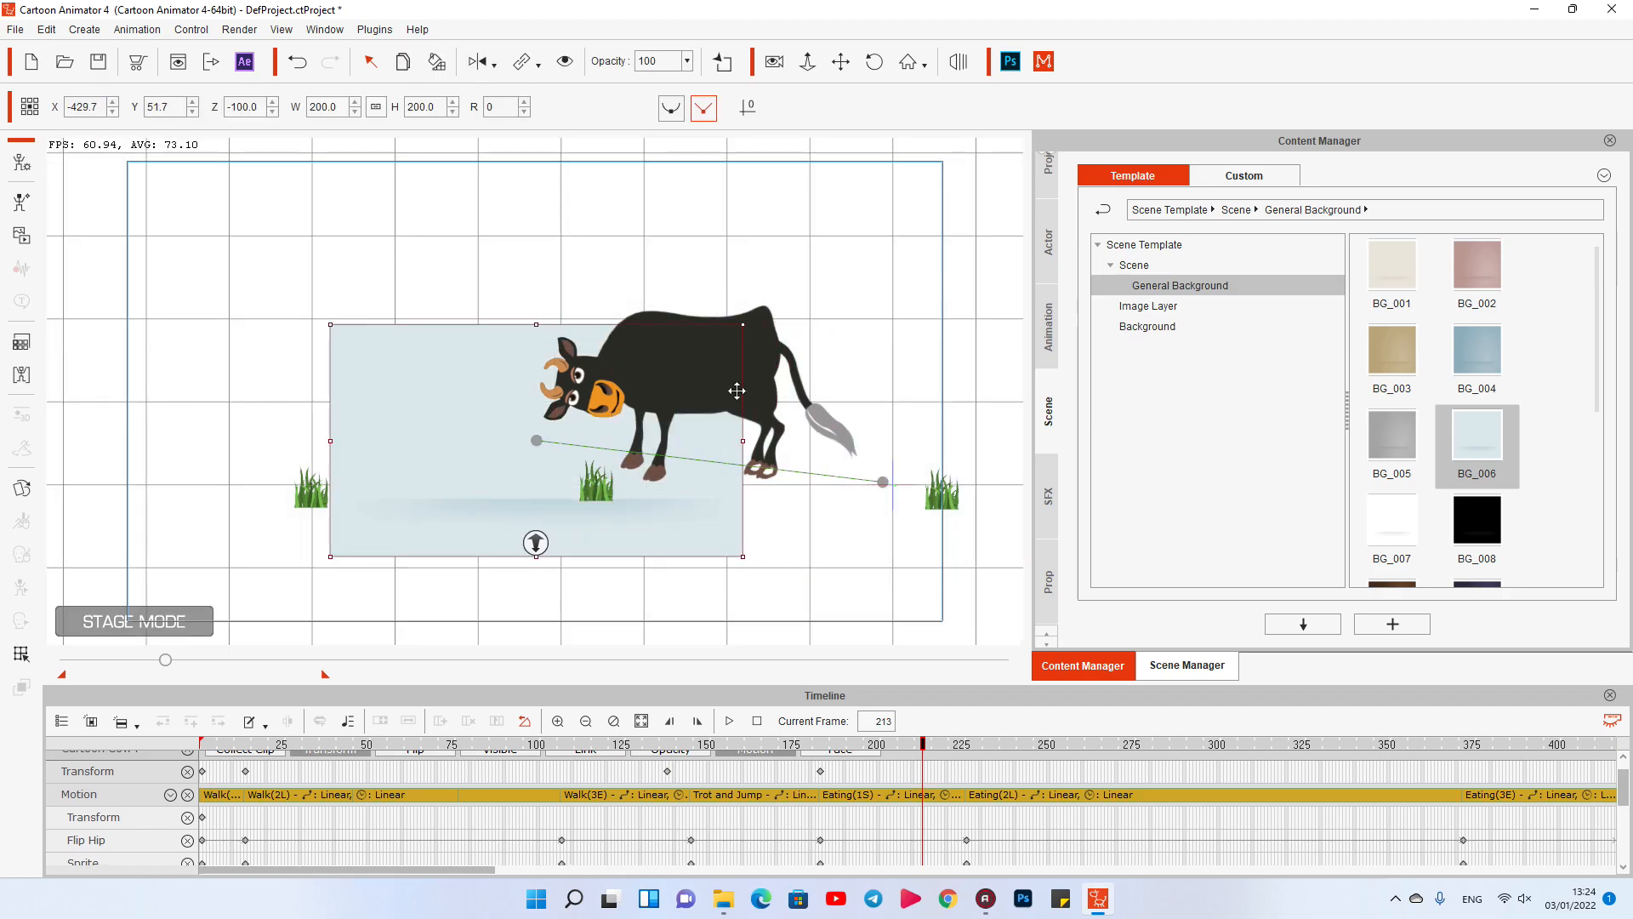
{"action": "left_click_drag", "start_coordinate": [740, 325], "coordinate": [1268, 153]}
{"action": "left_click_drag", "start_coordinate": [720, 533], "coordinate": [789, 335]}
{"action": "right_click", "coordinate": [804, 324]}
{"action": "left_click", "coordinate": [893, 452]}
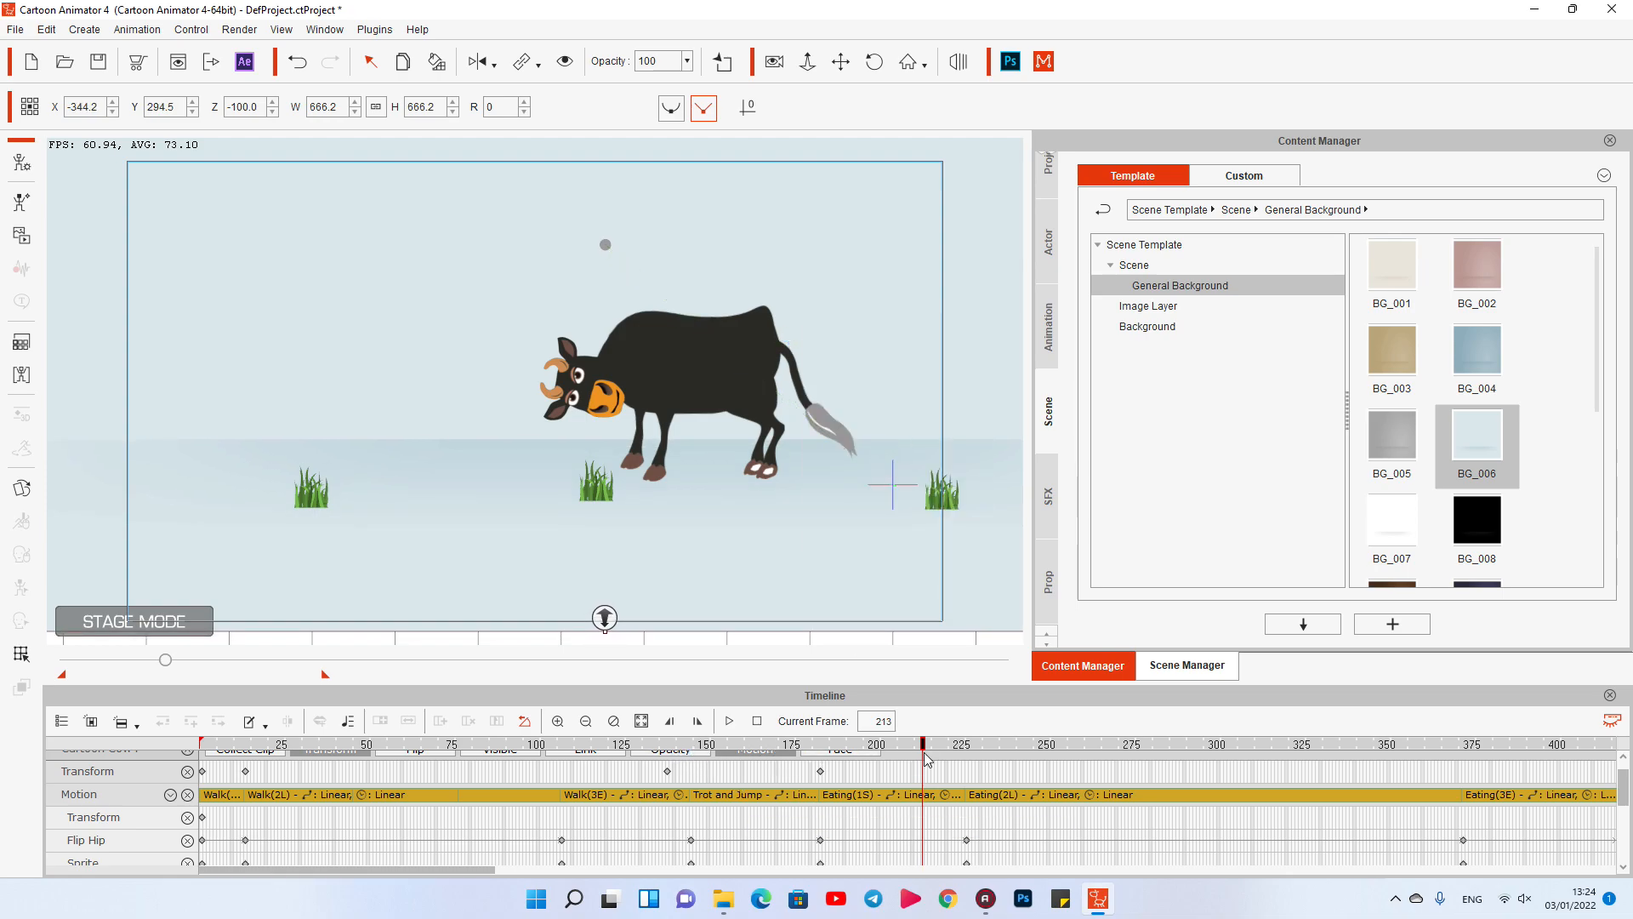
Step: Stretch the grass clump under the cow's head up to its mouth, to about 172 wide by 453 high
{"action": "left_click", "coordinate": [600, 484]}
{"action": "left_click_drag", "start_coordinate": [598, 457], "coordinate": [598, 410]}
{"action": "left_click_drag", "start_coordinate": [604, 541], "coordinate": [616, 482]}
{"action": "left_click_drag", "start_coordinate": [624, 396], "coordinate": [633, 390]}
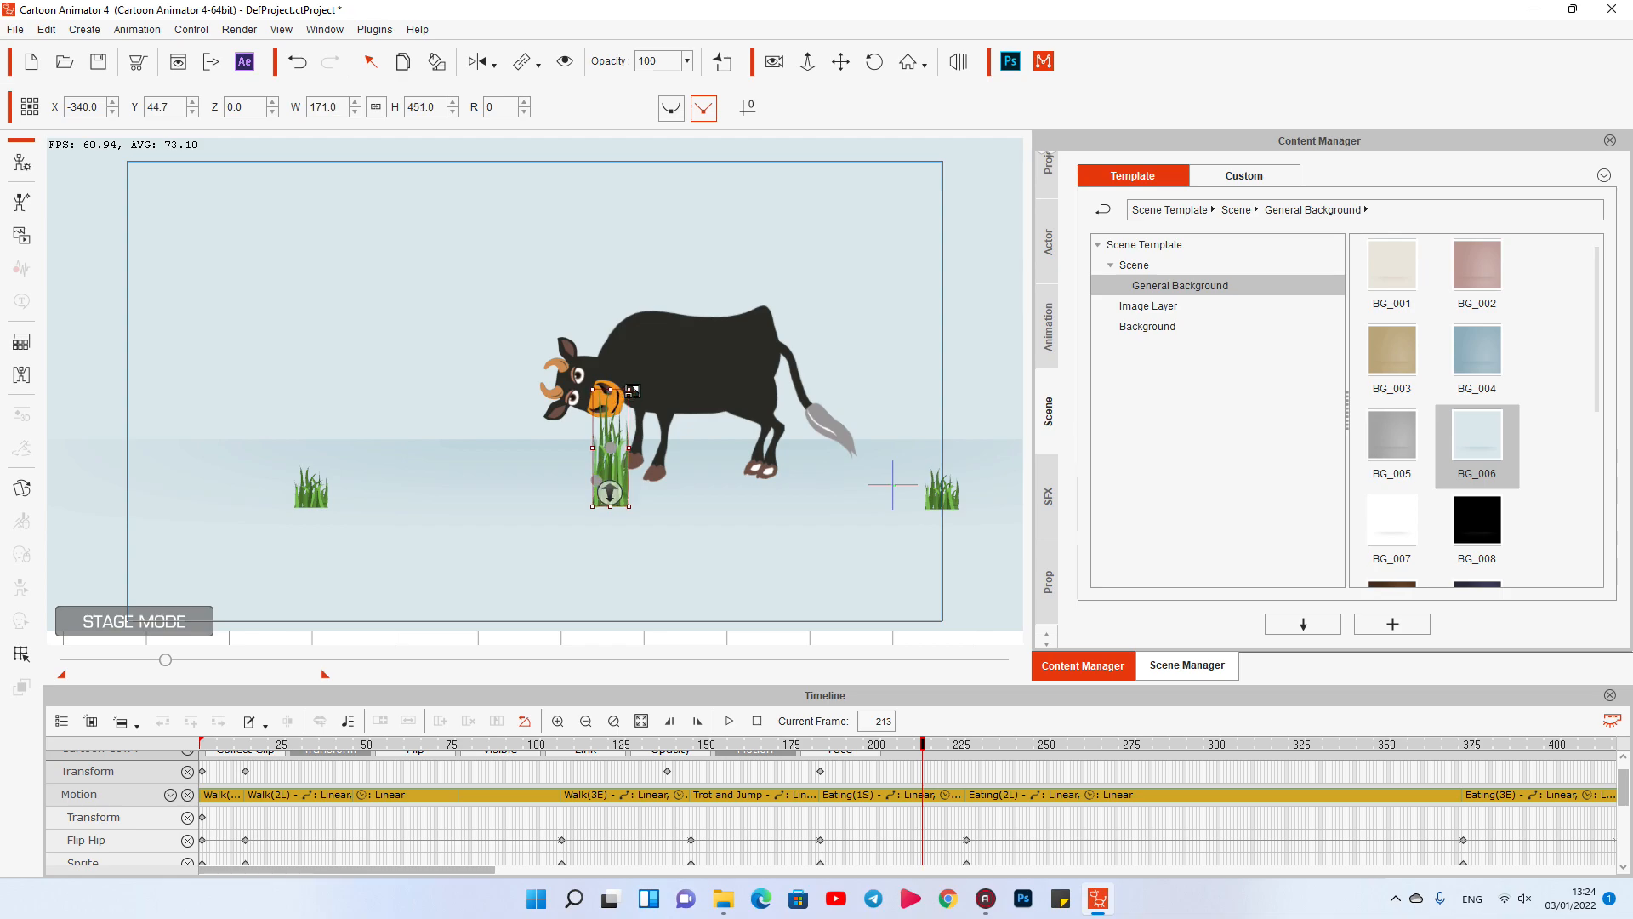
{"action": "left_click_drag", "start_coordinate": [613, 462], "coordinate": [612, 457]}
{"action": "right_click", "coordinate": [634, 464]}
{"action": "left_click", "coordinate": [708, 591]}
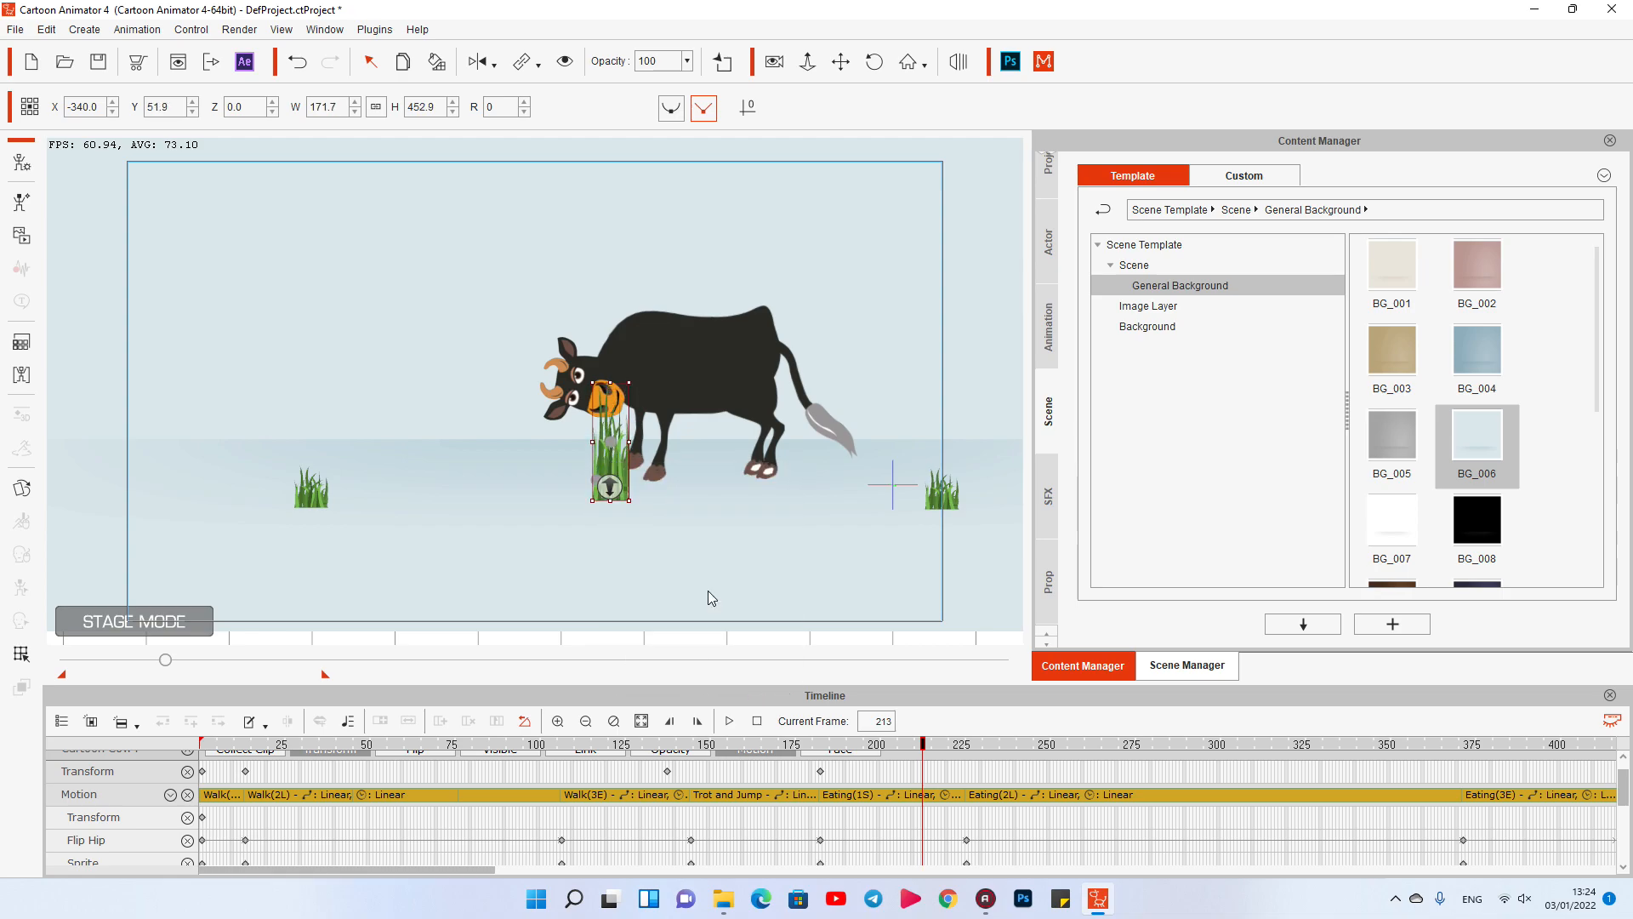
Step: At frame 207, change the cow's mouth sprite to MouthOpen and move the Sprite Editor clear of the stage
{"action": "mouse_move", "coordinate": [923, 747]}
{"action": "left_mouse_down"}
{"action": "mouse_move", "coordinate": [823, 747]}
{"action": "mouse_move", "coordinate": [904, 746]}
{"action": "left_mouse_up"}
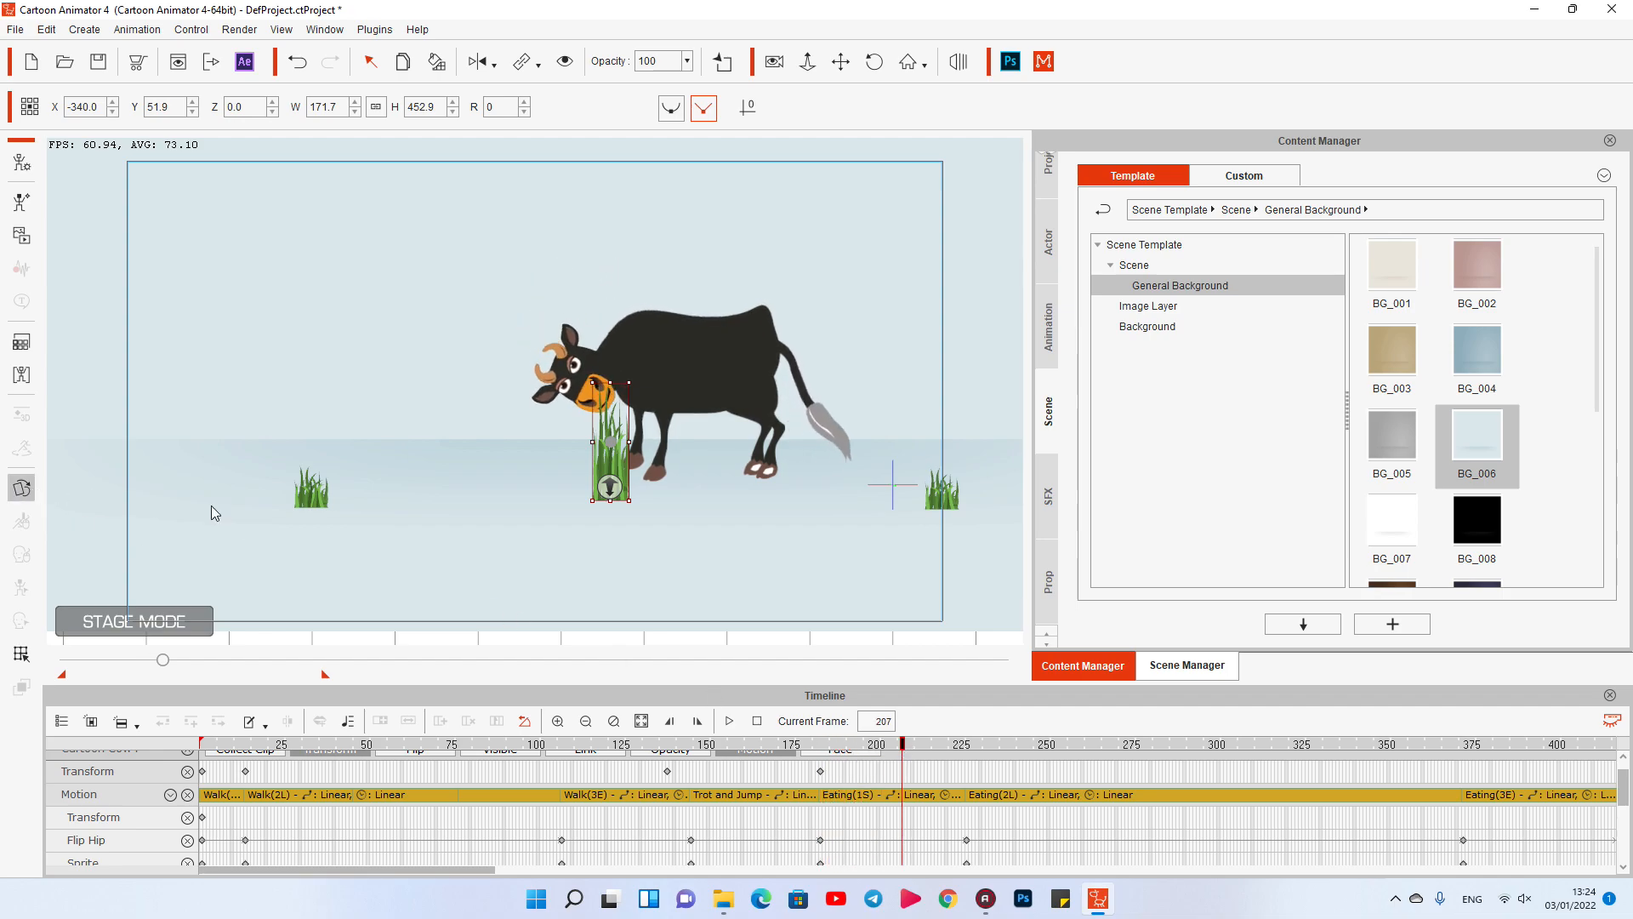
{"action": "left_click", "coordinate": [587, 401]}
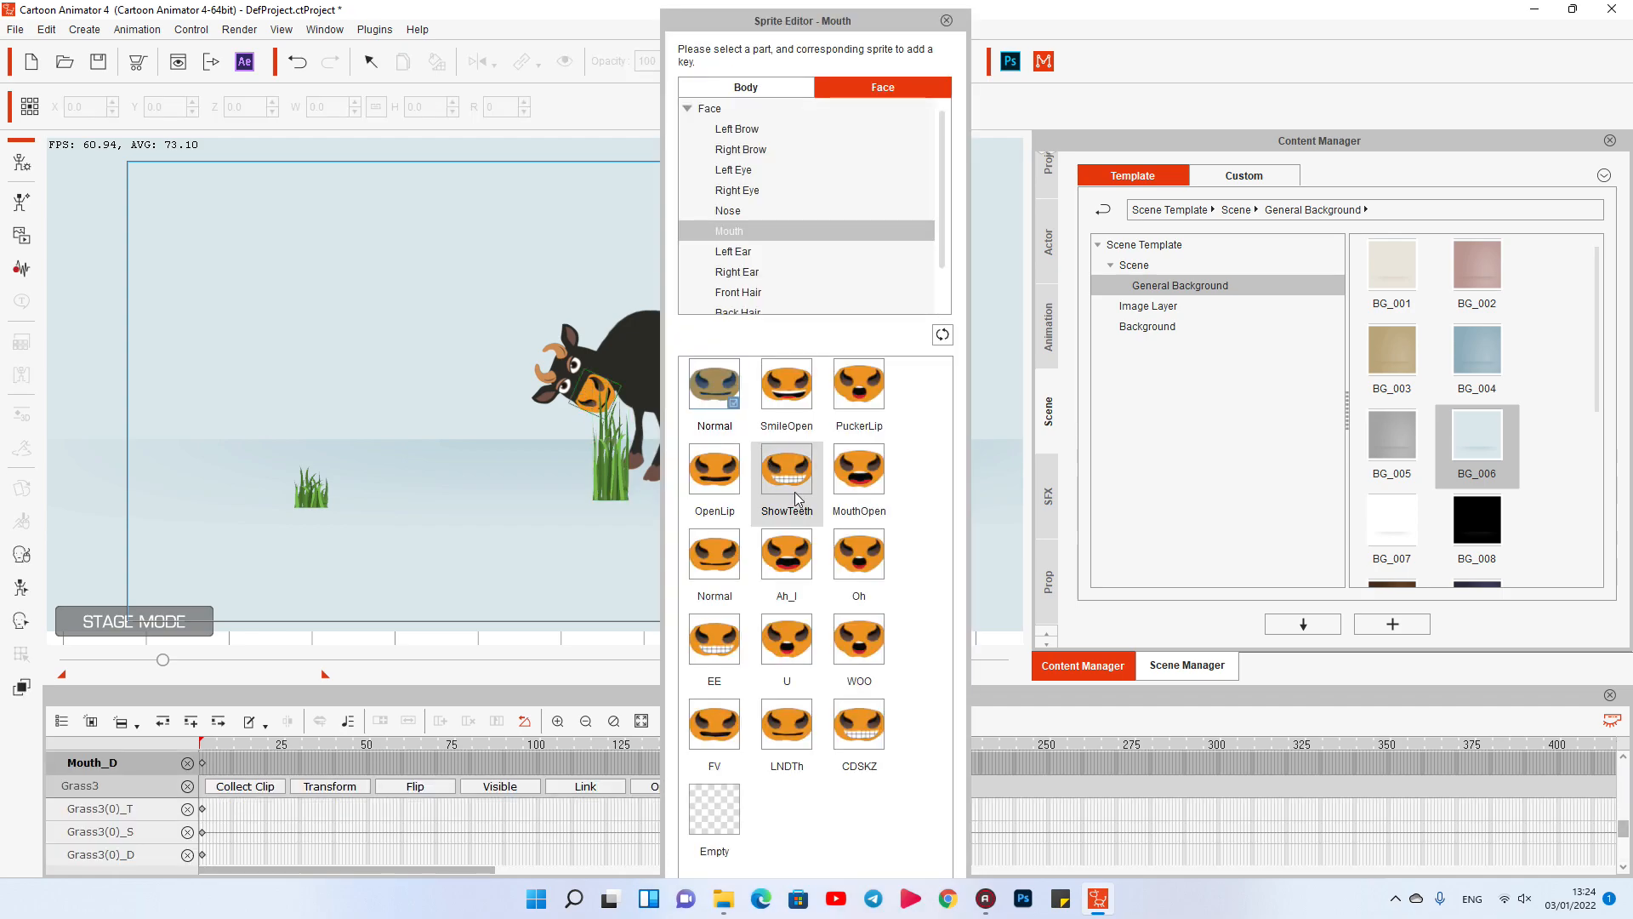
{"action": "left_click", "coordinate": [860, 479]}
{"action": "left_click_drag", "start_coordinate": [865, 26], "coordinate": [1265, 54]}
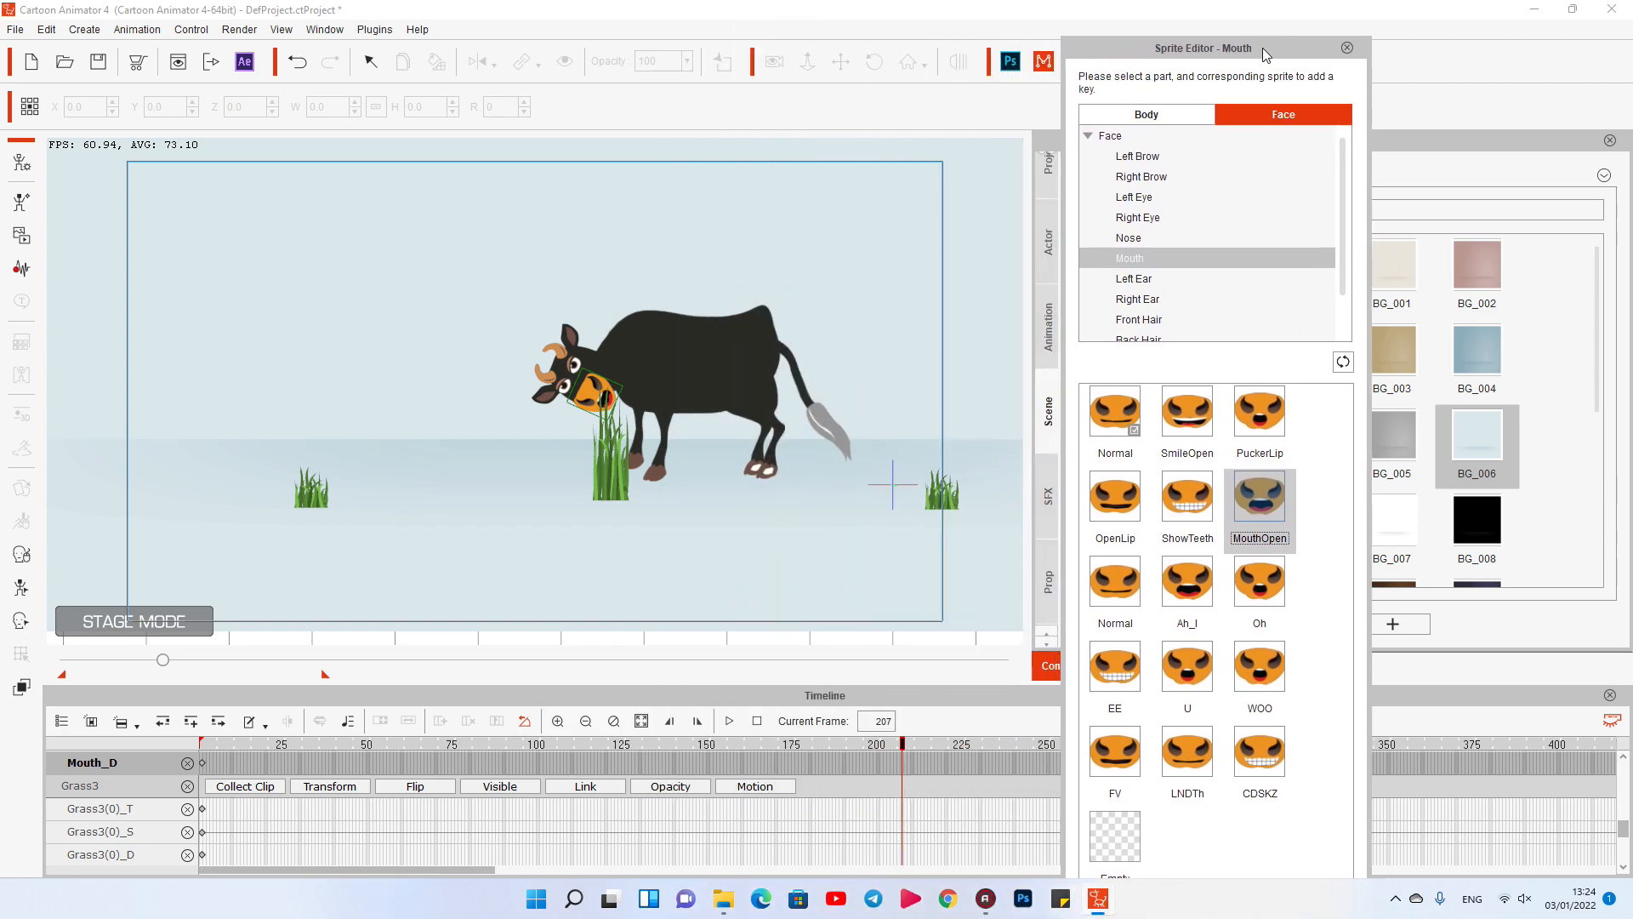
Step: Go to frame 447 on the timeline and set the cow's mouth sprite back to Normal
{"action": "scroll", "coordinate": [904, 766], "scroll_direction": "up", "scroll_amount": 5}
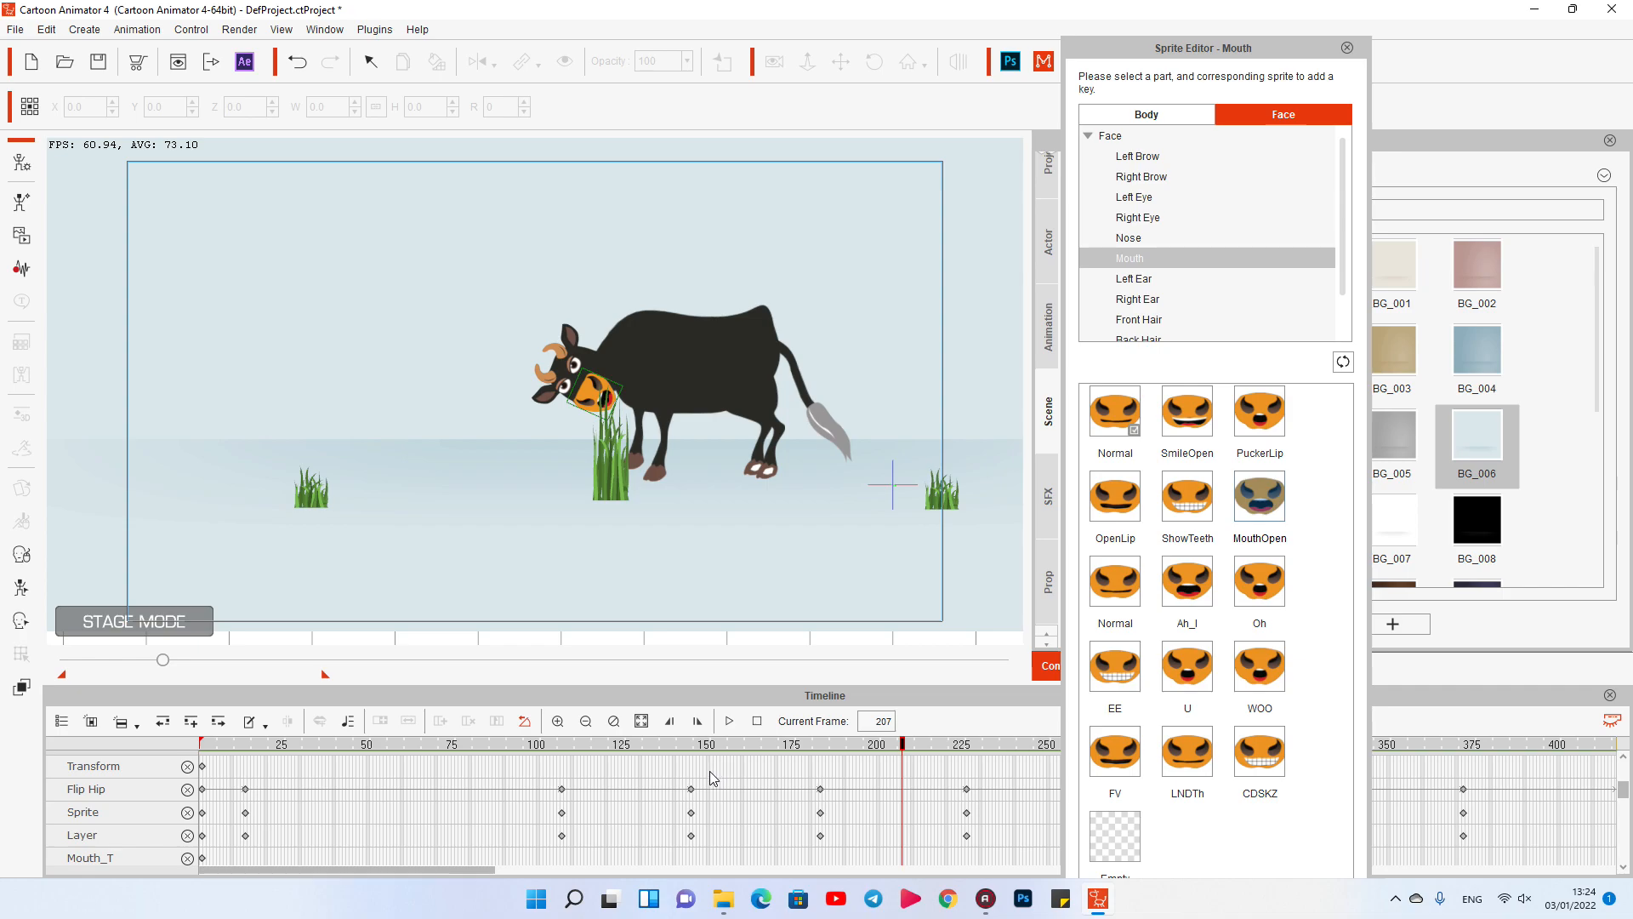
{"action": "left_click_drag", "start_coordinate": [492, 866], "coordinate": [562, 855]}
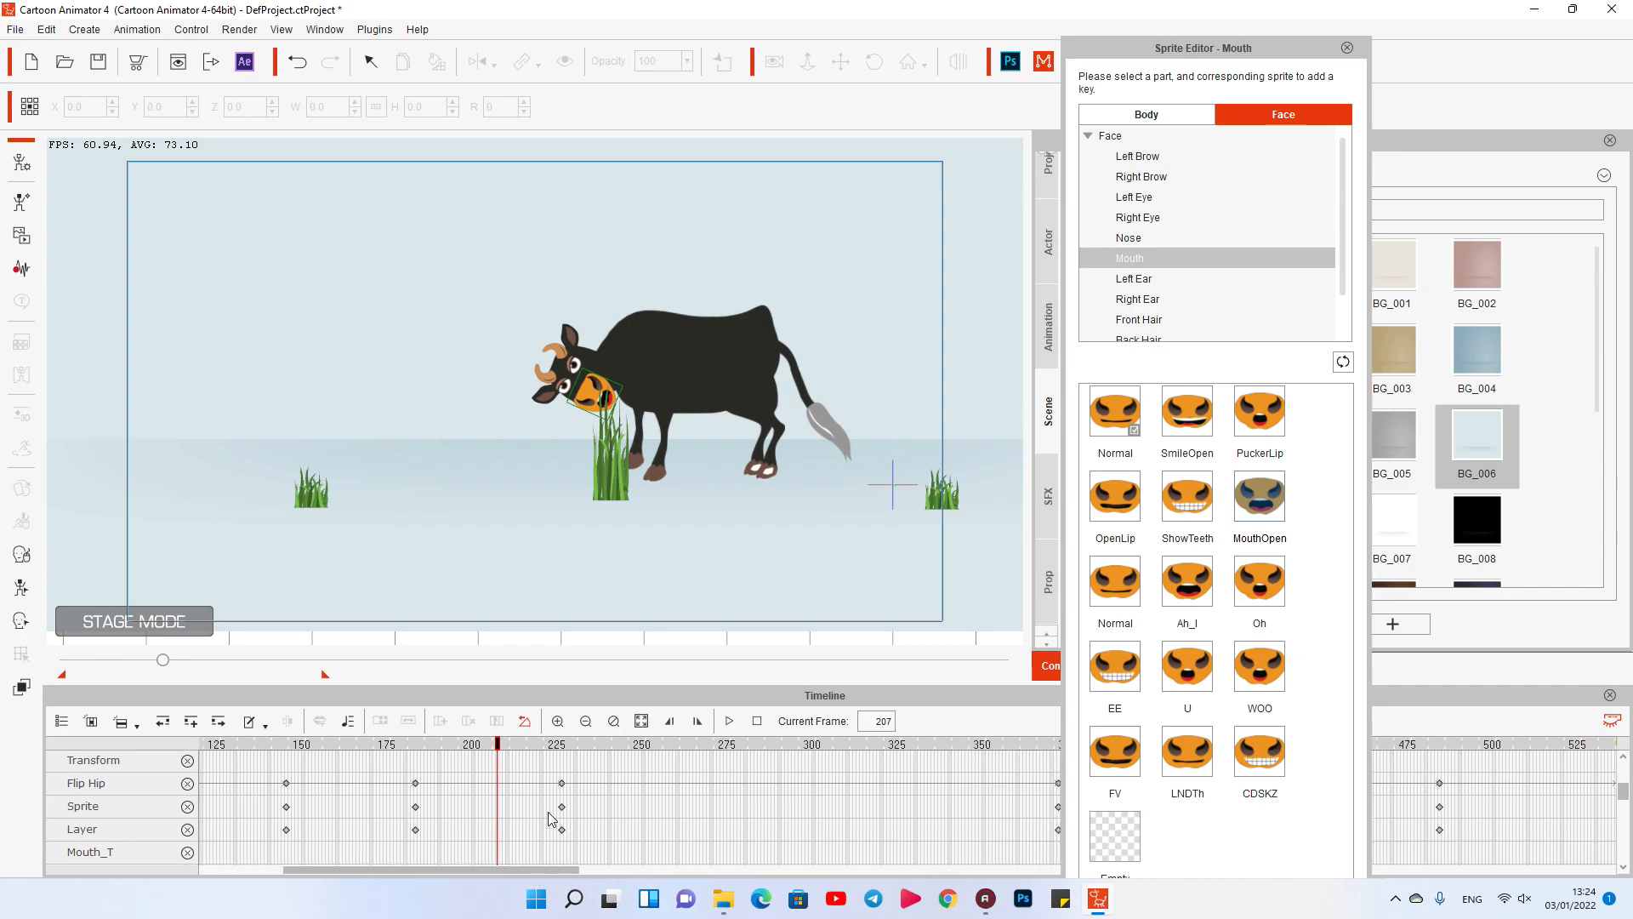
{"action": "scroll", "coordinate": [536, 819], "scroll_direction": "down", "scroll_amount": 2}
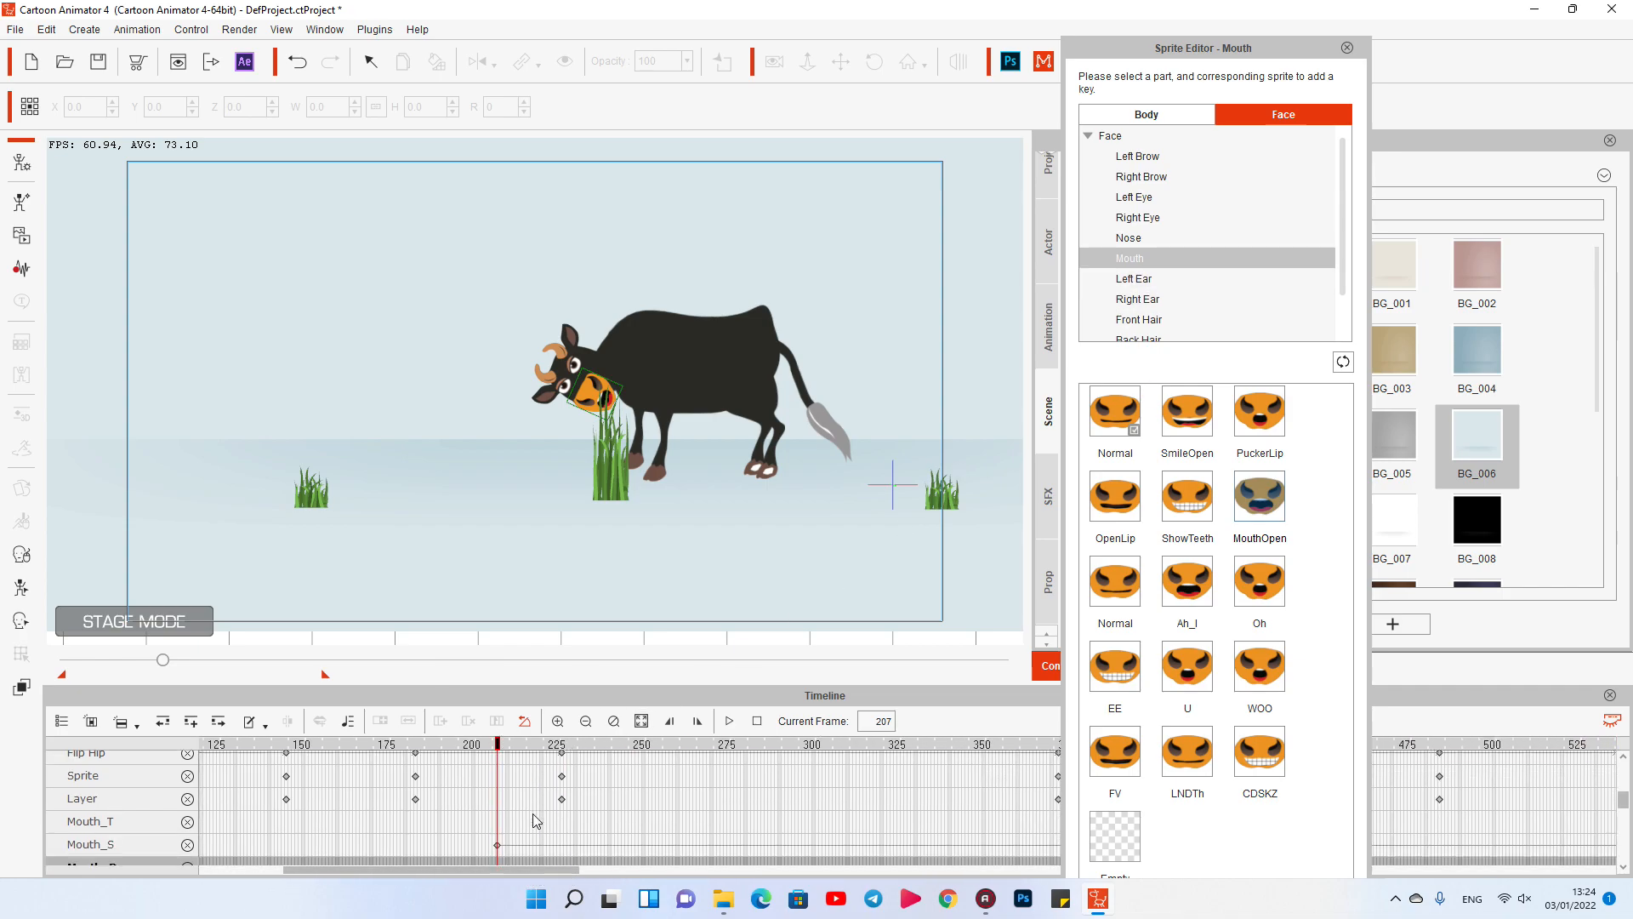
{"action": "left_click_drag", "start_coordinate": [500, 748], "coordinate": [1318, 792]}
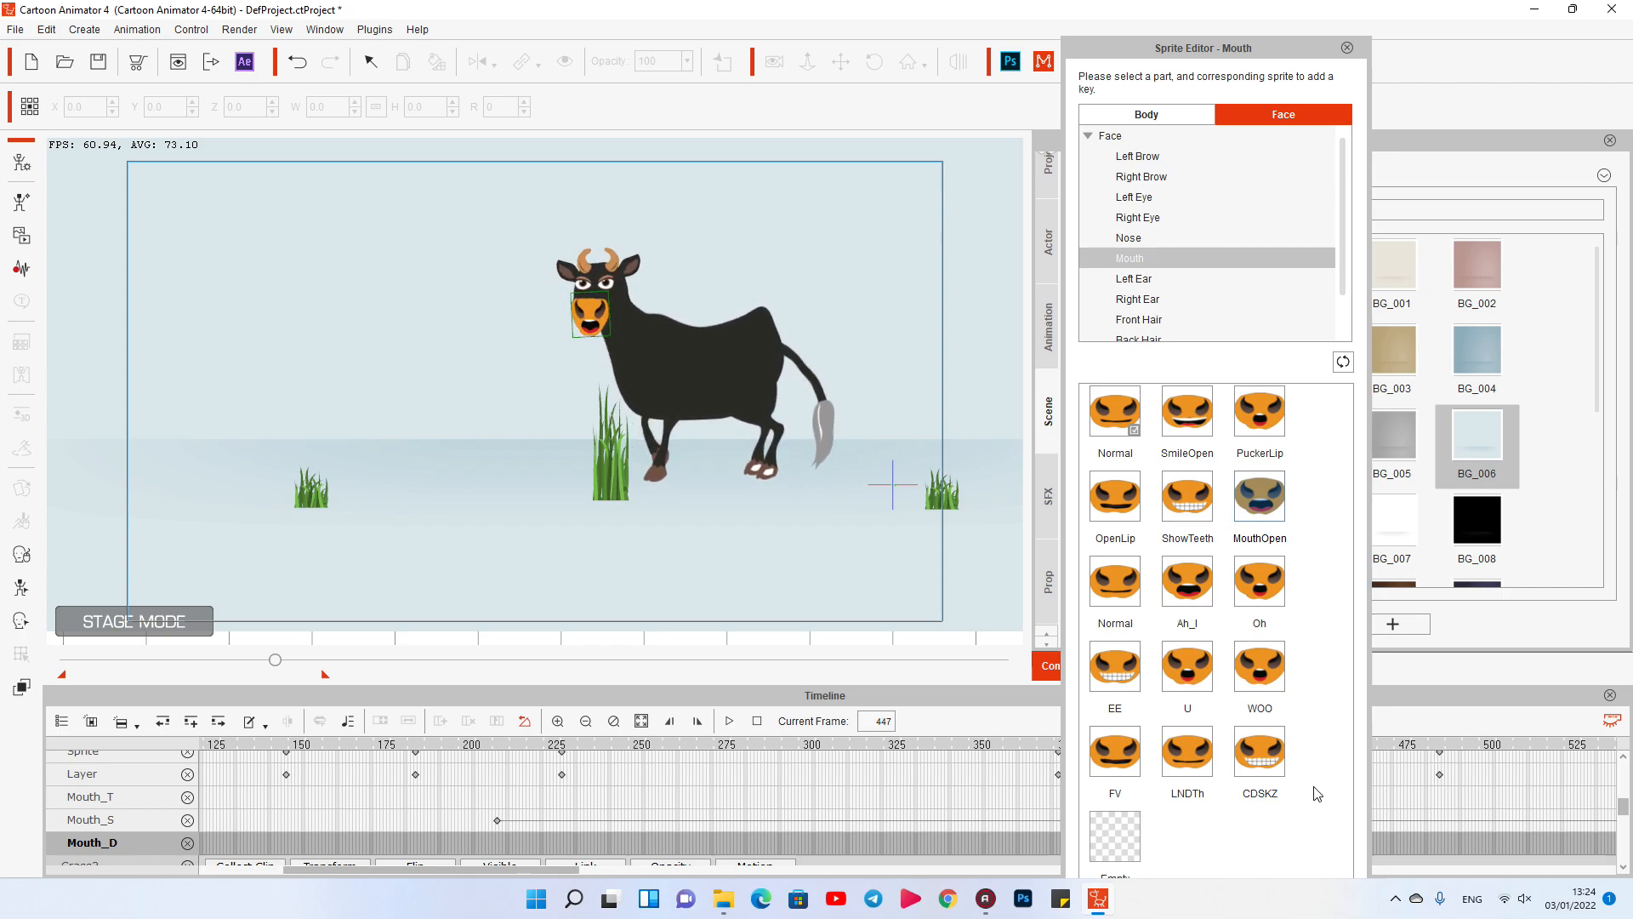
{"action": "left_click_drag", "start_coordinate": [1169, 51], "coordinate": [934, 5]}
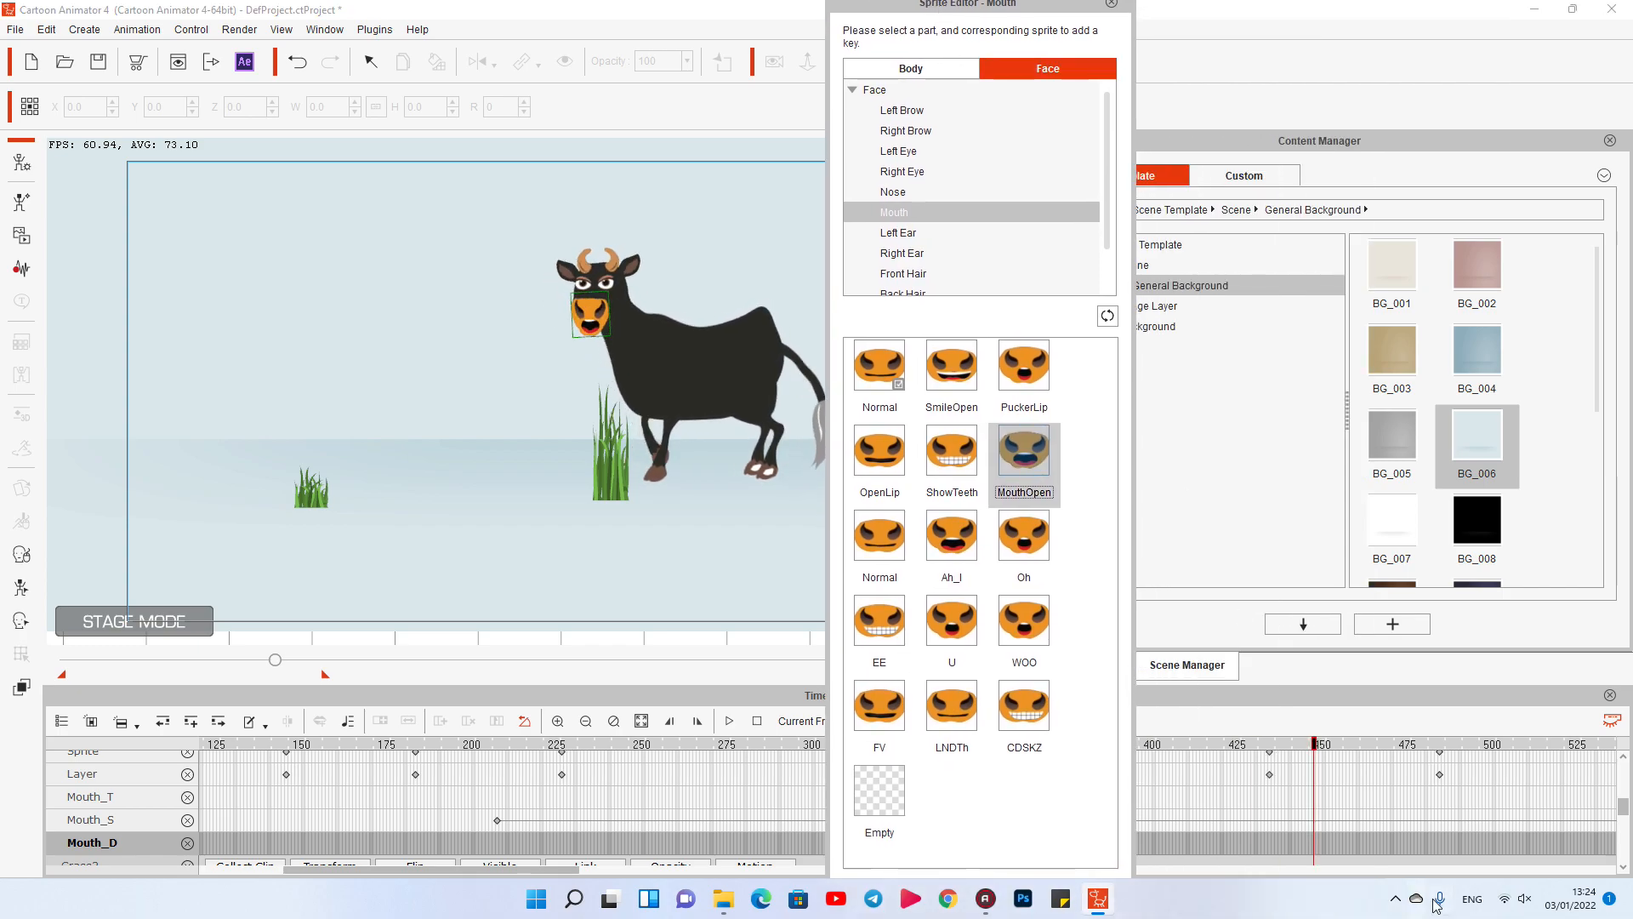
{"action": "left_click", "coordinate": [880, 366]}
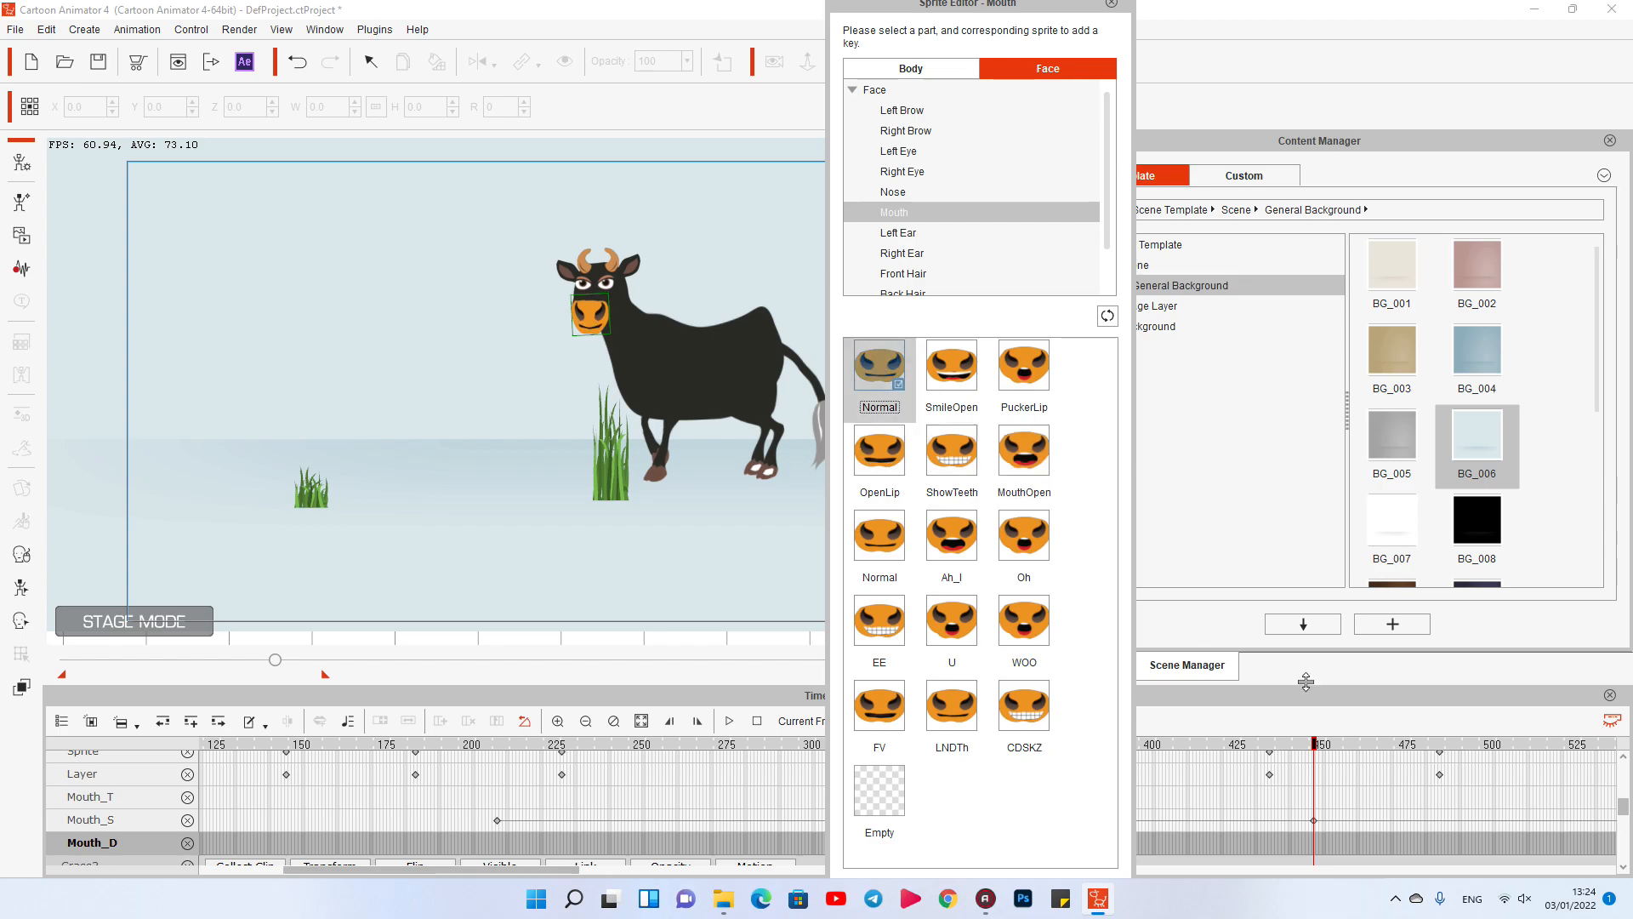
Step: Key the MouthOpen sprite on the cow's mouth at frame 426
{"action": "left_click_drag", "start_coordinate": [1319, 750], "coordinate": [1244, 745]}
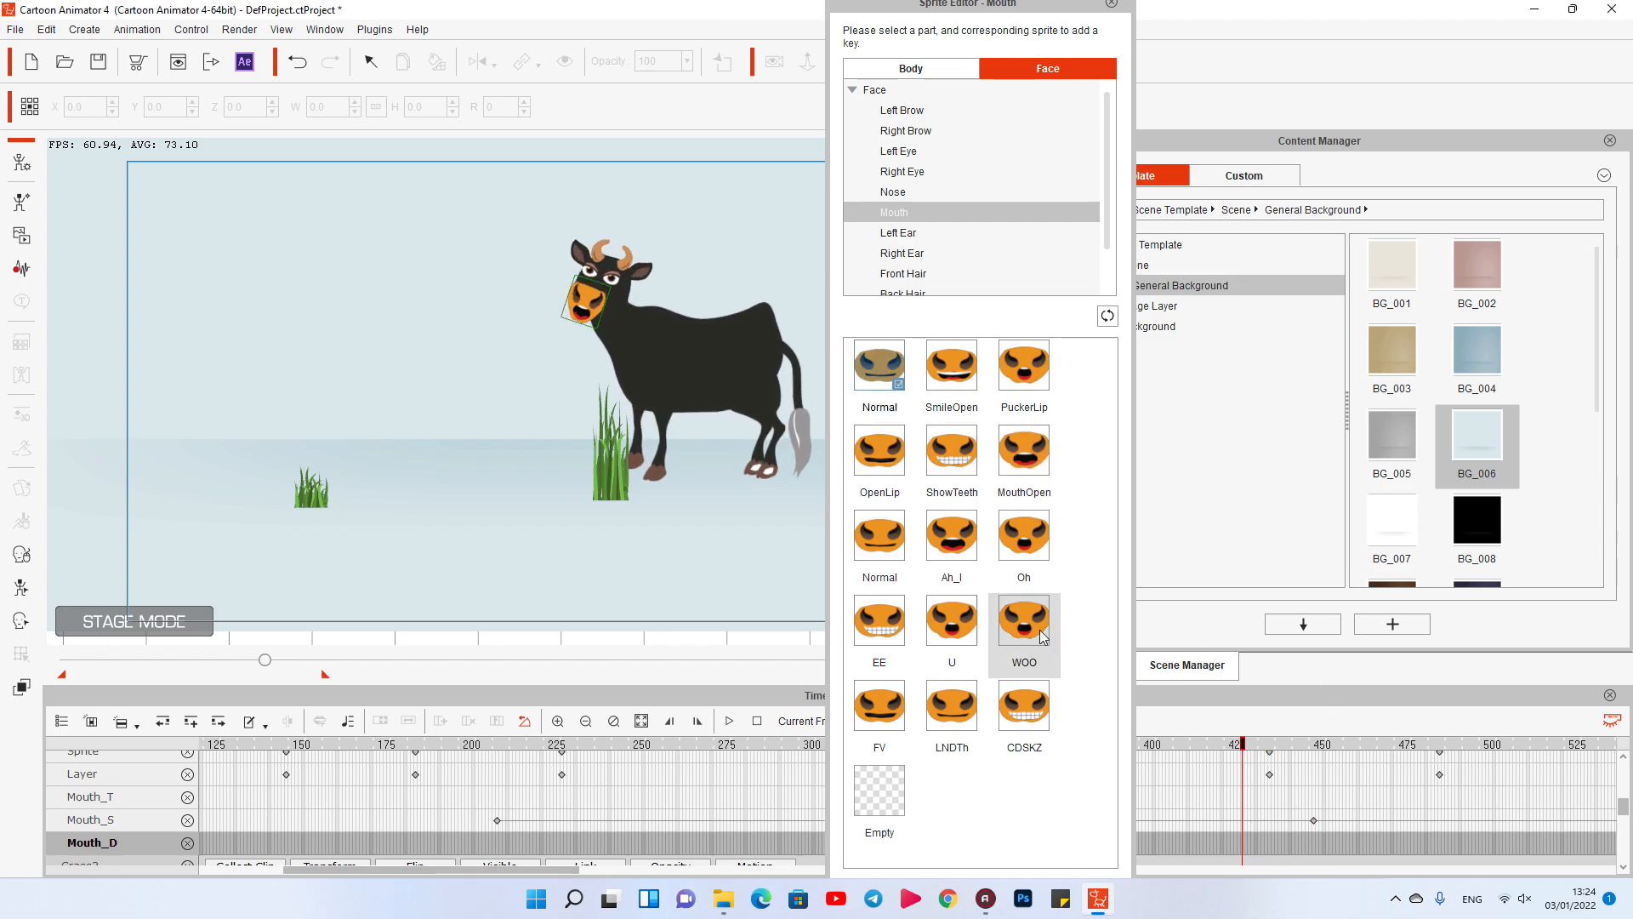
{"action": "left_click", "coordinate": [1024, 451]}
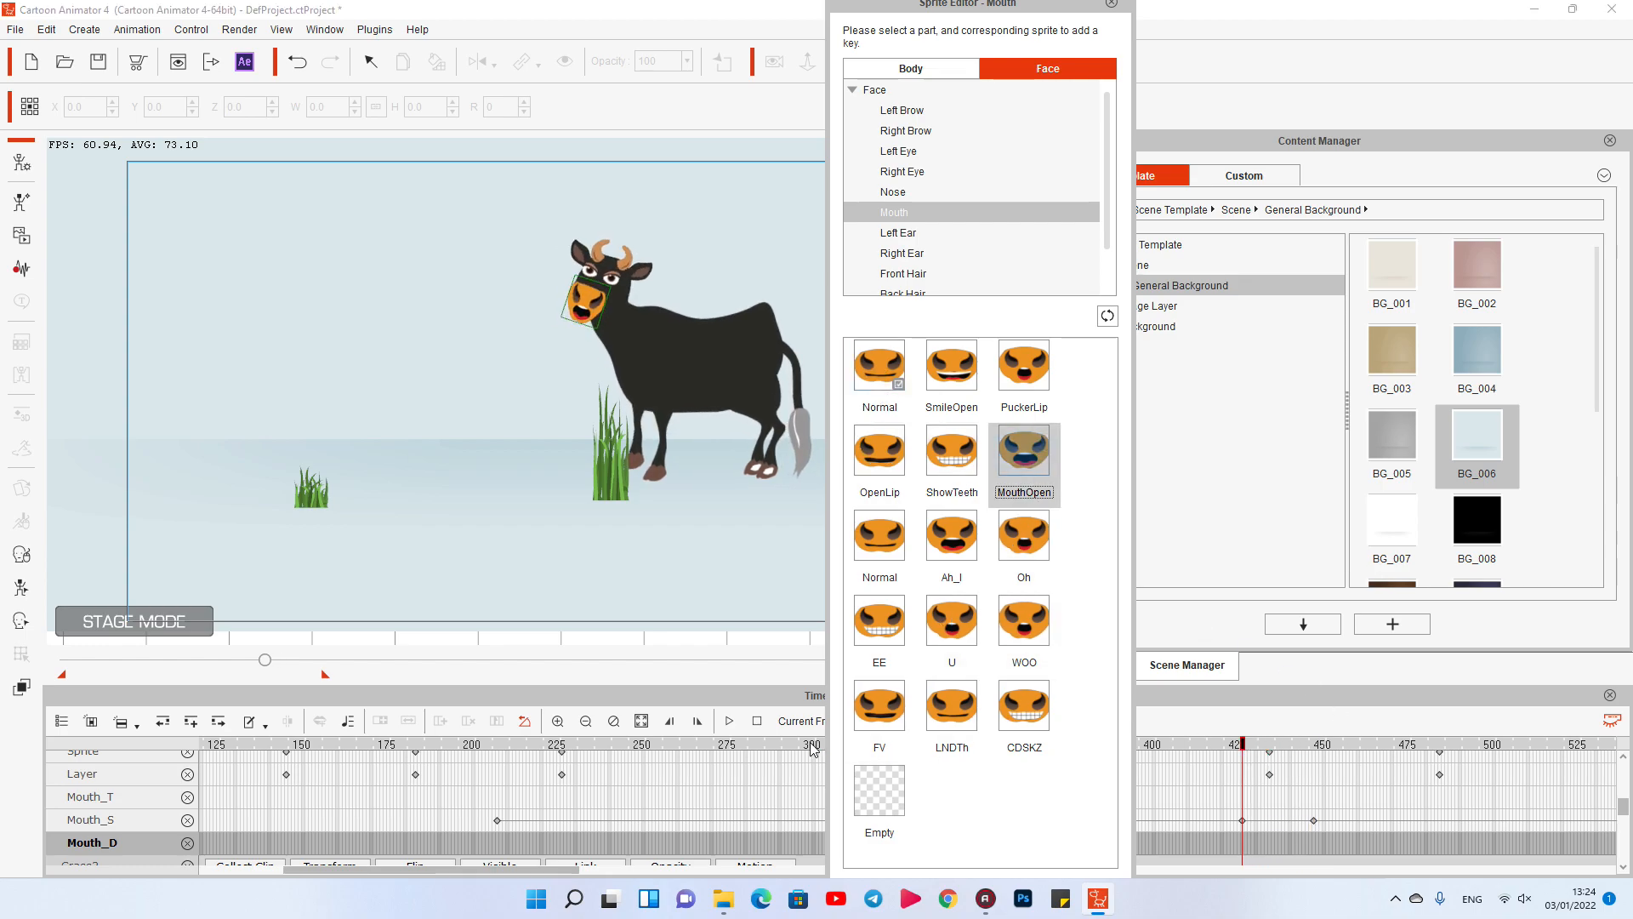
{"action": "left_click_drag", "start_coordinate": [970, 9], "coordinate": [1487, 103]}
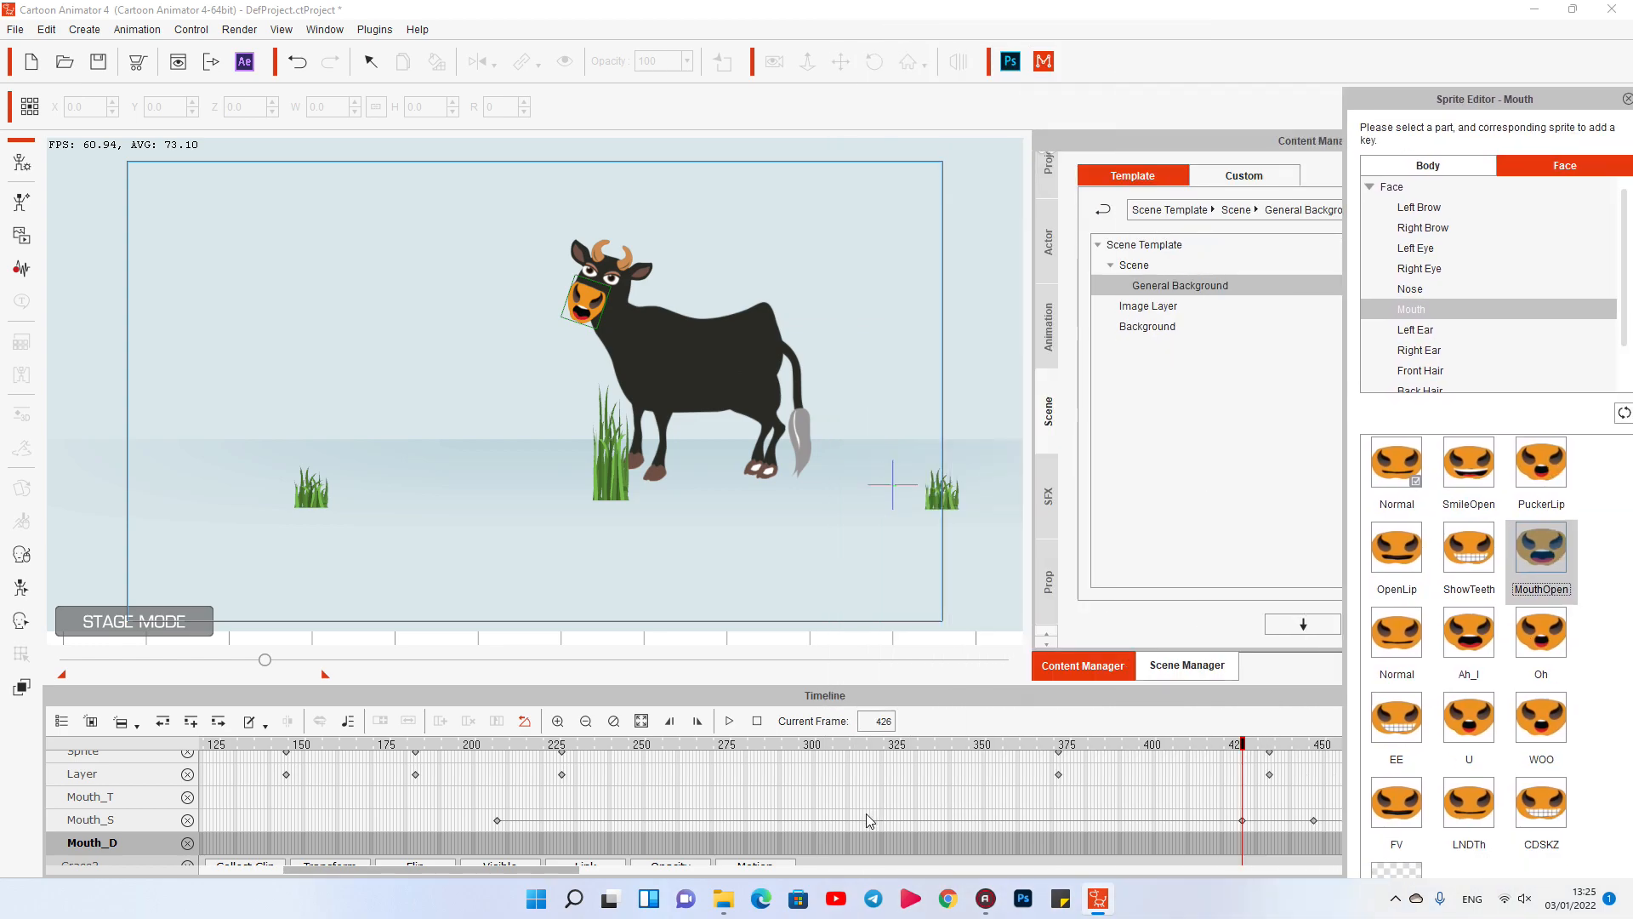
Step: Key the MouthOpen sprite on the cow's mouth at frames 312 and 365
{"action": "scroll", "coordinate": [872, 821], "scroll_direction": "down", "scroll_amount": 1}
{"action": "scroll", "coordinate": [263, 817], "scroll_direction": "down", "scroll_amount": 1}
{"action": "left_click", "coordinate": [713, 747]}
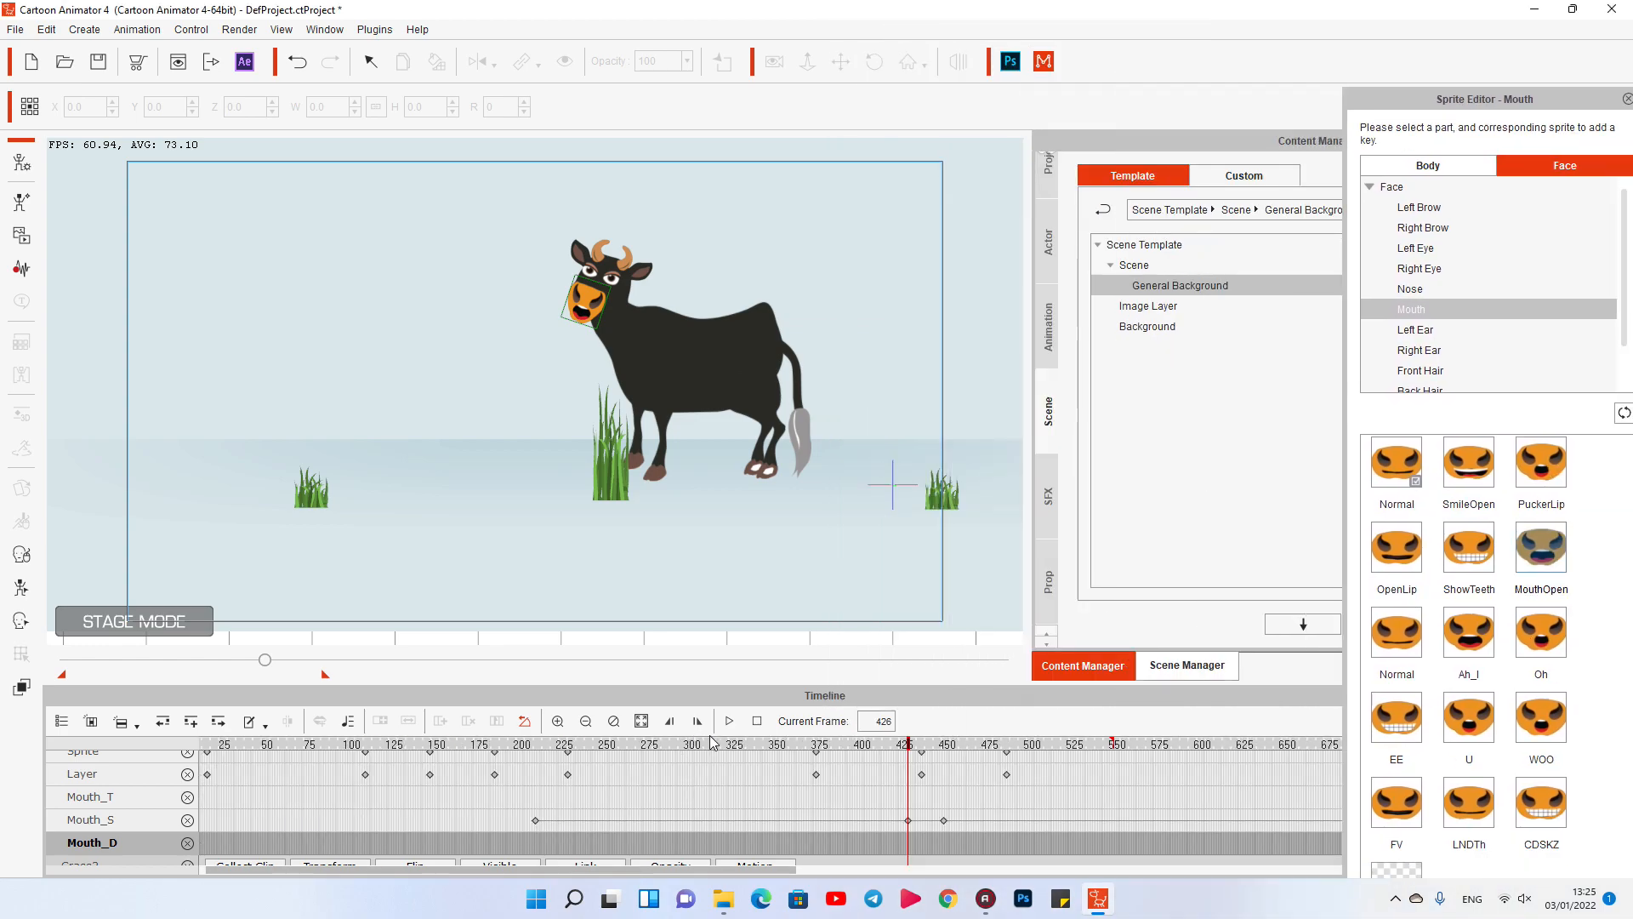
{"action": "left_click", "coordinate": [1536, 555]}
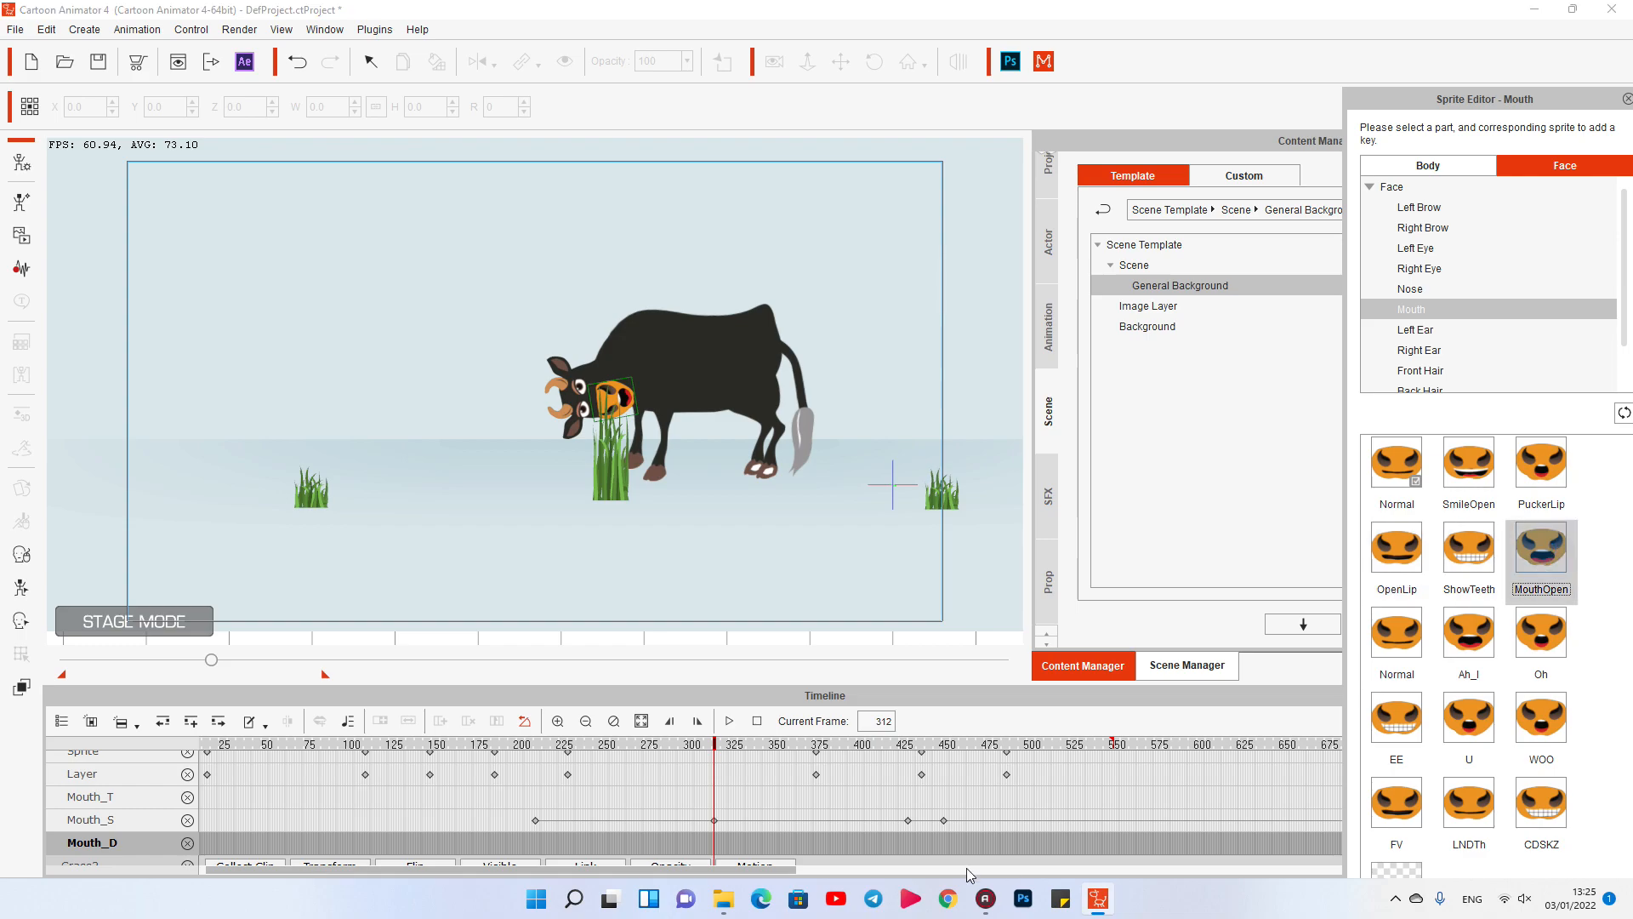
{"action": "left_click_drag", "start_coordinate": [814, 746], "coordinate": [805, 746]}
{"action": "left_click", "coordinate": [1536, 553]}
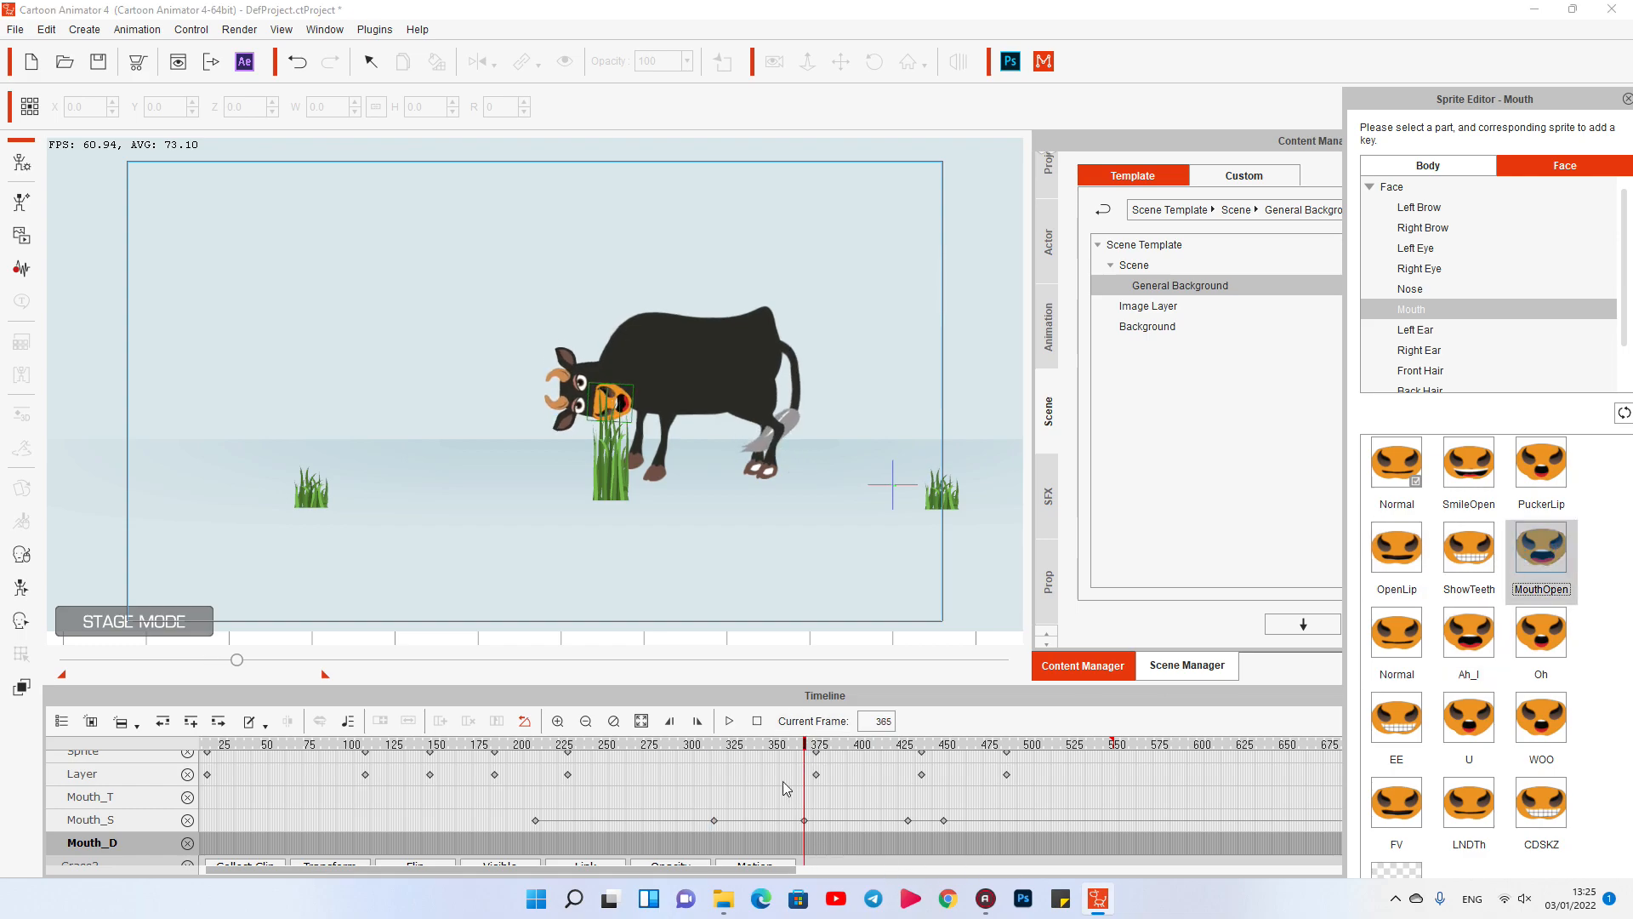
Step: Key the MouthOpen sprite on the cow's mouth at frame 253 and the Normal sprite at frame 228
{"action": "left_click", "coordinate": [614, 746]}
{"action": "left_click", "coordinate": [1541, 549]}
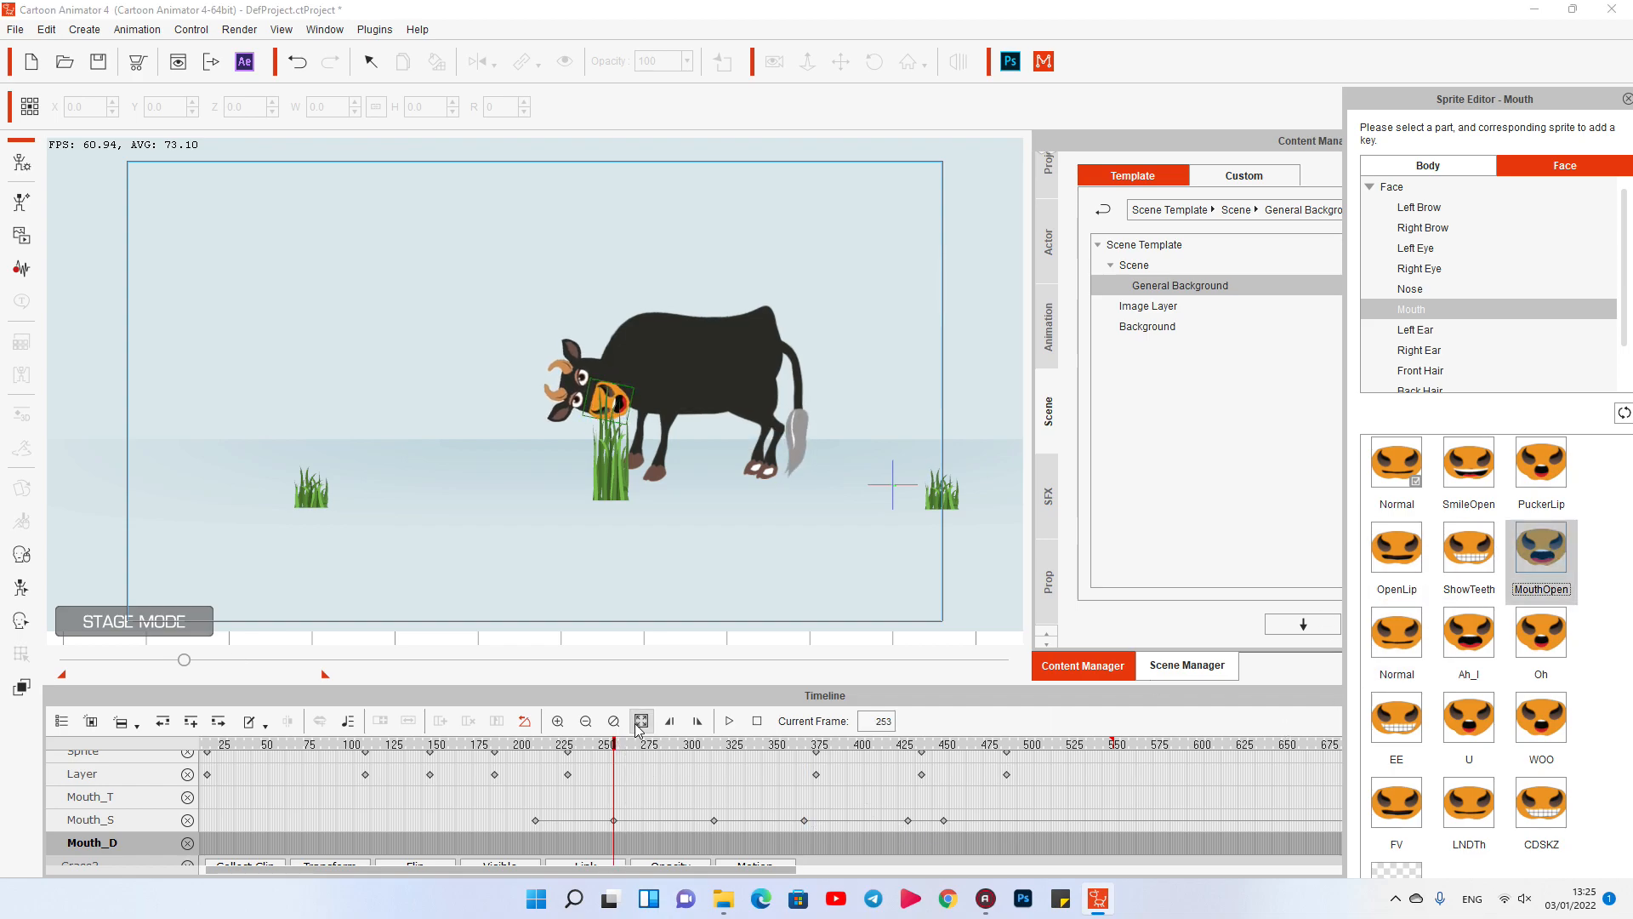
{"action": "left_click", "coordinate": [570, 749]}
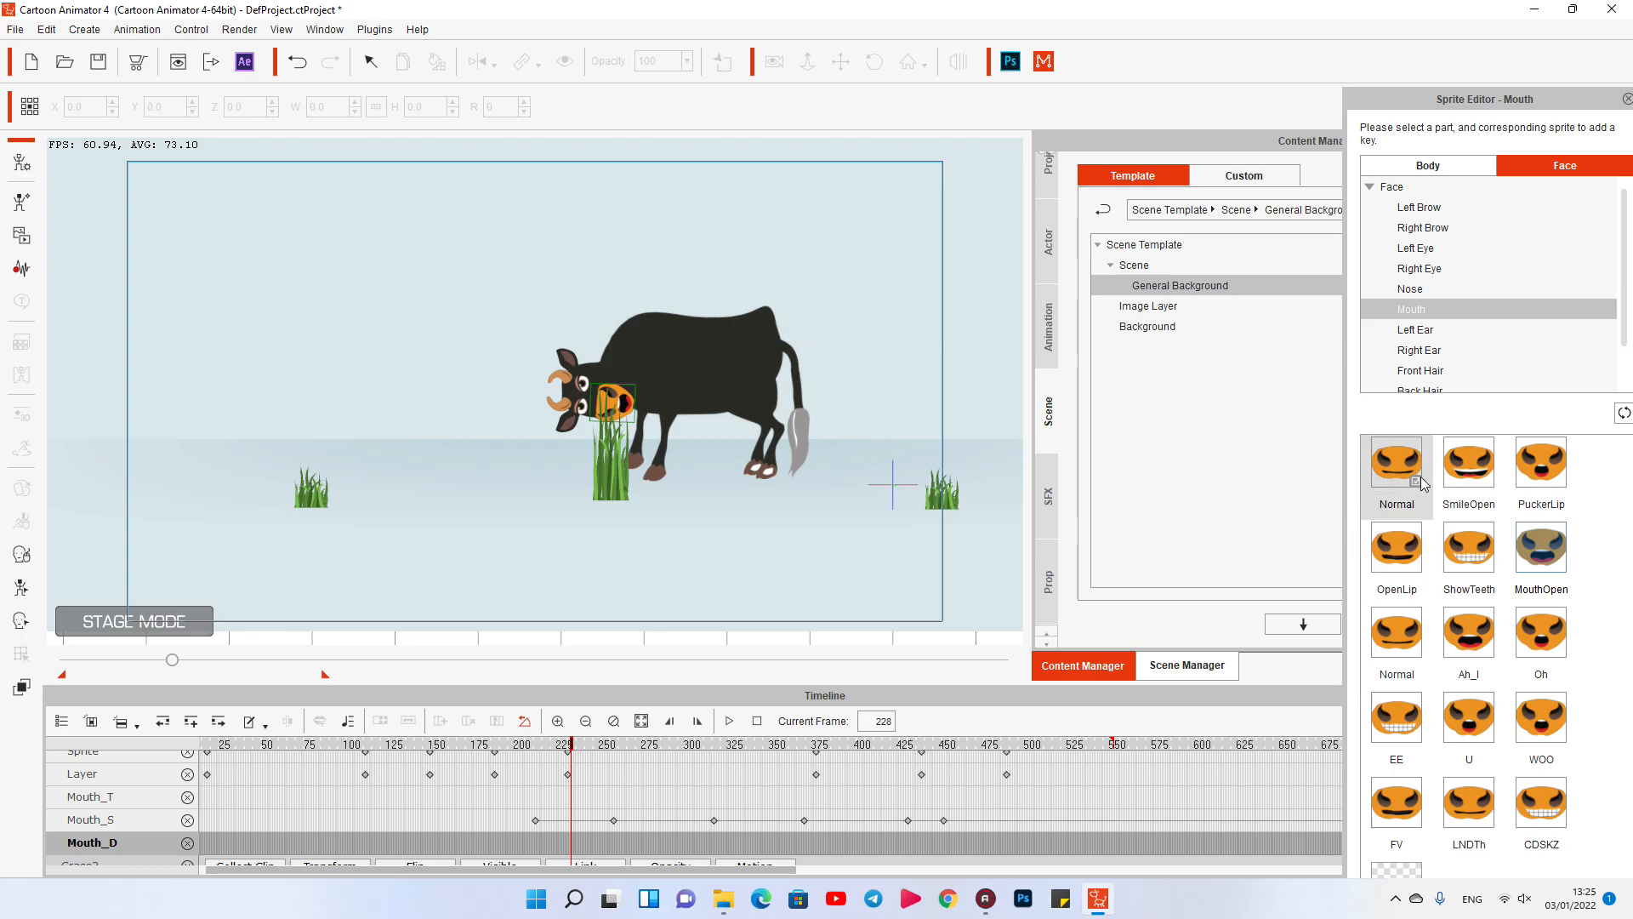
{"action": "left_click", "coordinate": [1406, 507]}
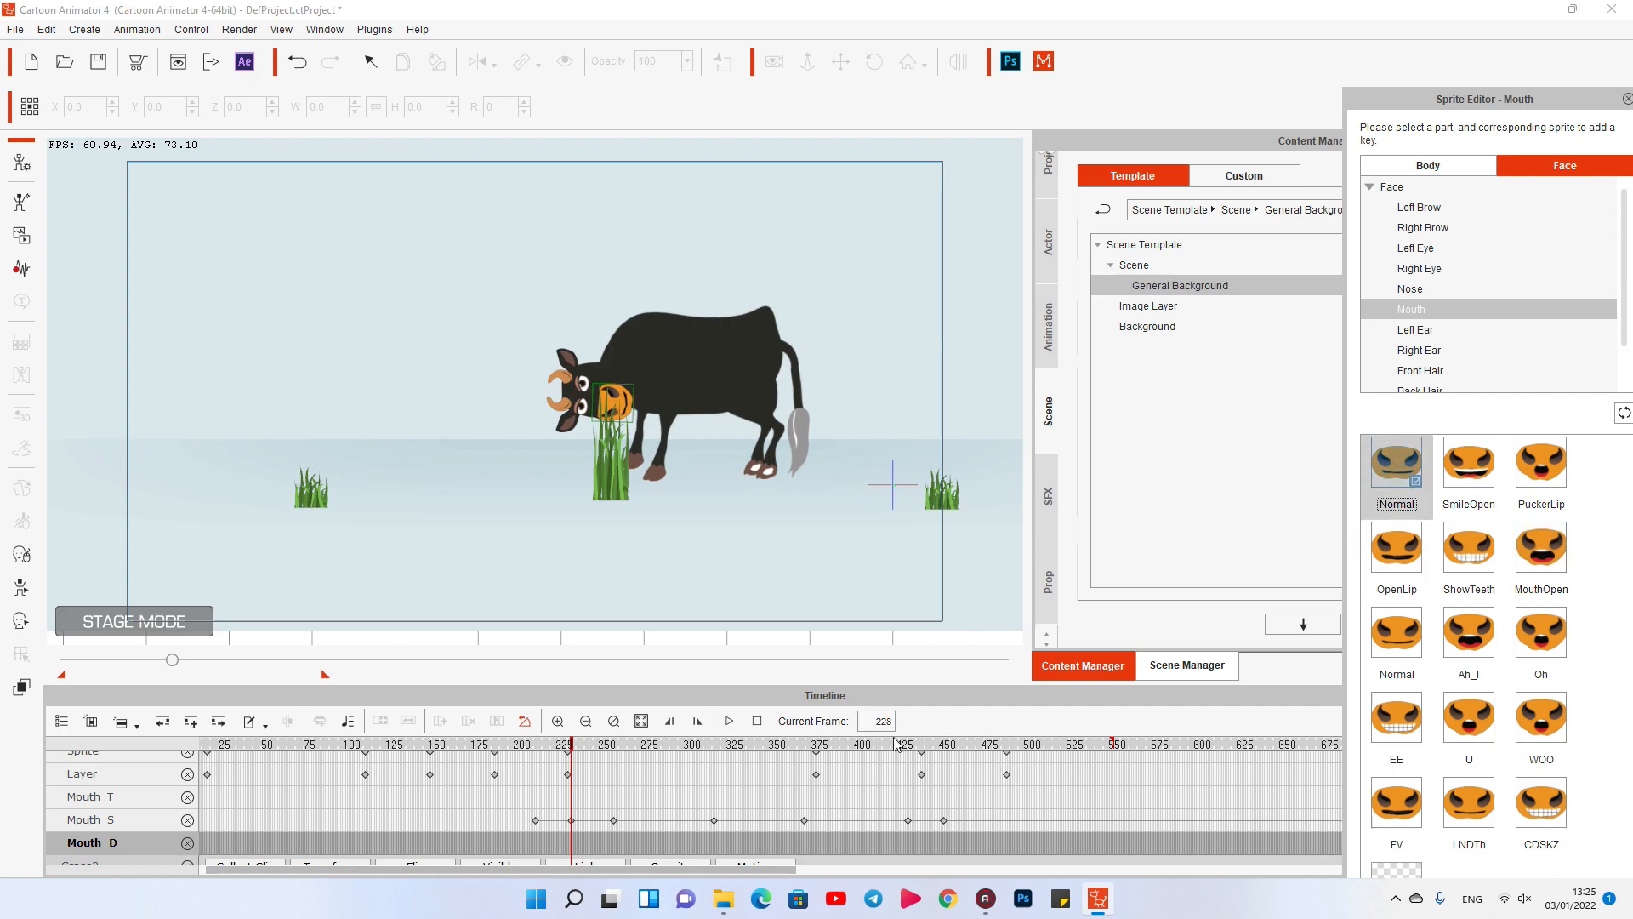
Step: Key the Normal sprite on the cow's mouth at frames 281, 339 and 400
{"action": "left_click", "coordinate": [663, 746]}
{"action": "left_click", "coordinate": [1393, 458]}
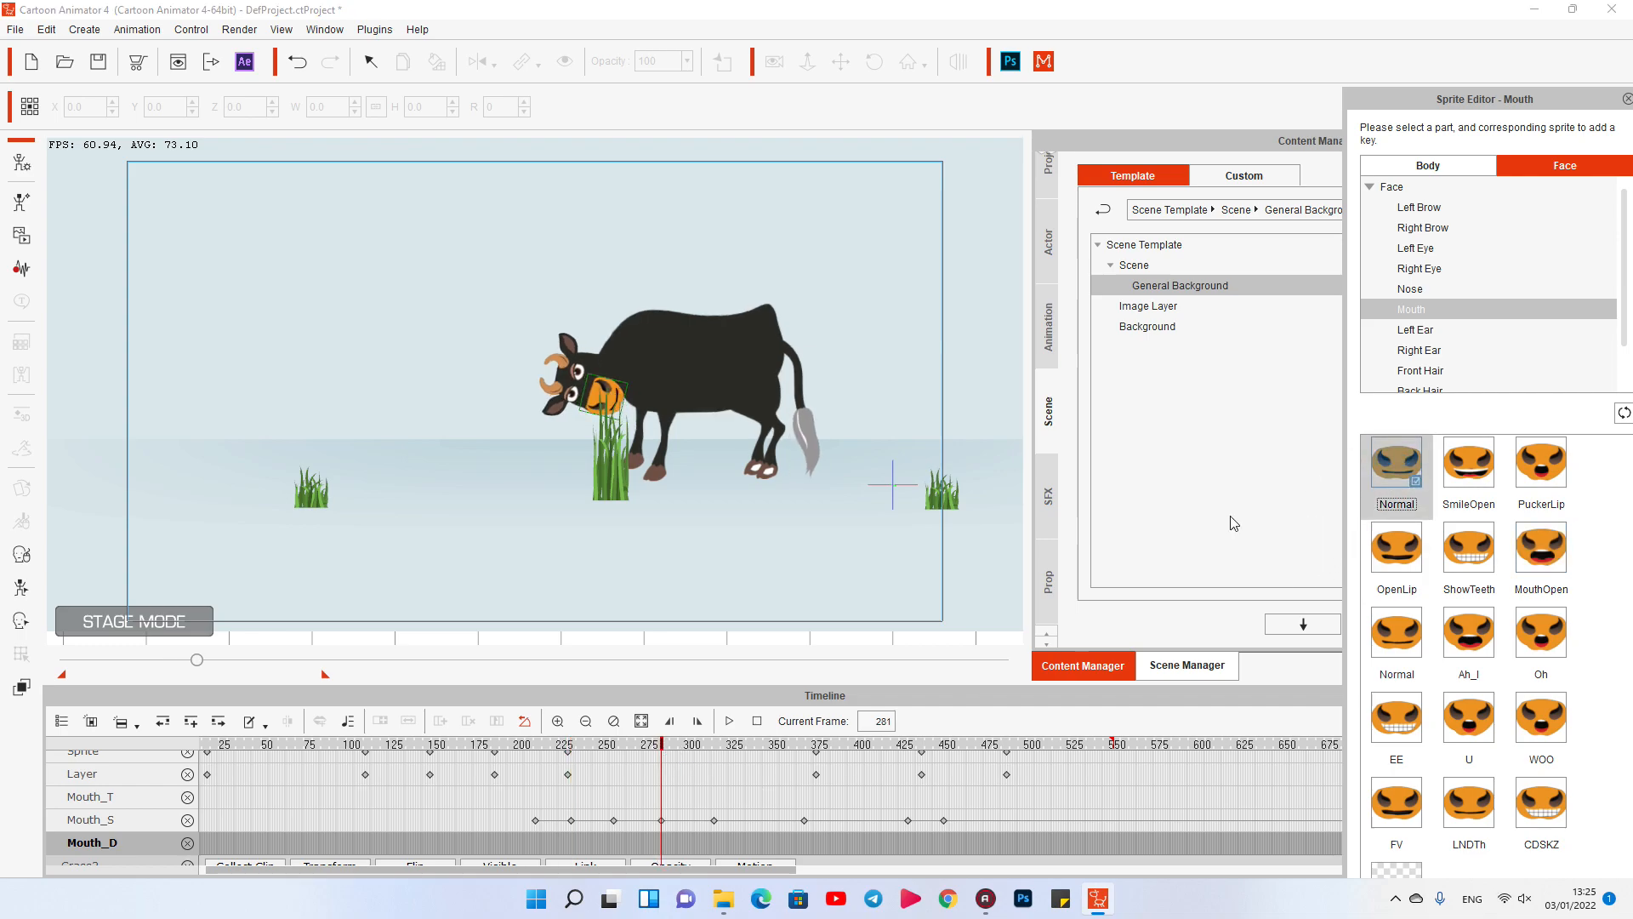
{"action": "left_click", "coordinate": [760, 747]}
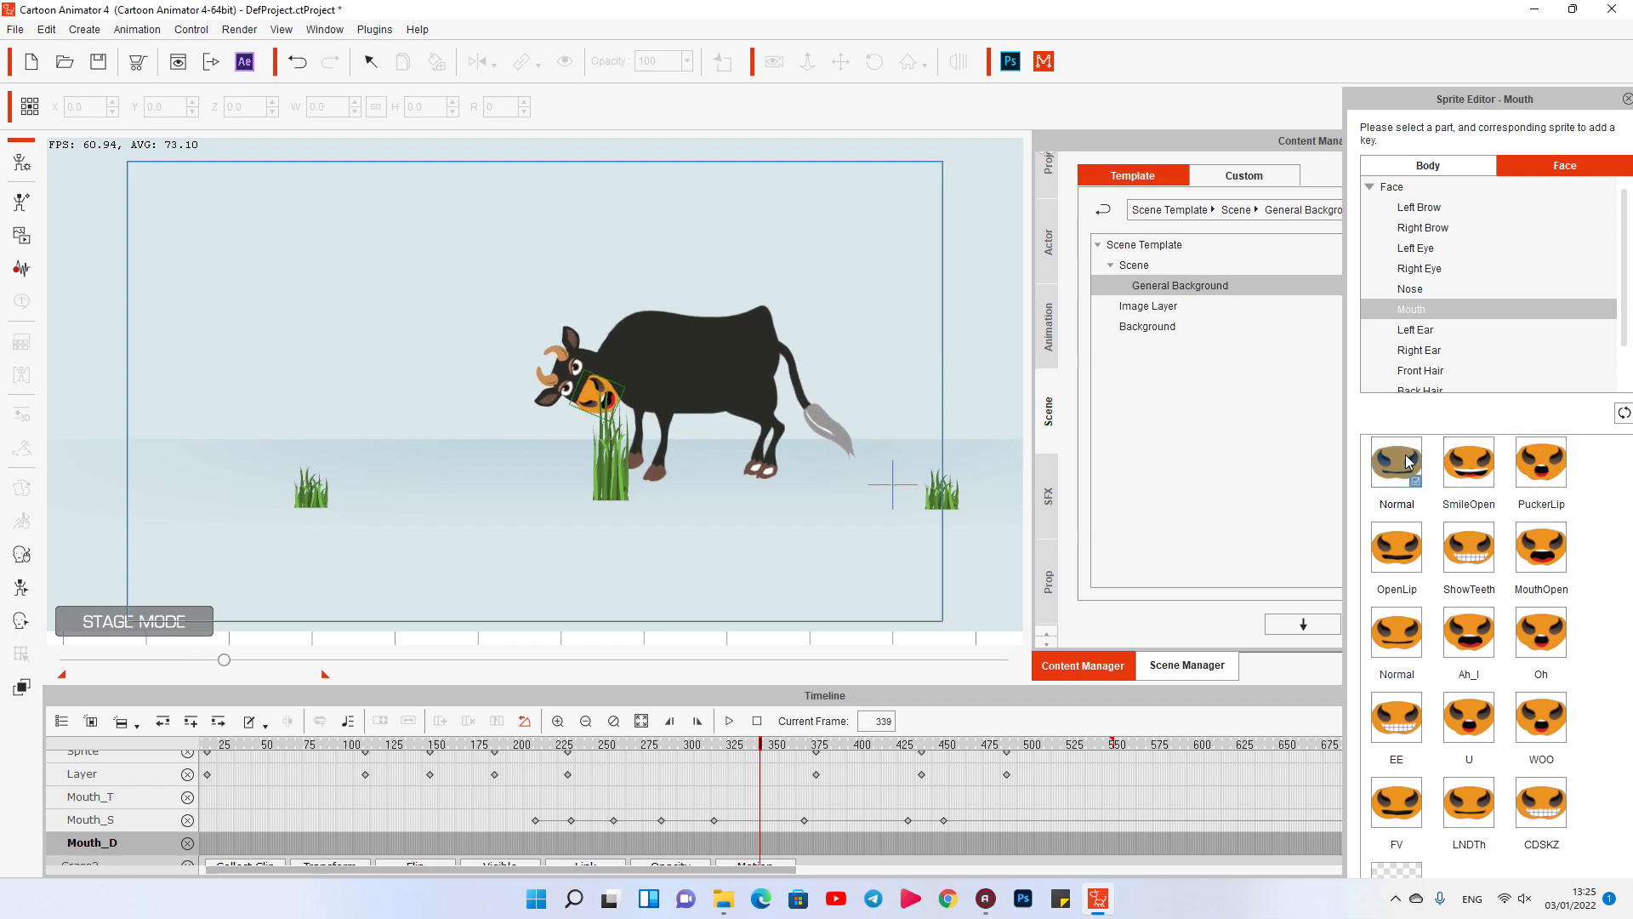
{"action": "left_click", "coordinate": [862, 747]}
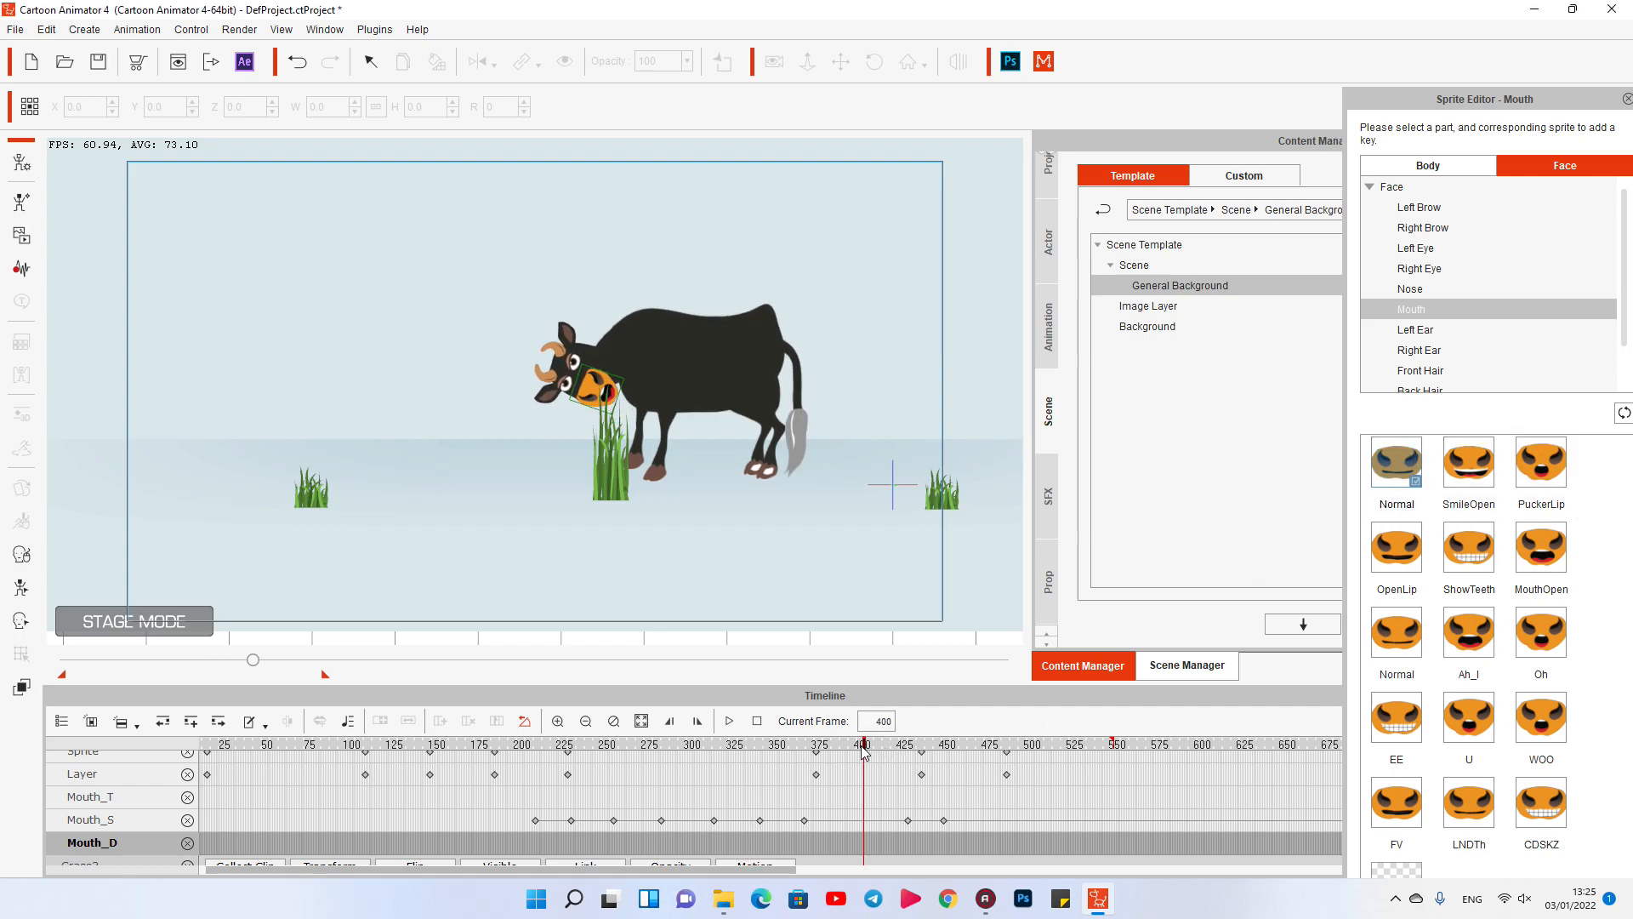
{"action": "left_click", "coordinate": [1395, 463]}
Step: Play the animation from about frame 200 to check the chewing speed
{"action": "left_click", "coordinate": [516, 747]}
{"action": "key", "text": "space"}
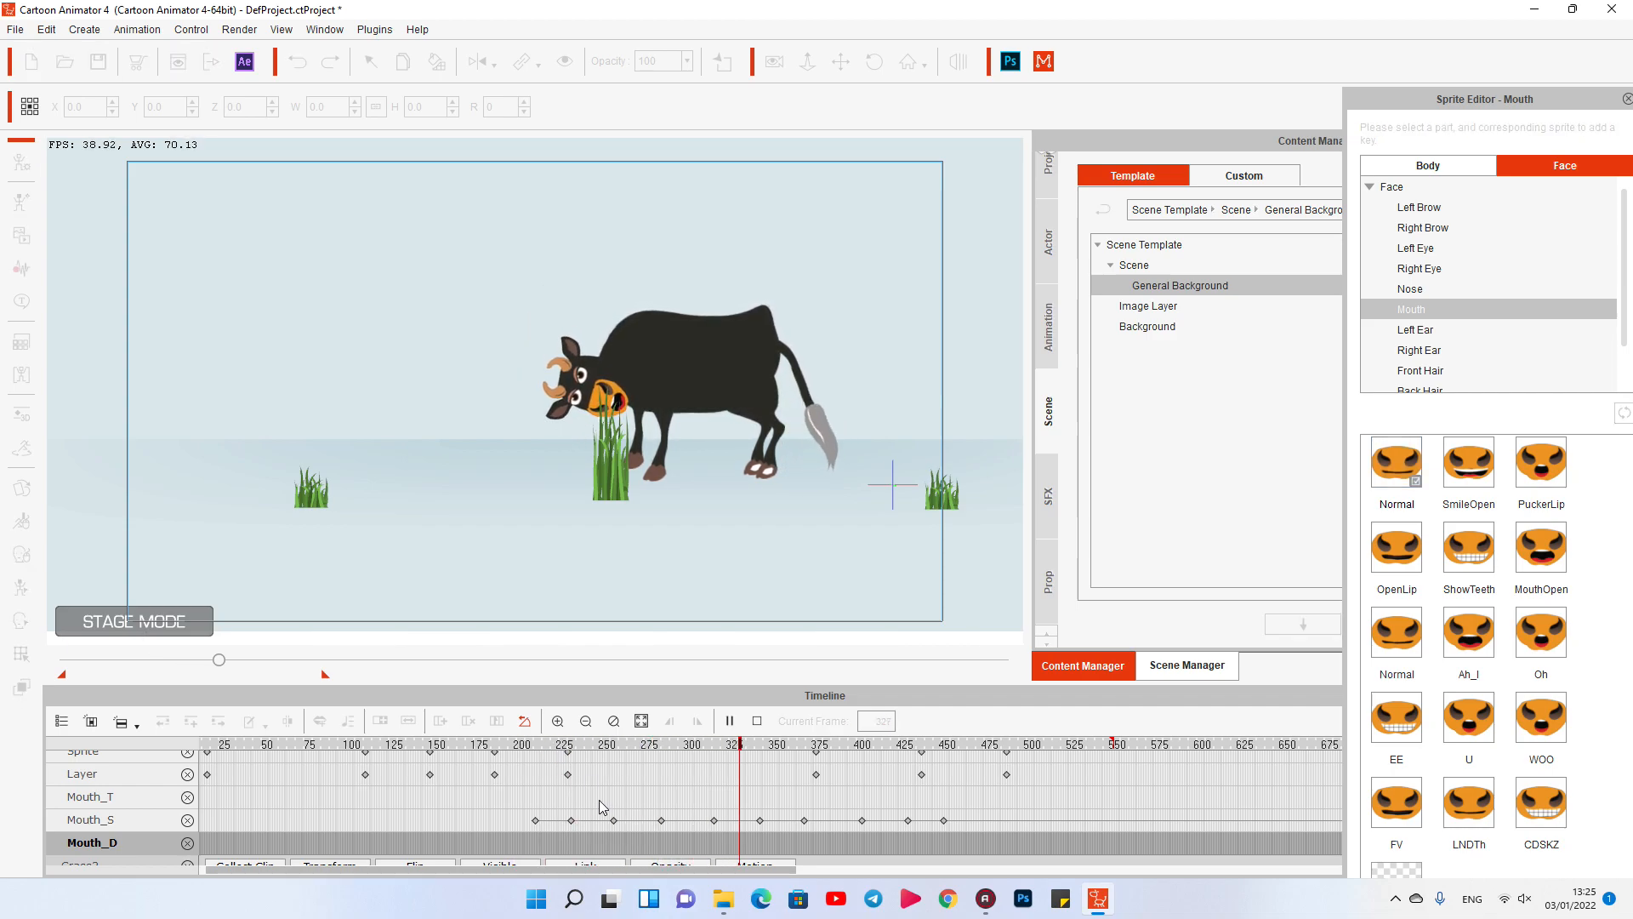
{"action": "key", "text": "space"}
Step: Move the Mouth_S keys after the first one earlier and closer together, placing the last two moved keys at frames 284 and 299
{"action": "left_click_drag", "start_coordinate": [570, 820], "coordinate": [604, 821]}
{"action": "left_click_drag", "start_coordinate": [712, 820], "coordinate": [650, 822]}
{"action": "left_click", "coordinate": [760, 820]}
{"action": "left_click_drag", "start_coordinate": [759, 820], "coordinate": [666, 821]}
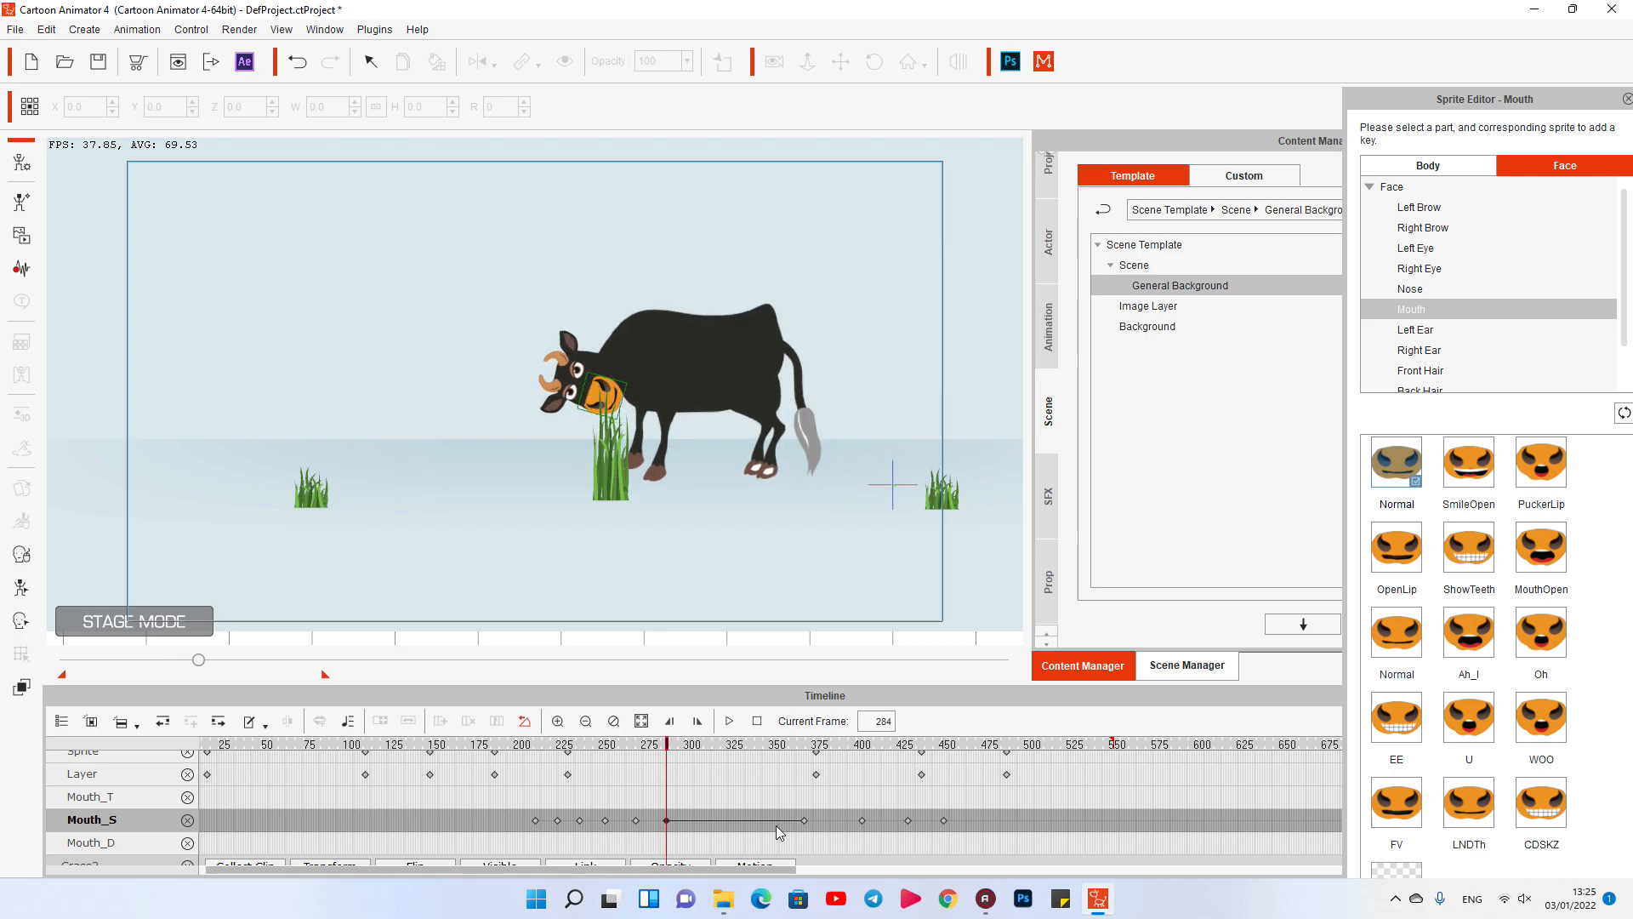
{"action": "left_click_drag", "start_coordinate": [804, 820], "coordinate": [713, 821]}
{"action": "left_click", "coordinate": [694, 820]}
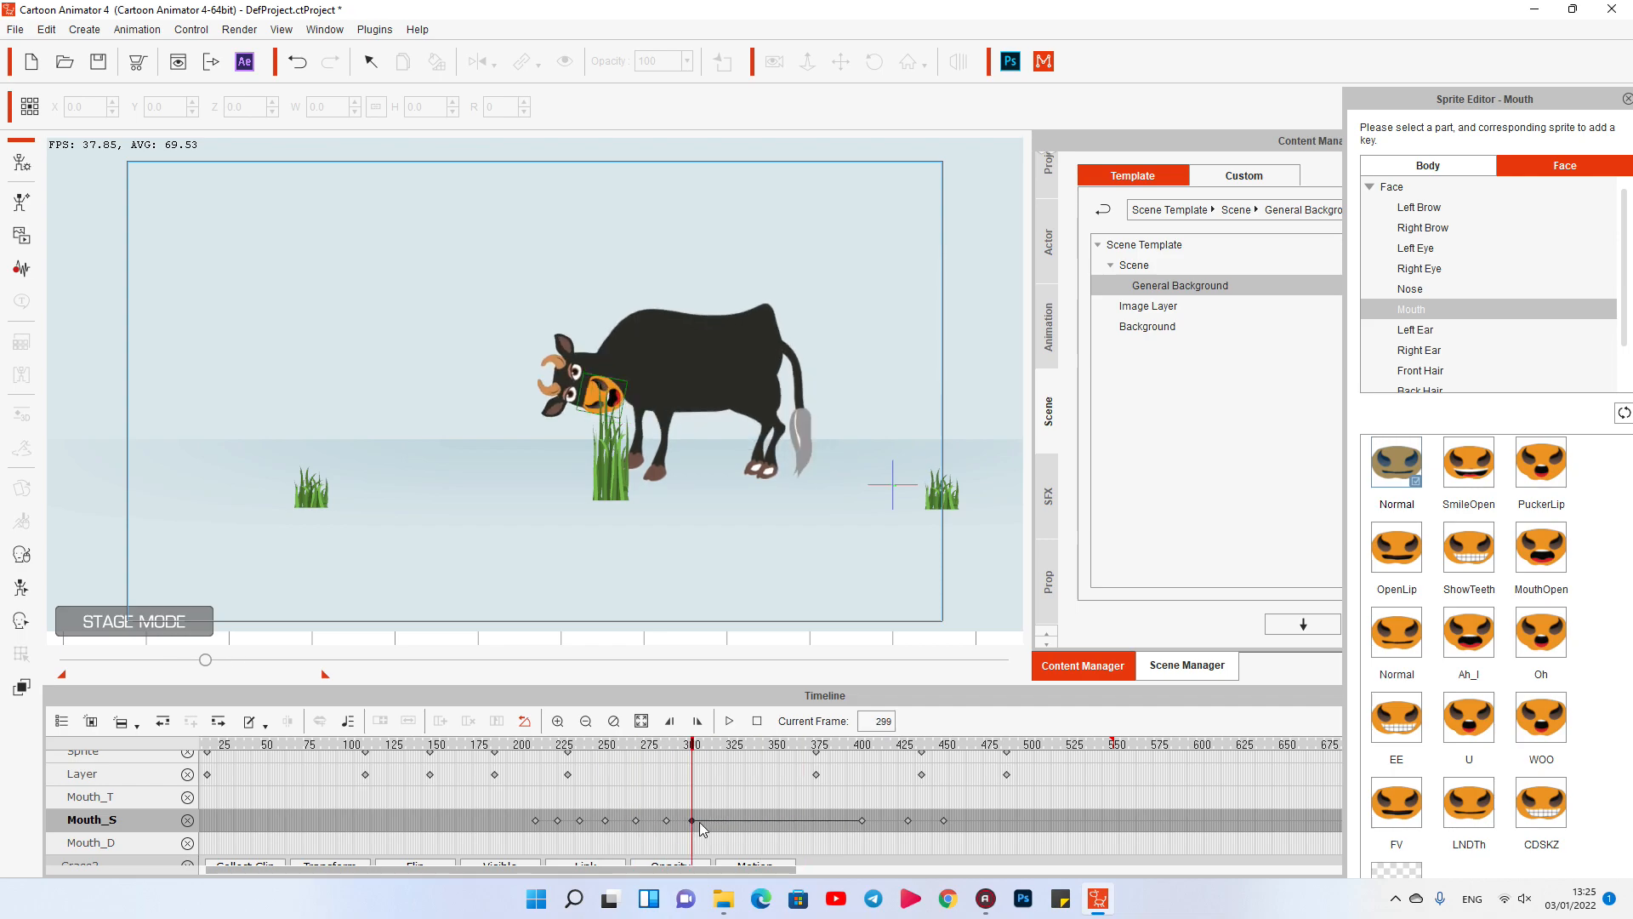
Step: Copy the three Mouth_S keys ending at frame 299 and paste them at frames 299 and 332
{"action": "left_click", "coordinate": [636, 820]}
{"action": "left_click", "coordinate": [667, 821]}
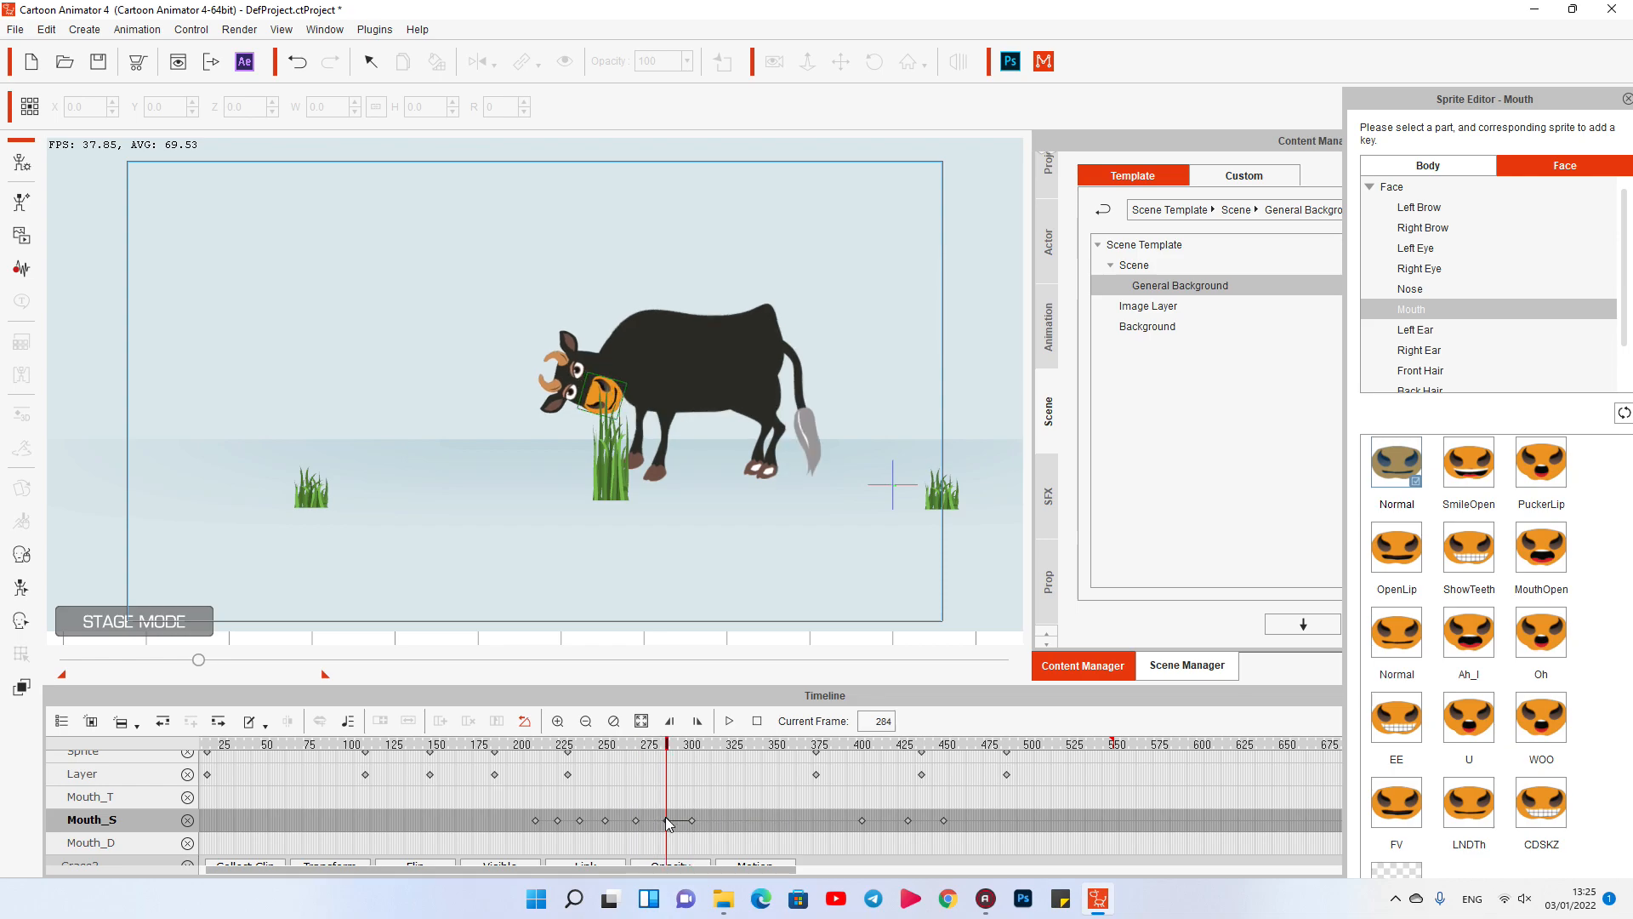
{"action": "left_click_drag", "start_coordinate": [699, 816], "coordinate": [630, 834]}
{"action": "left_click", "coordinate": [690, 822]}
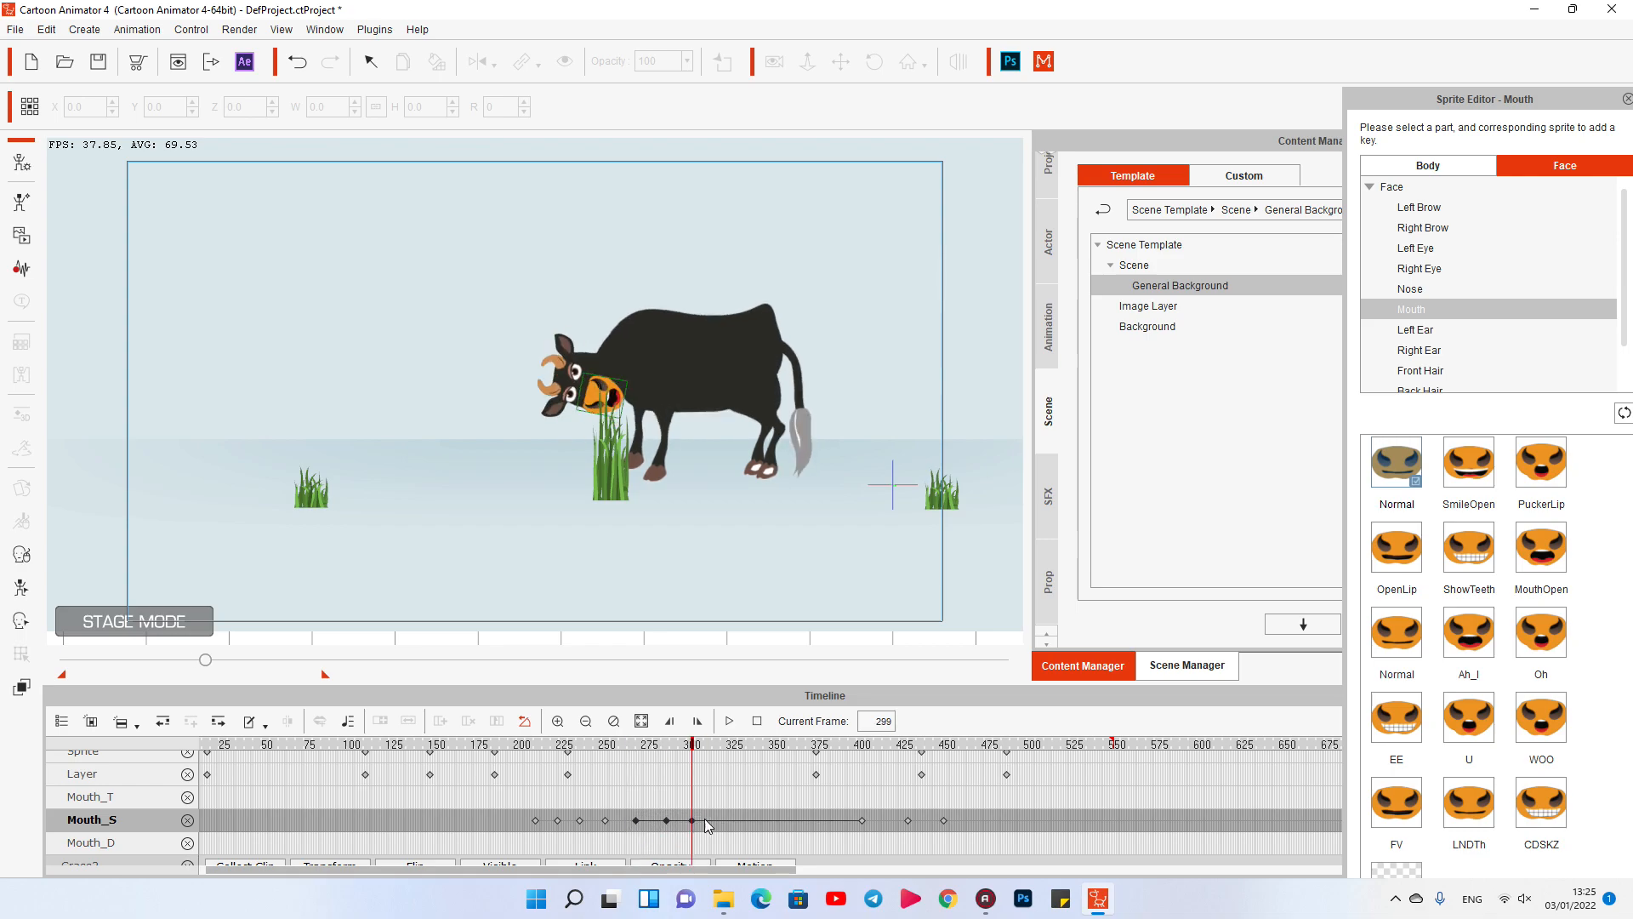
{"action": "left_click", "coordinate": [747, 821]}
{"action": "key", "text": "ctrl+v"}
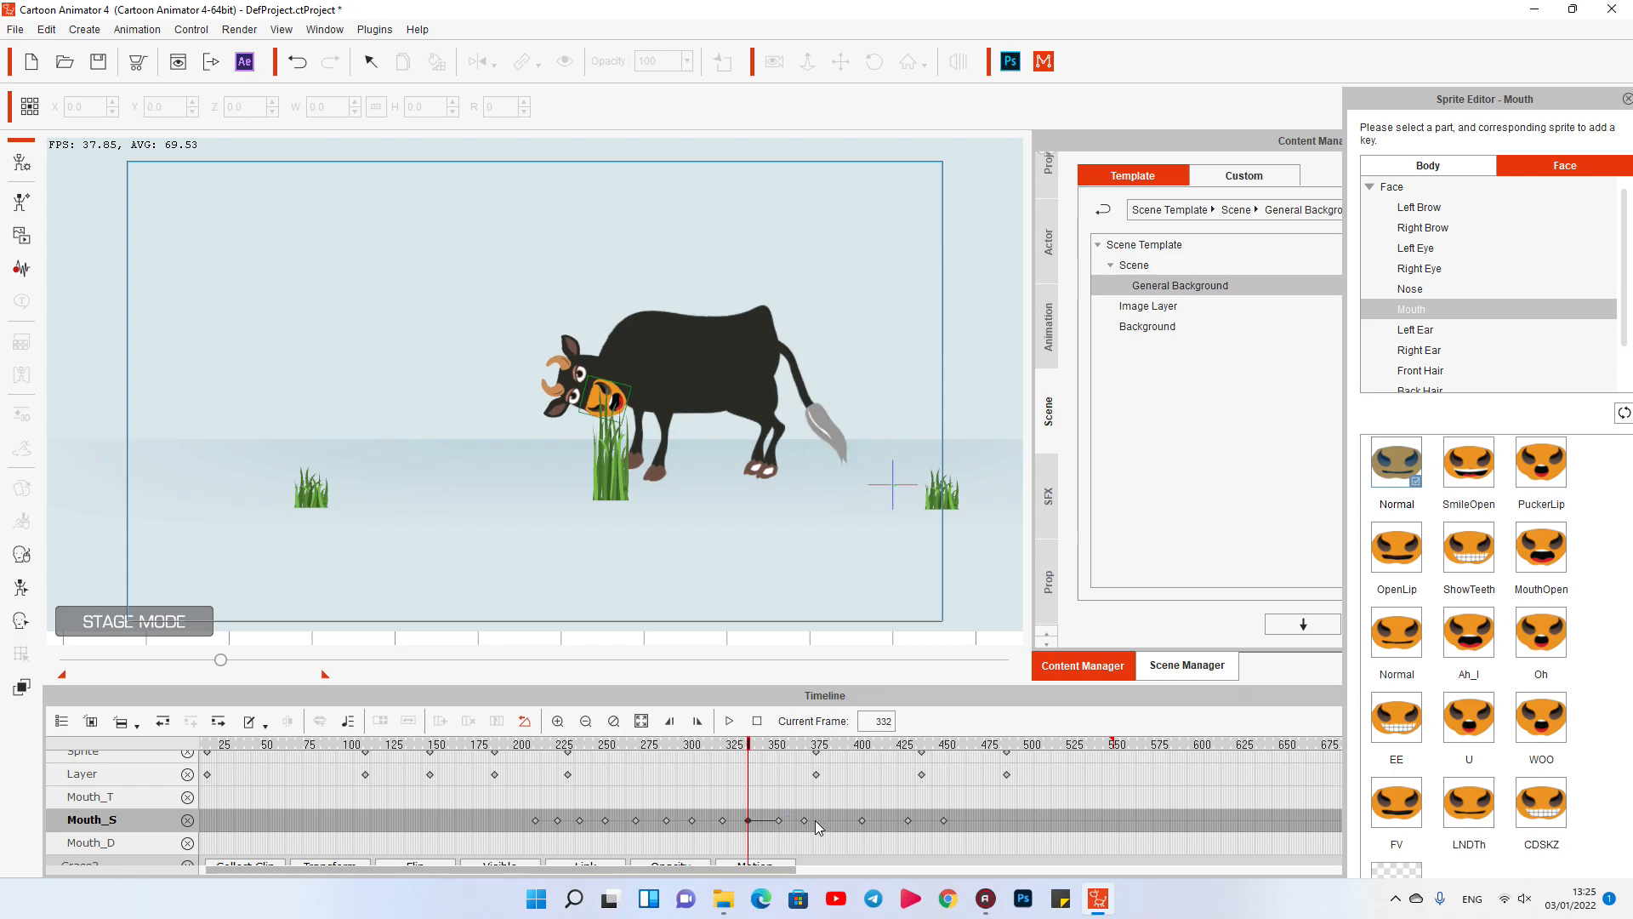
Step: Try pasting the copied mouth keys at frames 365 and 399, and undo the pastes
{"action": "left_click", "coordinate": [805, 821]}
{"action": "left_click", "coordinate": [837, 822]}
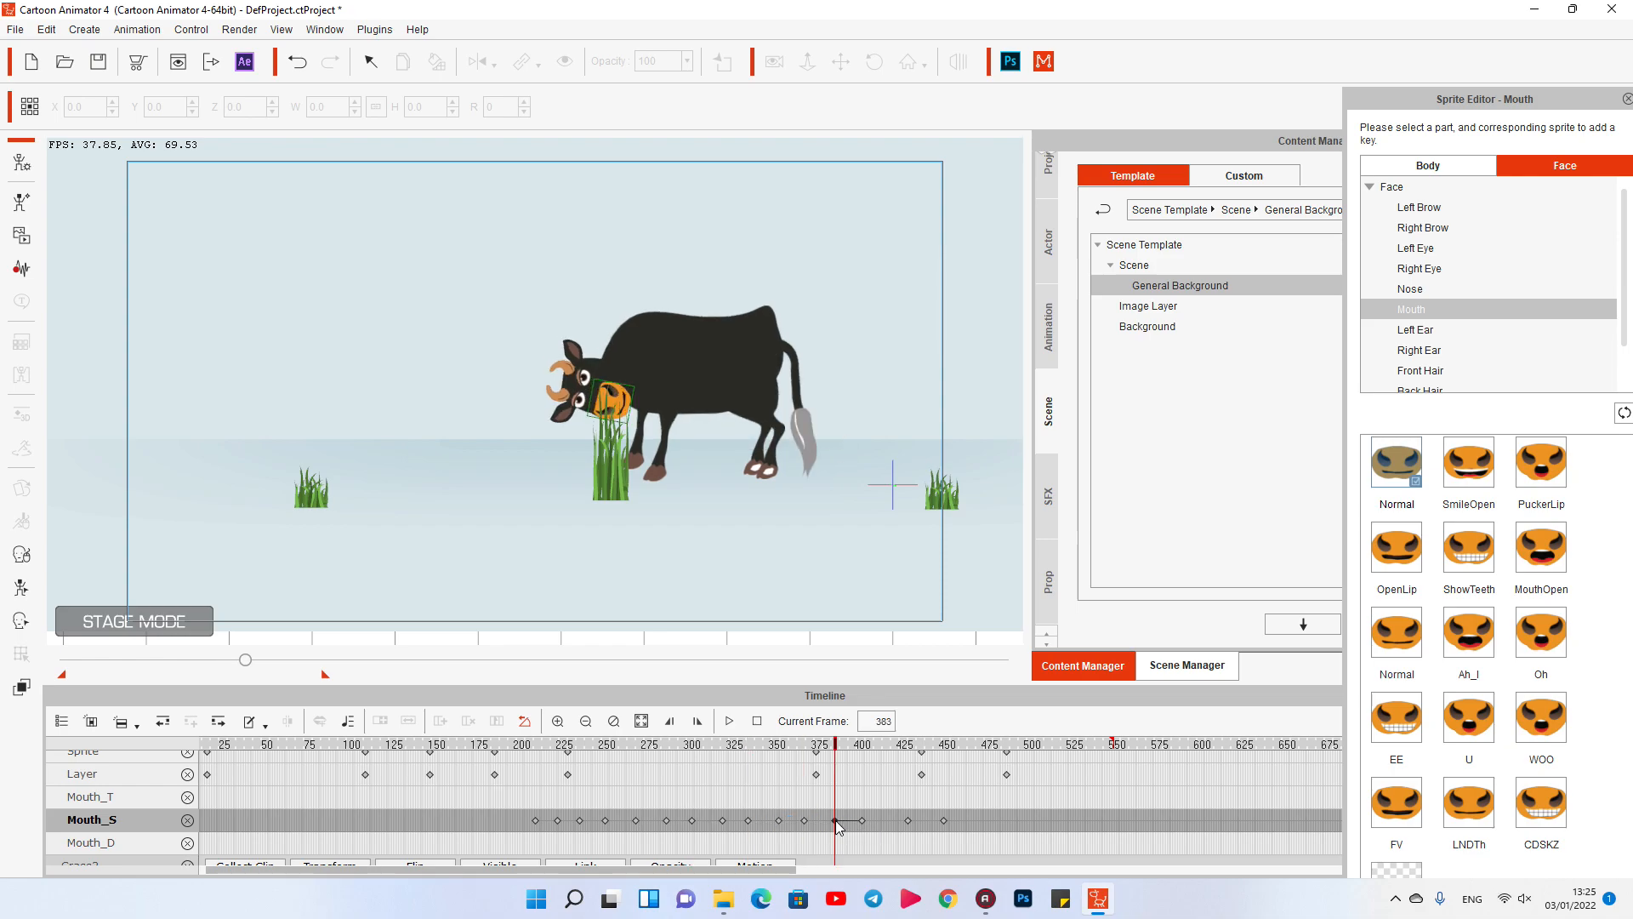
{"action": "left_click", "coordinate": [862, 821]}
{"action": "key", "text": "ctrl+v"}
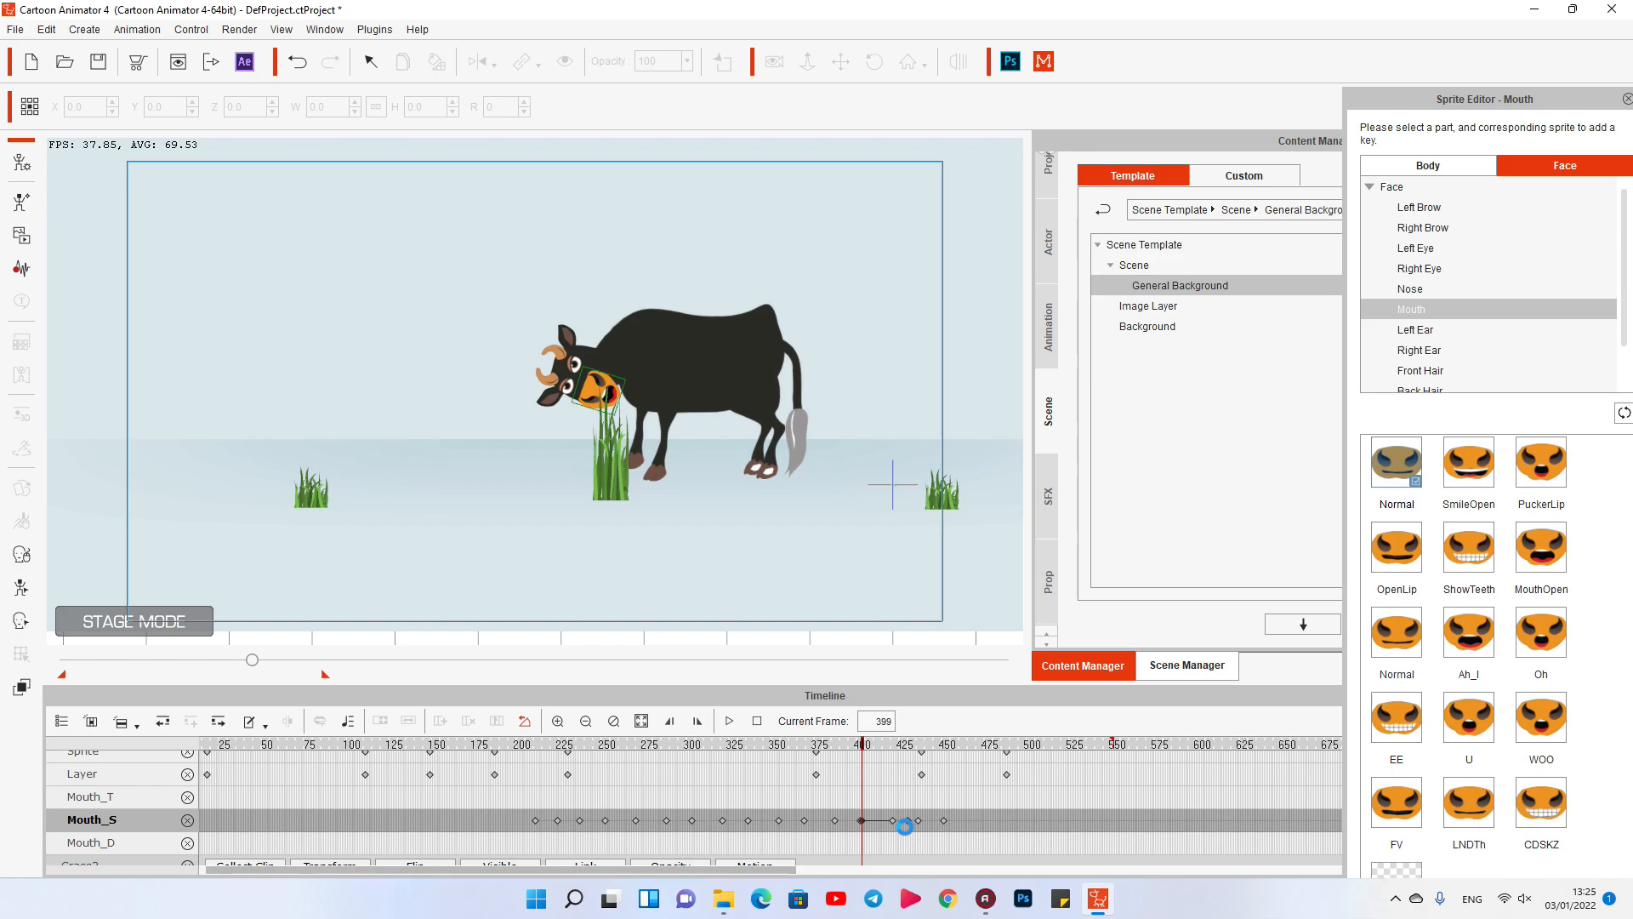
{"action": "left_click", "coordinate": [903, 836]}
{"action": "key", "text": "ctrl+z"}
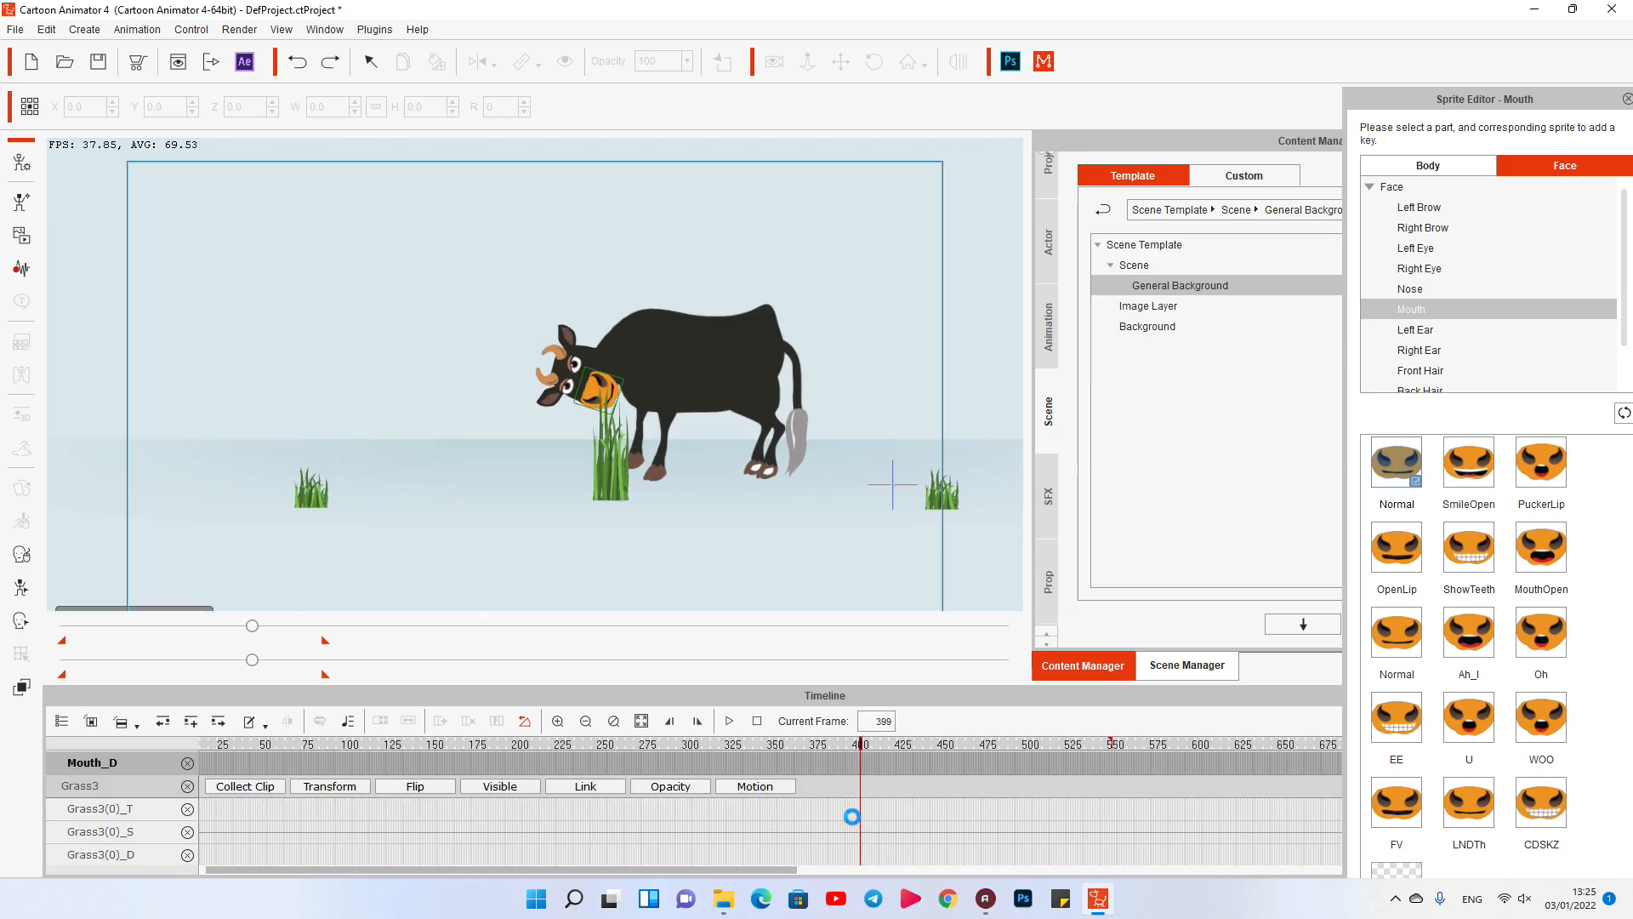
Step: Reopen the cow's Mouth_S track and space its keys past frame 350 more evenly, moving the frame 426 key to frame 404
{"action": "left_click", "coordinate": [696, 369]}
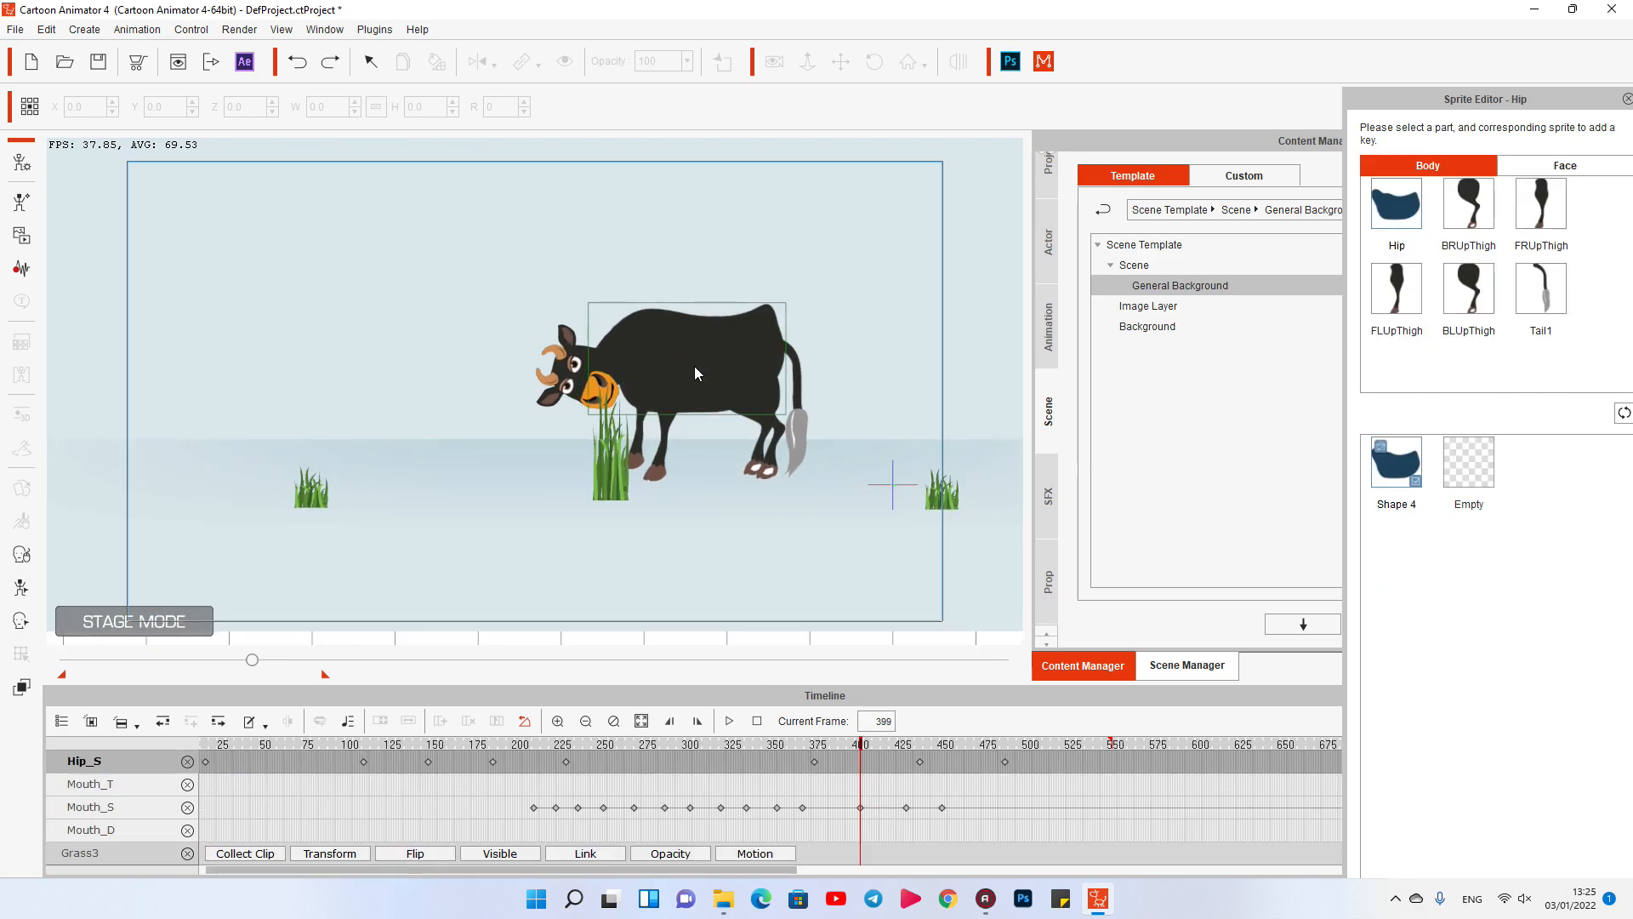
{"action": "left_click", "coordinate": [802, 808]}
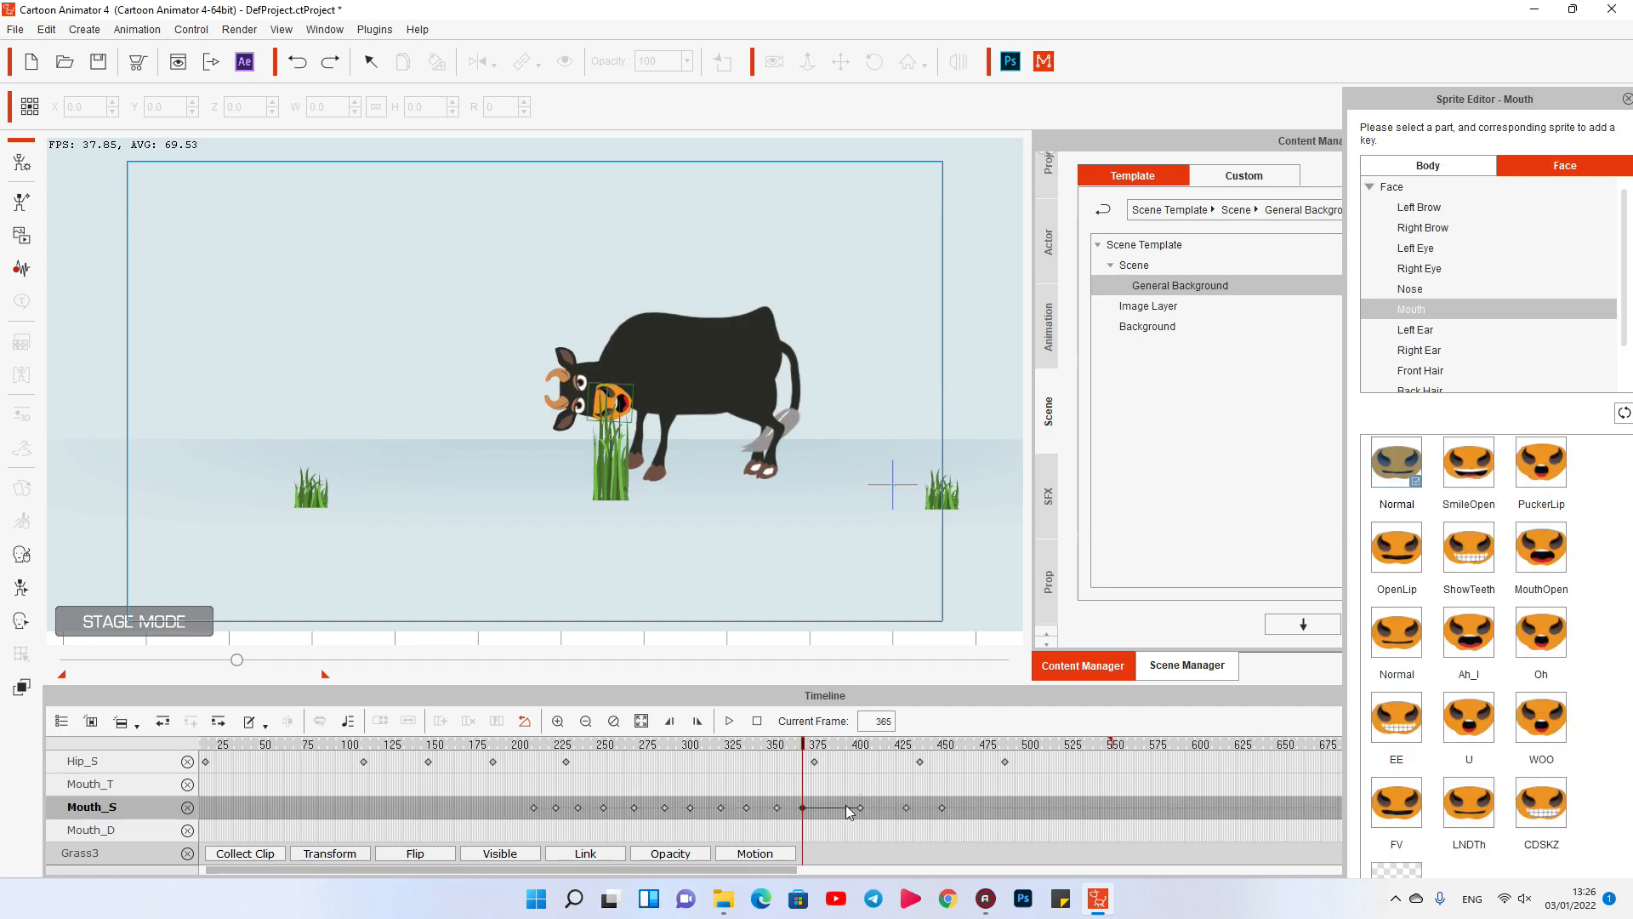
{"action": "mouse_move", "coordinate": [860, 808]}
{"action": "left_mouse_down"}
{"action": "mouse_move", "coordinate": [836, 808]}
{"action": "mouse_move", "coordinate": [869, 809]}
{"action": "left_mouse_up"}
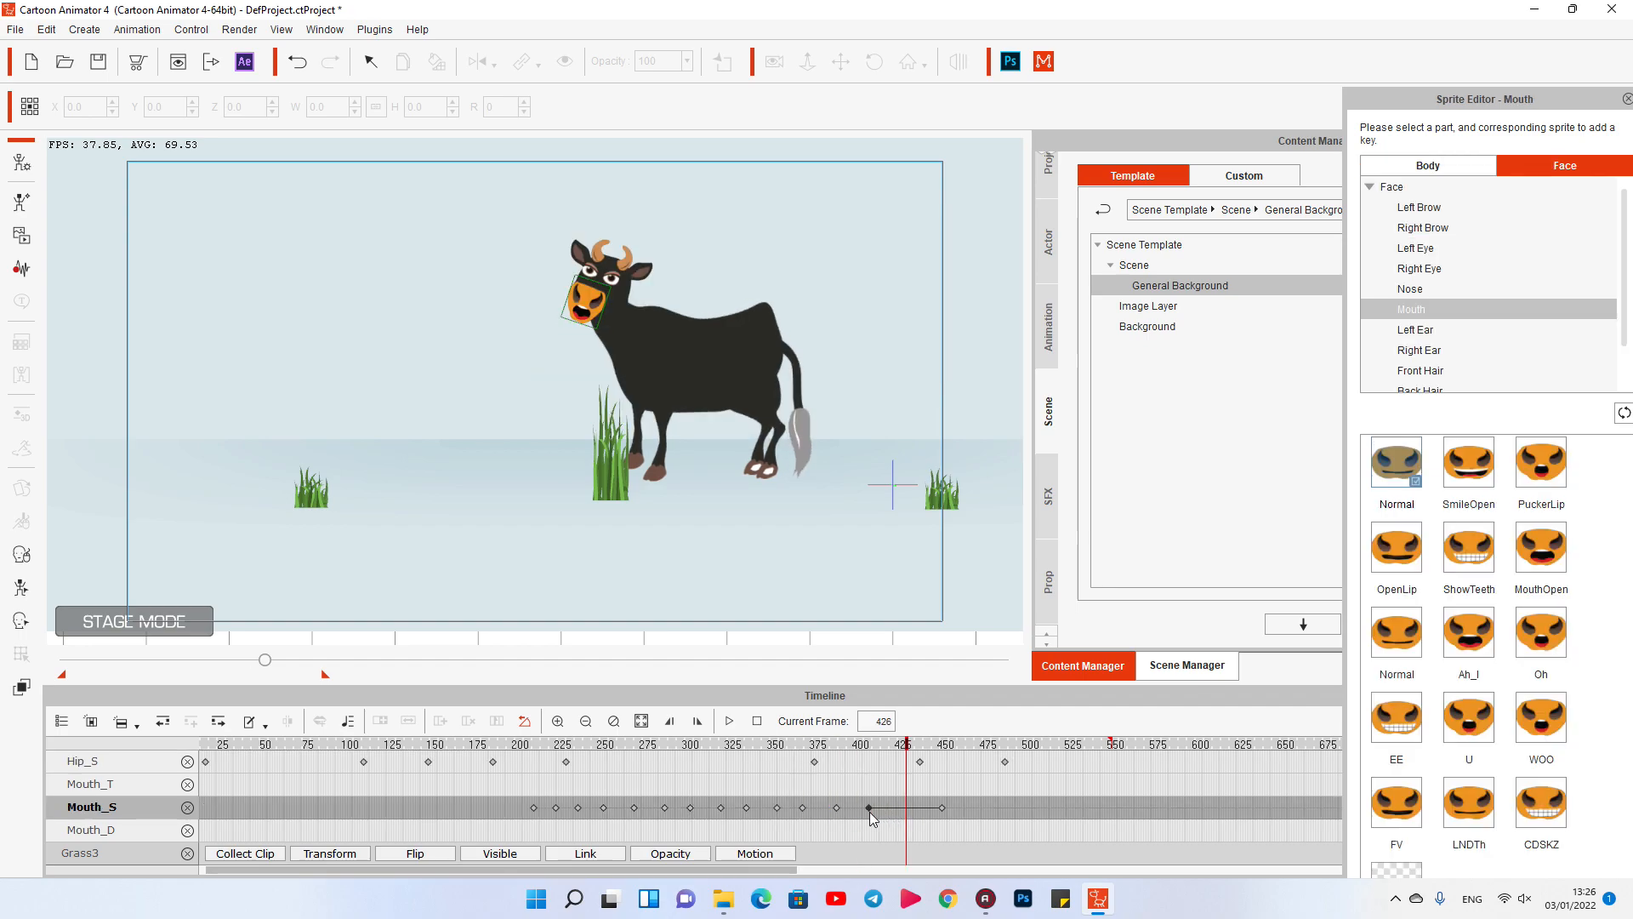
{"action": "left_click", "coordinate": [807, 809]}
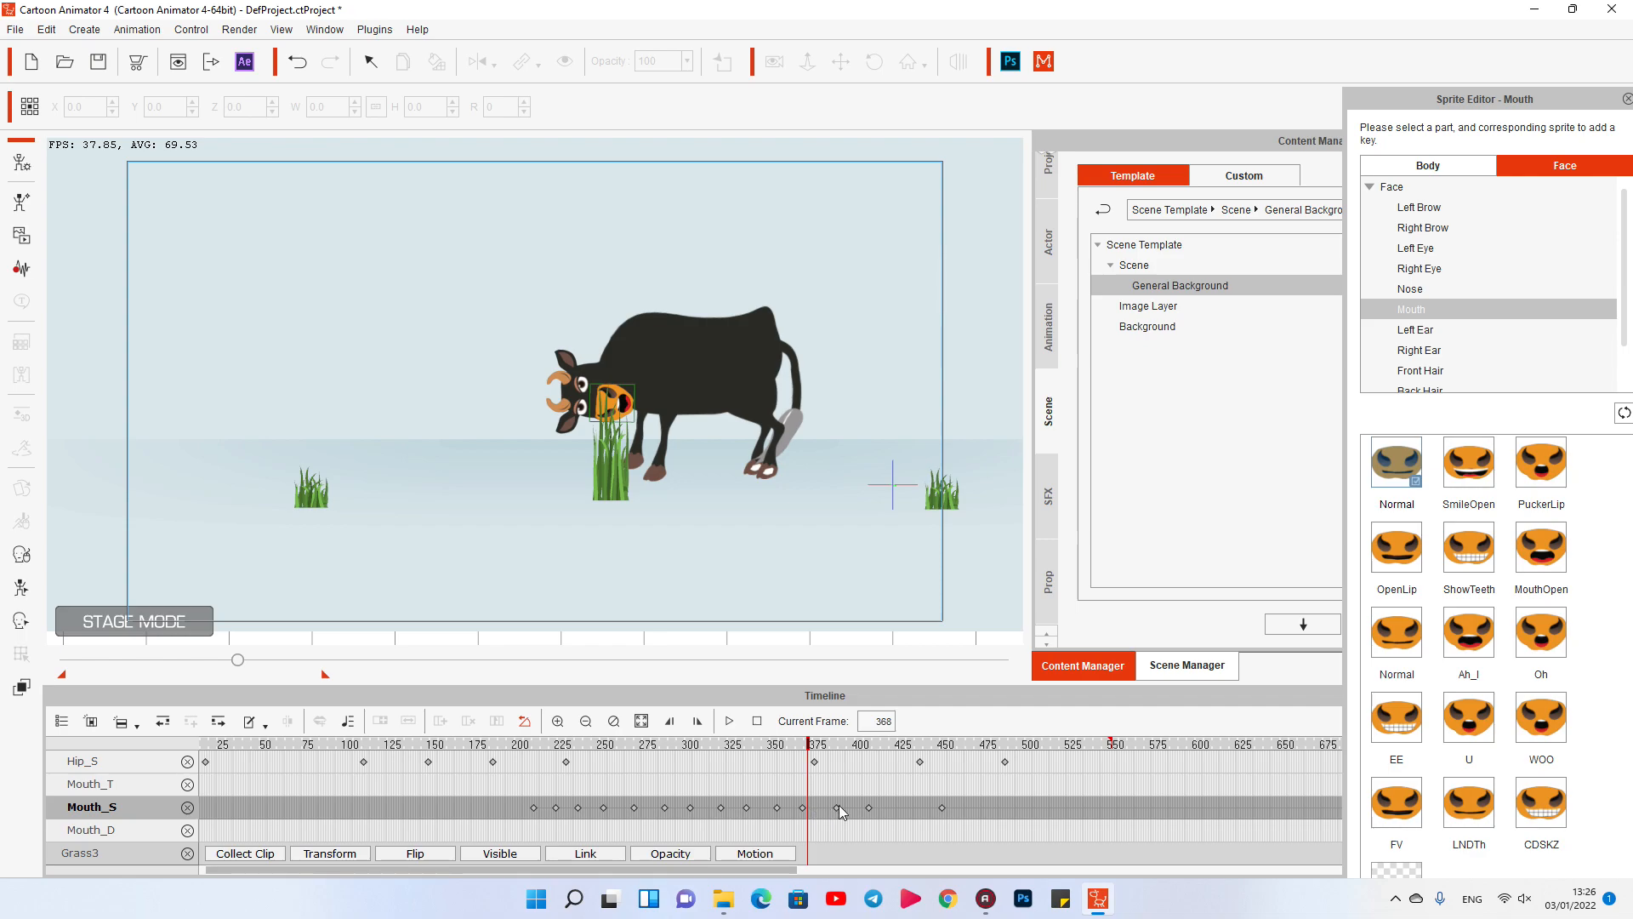
{"action": "left_click_drag", "start_coordinate": [802, 808], "coordinate": [877, 808]}
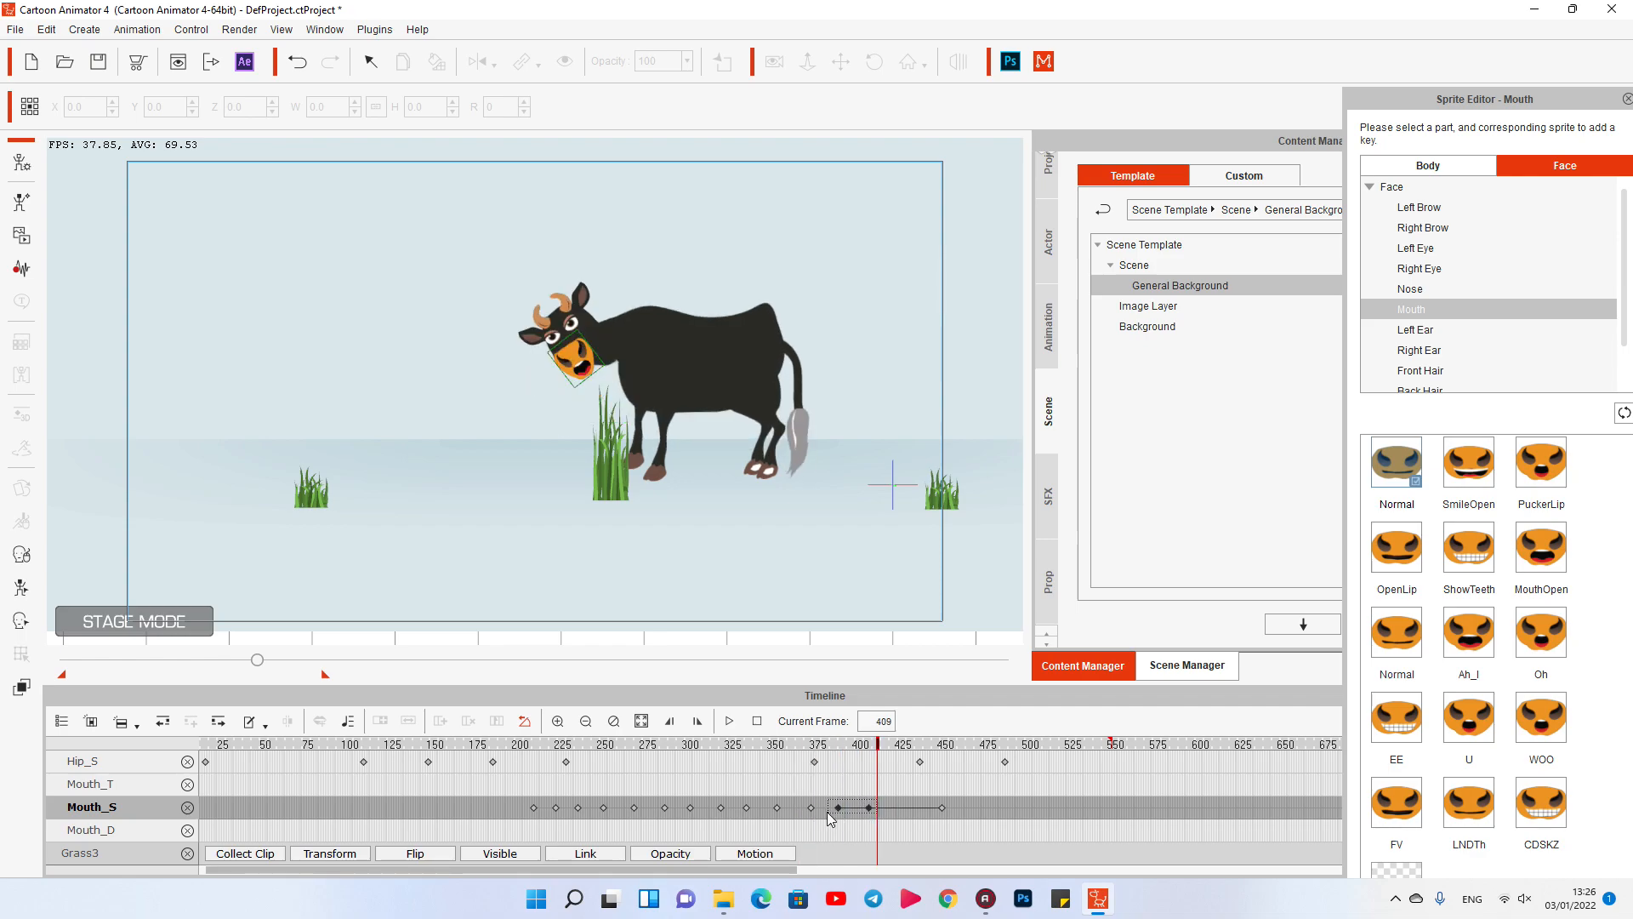
Step: Copy the three Mouth_S keys ending at frame 404 and paste them at frame 404
{"action": "left_click", "coordinate": [829, 813]}
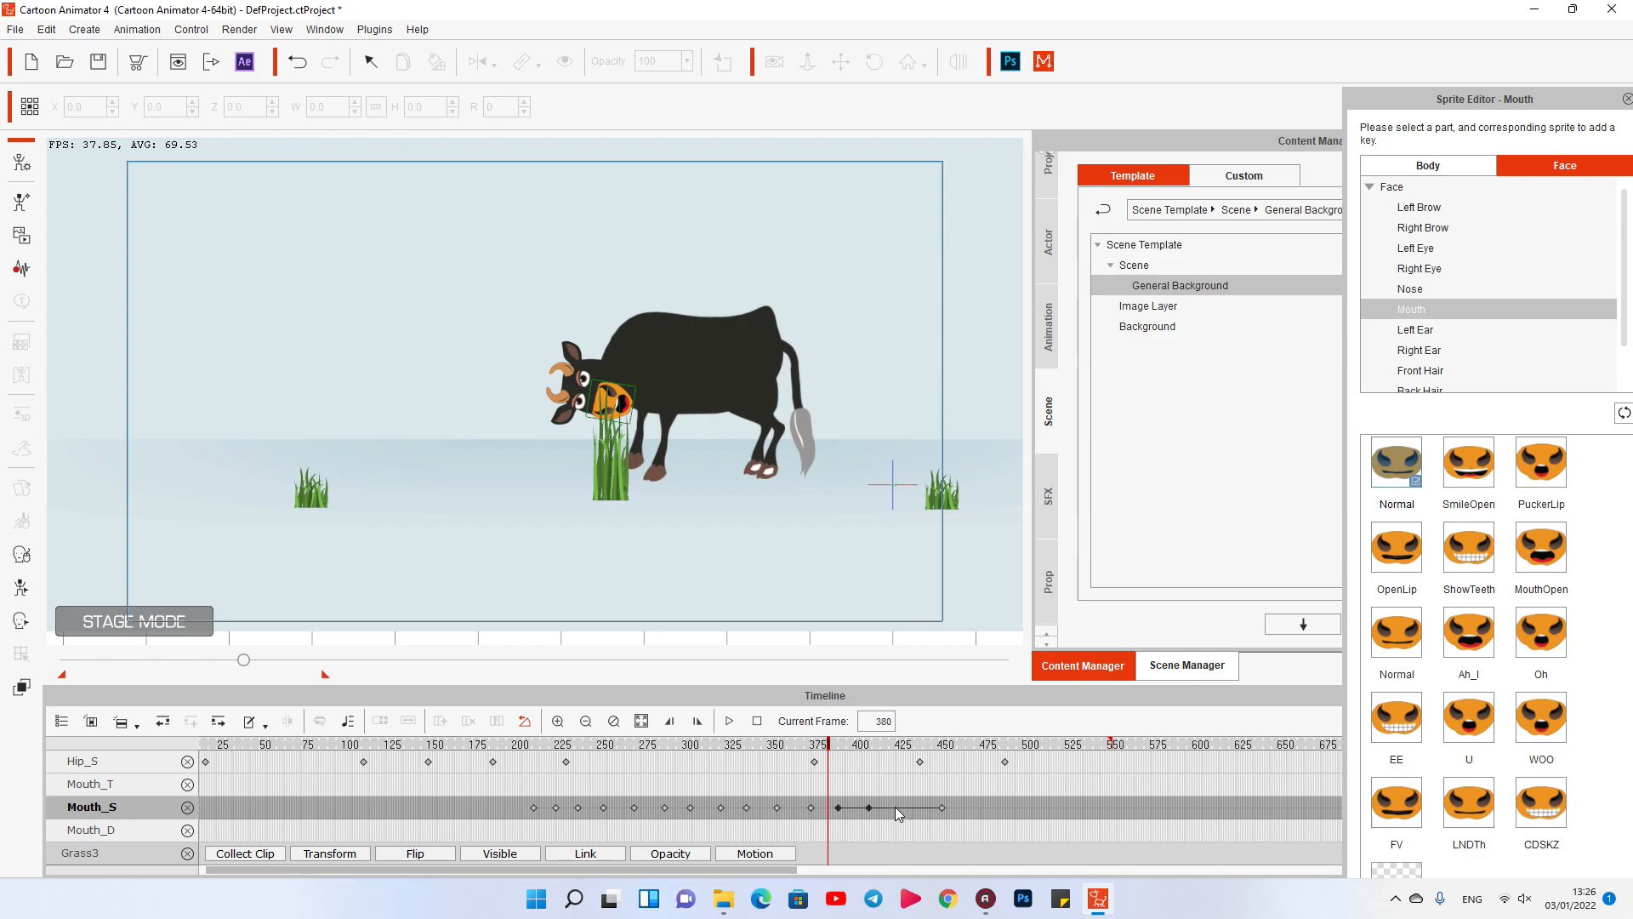
{"action": "left_click", "coordinate": [811, 808]}
{"action": "left_click", "coordinate": [869, 808]}
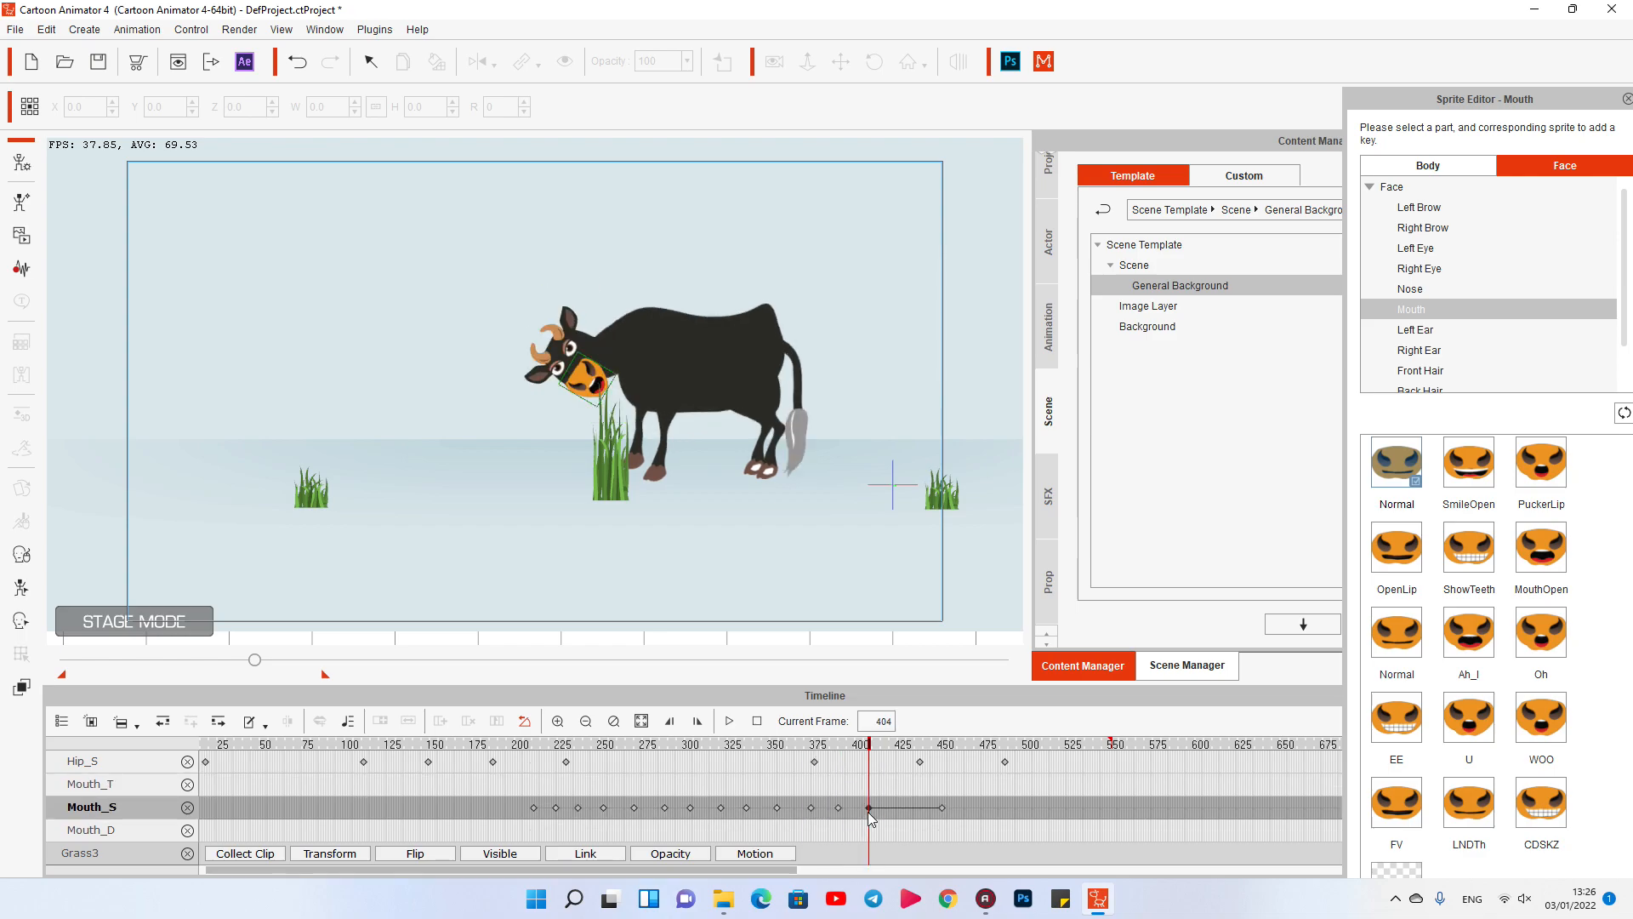
{"action": "key", "text": "ctrl+v"}
Step: Play the animation from about frame 210 to review the faster chewing
{"action": "left_click_drag", "start_coordinate": [815, 746], "coordinate": [537, 740]}
{"action": "key", "text": "space"}
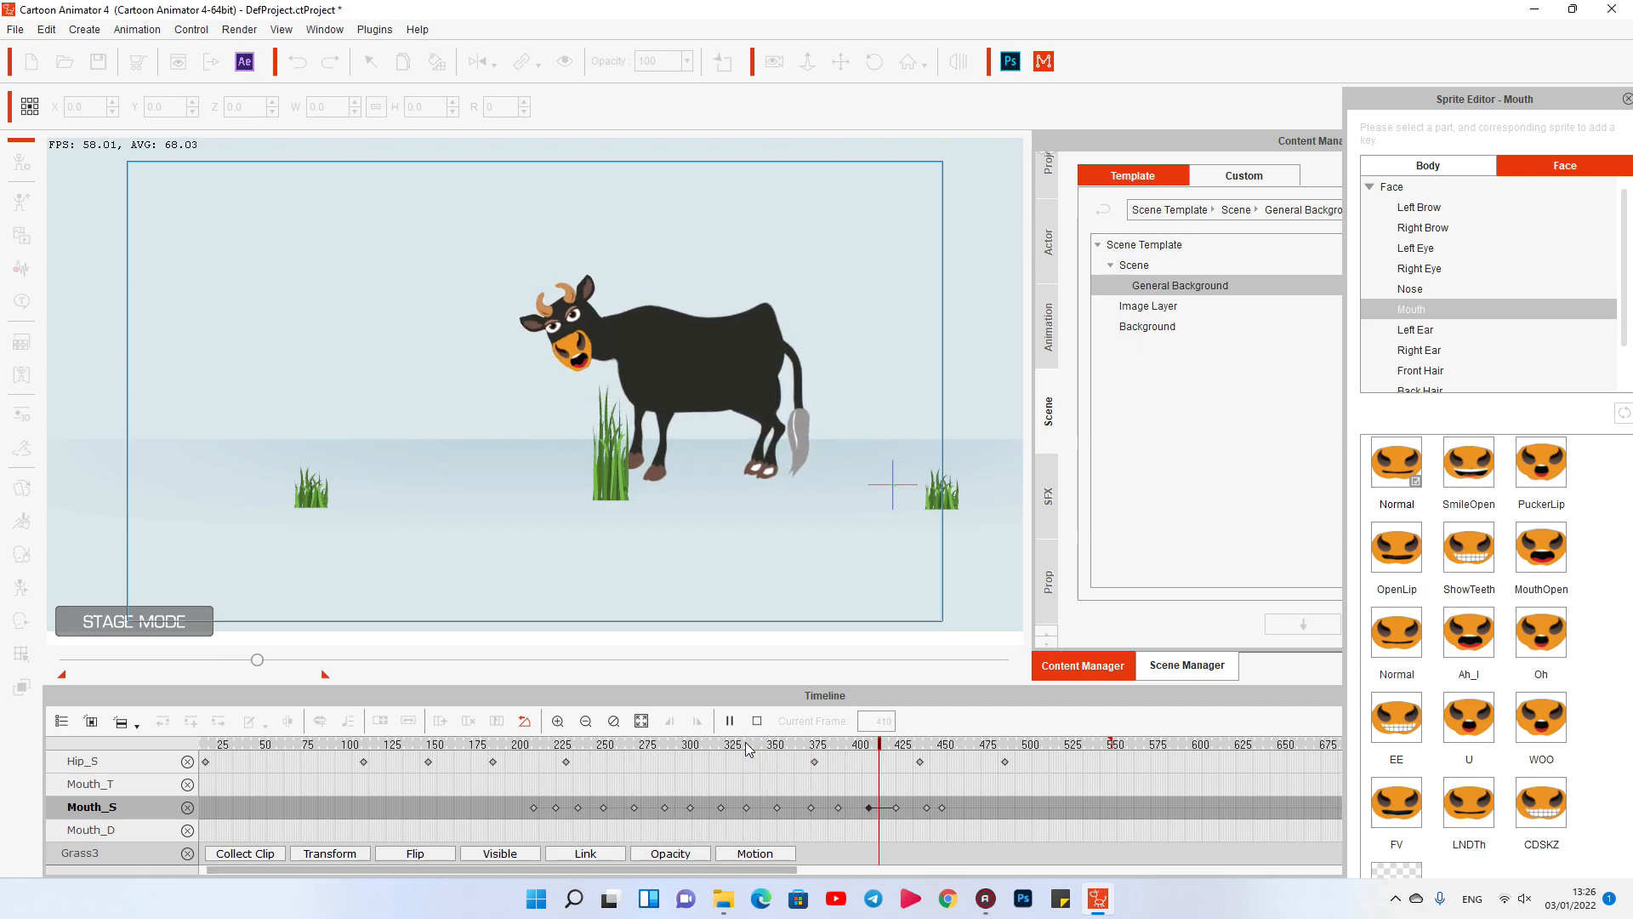
{"action": "left_click", "coordinate": [945, 745]}
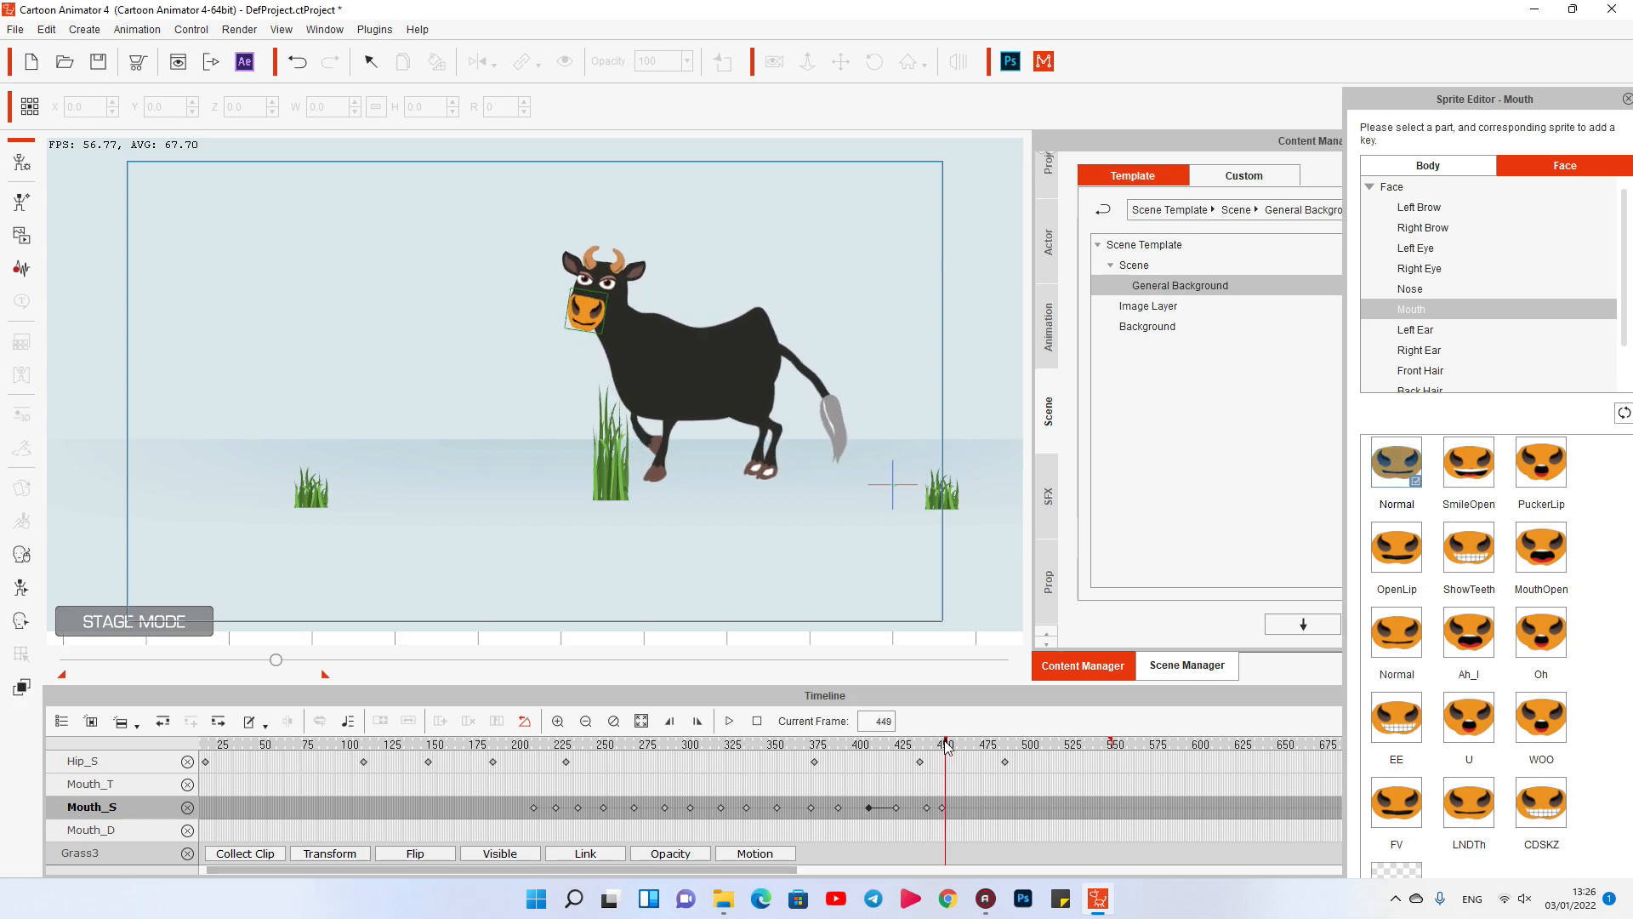
Step: Select the tall grass at the cow's mouth, go to frame 219 and open the Prop Key Editor for it
{"action": "left_click_drag", "start_coordinate": [945, 745], "coordinate": [559, 746]}
{"action": "left_click", "coordinate": [604, 464]}
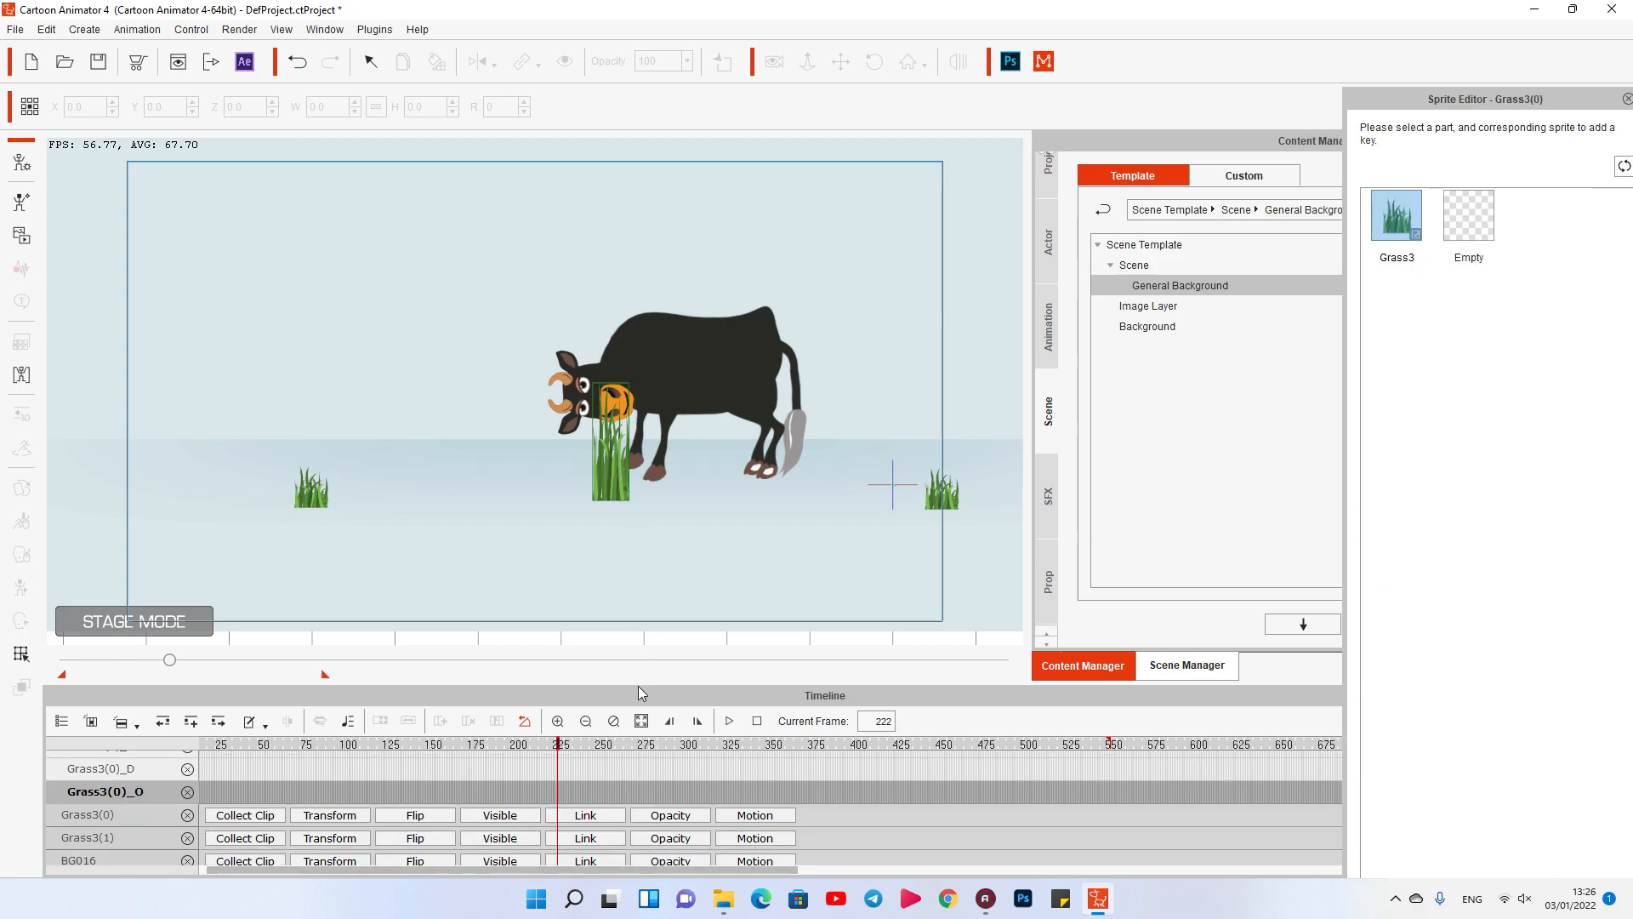
{"action": "left_click", "coordinate": [20, 653]}
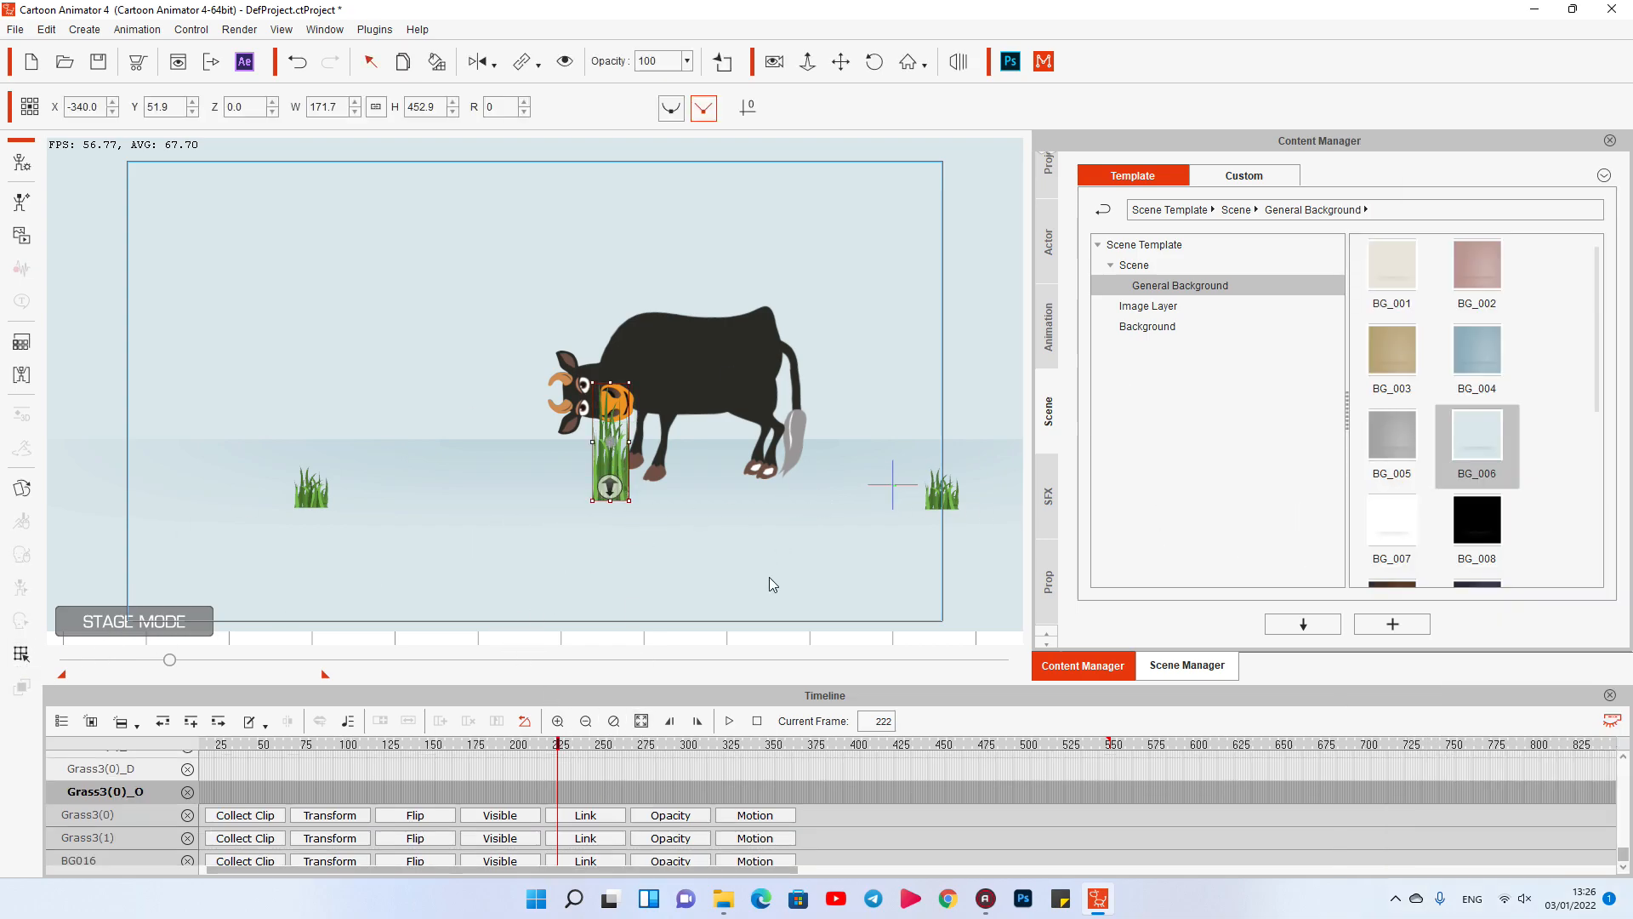
{"action": "scroll", "coordinate": [569, 763], "scroll_direction": "up", "scroll_amount": 5}
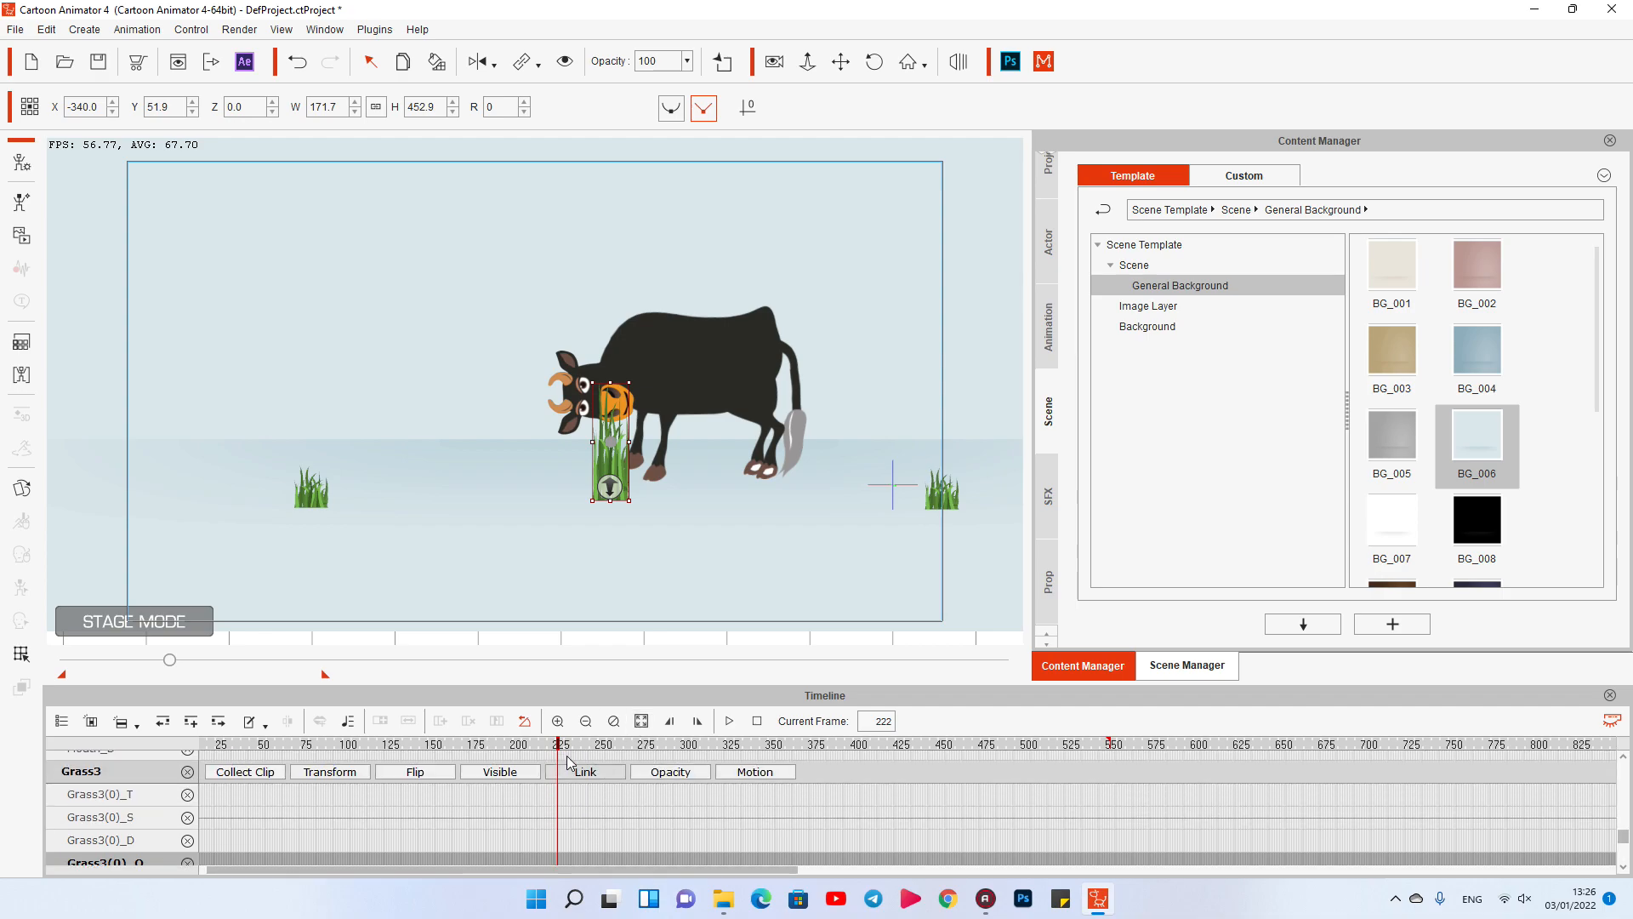
{"action": "scroll", "coordinate": [596, 804], "scroll_direction": "up", "scroll_amount": 1}
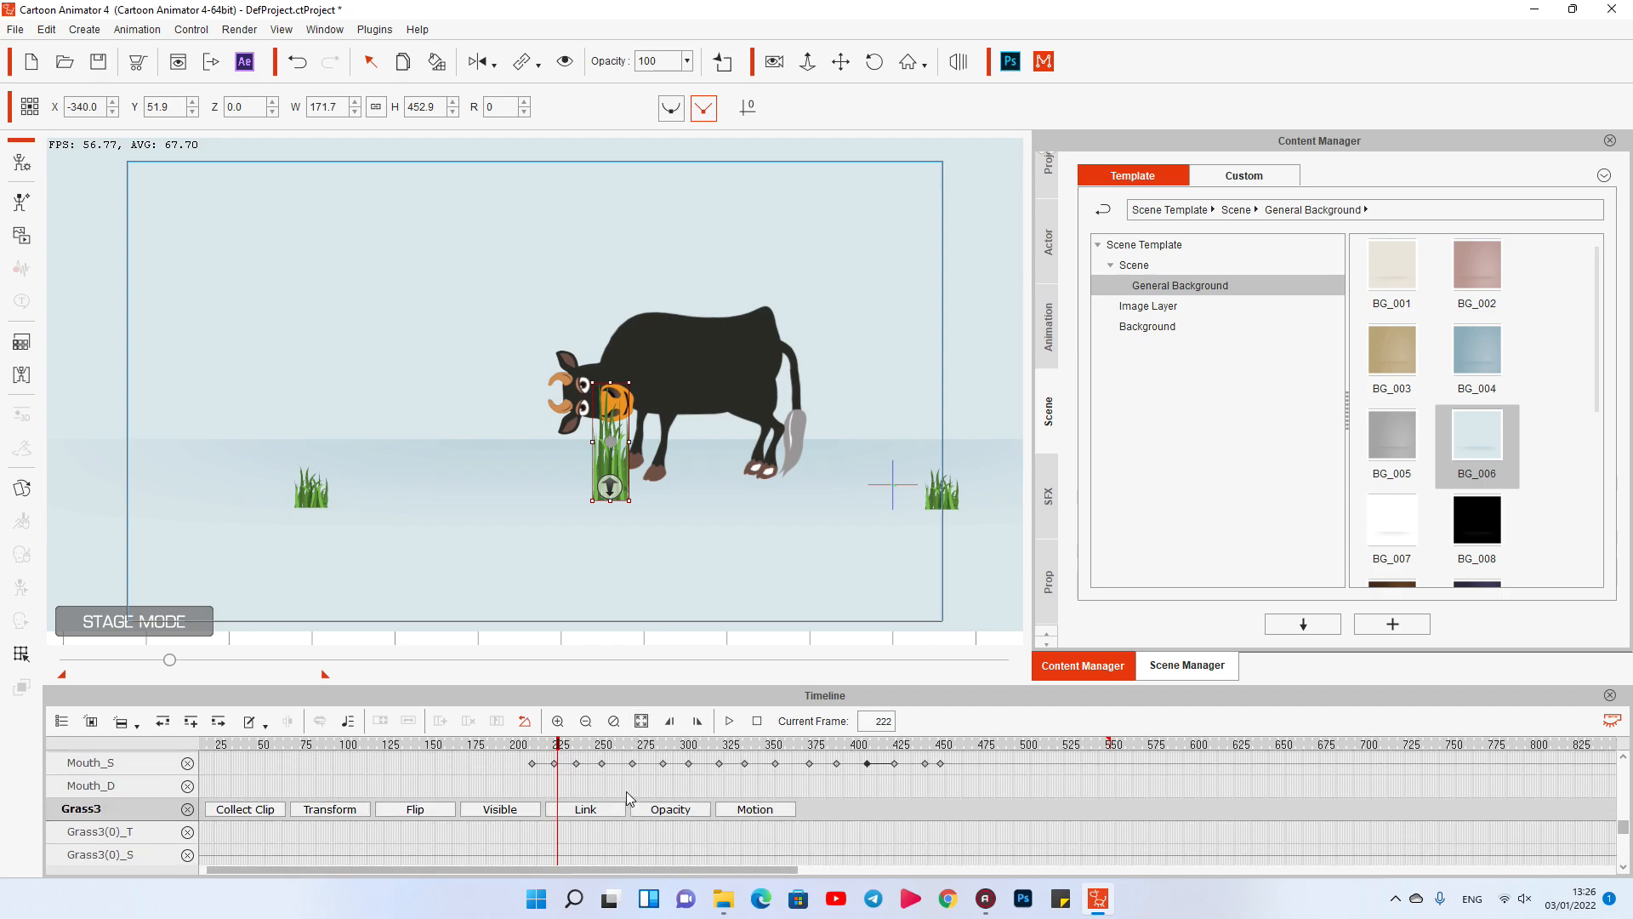
{"action": "left_click", "coordinate": [552, 746]}
{"action": "mouse_move", "coordinate": [552, 746]}
{"action": "left_mouse_down"}
{"action": "mouse_move", "coordinate": [537, 750]}
{"action": "mouse_move", "coordinate": [568, 752]}
{"action": "mouse_move", "coordinate": [553, 752]}
{"action": "left_mouse_up"}
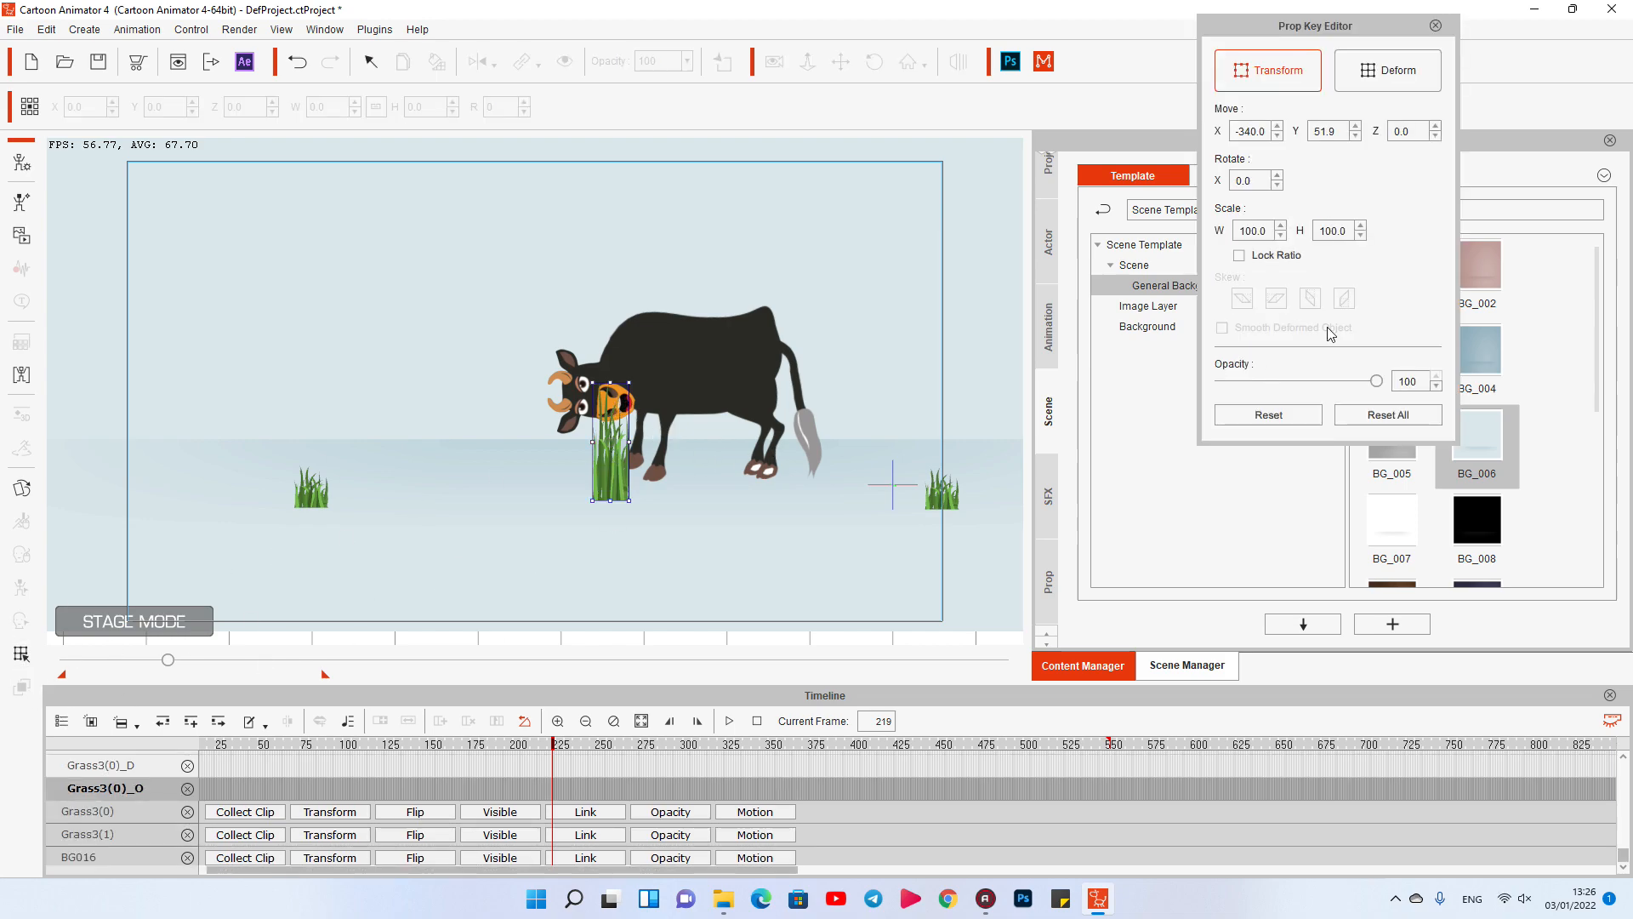
Step: In Deform mode at frame 219, pull the top of the tall grass down to just below the cow's mouth
{"action": "left_click", "coordinate": [1380, 65]}
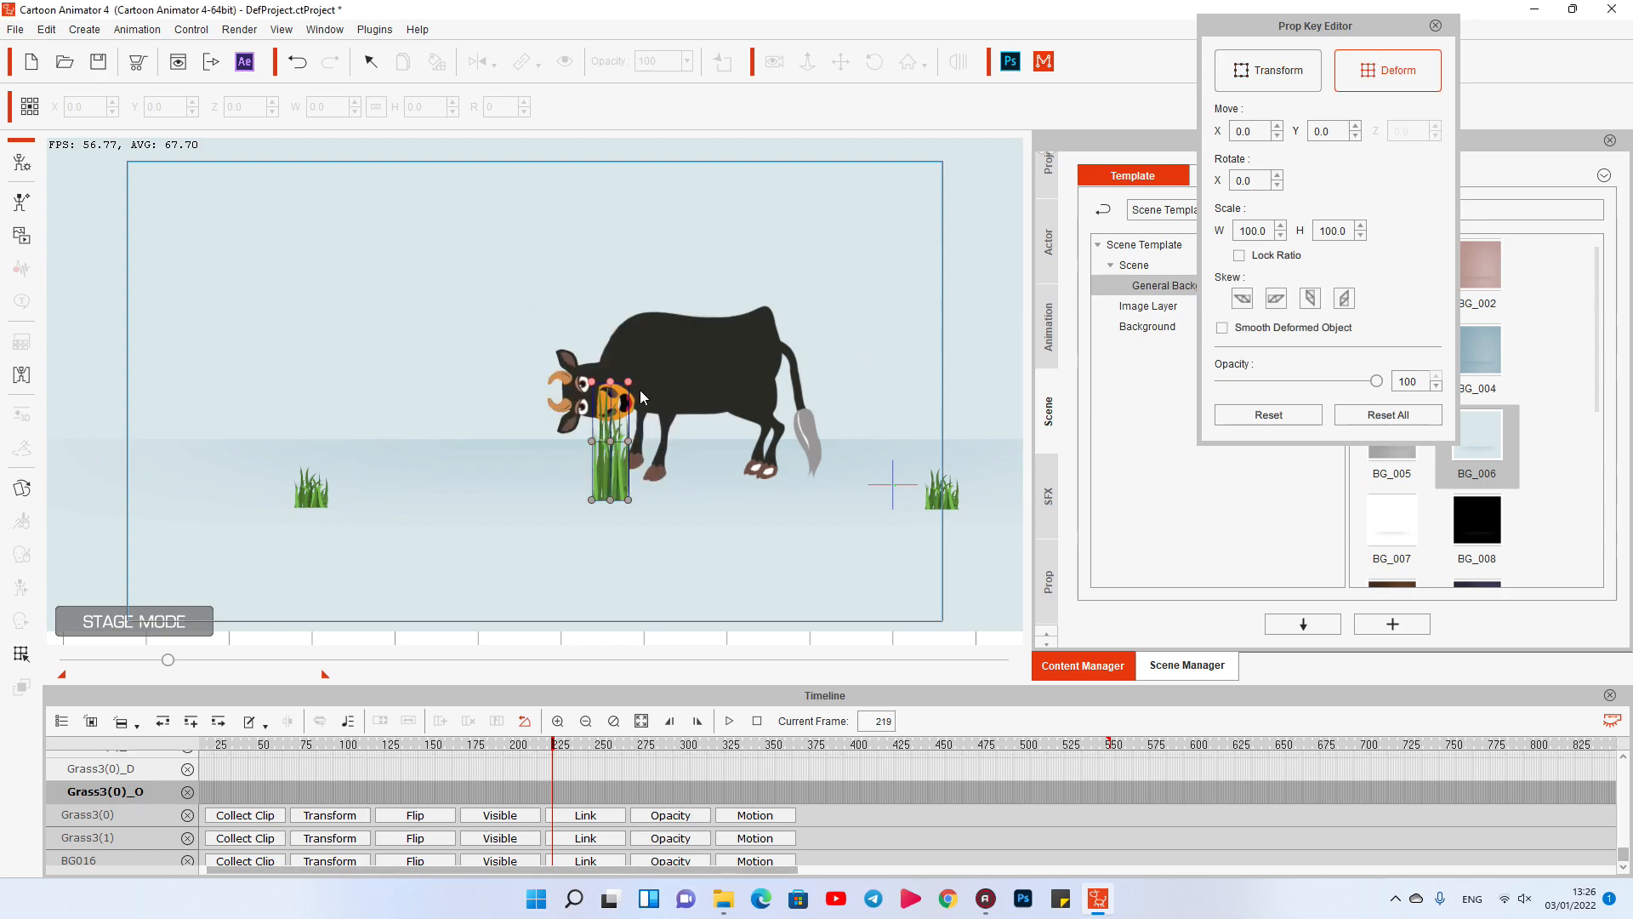
{"action": "mouse_move", "coordinate": [612, 380]}
{"action": "left_mouse_down"}
{"action": "mouse_move", "coordinate": [605, 401]}
{"action": "mouse_move", "coordinate": [621, 405]}
{"action": "left_mouse_up"}
{"action": "scroll", "coordinate": [620, 777], "scroll_direction": "up", "scroll_amount": 1}
{"action": "scroll", "coordinate": [618, 767], "scroll_direction": "up", "scroll_amount": 2}
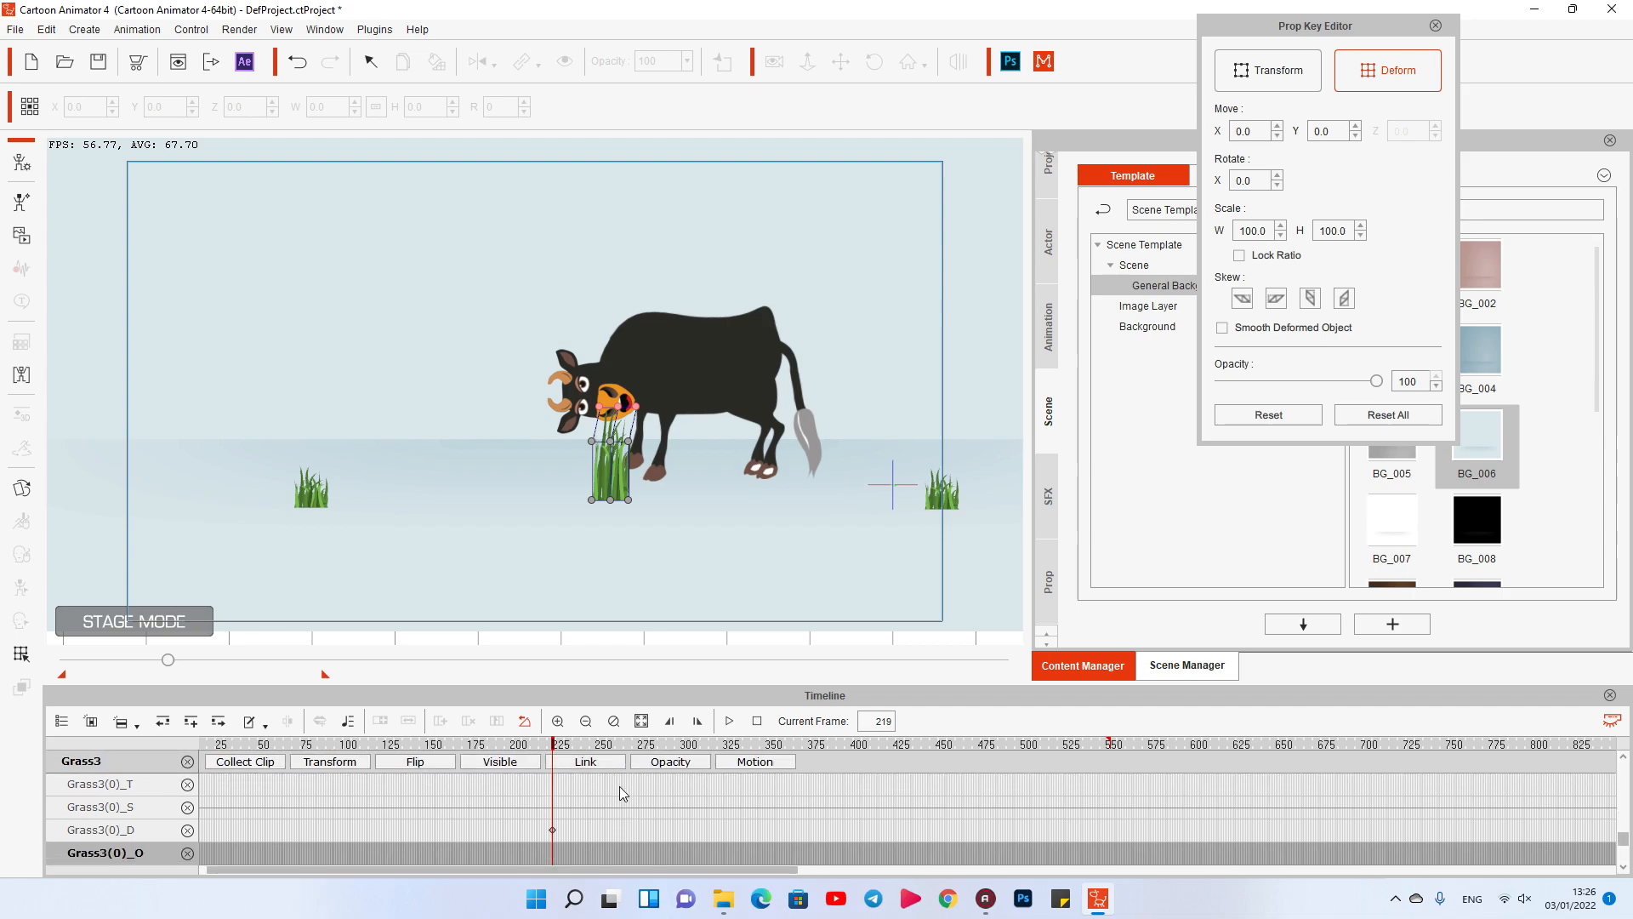
{"action": "scroll", "coordinate": [620, 795], "scroll_direction": "down", "scroll_amount": 1}
{"action": "scroll", "coordinate": [619, 808], "scroll_direction": "down", "scroll_amount": 2}
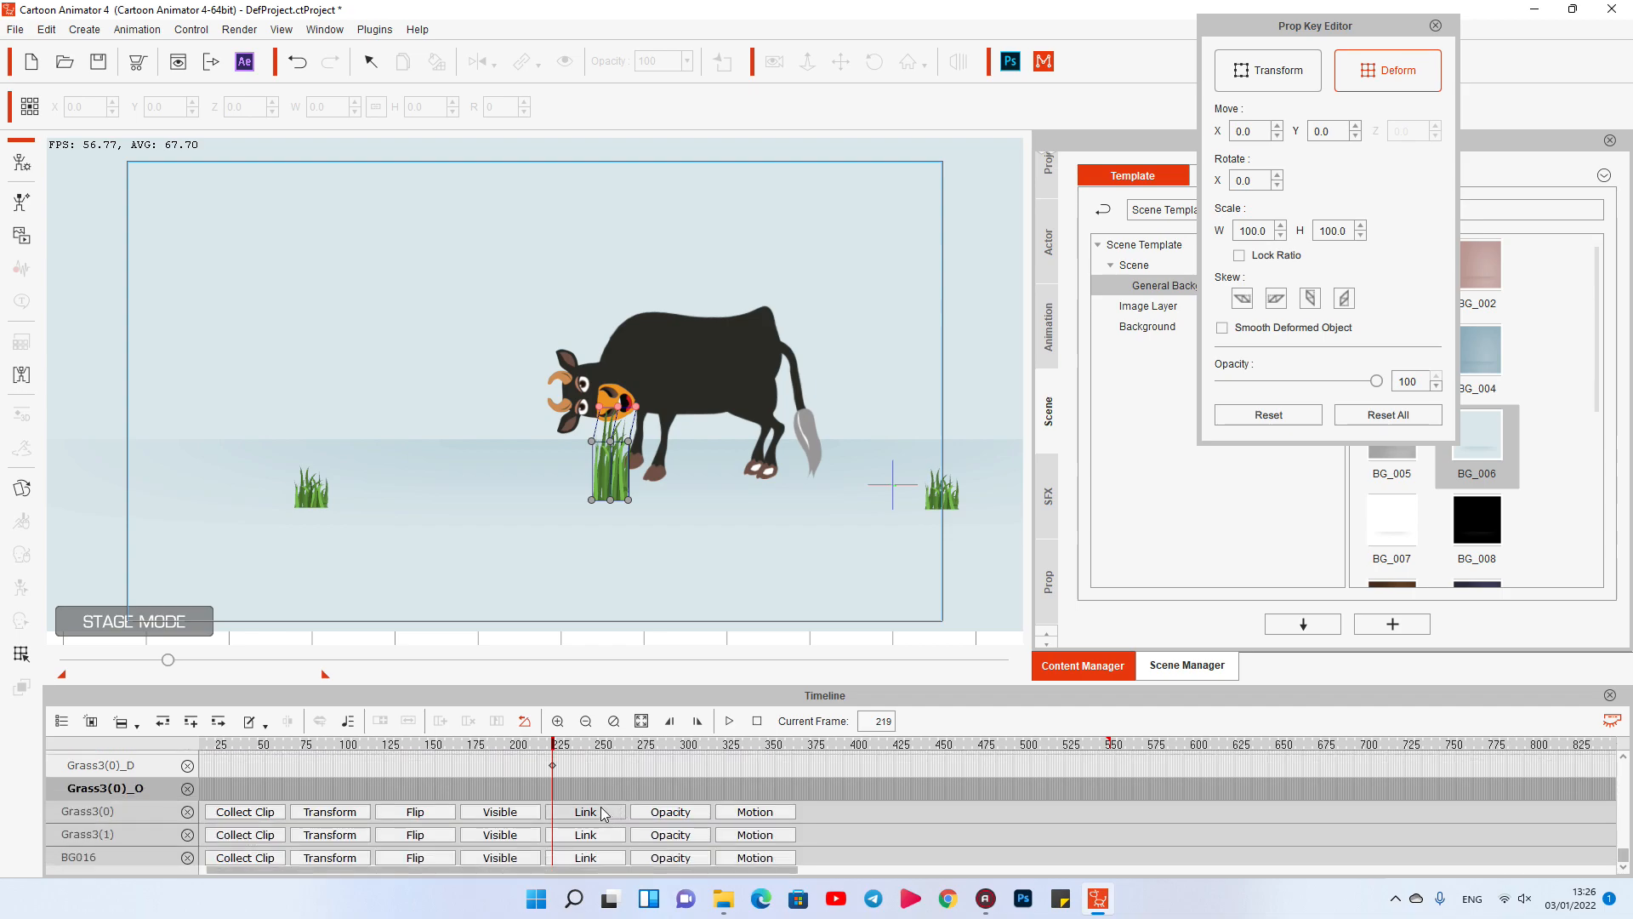
Step: Show only the tall grass's related tracks and key a reset of all its transform and deform values at frame 394
{"action": "left_click", "coordinate": [91, 721]}
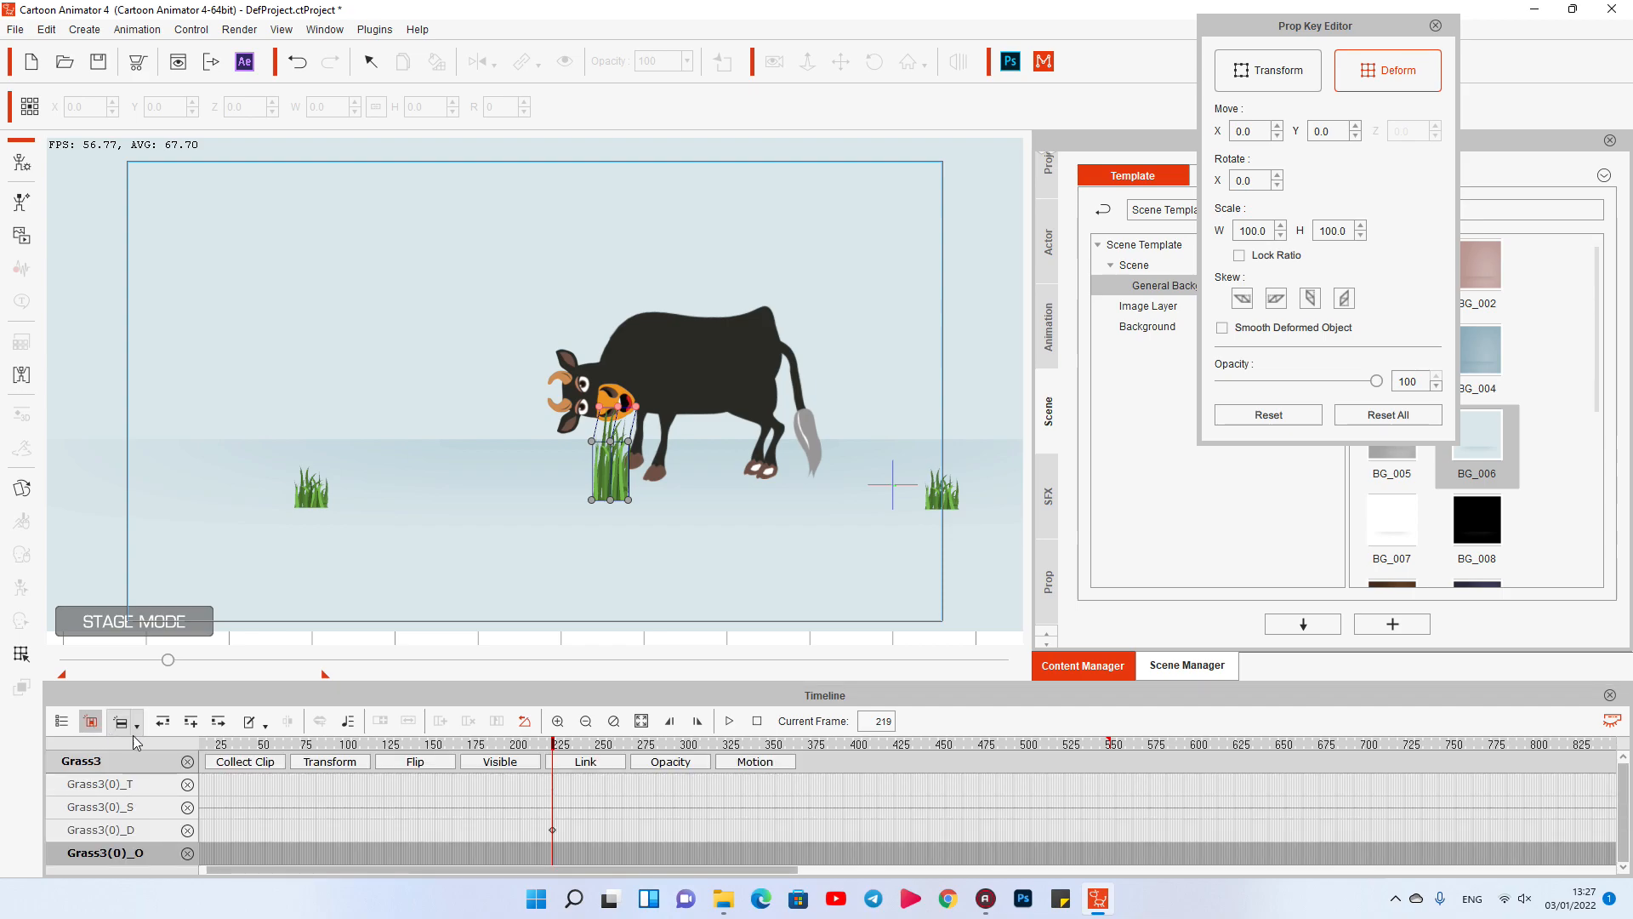
{"action": "left_click_drag", "start_coordinate": [553, 750], "coordinate": [852, 745]}
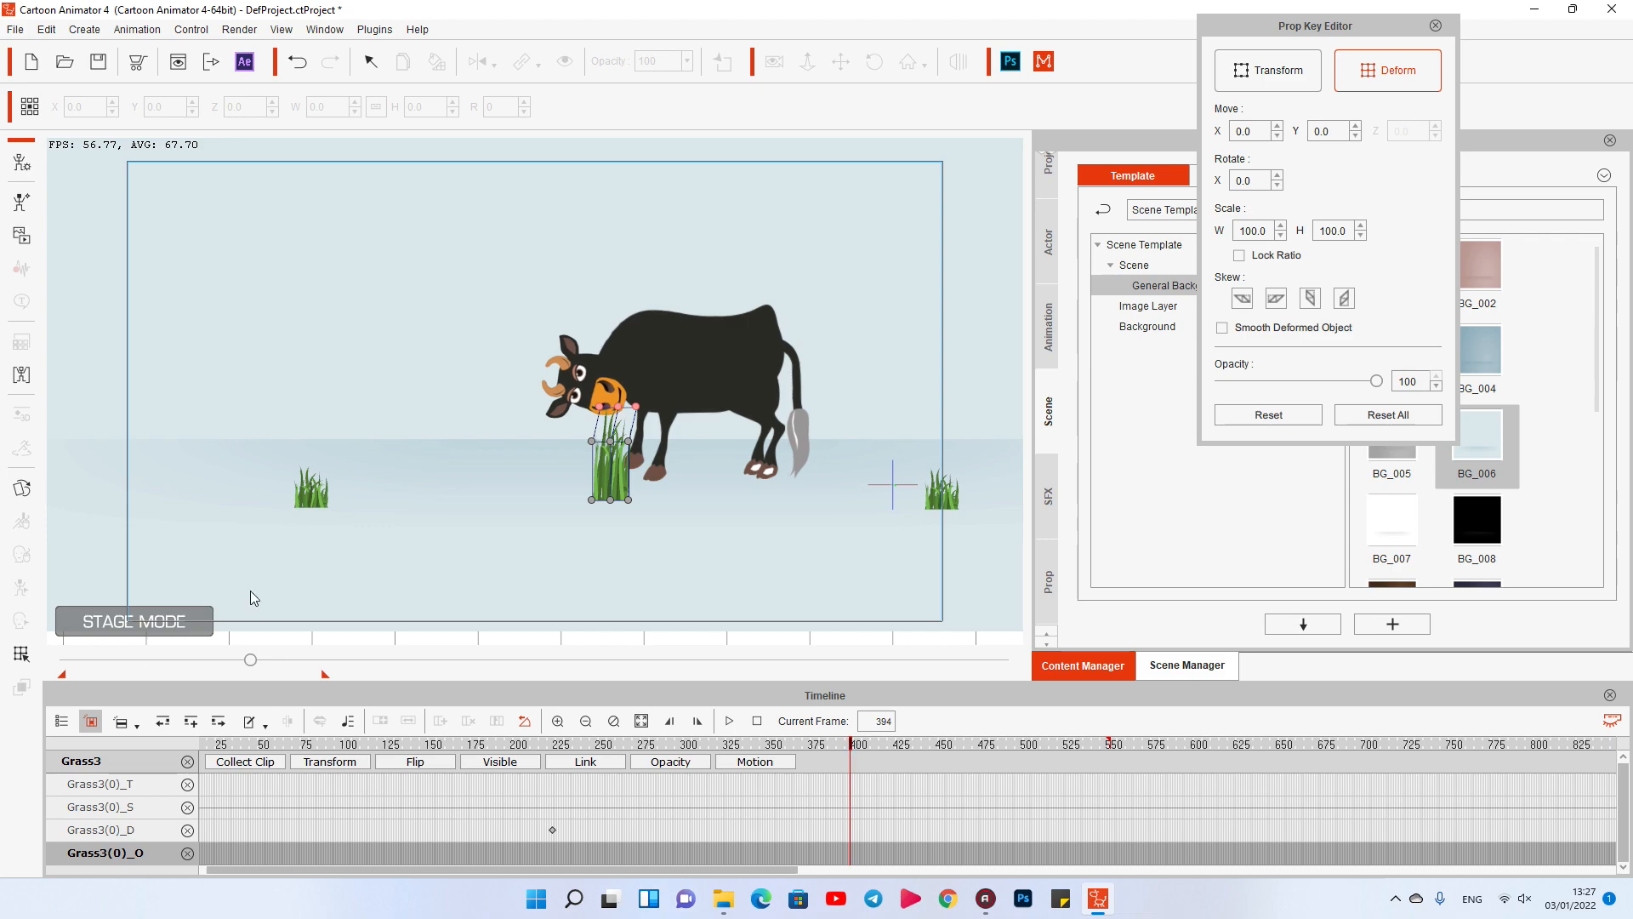
{"action": "left_click", "coordinate": [1382, 415]}
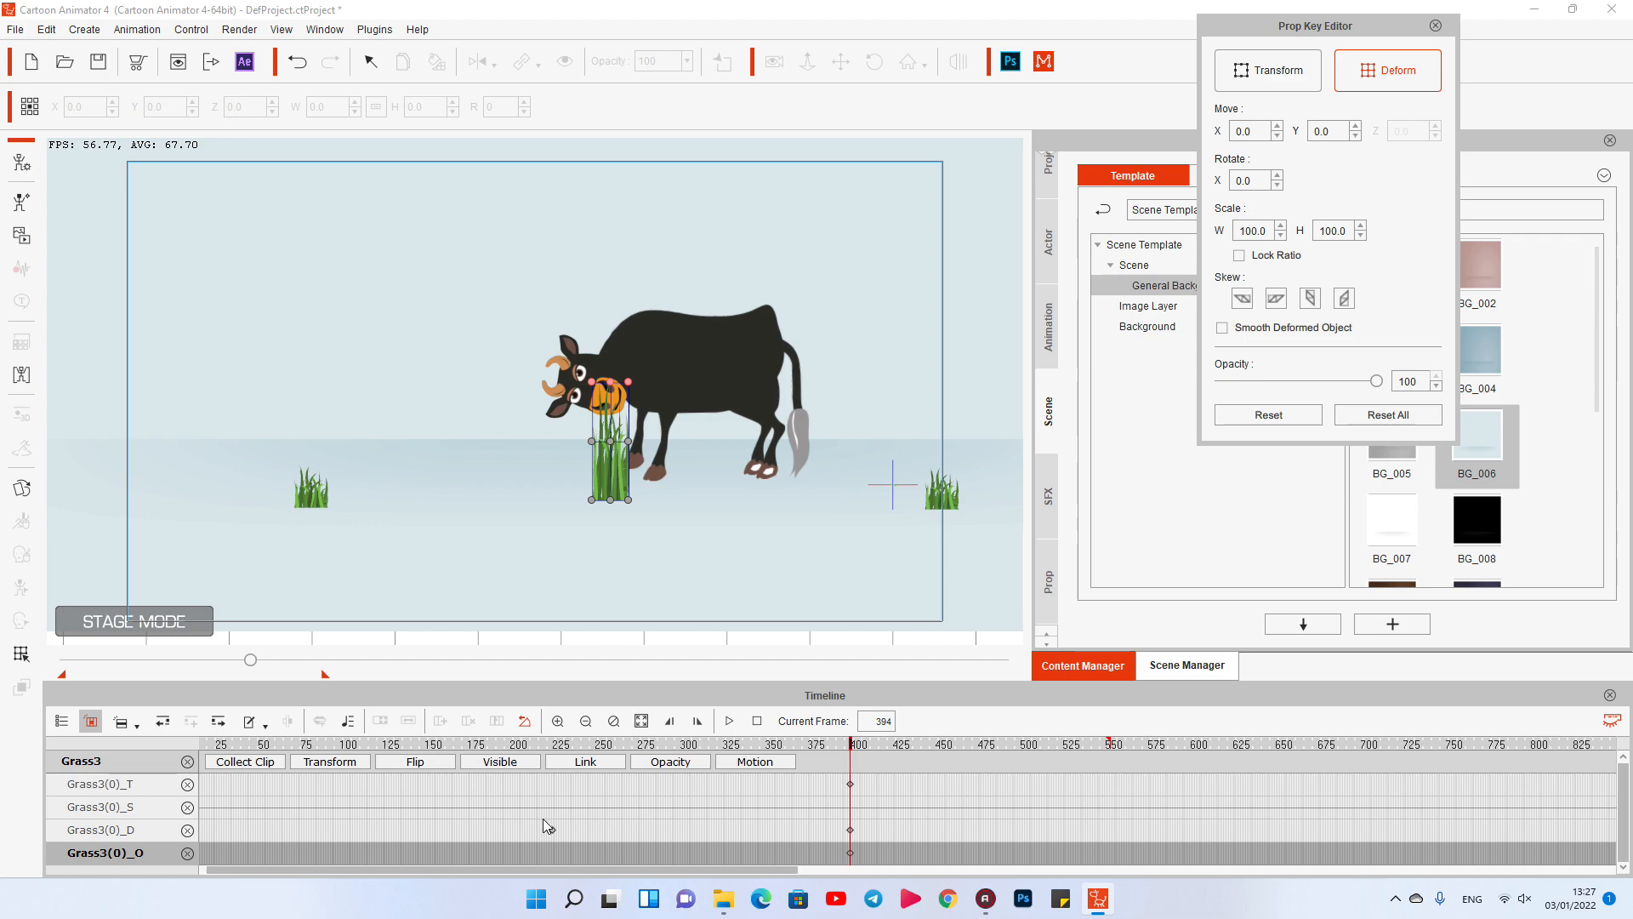
Step: Key a reset of all the tall grass's transform and deform values at frames 219 and 207
{"action": "left_click", "coordinate": [553, 746]}
{"action": "left_click", "coordinate": [1389, 415]}
{"action": "left_click_drag", "start_coordinate": [553, 746], "coordinate": [535, 747]}
{"action": "left_click", "coordinate": [1383, 421]}
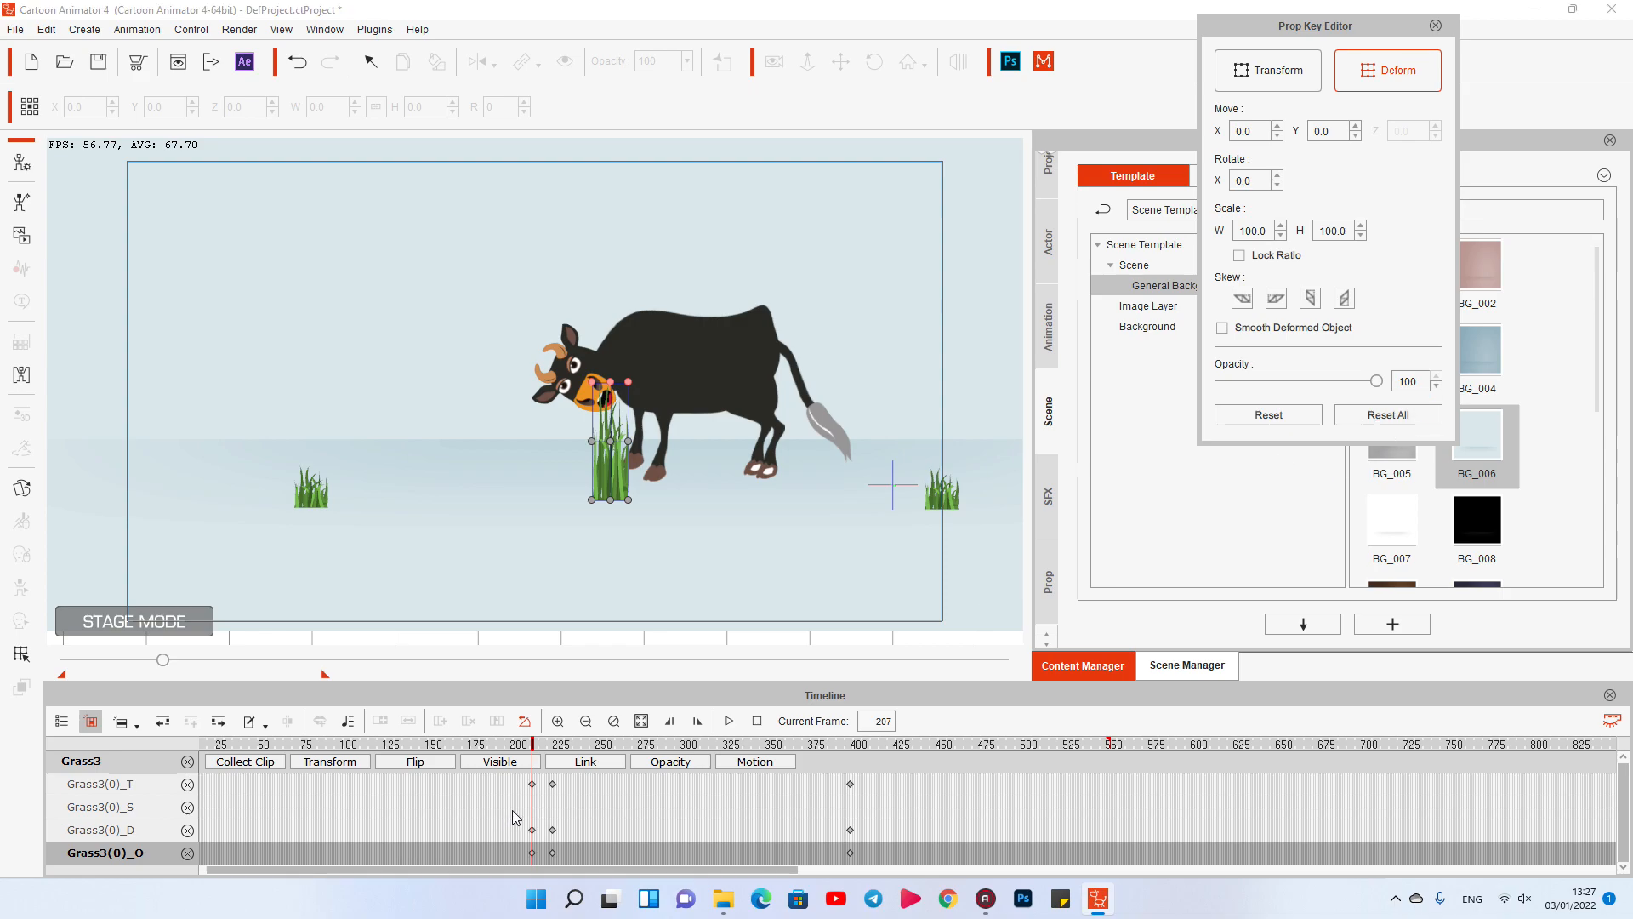
Step: At frame 219, pull the tall grass's top deform points down to the cow's mouth, and key further deforms from frame 263 to about 355
{"action": "left_click", "coordinate": [554, 748]}
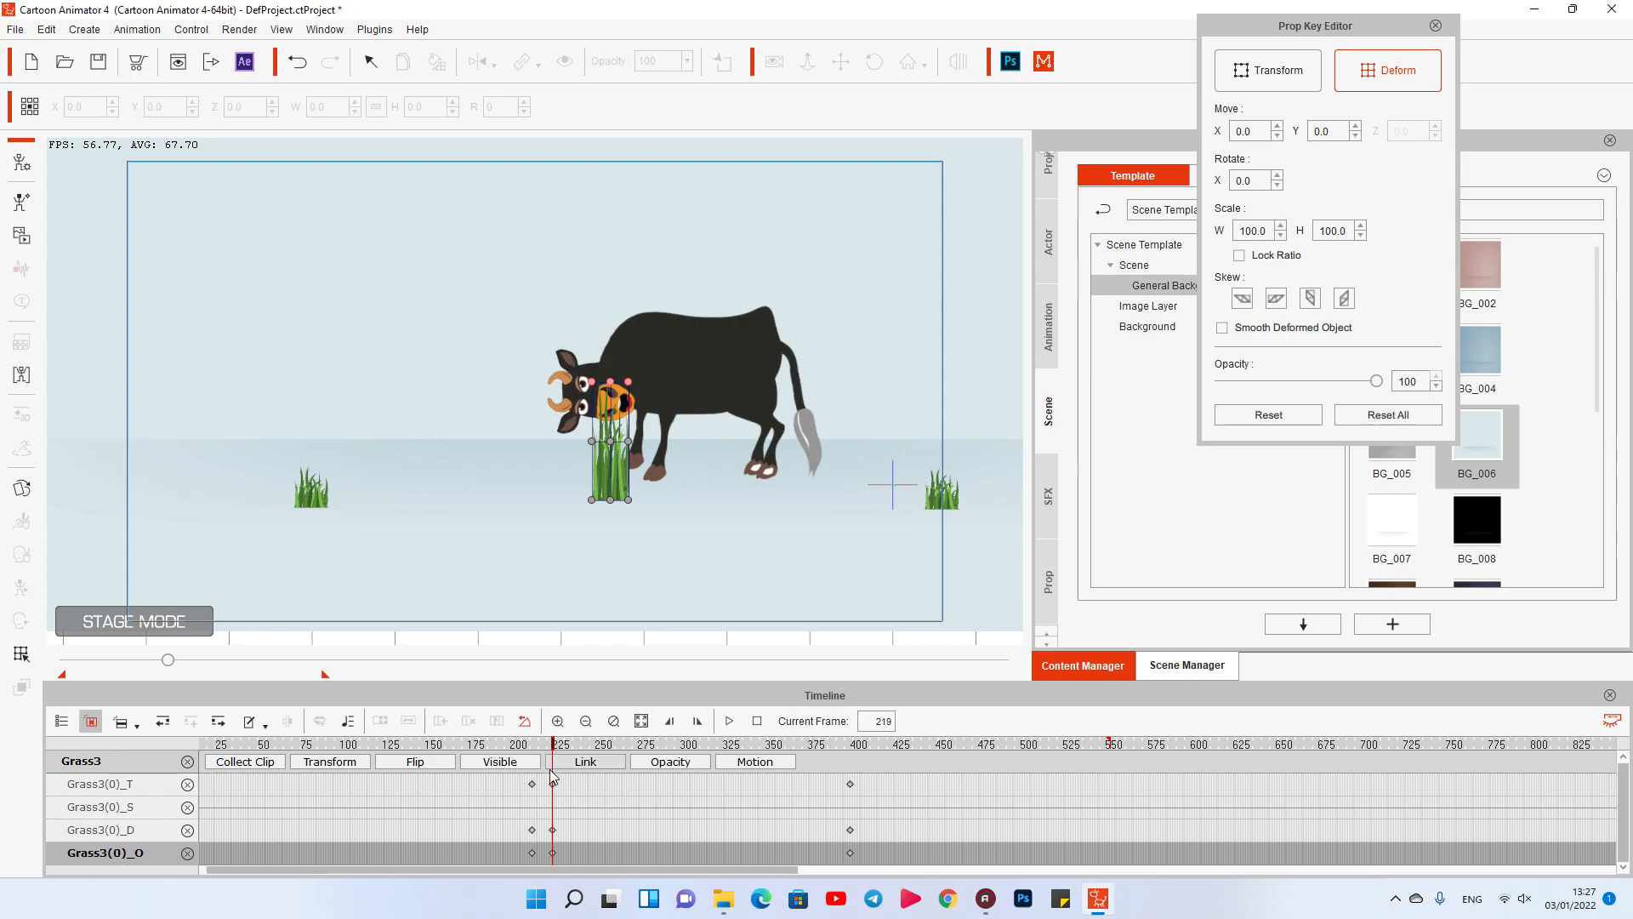
{"action": "left_click", "coordinate": [553, 784]}
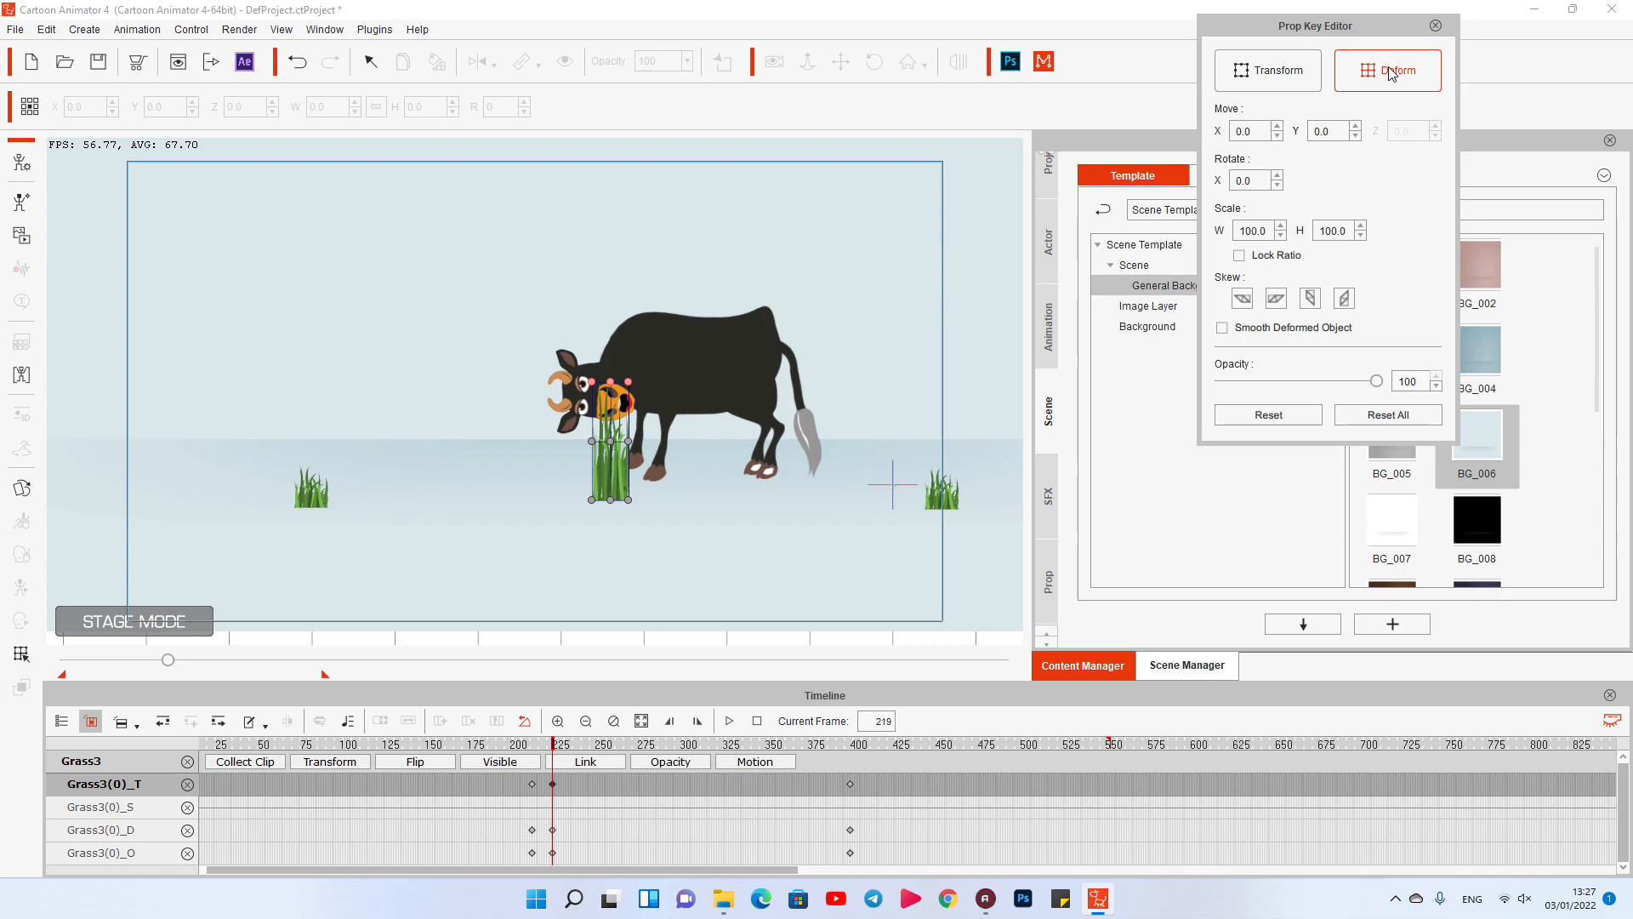
{"action": "left_click_drag", "start_coordinate": [547, 351], "coordinate": [646, 407]}
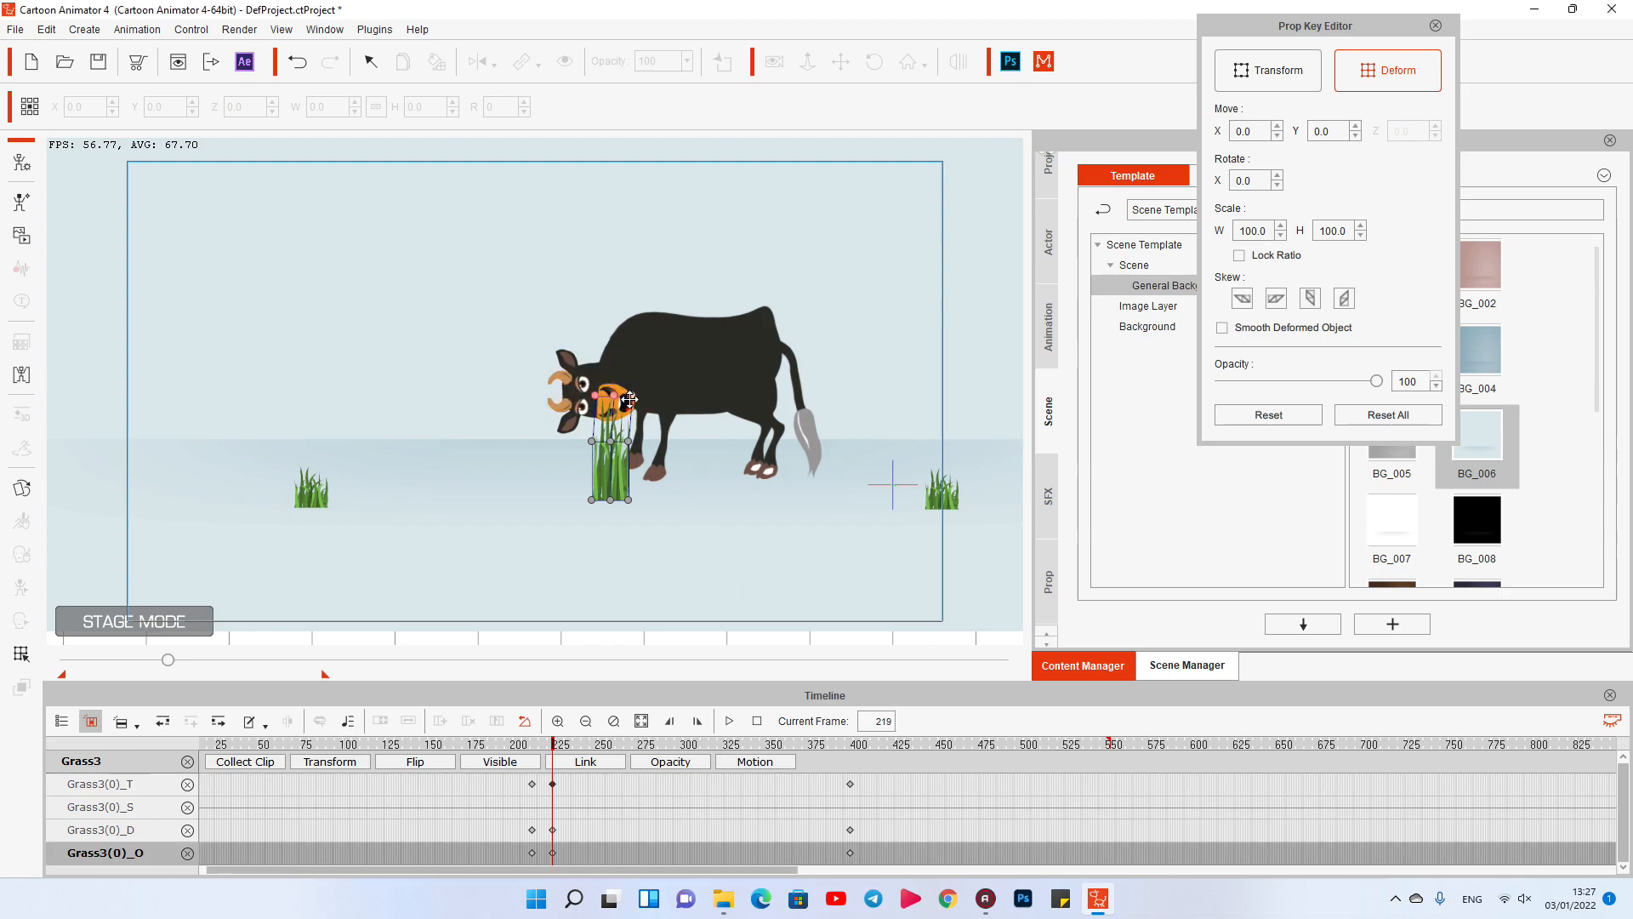
{"action": "left_click_drag", "start_coordinate": [553, 746], "coordinate": [782, 744]}
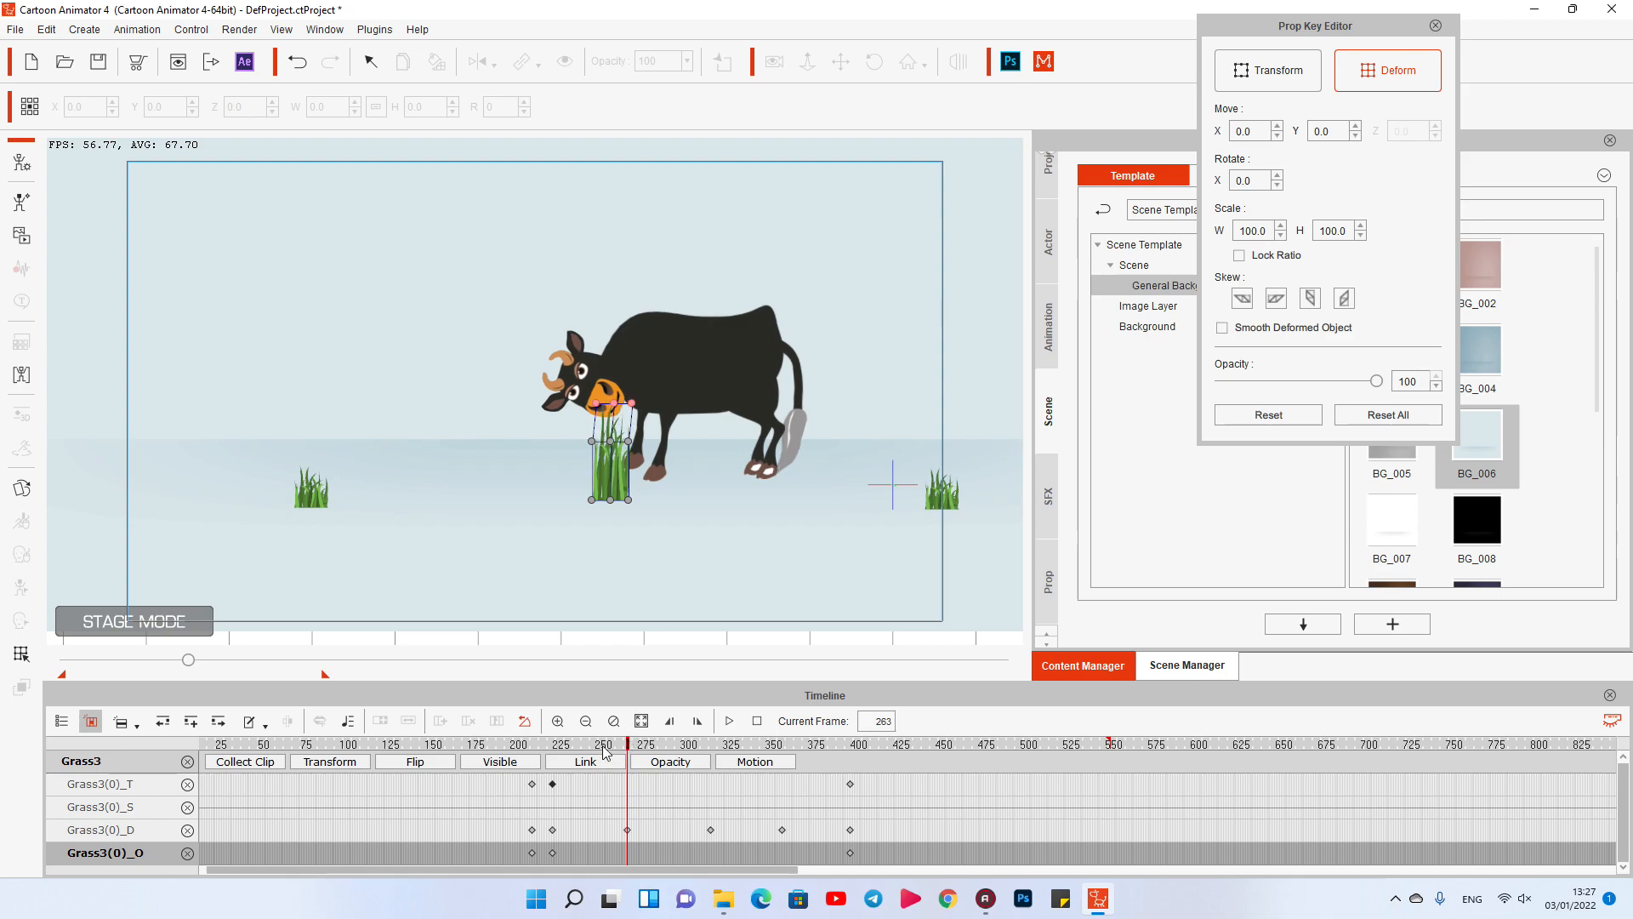
Step: Shift the tall grass's top deform points to follow the mouth at frames 233, 290, 335, 374, 248 and 326, and play the result
{"action": "left_click_drag", "start_coordinate": [610, 747], "coordinate": [578, 763]}
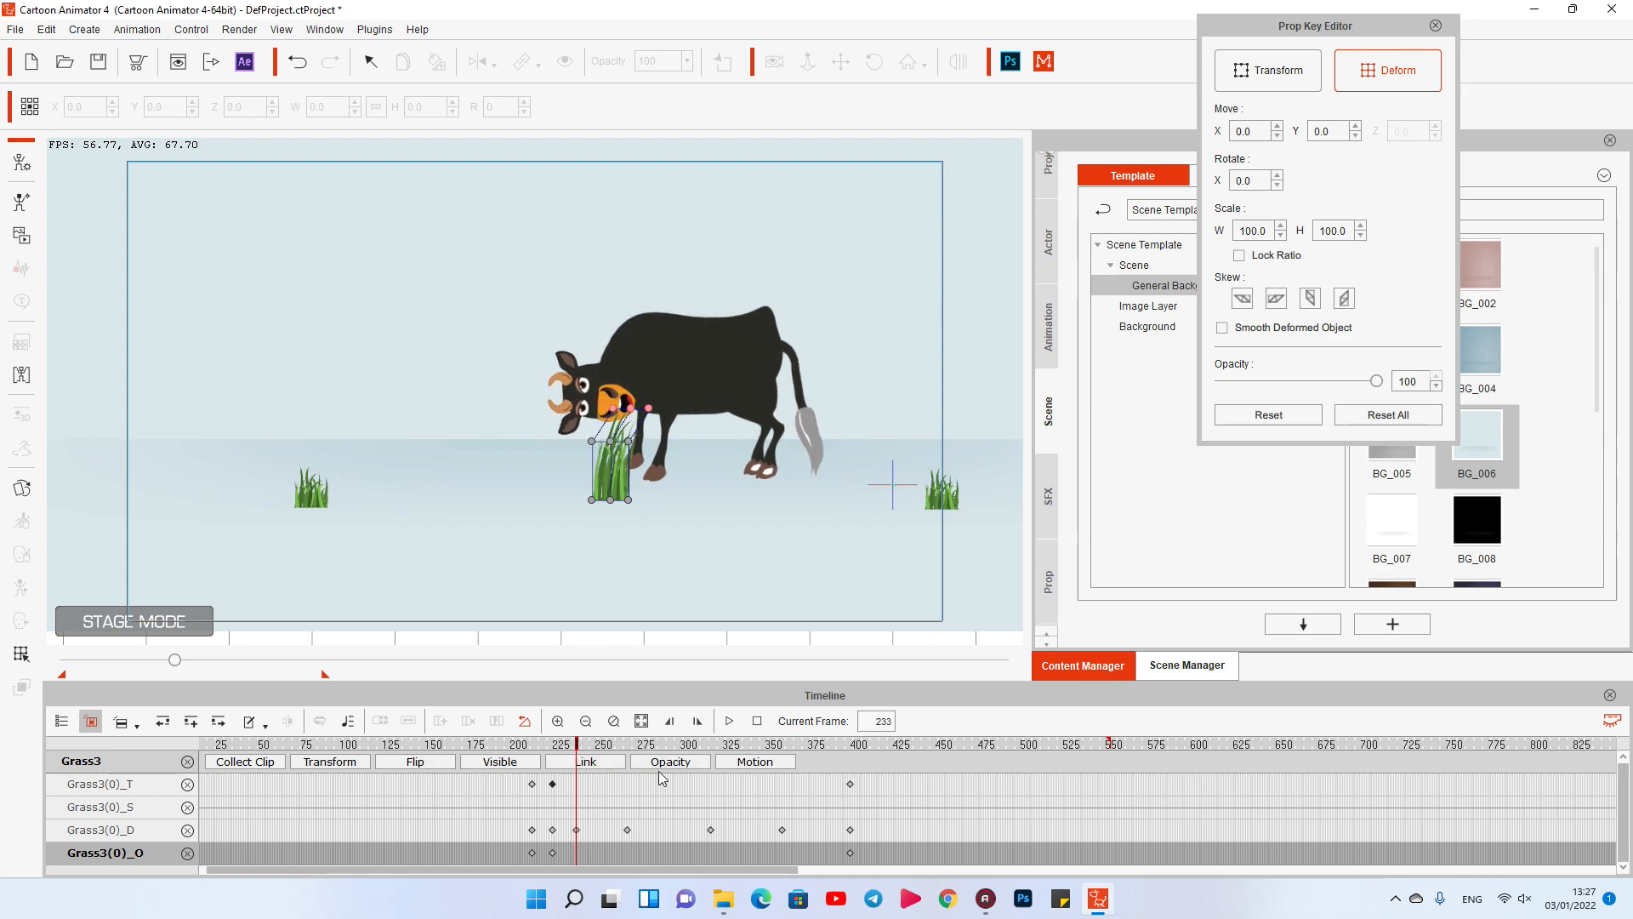
{"action": "left_click", "coordinate": [670, 747]}
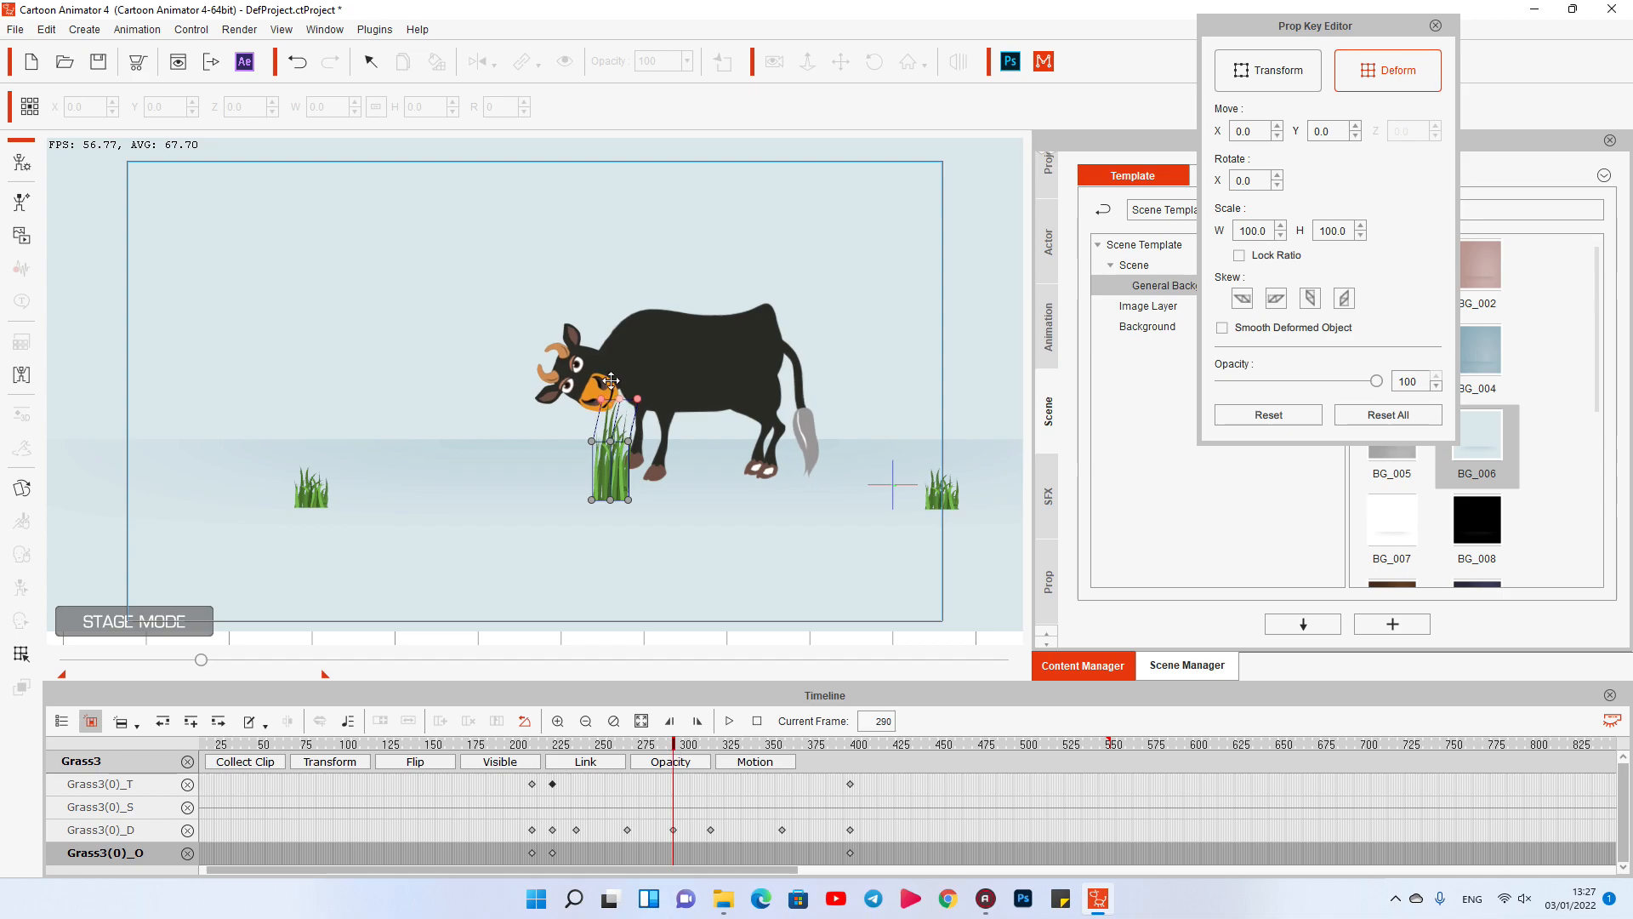
{"action": "left_click_drag", "start_coordinate": [613, 382], "coordinate": [590, 371]}
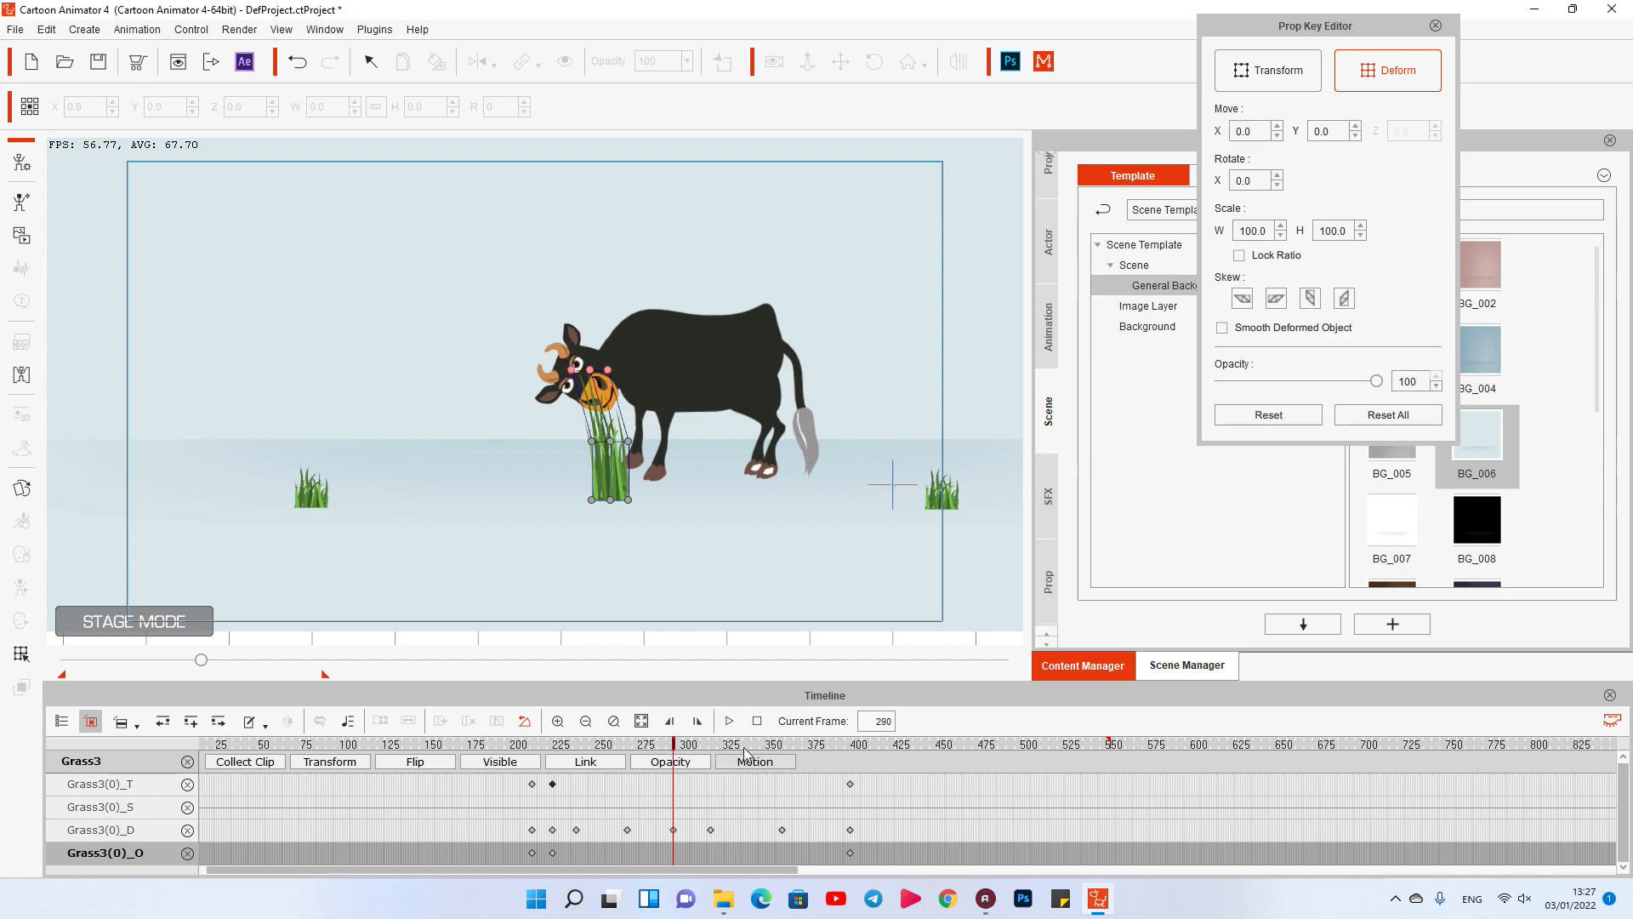
{"action": "left_click", "coordinate": [750, 747]}
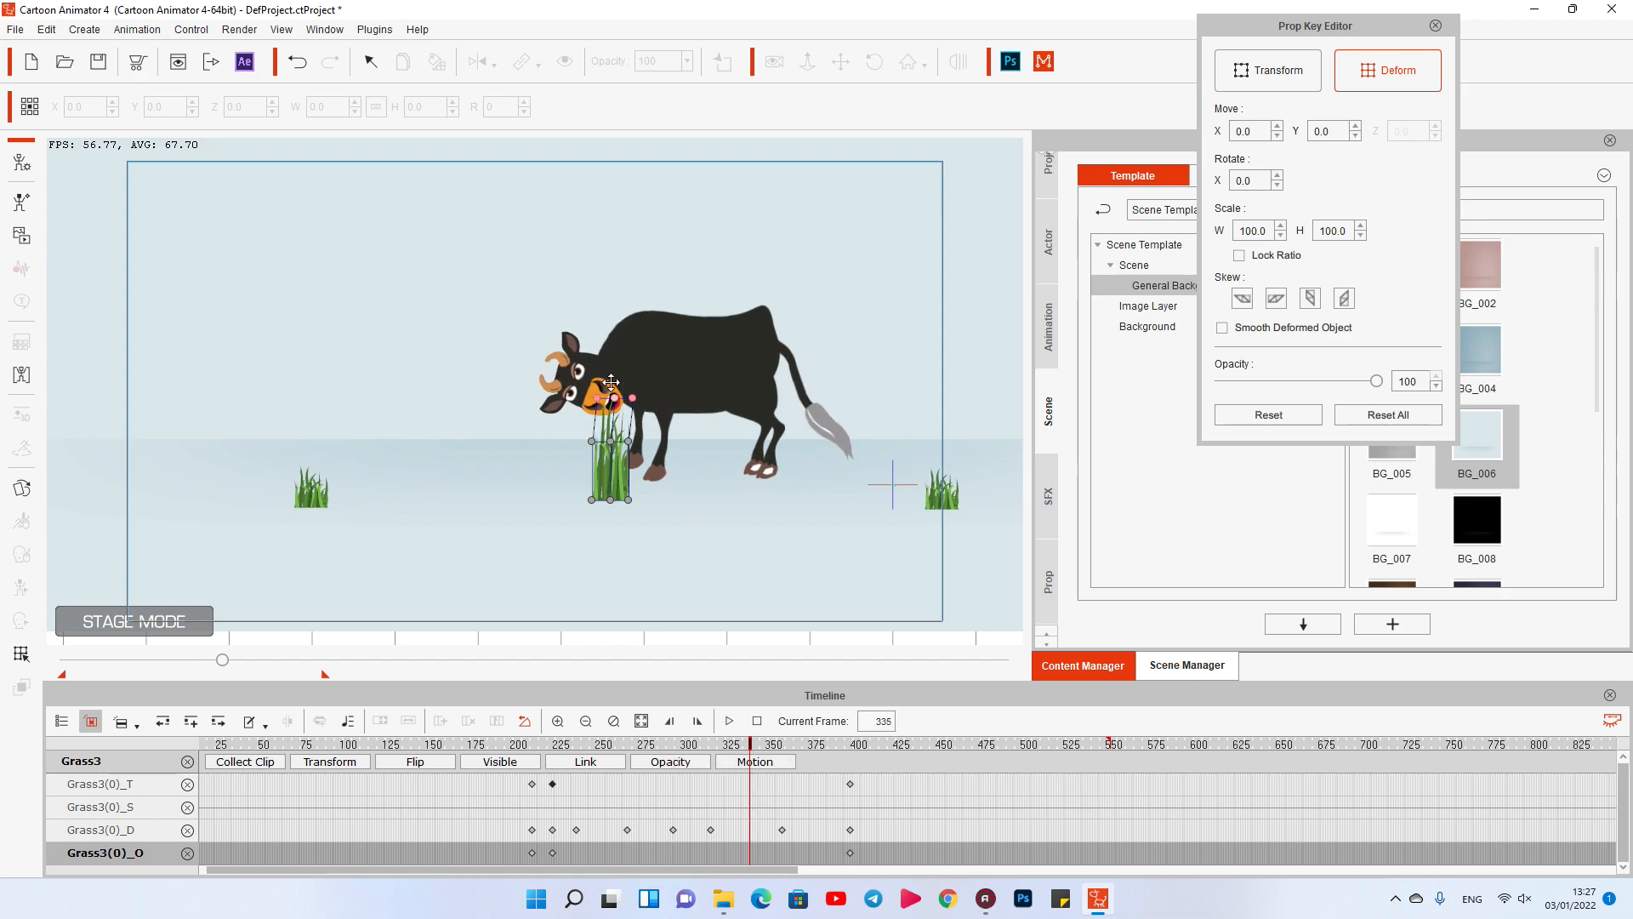
{"action": "left_click", "coordinate": [815, 747]}
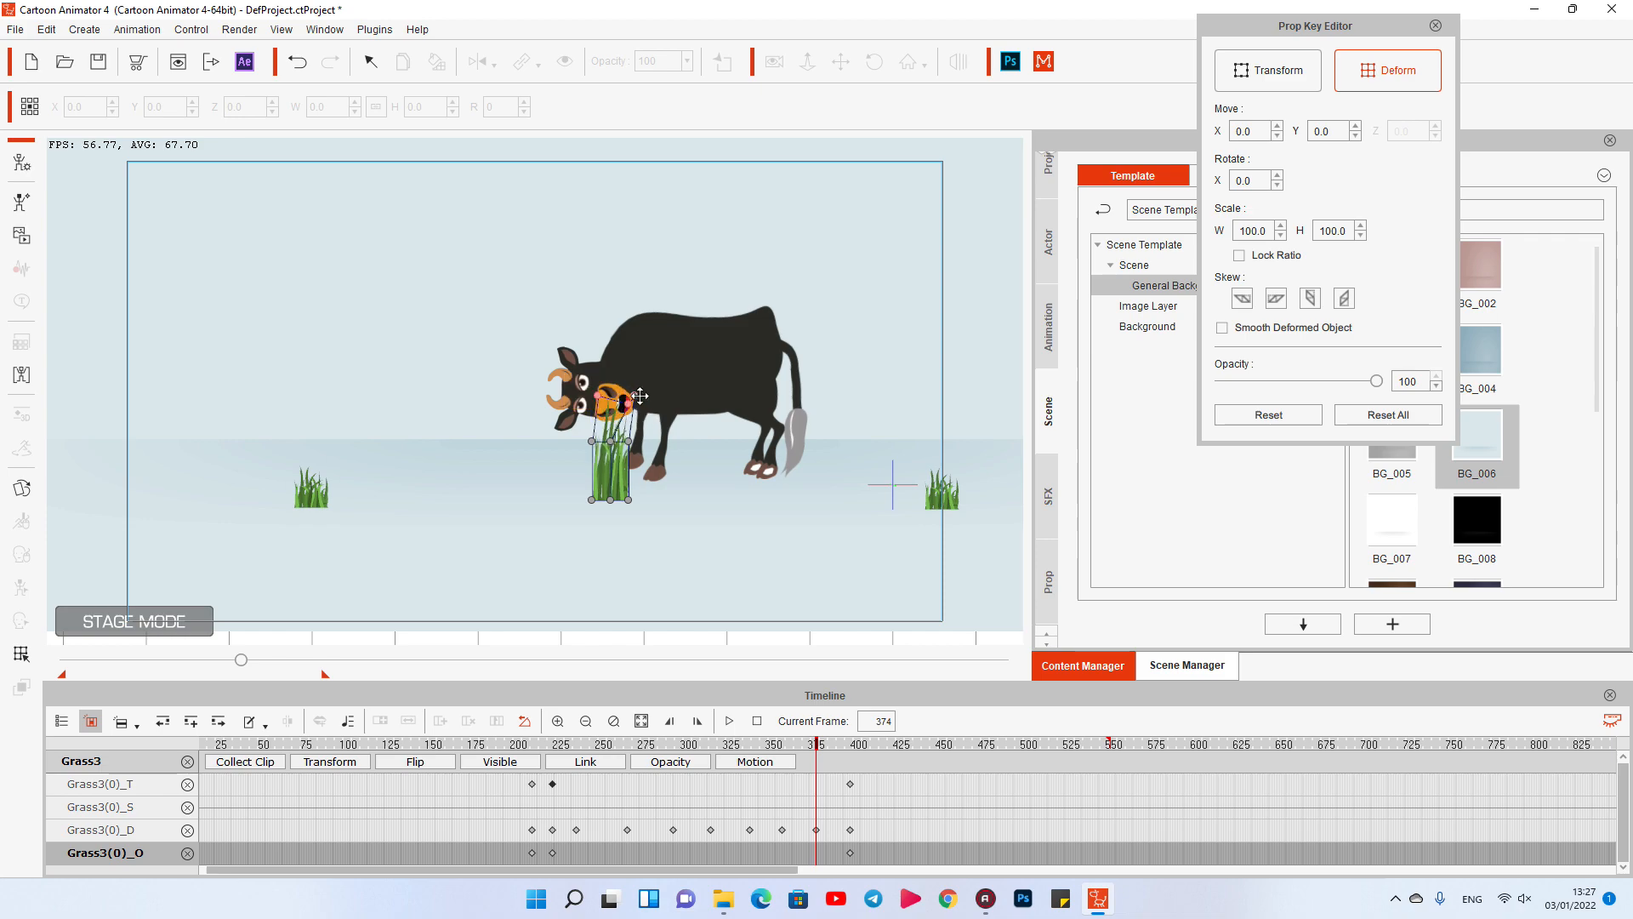
{"action": "left_click", "coordinate": [600, 747]}
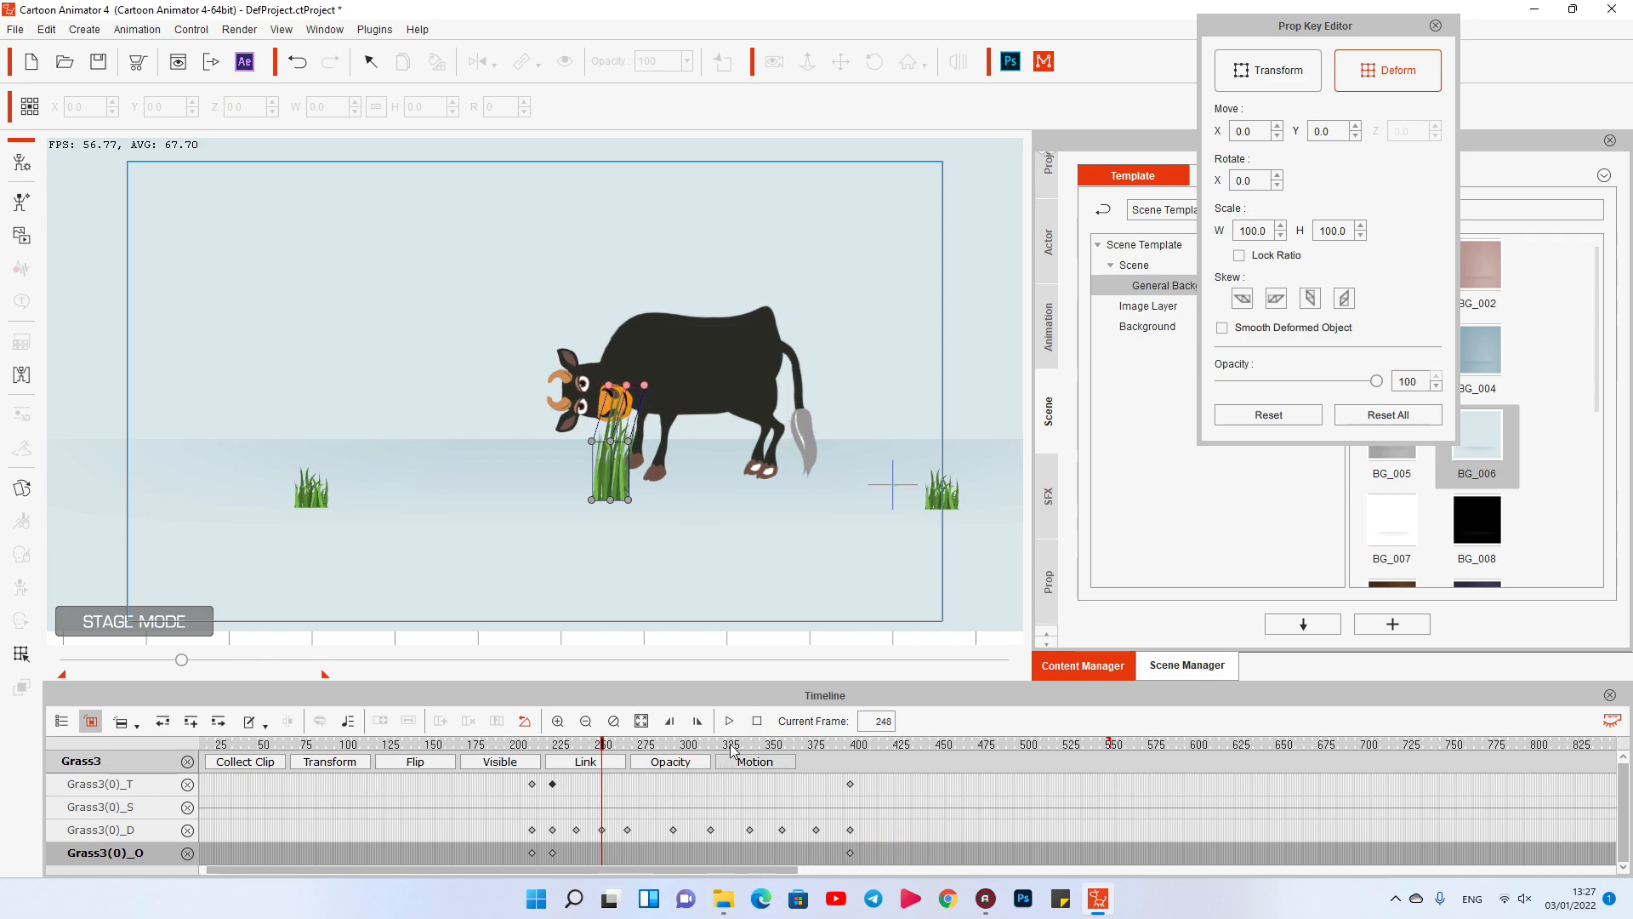
{"action": "left_click", "coordinate": [734, 747]}
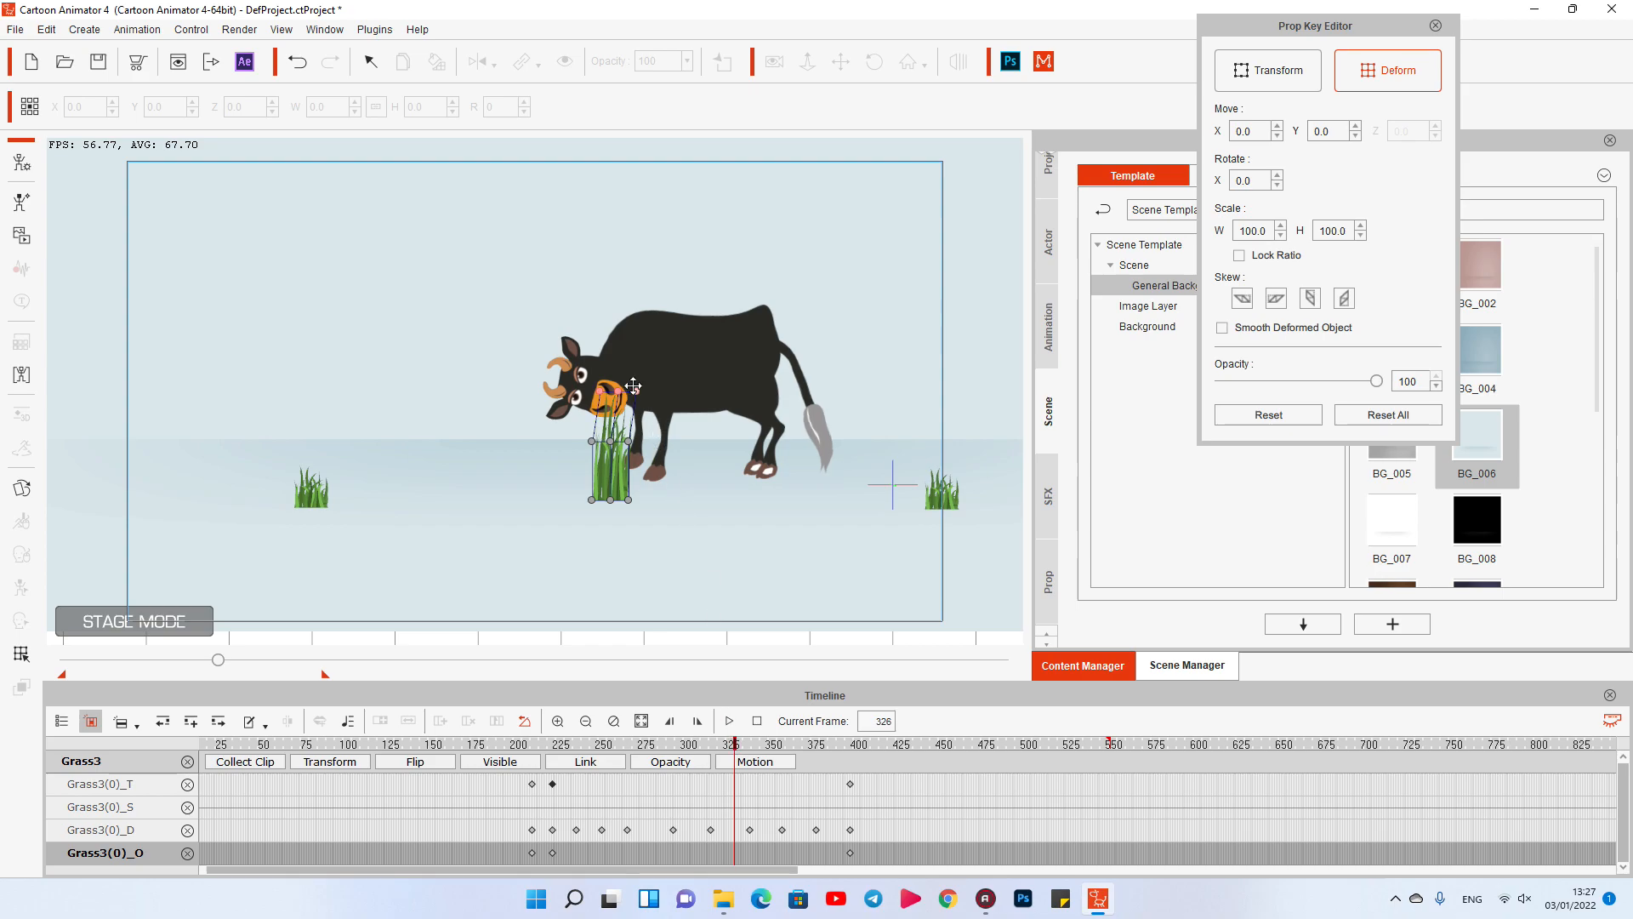
{"action": "key", "text": "space"}
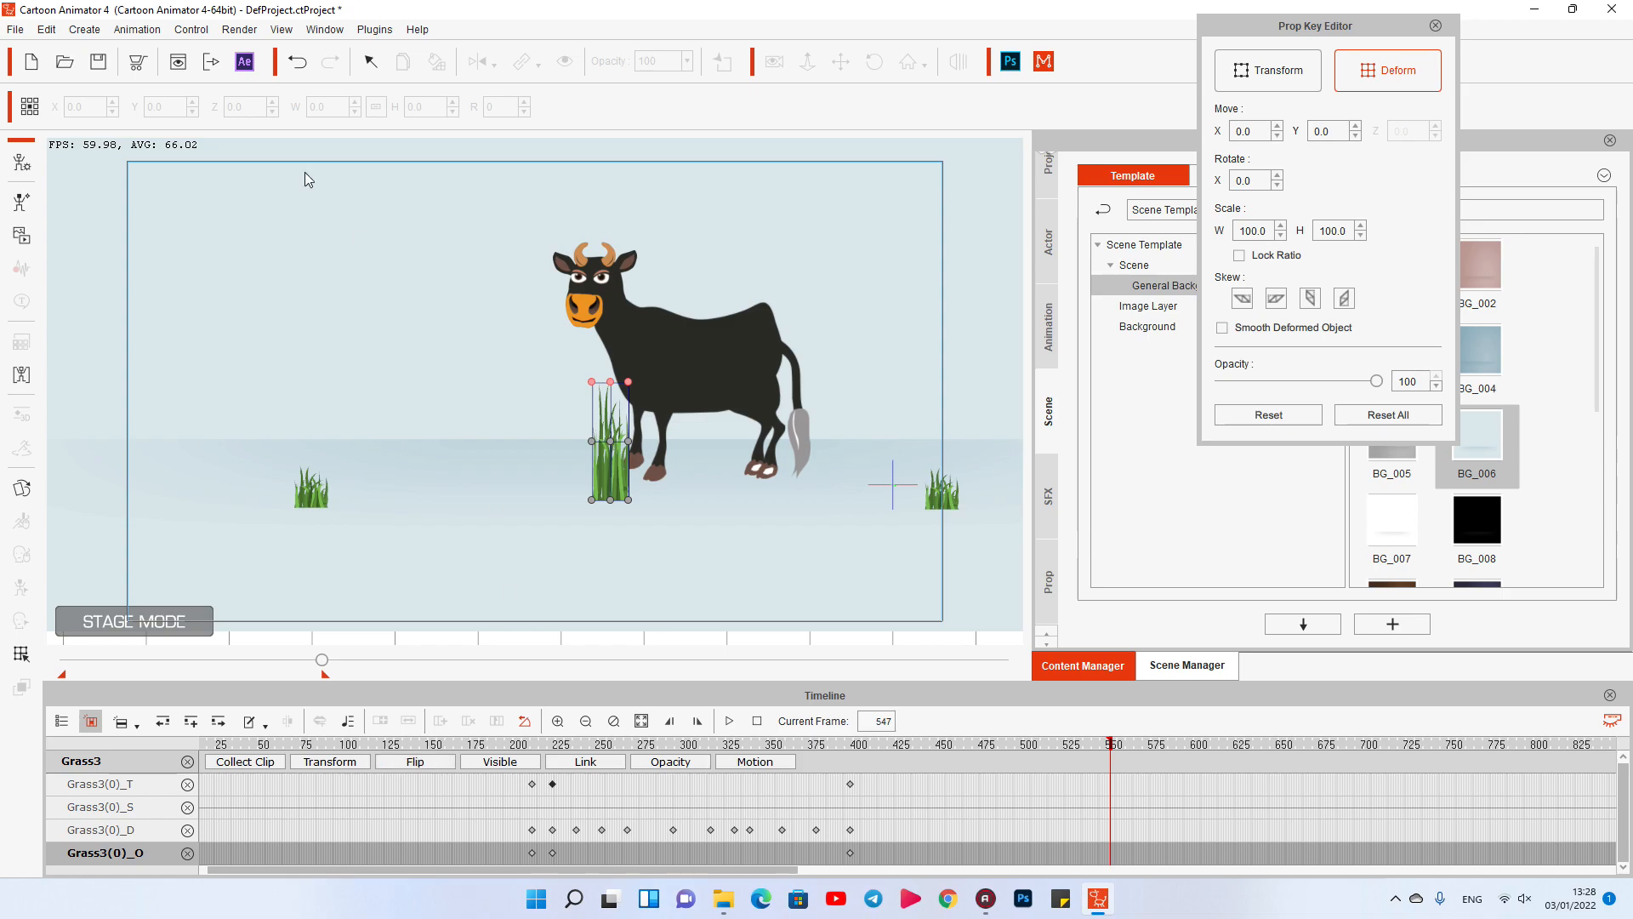
Step: Display the playback control bar below the stage
{"action": "left_click", "coordinate": [154, 31]}
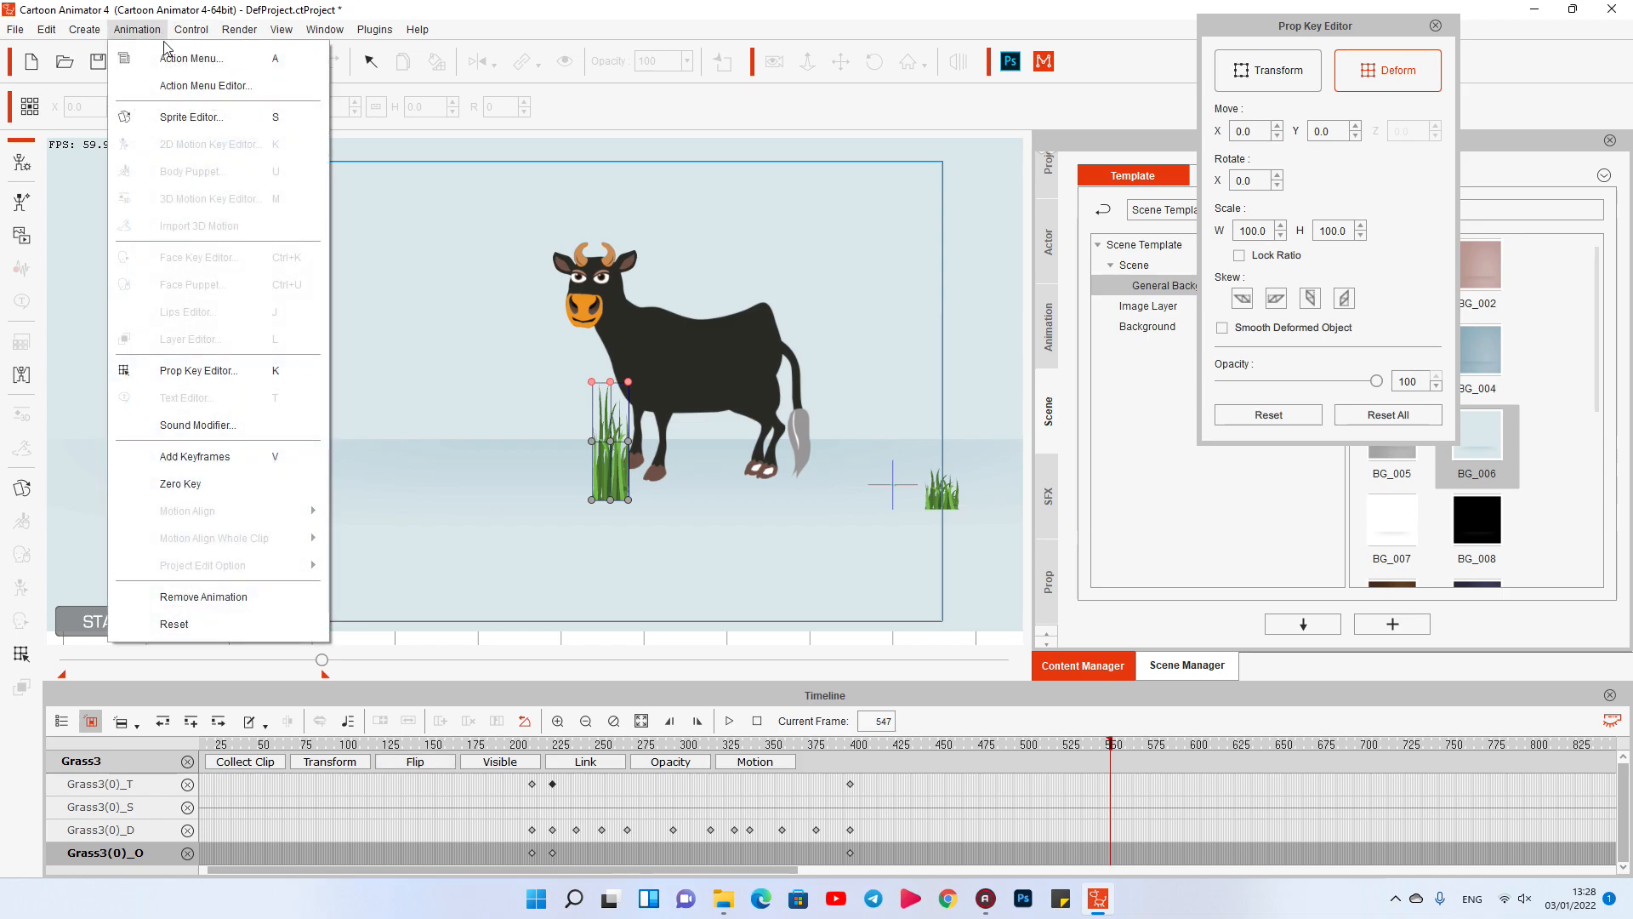
{"action": "mouse_move", "coordinate": [191, 30]}
{"action": "left_click", "coordinate": [255, 58]}
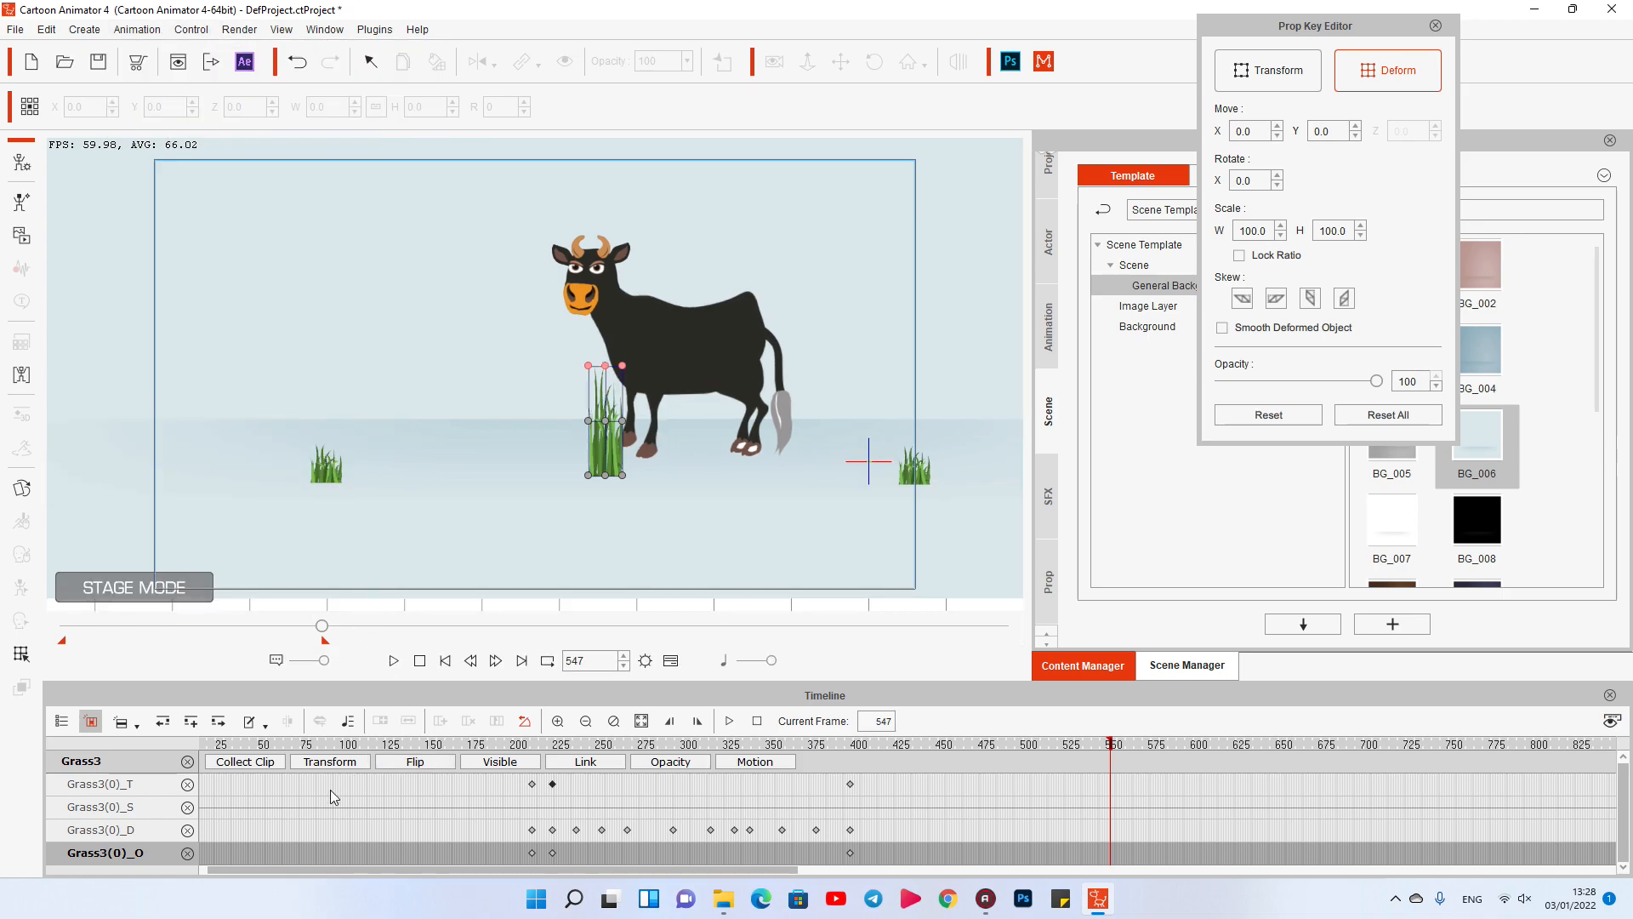
Step: Show the Project tracks in the timeline and expand the Music track
{"action": "left_click", "coordinate": [61, 723]}
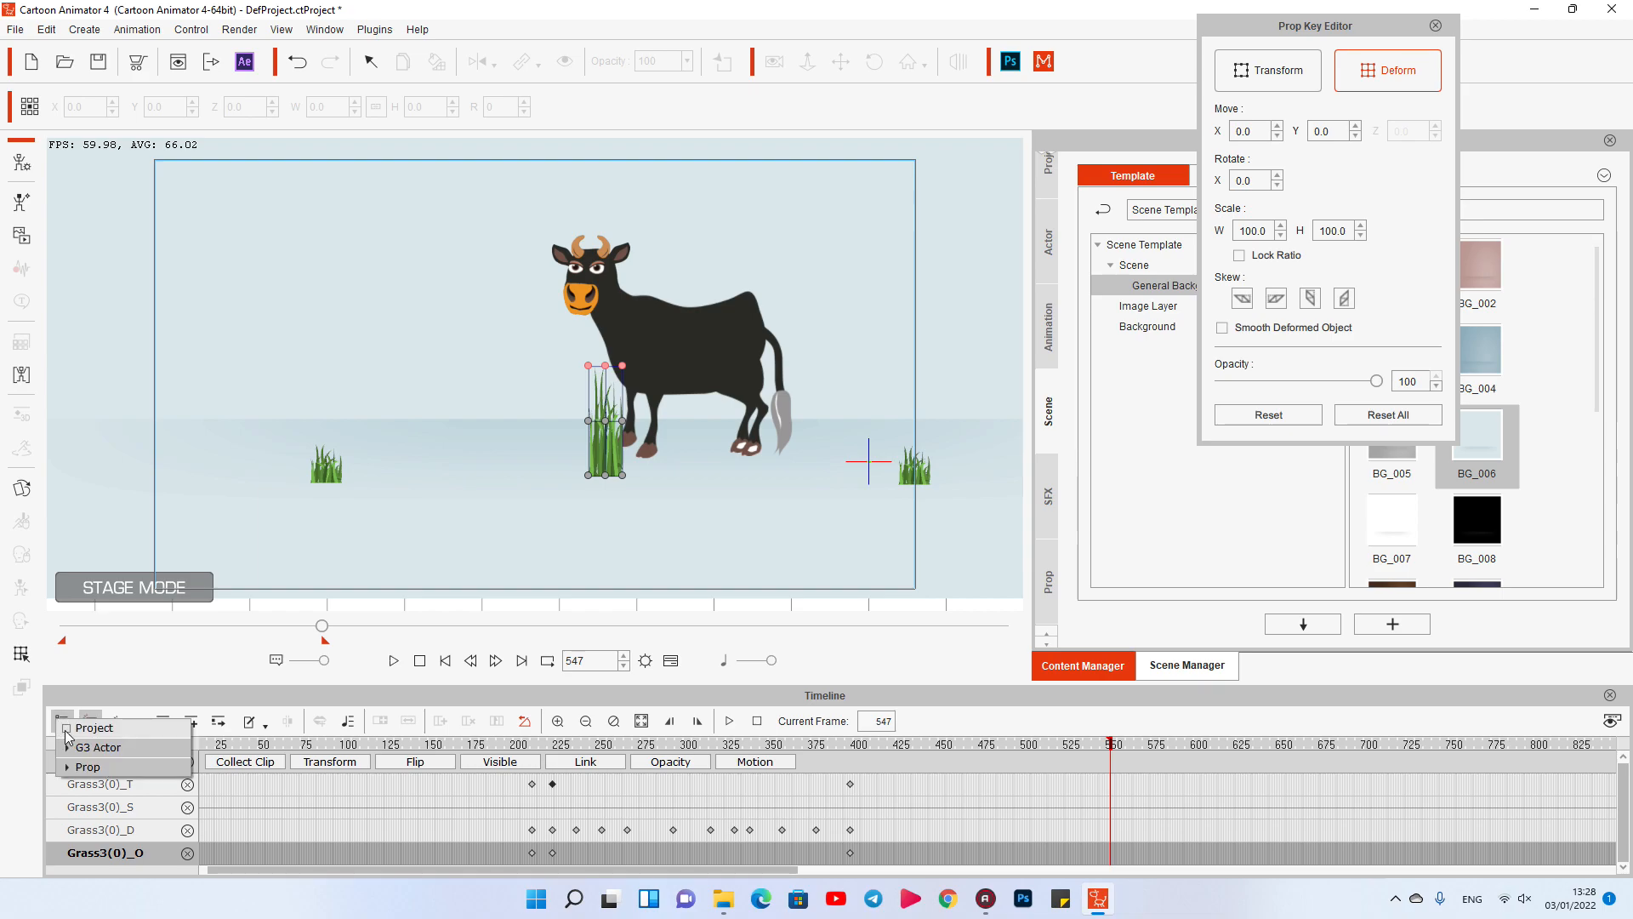
{"action": "left_click", "coordinate": [66, 729]}
{"action": "left_click", "coordinate": [585, 761]}
{"action": "left_click", "coordinate": [585, 762]}
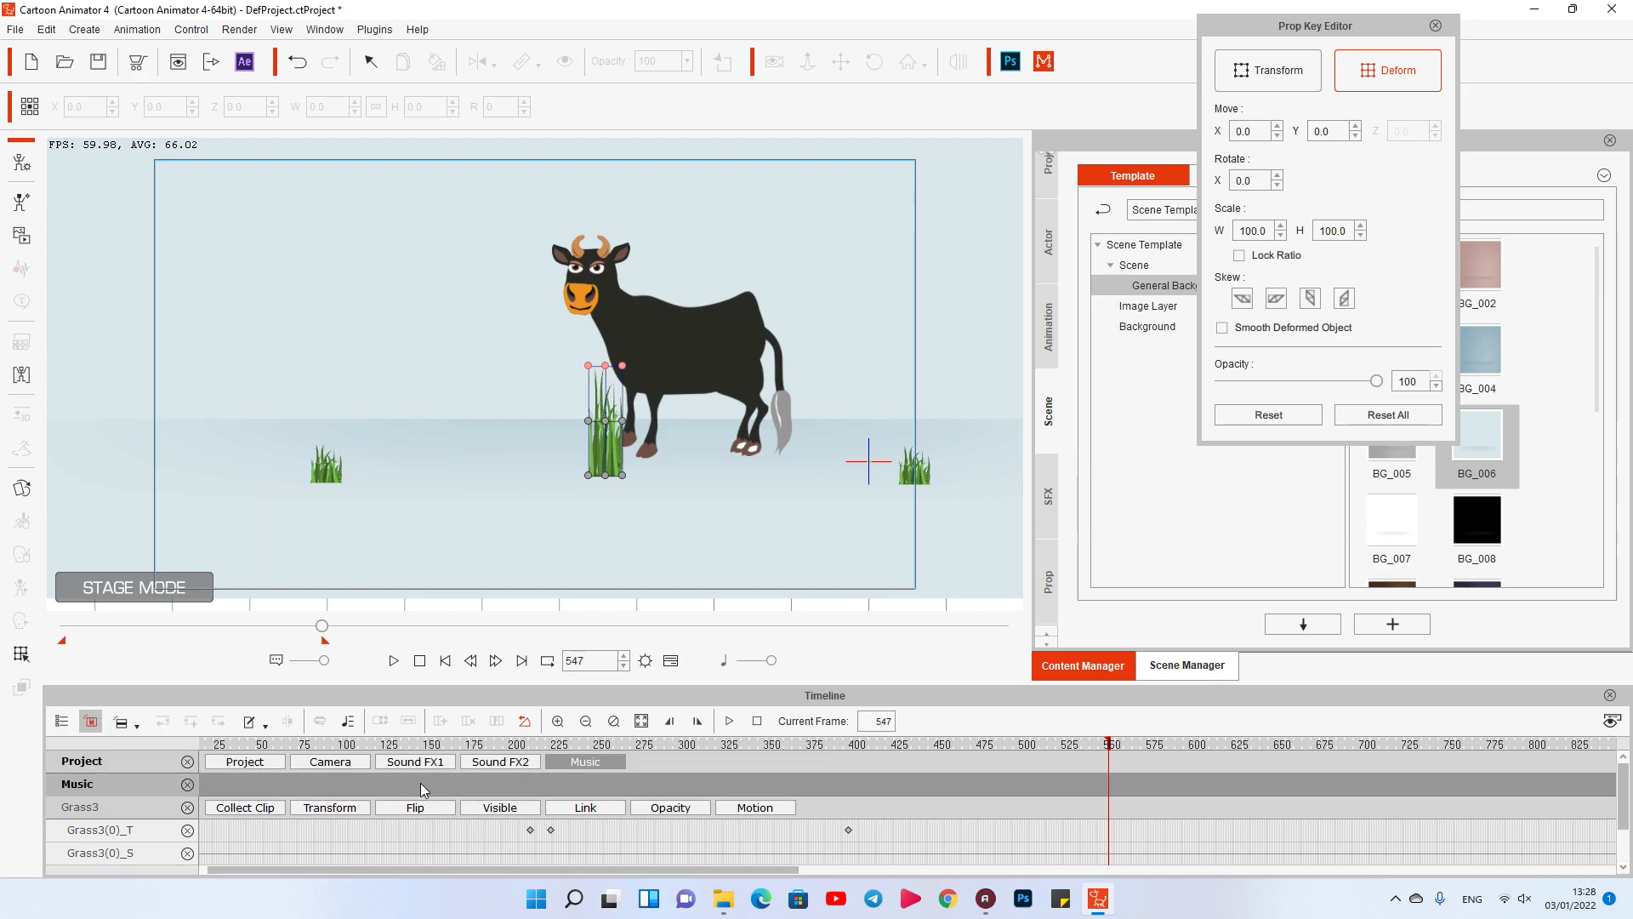
Step: Import Positive Fuse - French Fuse.mp3 from the YouTuber > Music YouTube folder onto the Music track at frame 16
{"action": "left_click", "coordinate": [206, 790]}
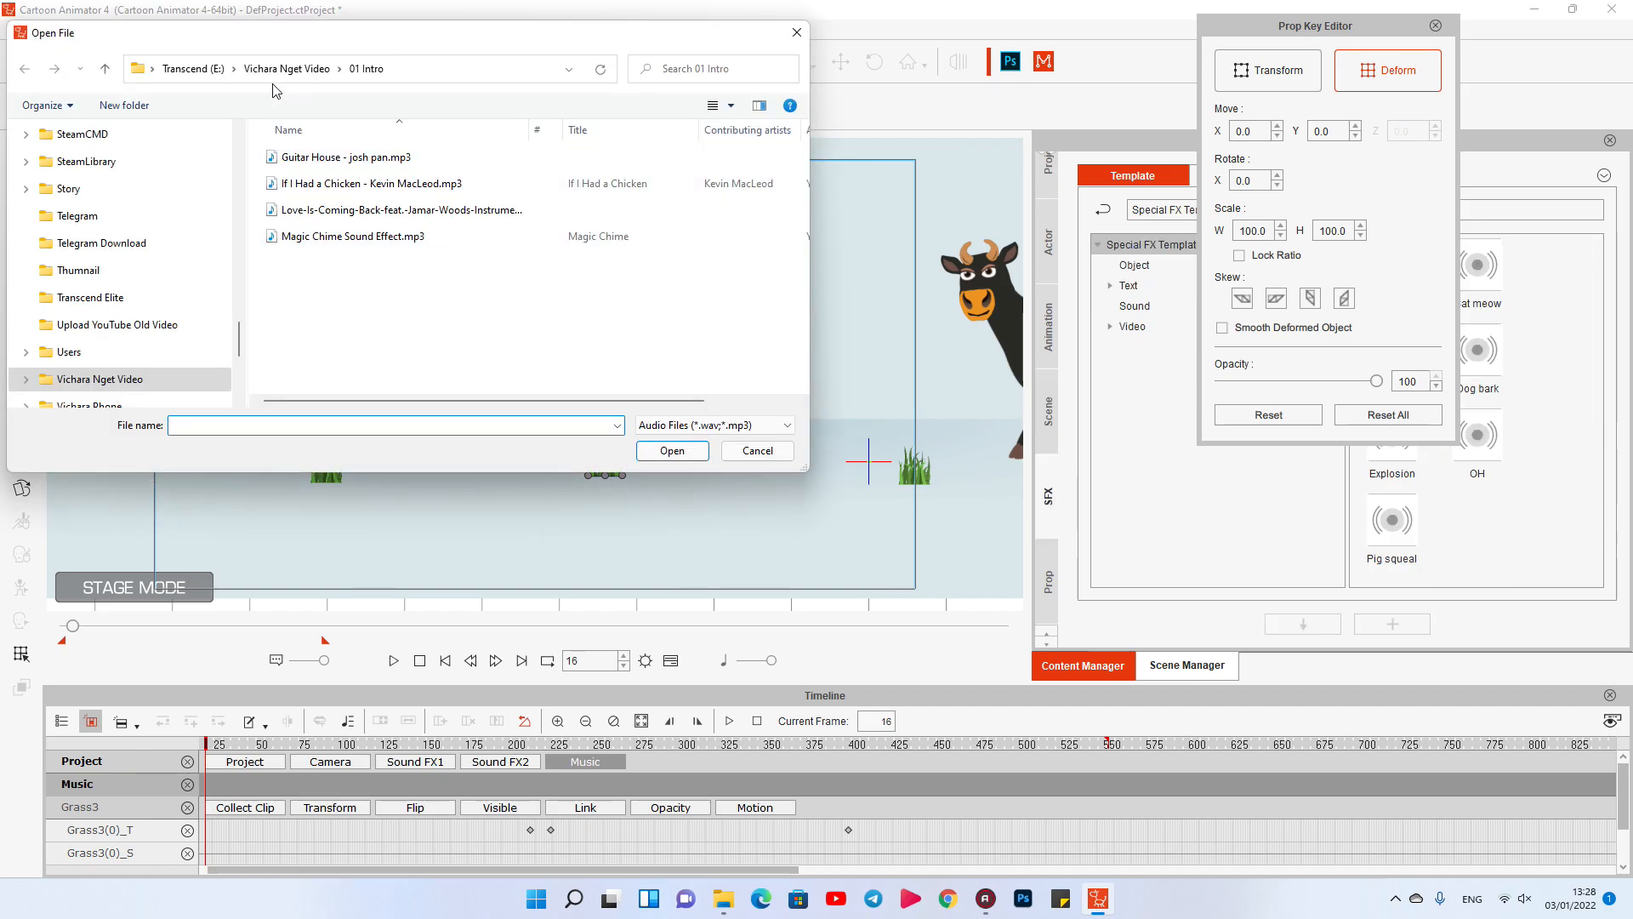
{"action": "left_click", "coordinate": [283, 70]}
{"action": "scroll", "coordinate": [314, 336], "scroll_direction": "down", "scroll_amount": 5}
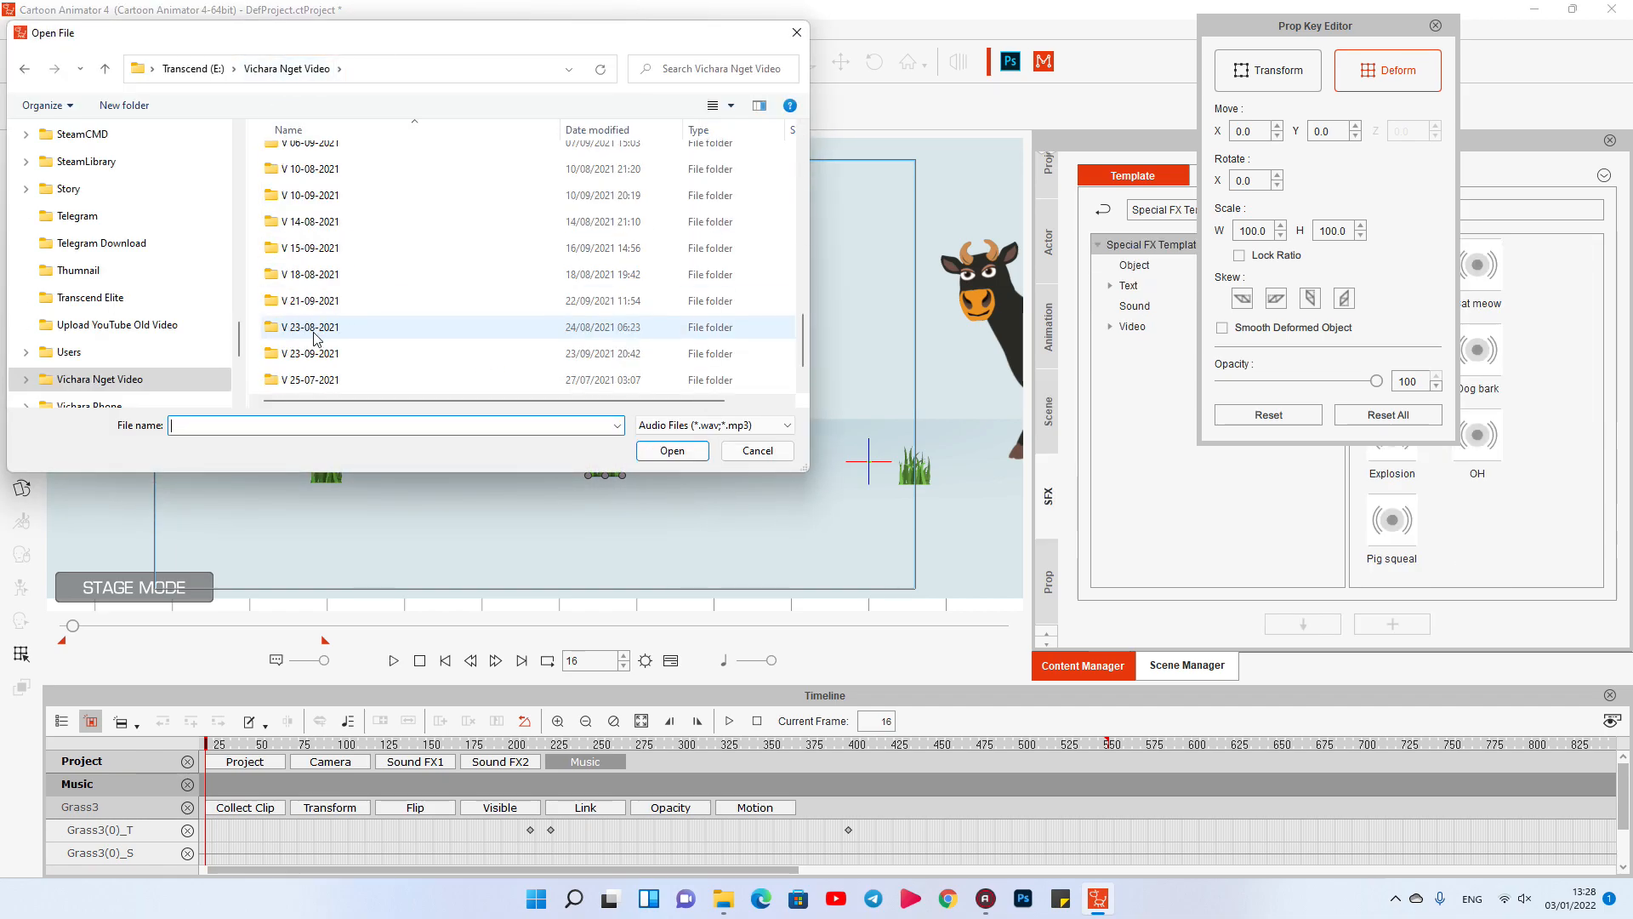
{"action": "left_click", "coordinate": [194, 70]}
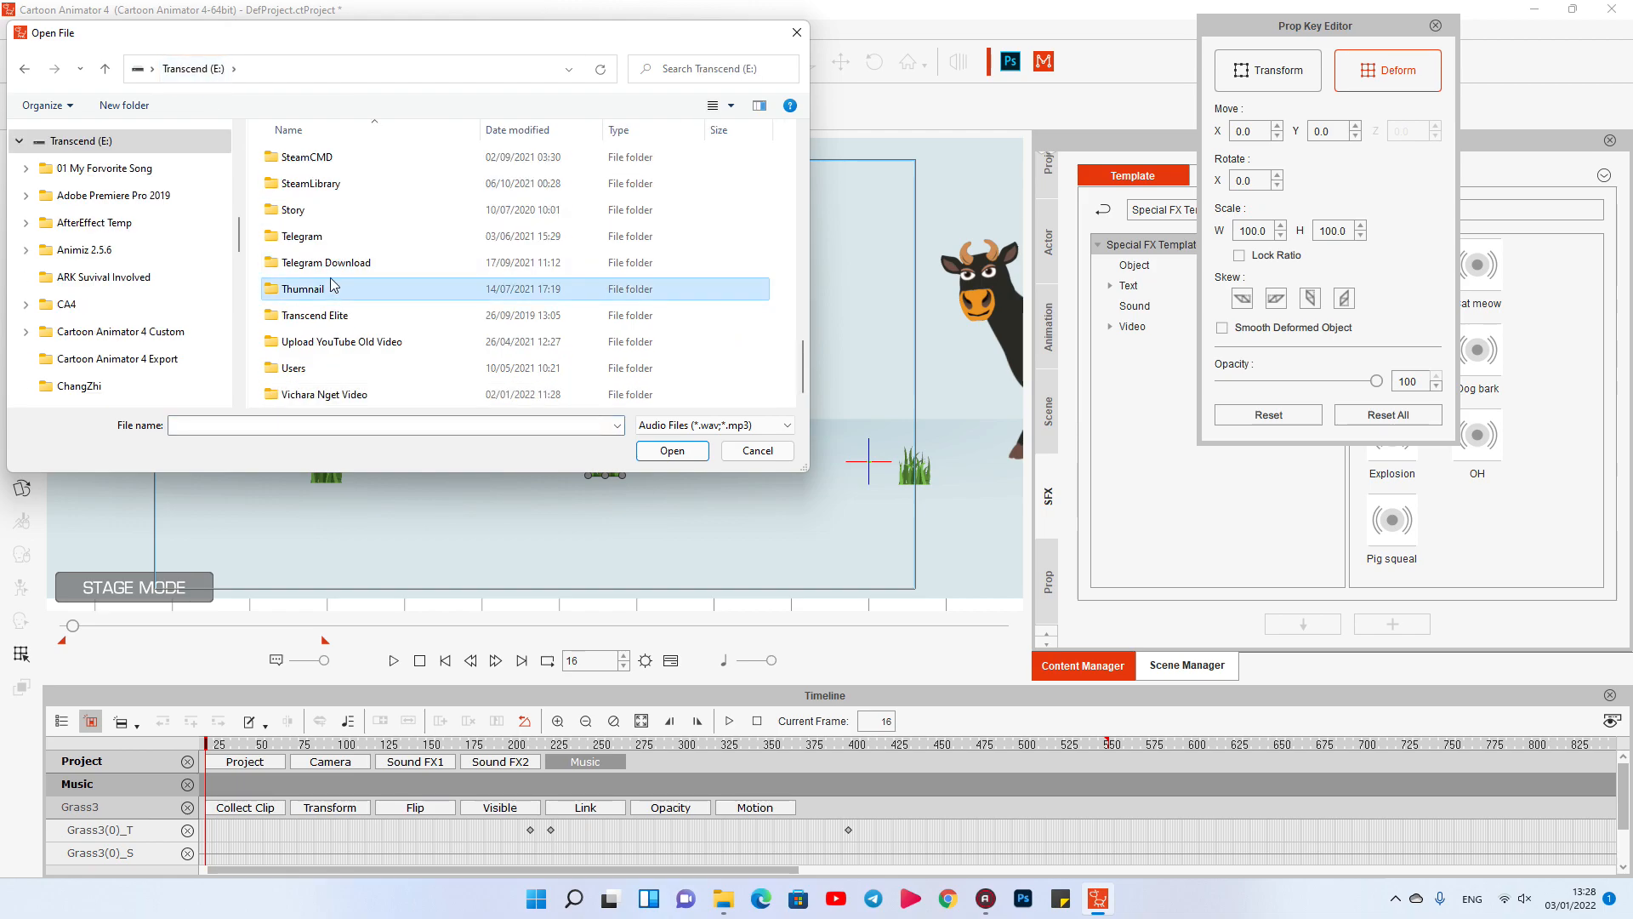
{"action": "scroll", "coordinate": [331, 286], "scroll_direction": "down", "scroll_amount": 3}
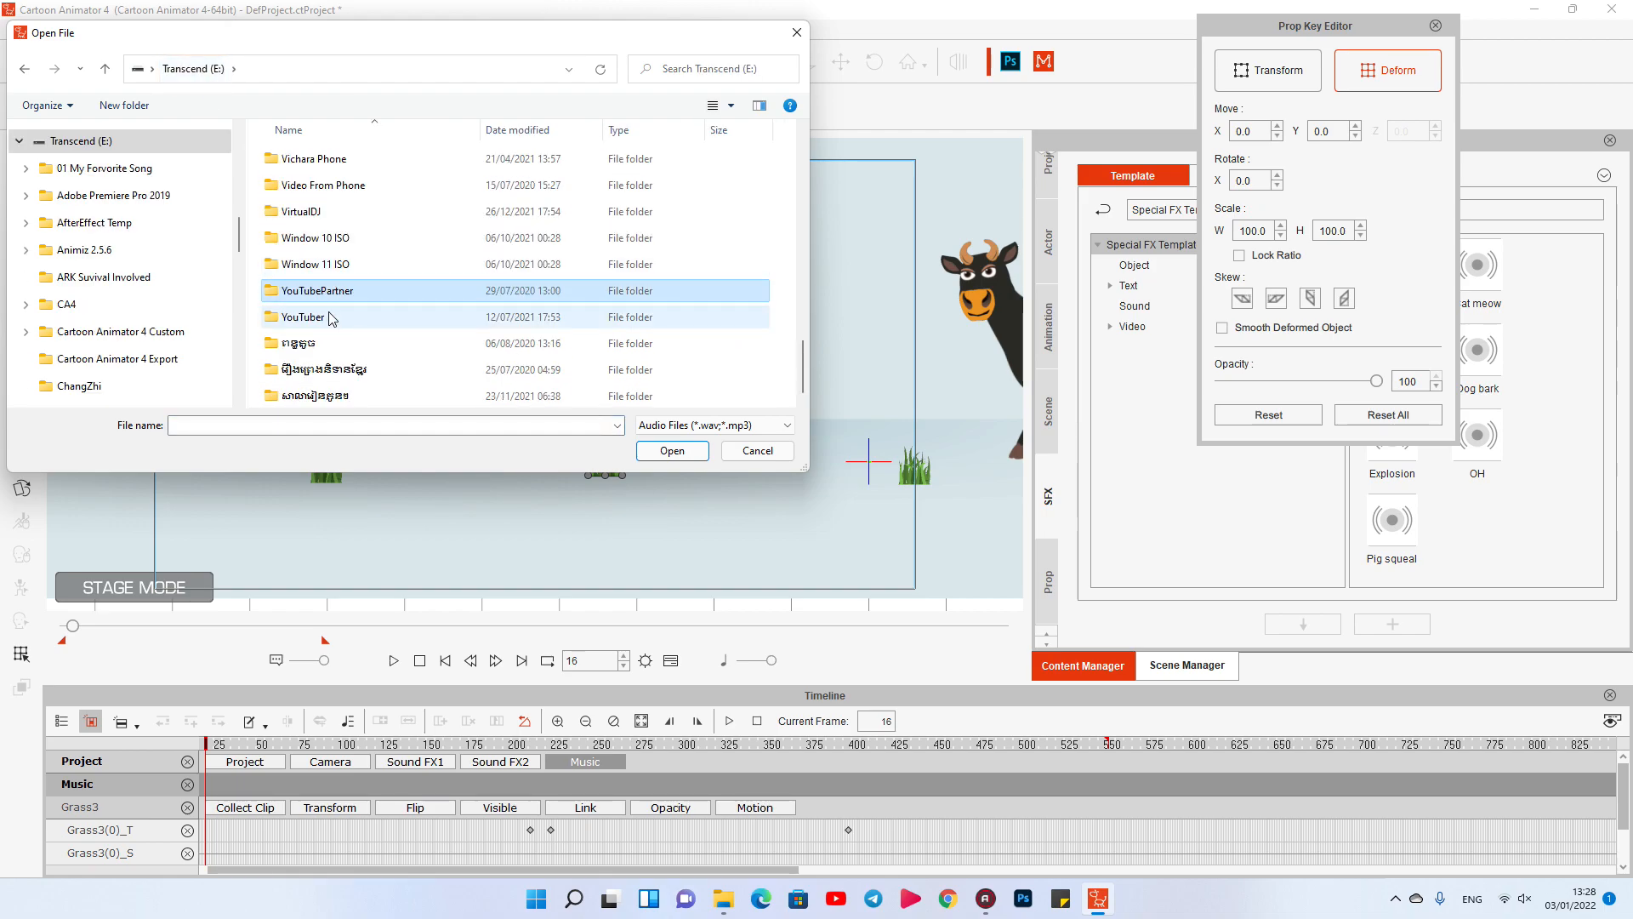
{"action": "double_click", "coordinate": [324, 316]}
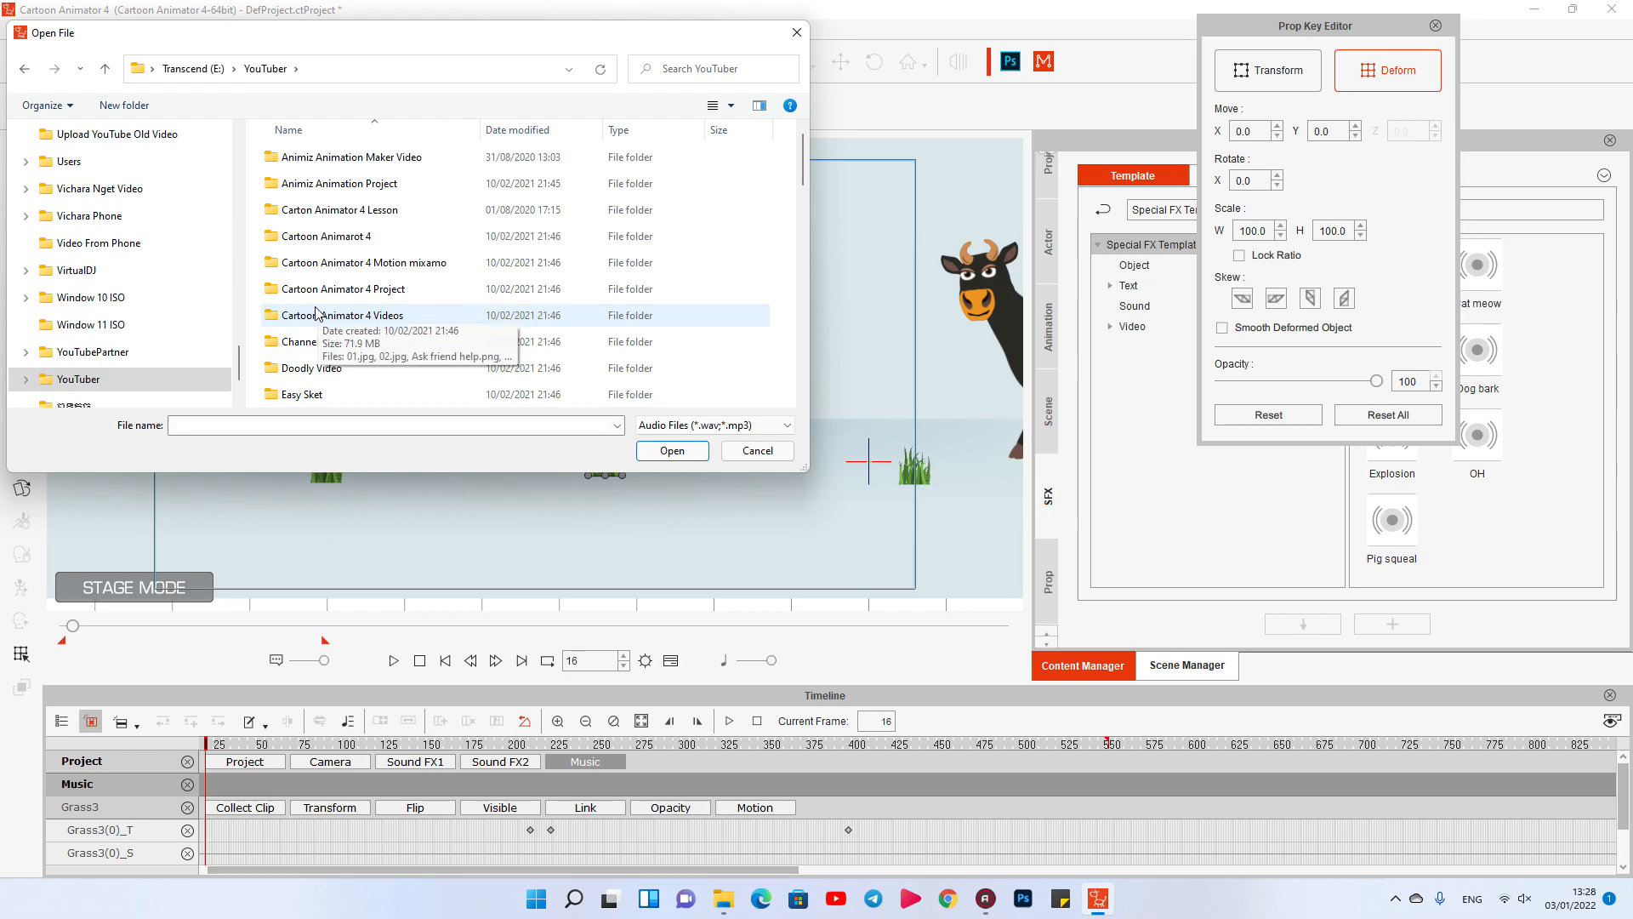
{"action": "scroll", "coordinate": [324, 317], "scroll_direction": "down", "scroll_amount": 5}
{"action": "double_click", "coordinate": [304, 184]}
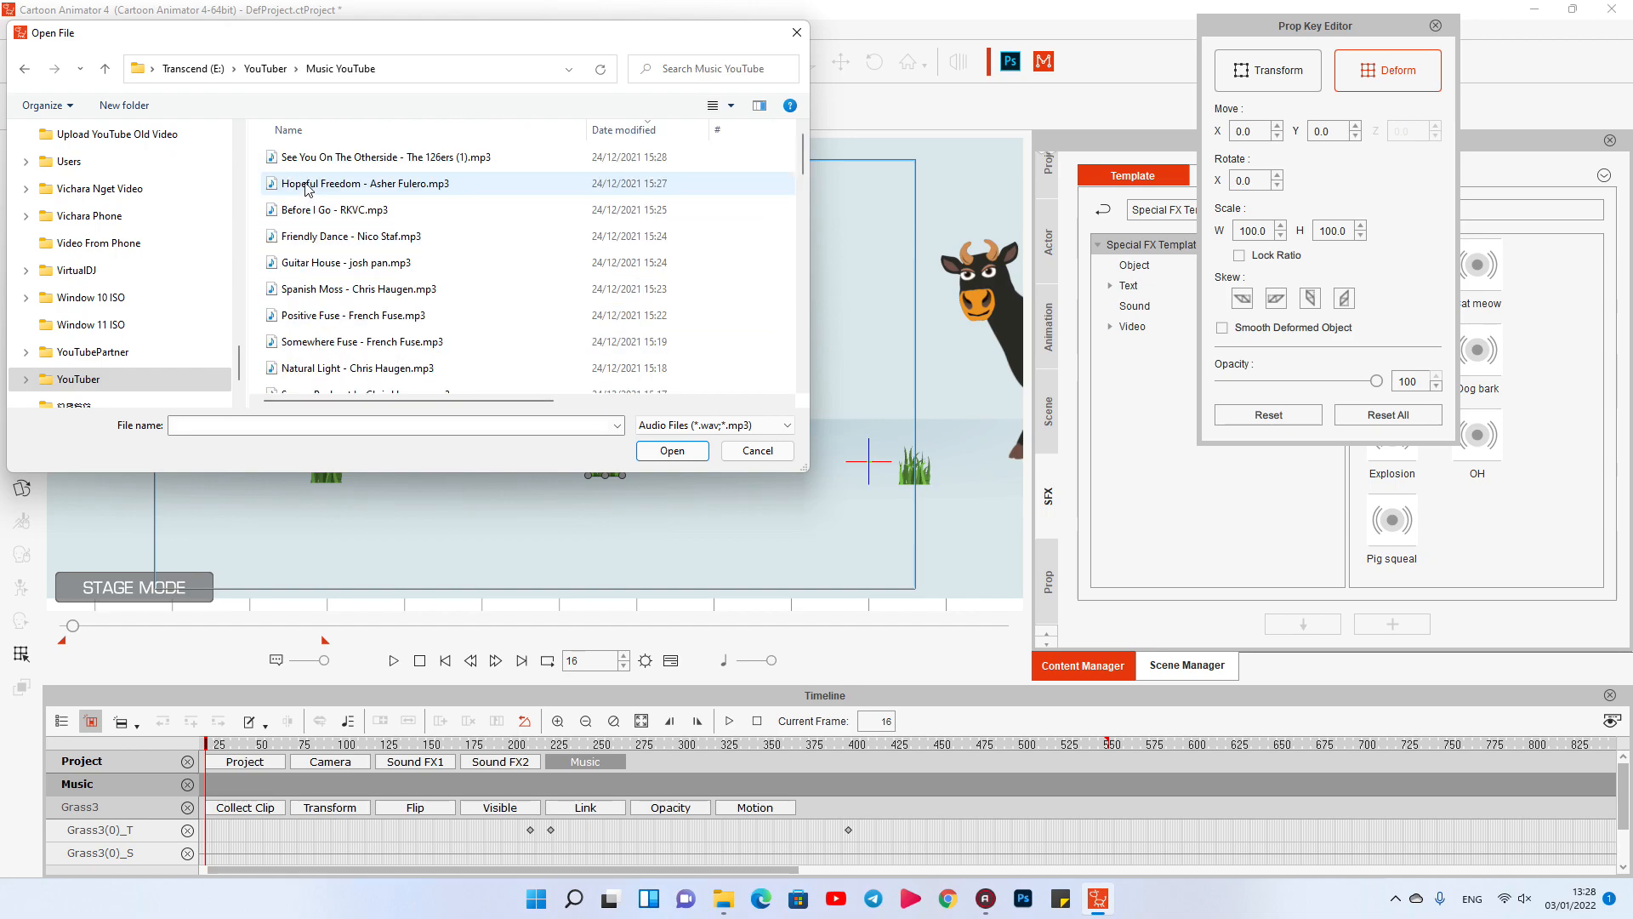
{"action": "left_click", "coordinate": [342, 316]}
{"action": "left_click", "coordinate": [654, 456]}
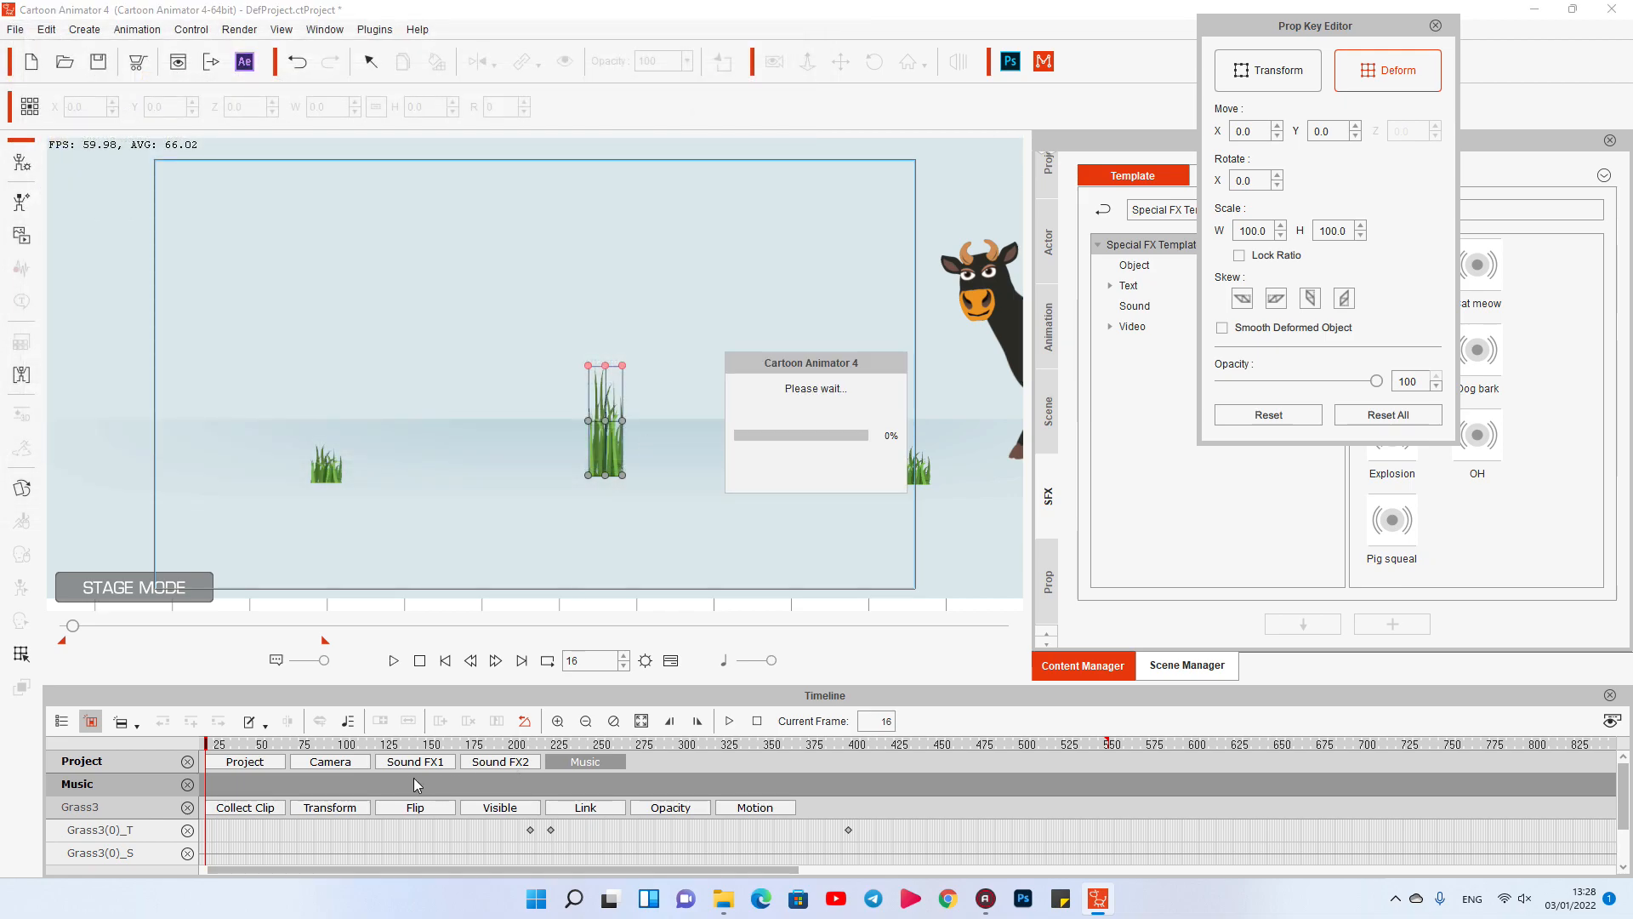
Step: Play the scene briefly with the music and move the music clip back to the start of the timeline
{"action": "key", "text": "space"}
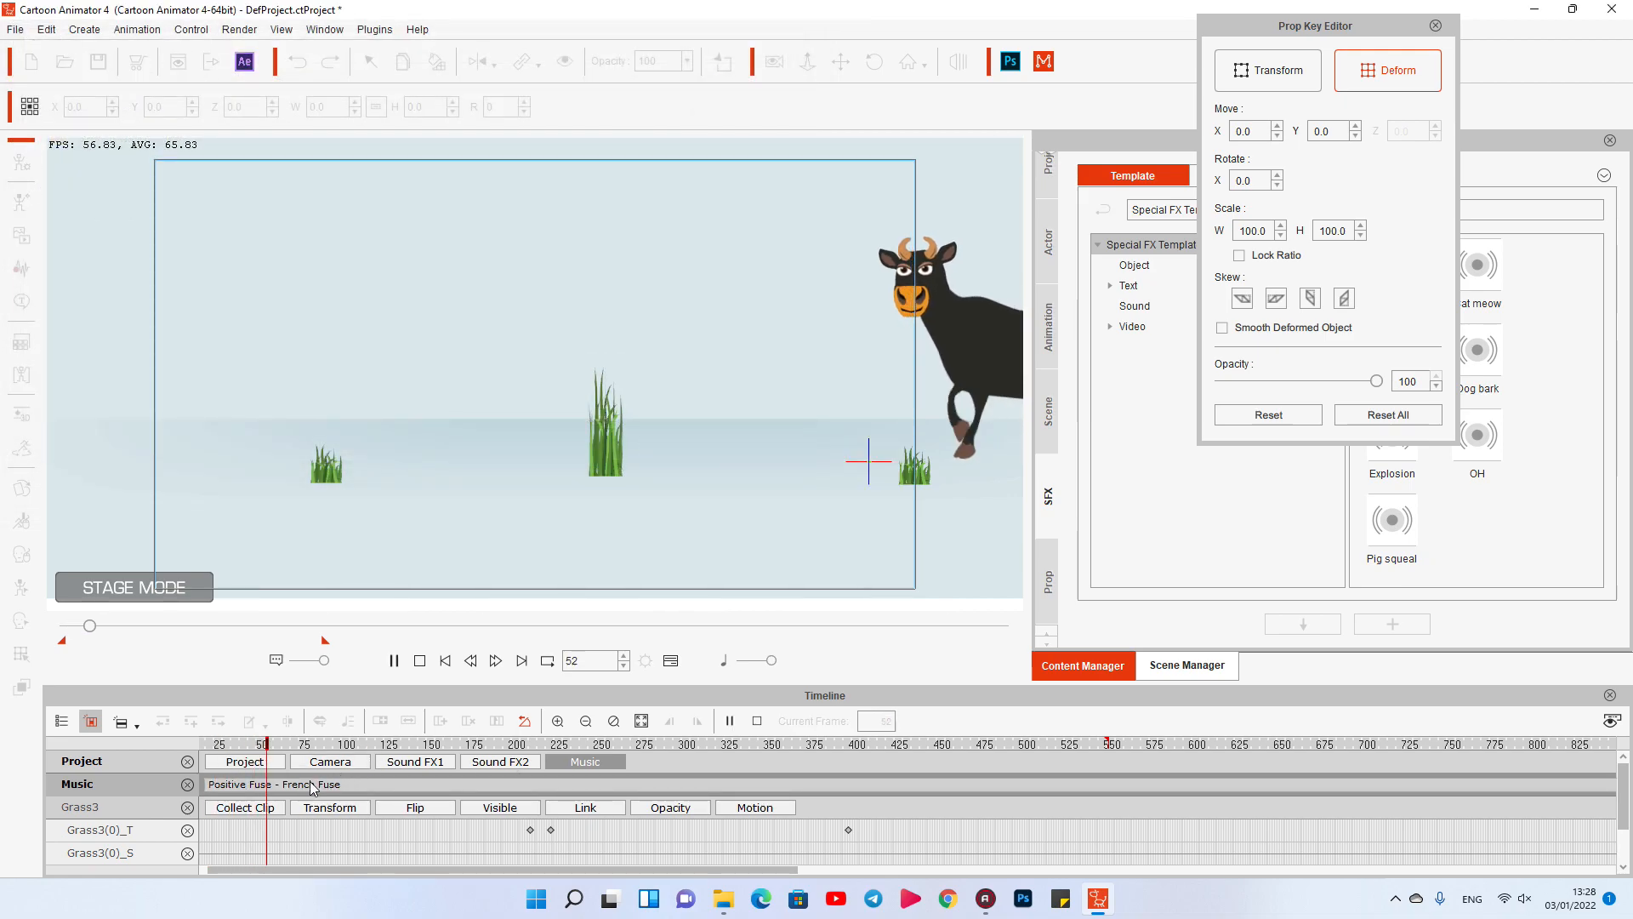
{"action": "key", "text": "space"}
{"action": "left_click_drag", "start_coordinate": [303, 786], "coordinate": [214, 786]}
Step: Turn on the computer's sound, play the animation with music from frame 1, and return to frame 1
{"action": "left_click", "coordinate": [1524, 900]}
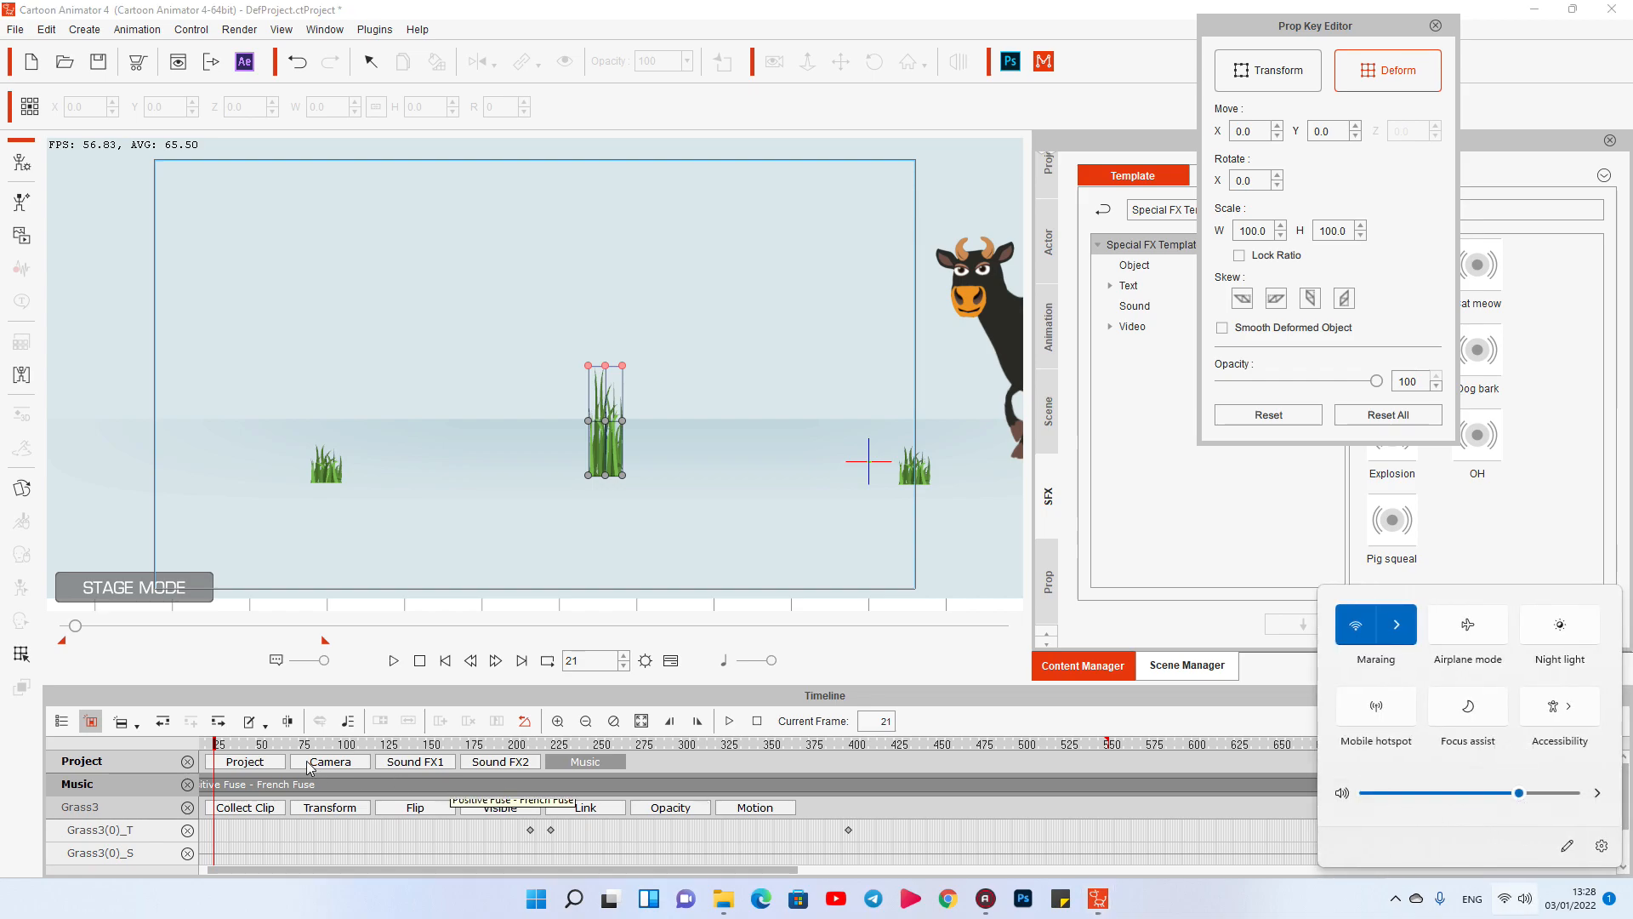
{"action": "left_click", "coordinate": [251, 743]}
{"action": "left_click_drag", "start_coordinate": [252, 745], "coordinate": [92, 748]}
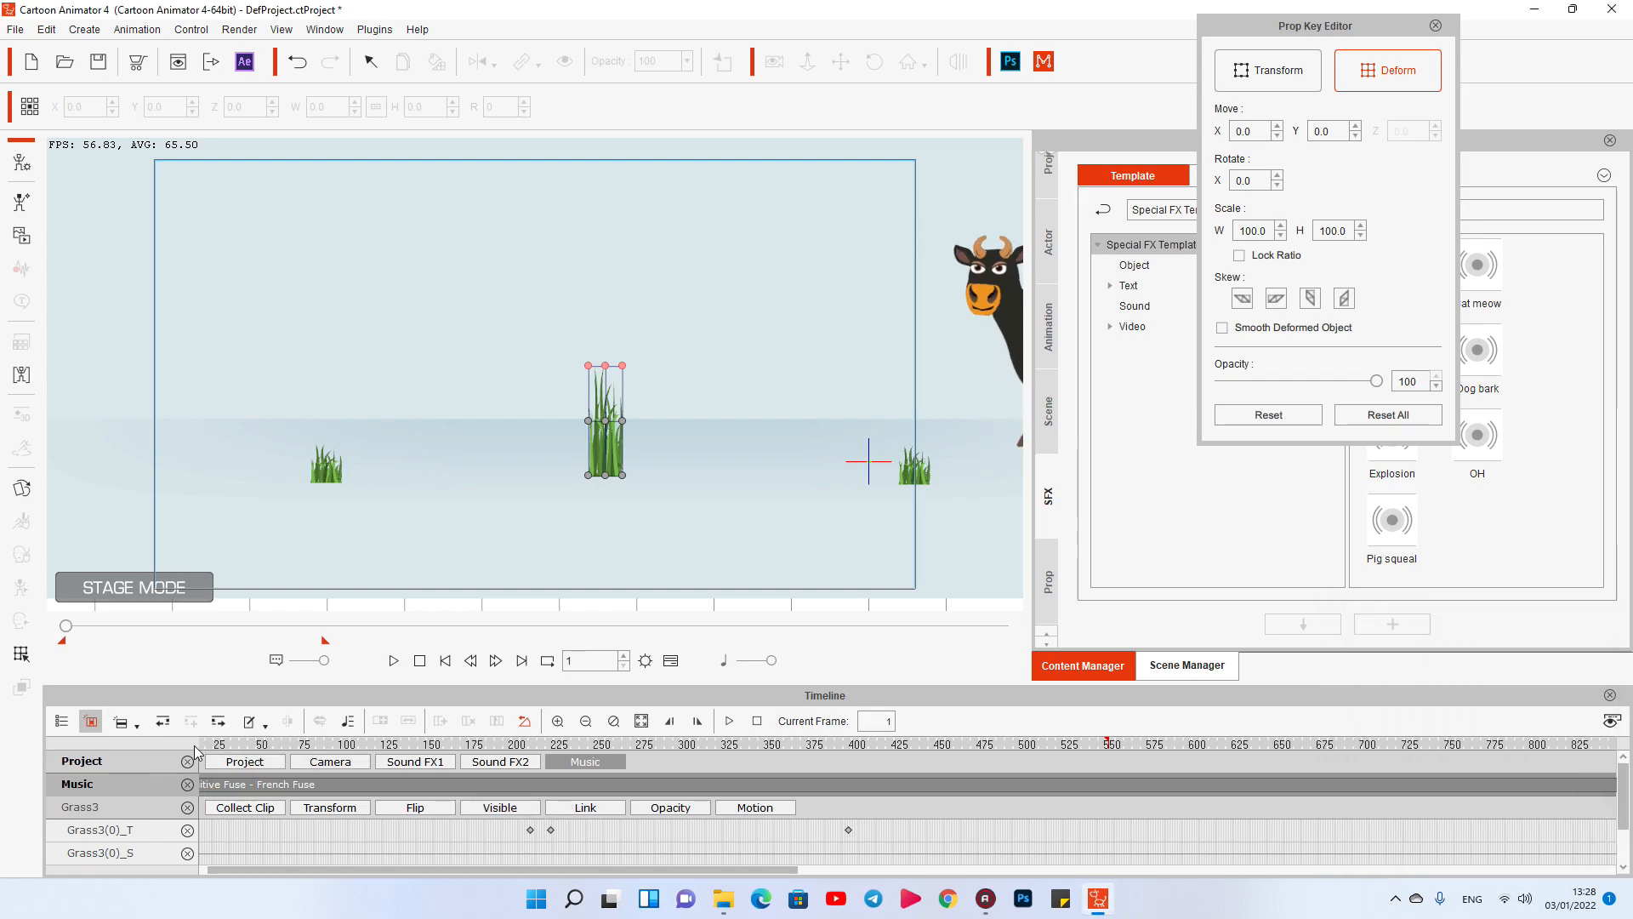
{"action": "left_click", "coordinate": [420, 662]}
{"action": "key", "text": "space"}
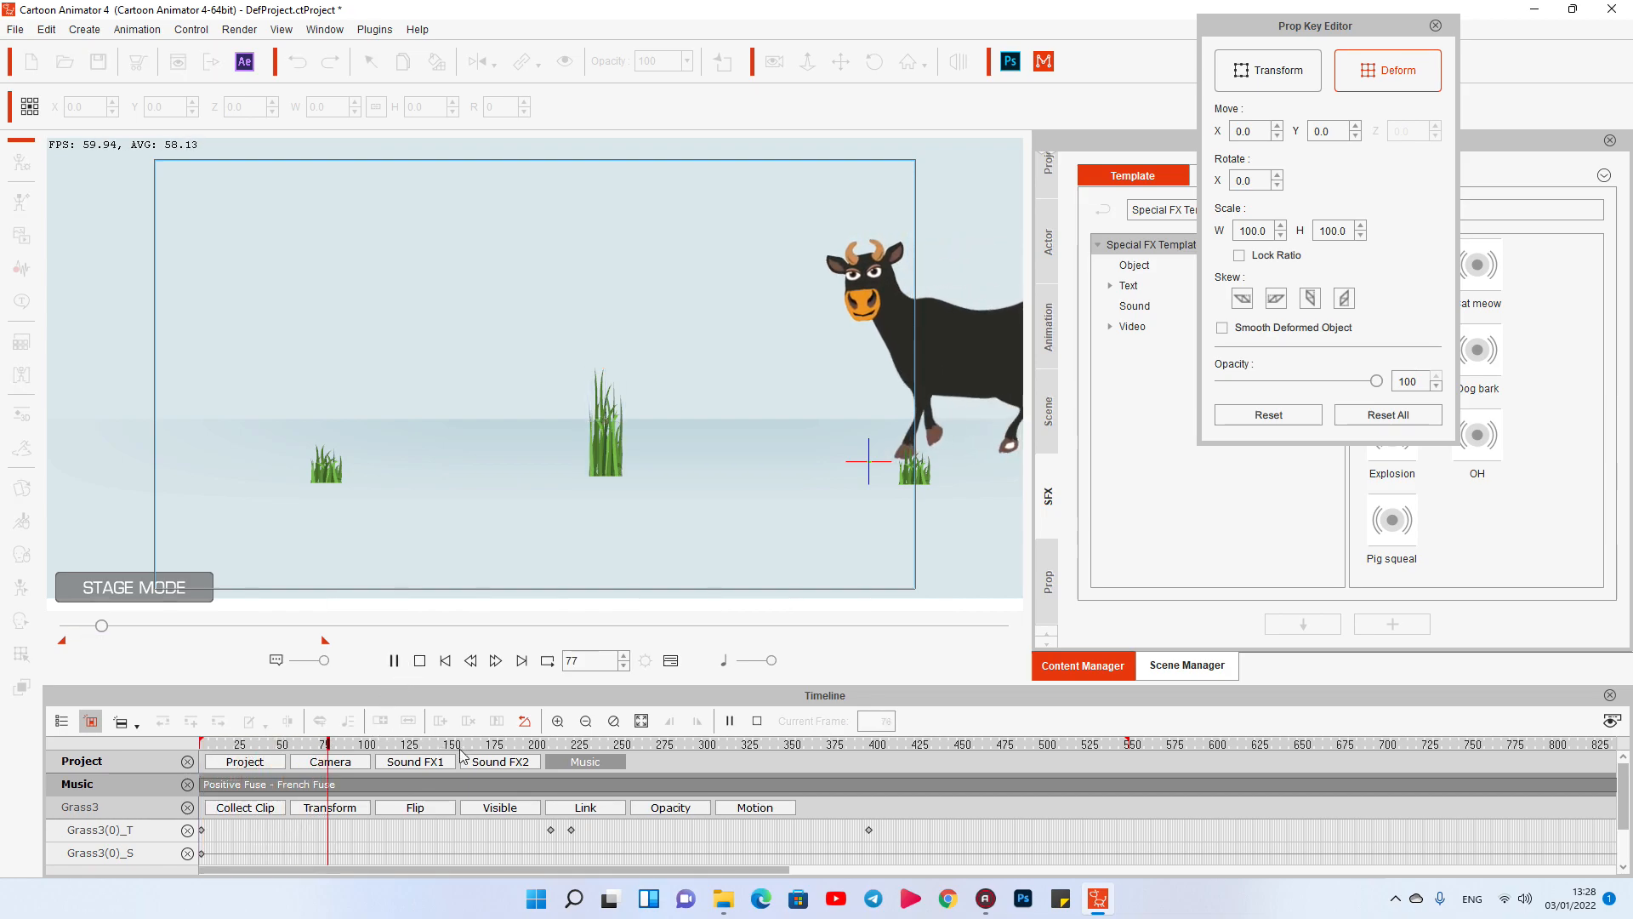
{"action": "left_click_drag", "start_coordinate": [371, 747], "coordinate": [179, 738]}
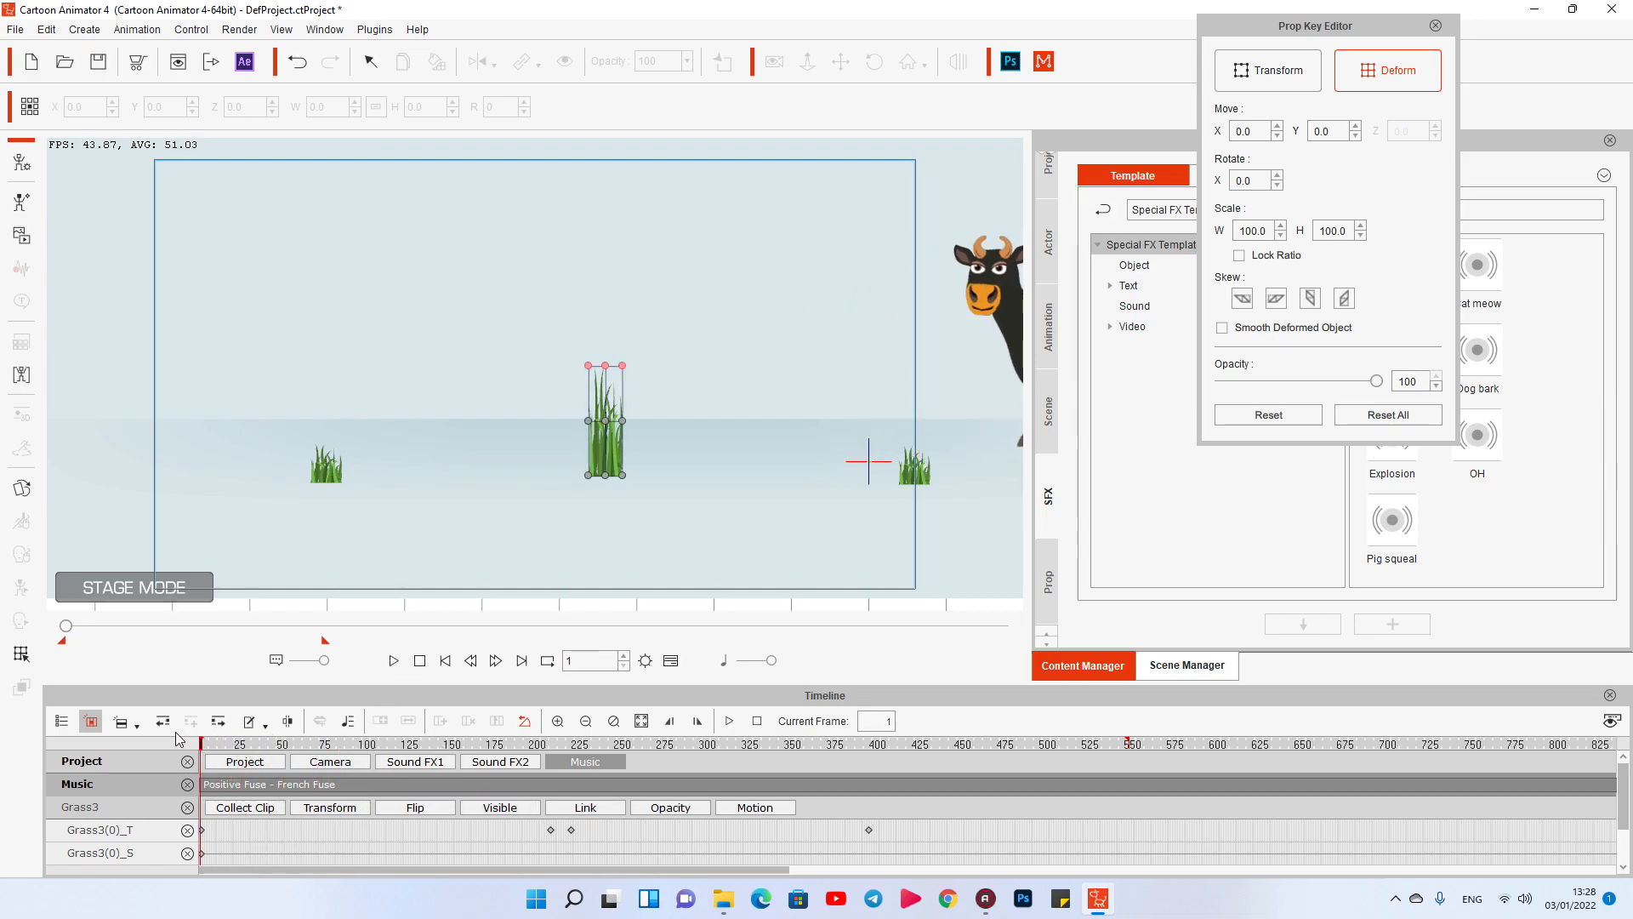
Step: Show the project's Camera track, close the Prop Key Editor and turn on camera recording at frame 1
{"action": "left_click", "coordinate": [369, 761]}
{"action": "scroll", "coordinate": [462, 802], "scroll_direction": "down", "scroll_amount": 3}
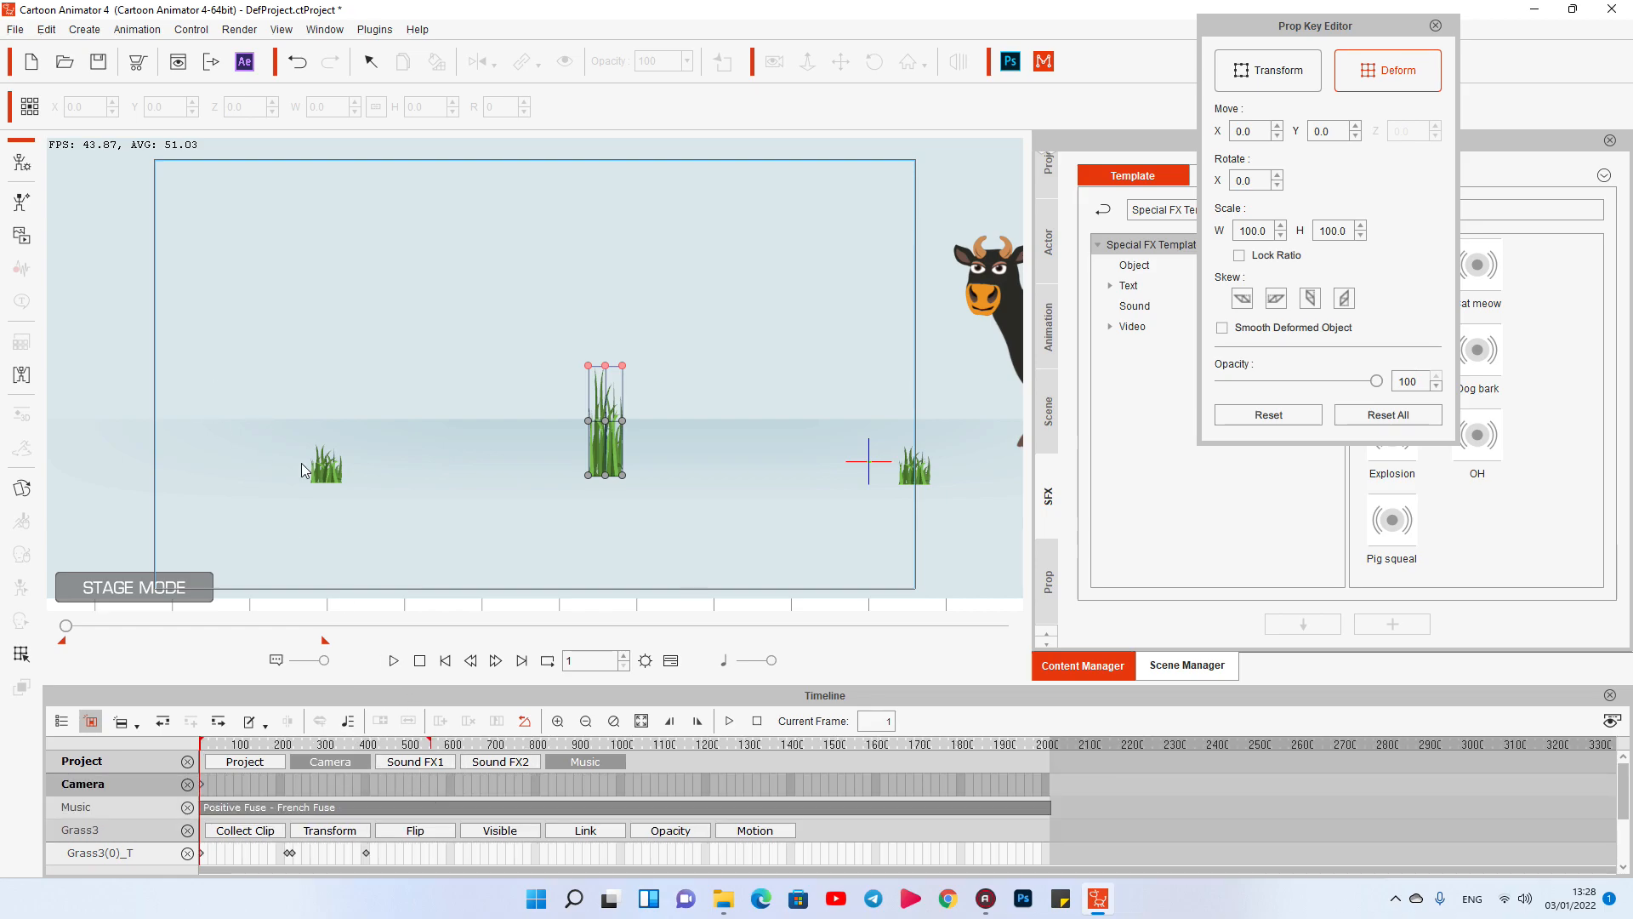
{"action": "left_click", "coordinate": [1435, 26]}
{"action": "left_click", "coordinate": [774, 61]}
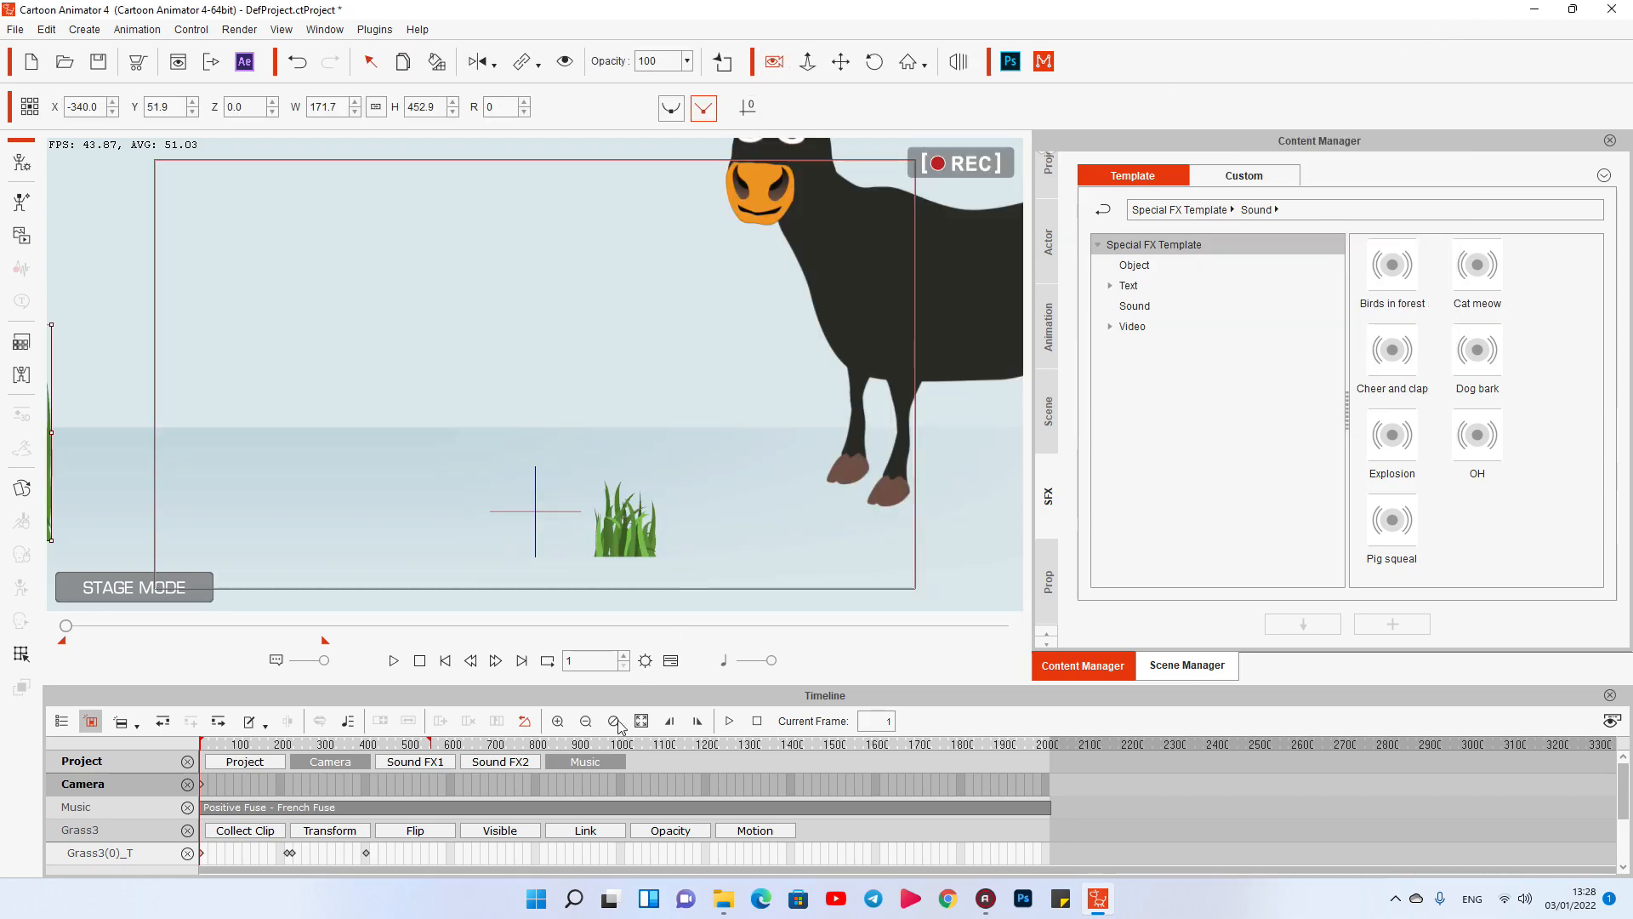
Step: Move and zoom the camera at frame 1 into a close framing of the cow's head and upper body
{"action": "left_click_drag", "start_coordinate": [710, 389], "coordinate": [509, 512]}
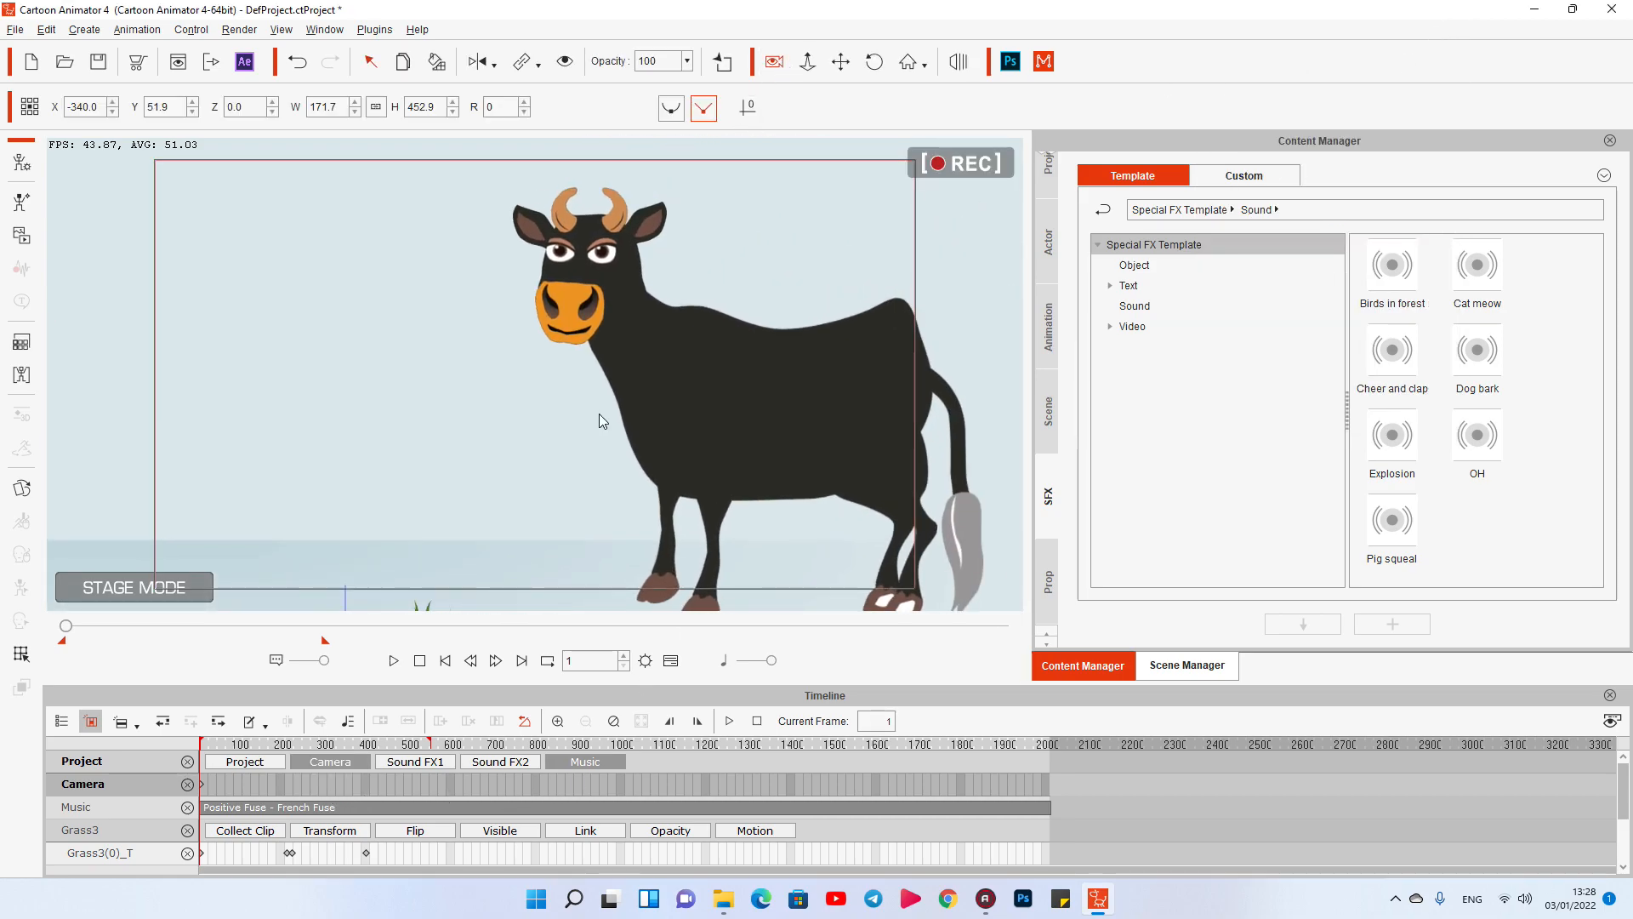
{"action": "left_click_drag", "start_coordinate": [605, 423], "coordinate": [569, 445]}
{"action": "scroll", "coordinate": [601, 503], "scroll_direction": "down", "scroll_amount": 2}
{"action": "left_click_drag", "start_coordinate": [597, 502], "coordinate": [646, 440]}
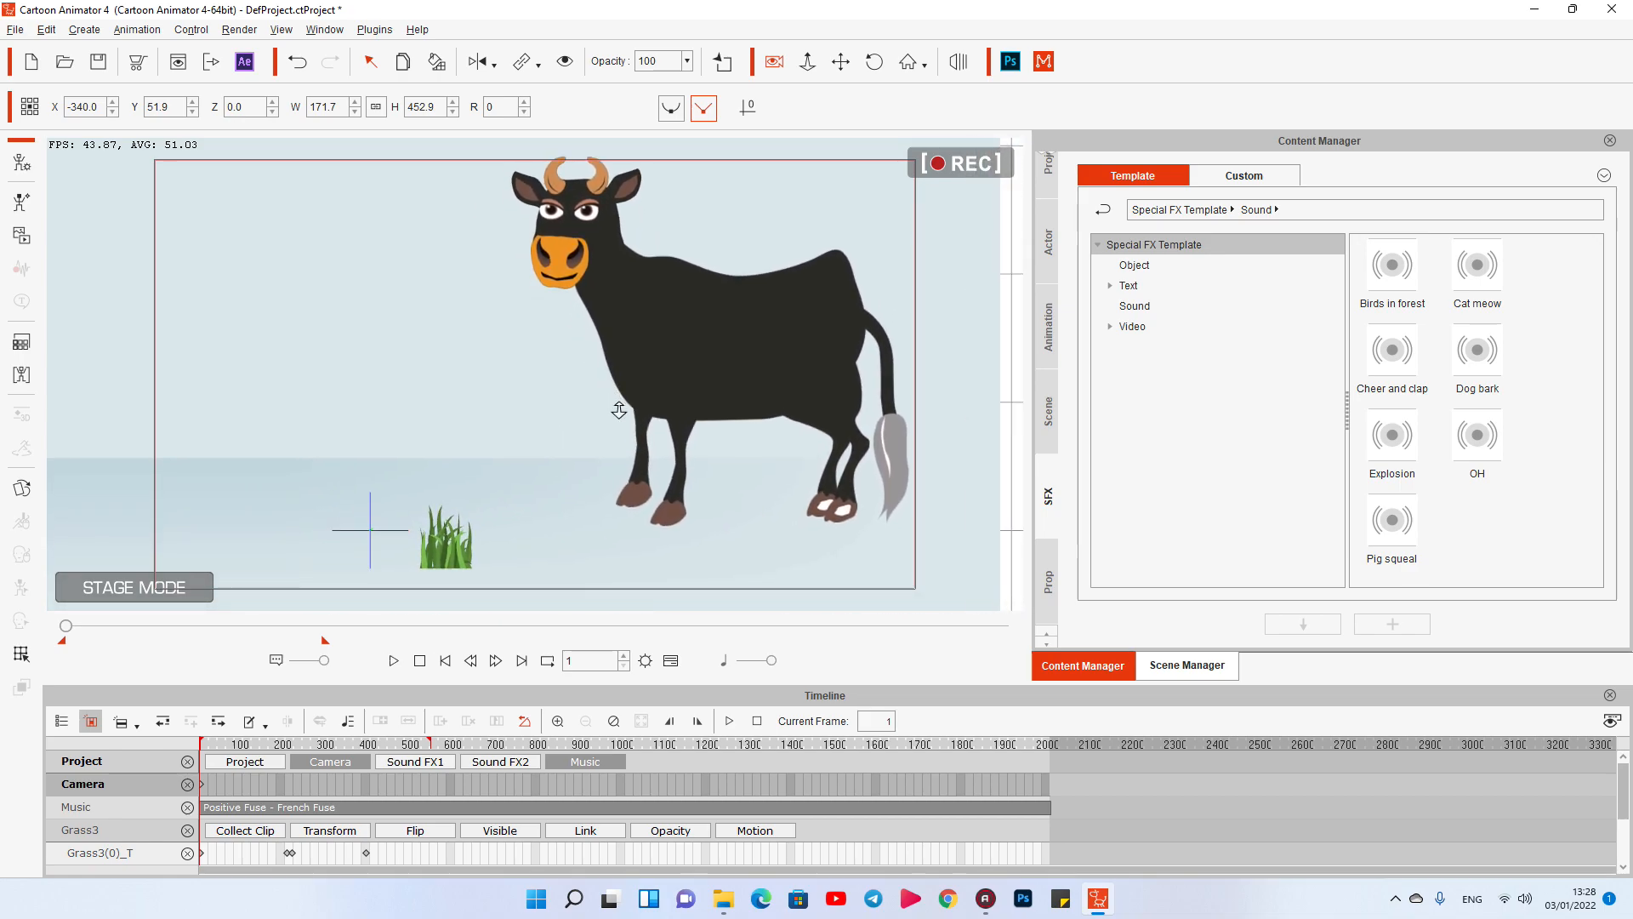
{"action": "scroll", "coordinate": [645, 440], "scroll_direction": "up", "scroll_amount": 3}
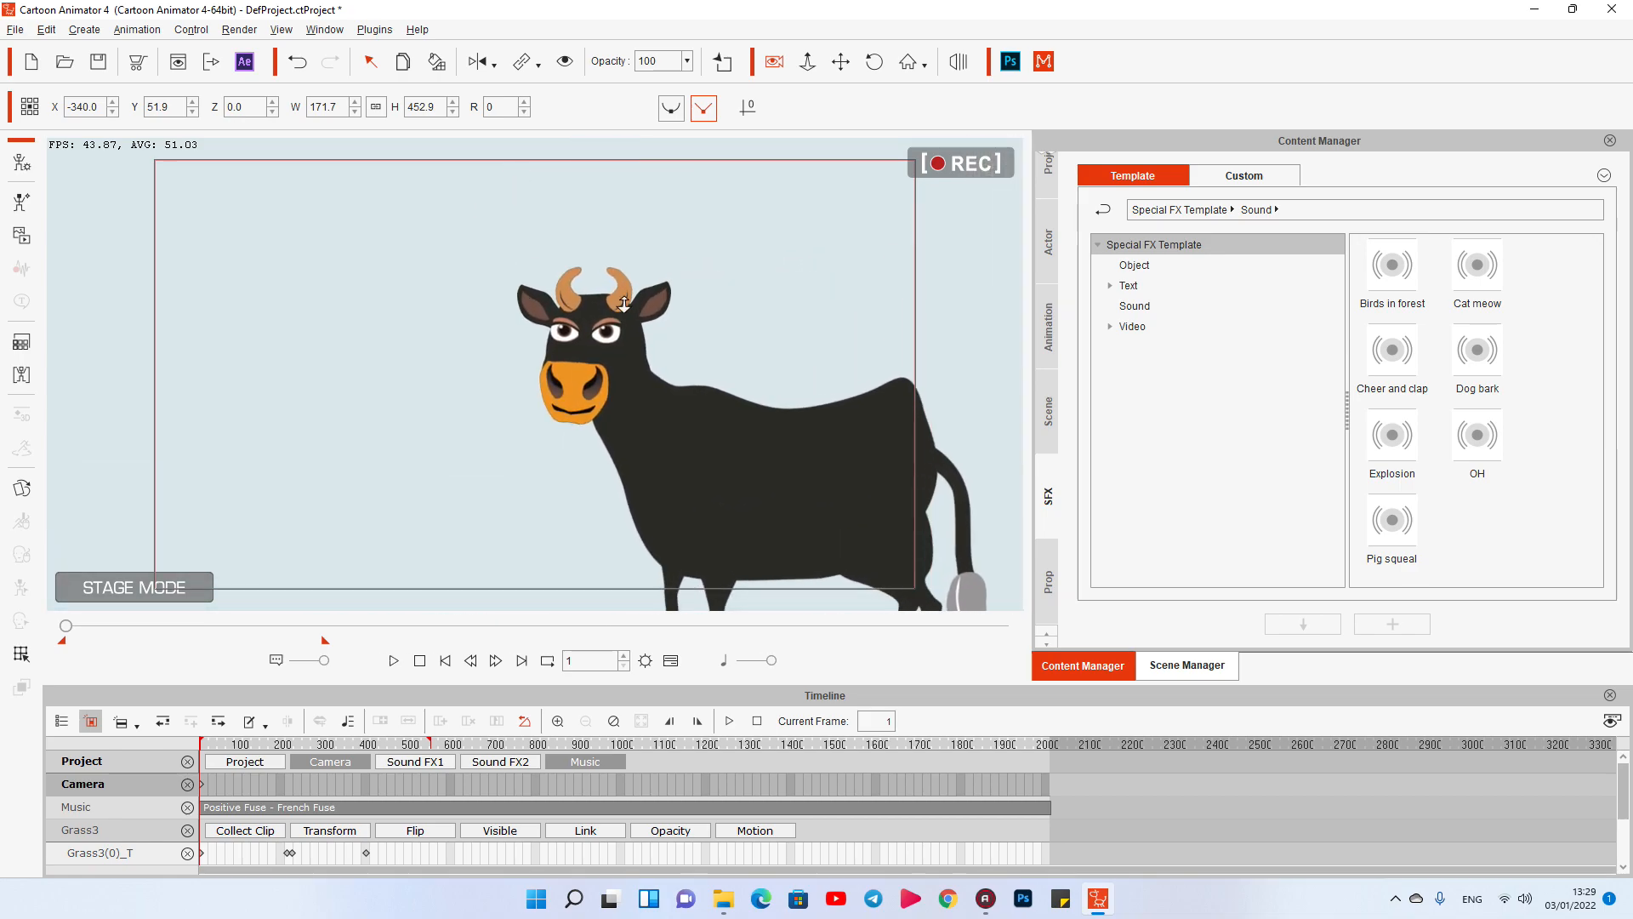
{"action": "scroll", "coordinate": [552, 451], "scroll_direction": "up", "scroll_amount": 1}
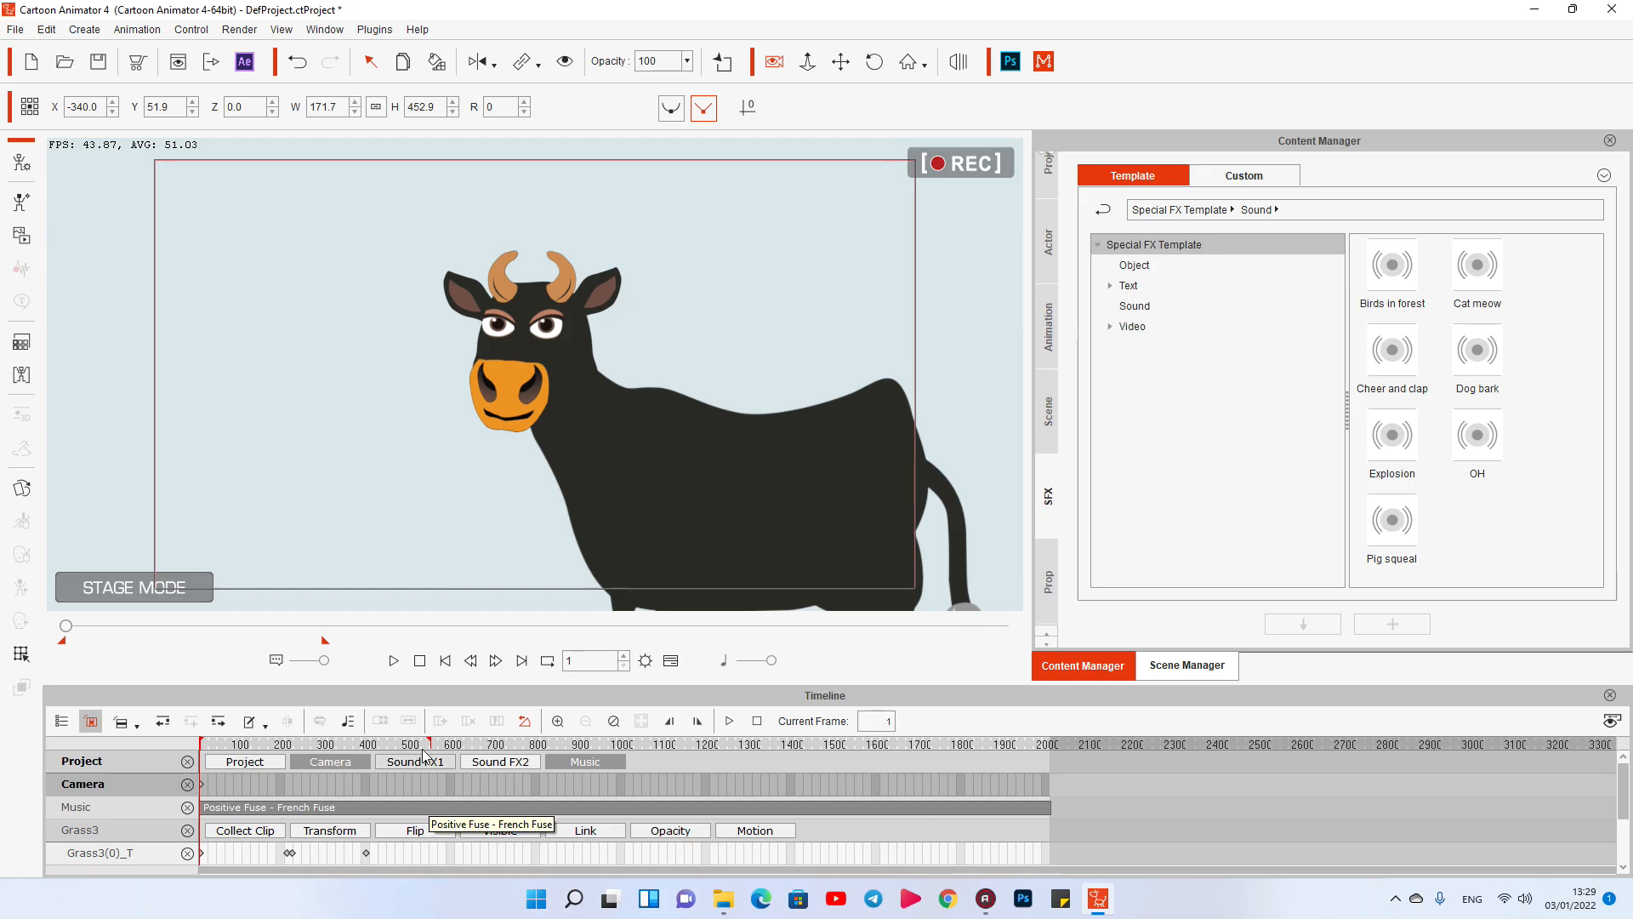
{"action": "left_click", "coordinate": [521, 661]}
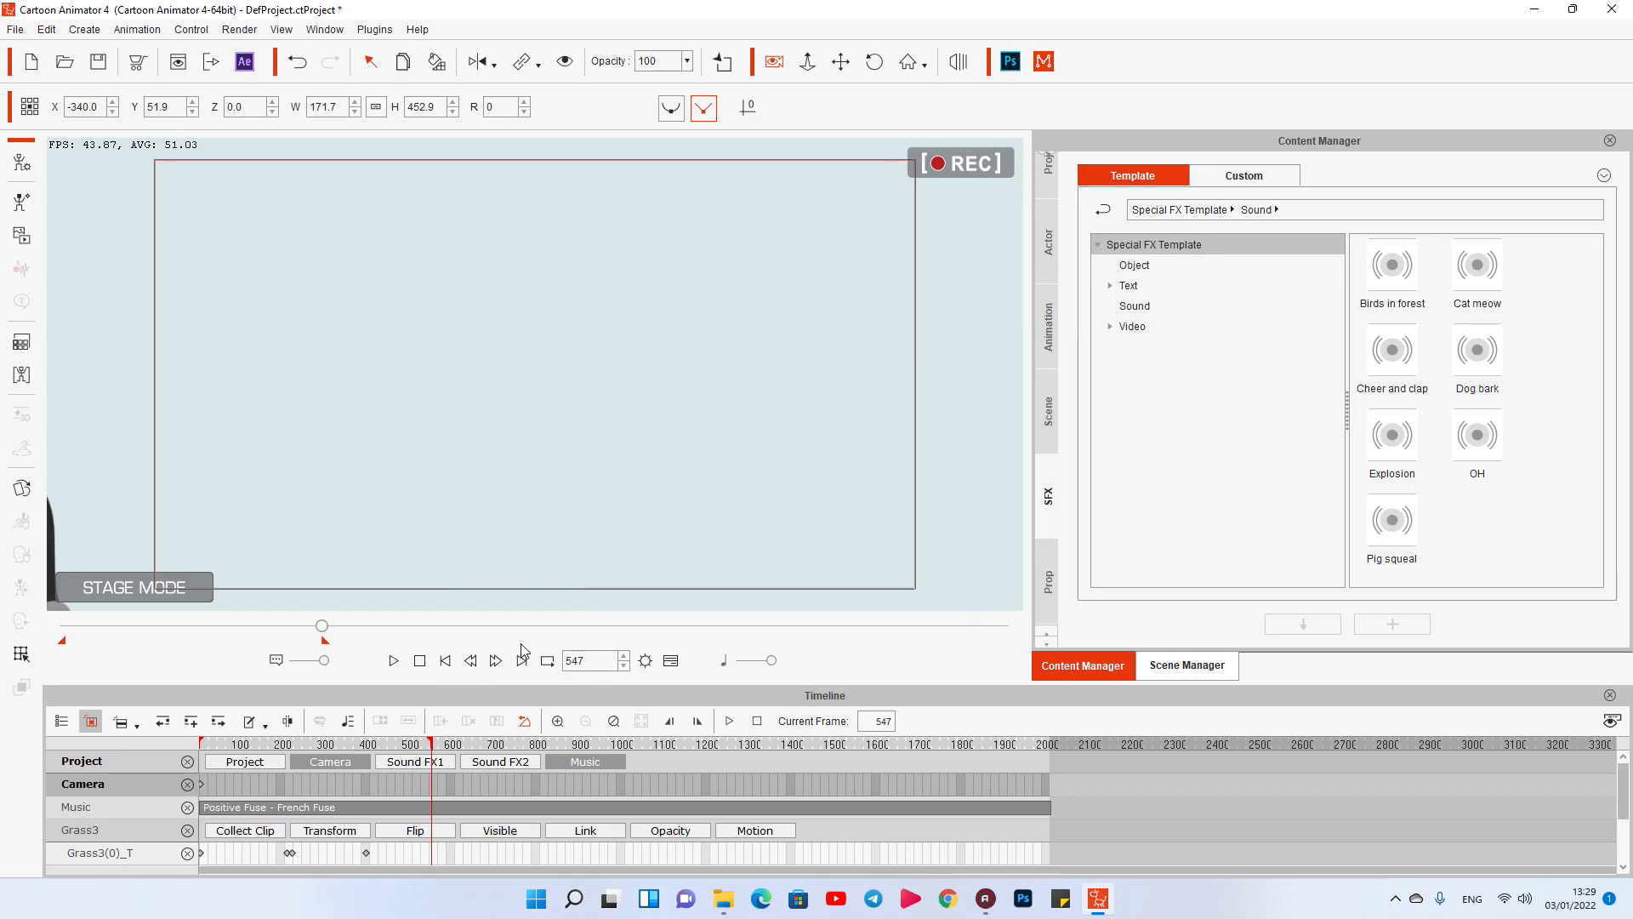
{"action": "scroll", "coordinate": [570, 551], "scroll_direction": "down", "scroll_amount": 4}
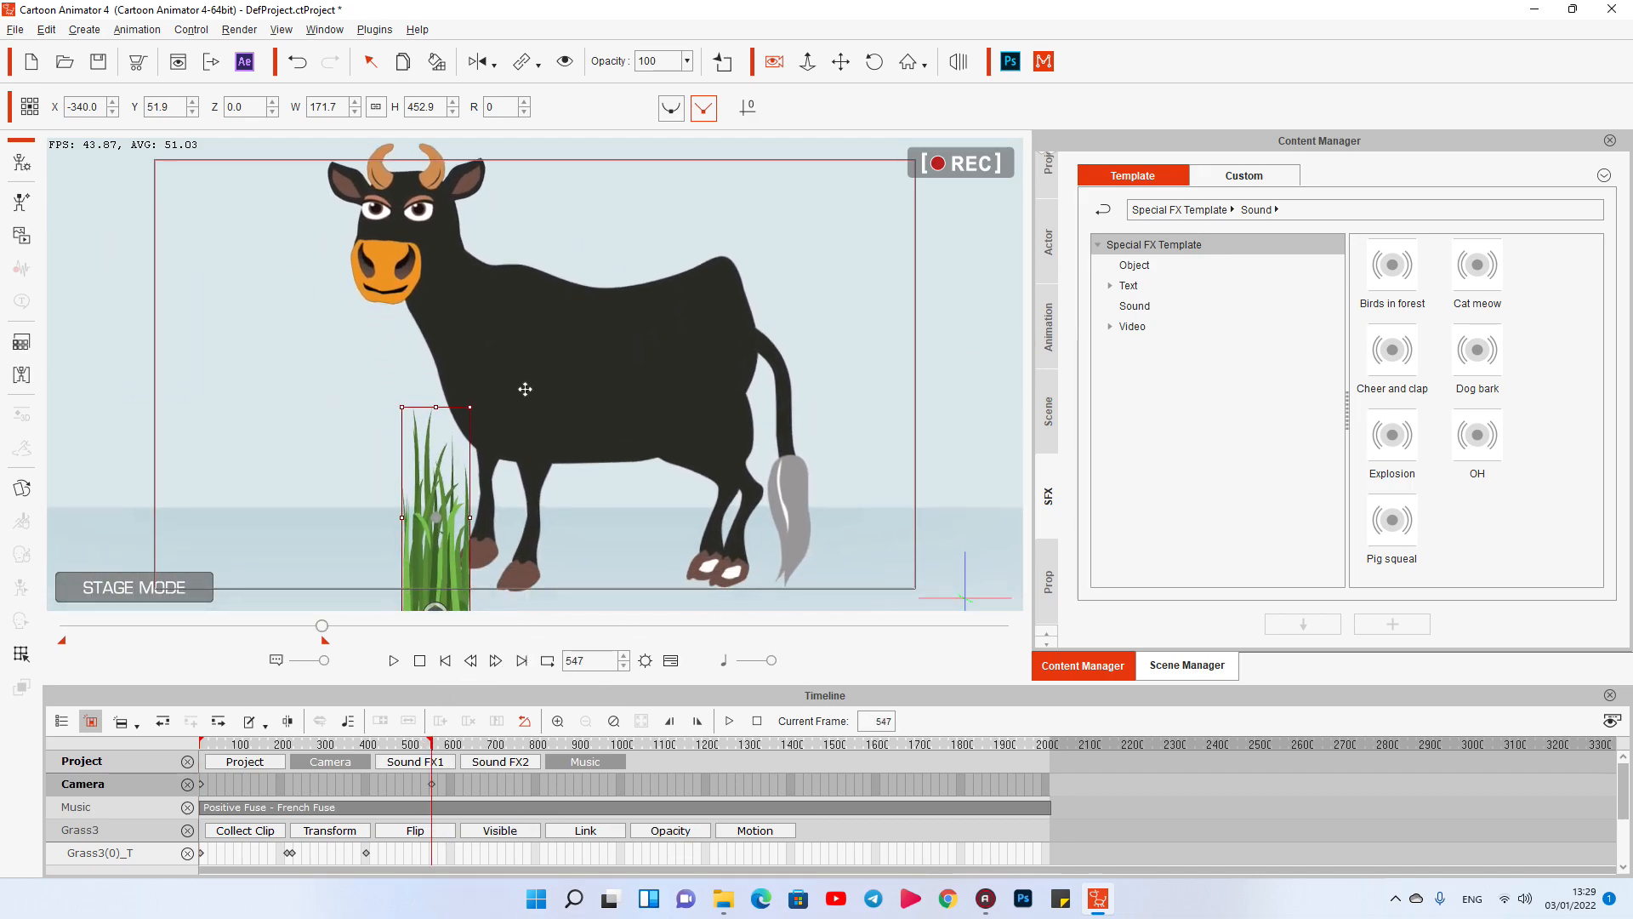
{"action": "left_click_drag", "start_coordinate": [532, 471], "coordinate": [527, 454]}
{"action": "scroll", "coordinate": [547, 510], "scroll_direction": "down", "scroll_amount": 1}
{"action": "left_click_drag", "start_coordinate": [298, 746], "coordinate": [290, 746]}
{"action": "left_click", "coordinate": [432, 785]}
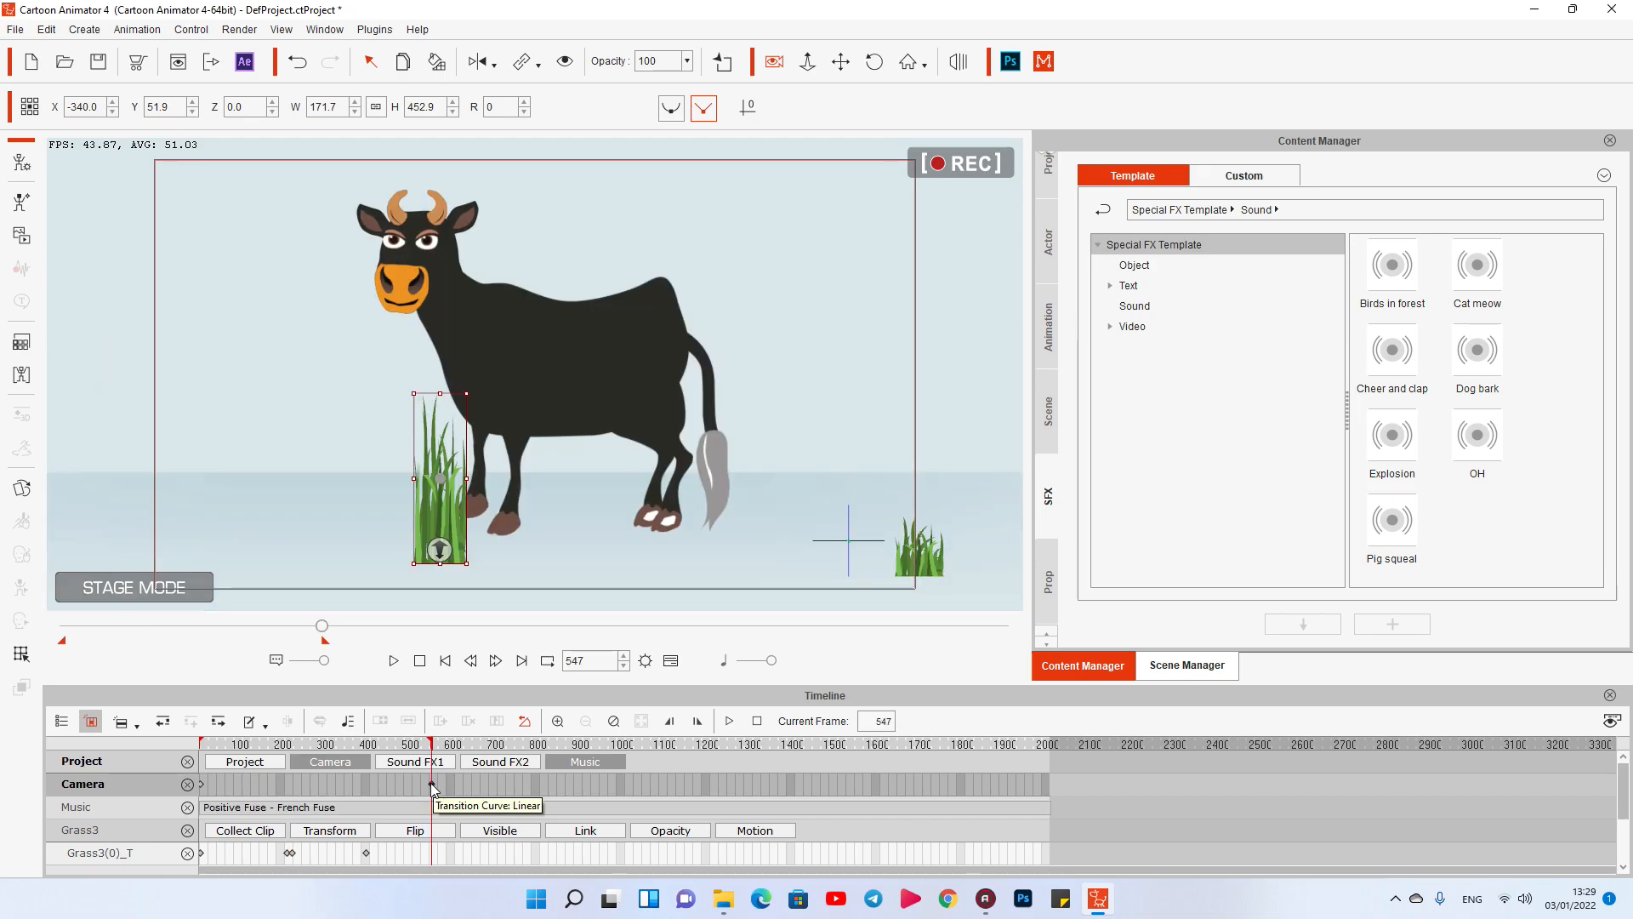
Step: Key the camera at frame 105 pulled back to frame the whole walking cow, then preview the move from the start
{"action": "left_click_drag", "start_coordinate": [234, 747], "coordinate": [139, 751]}
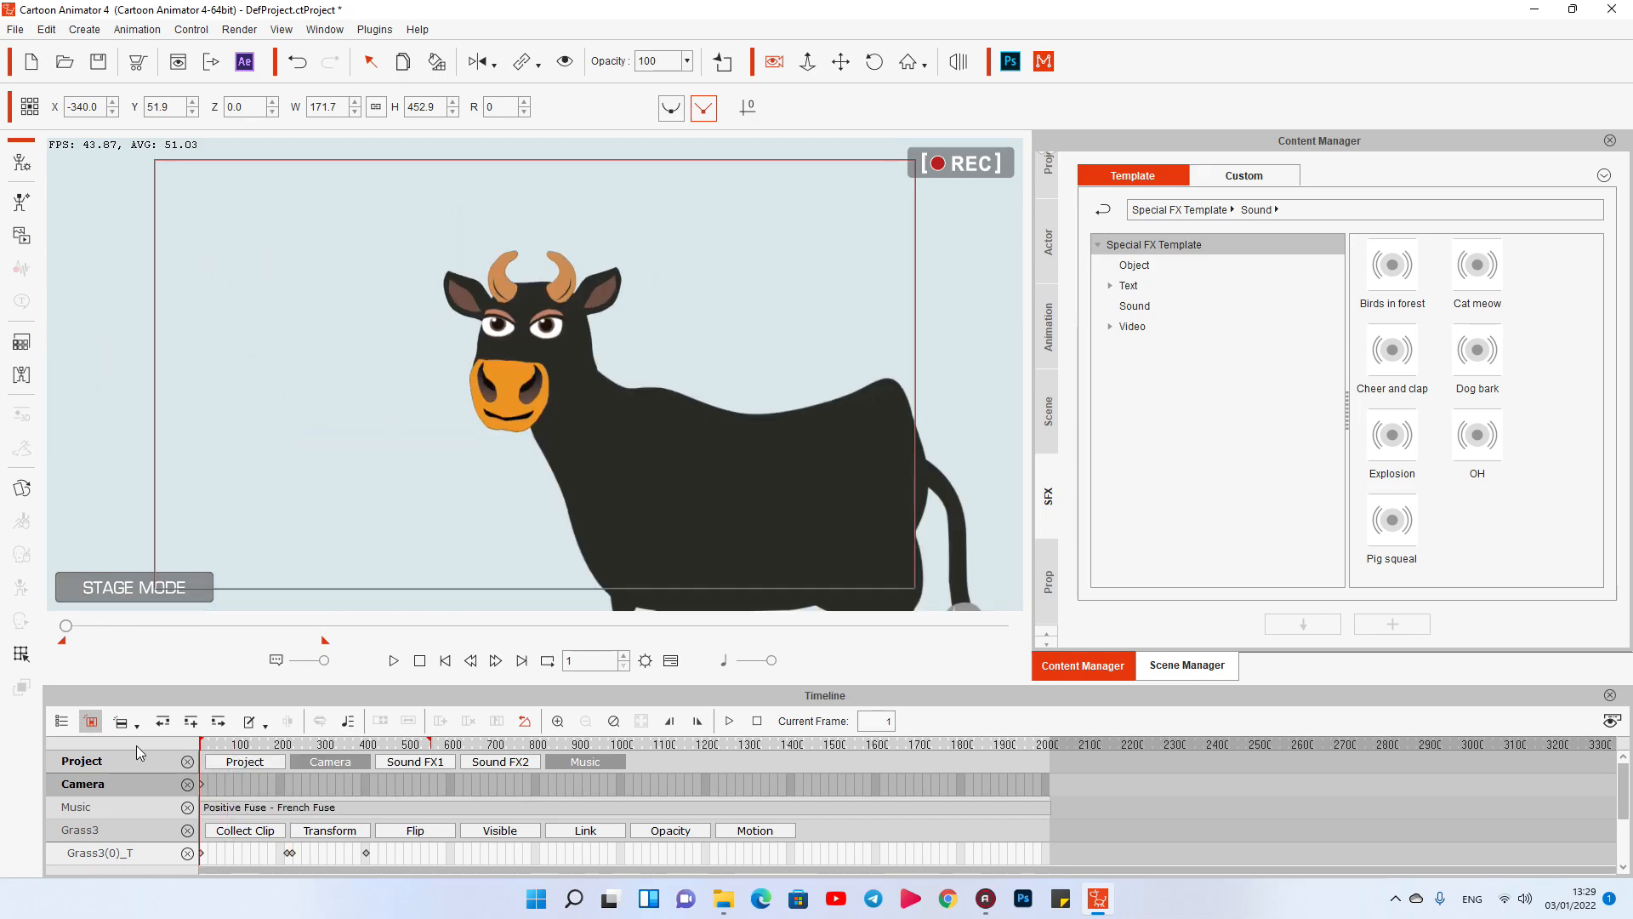
{"action": "scroll", "coordinate": [222, 792], "scroll_direction": "up", "scroll_amount": 3}
{"action": "scroll", "coordinate": [242, 793], "scroll_direction": "down", "scroll_amount": 1}
{"action": "left_click_drag", "start_coordinate": [516, 746], "coordinate": [376, 737]}
{"action": "left_click_drag", "start_coordinate": [388, 570], "coordinate": [711, 724]}
{"action": "left_click_drag", "start_coordinate": [595, 449], "coordinate": [579, 500]}
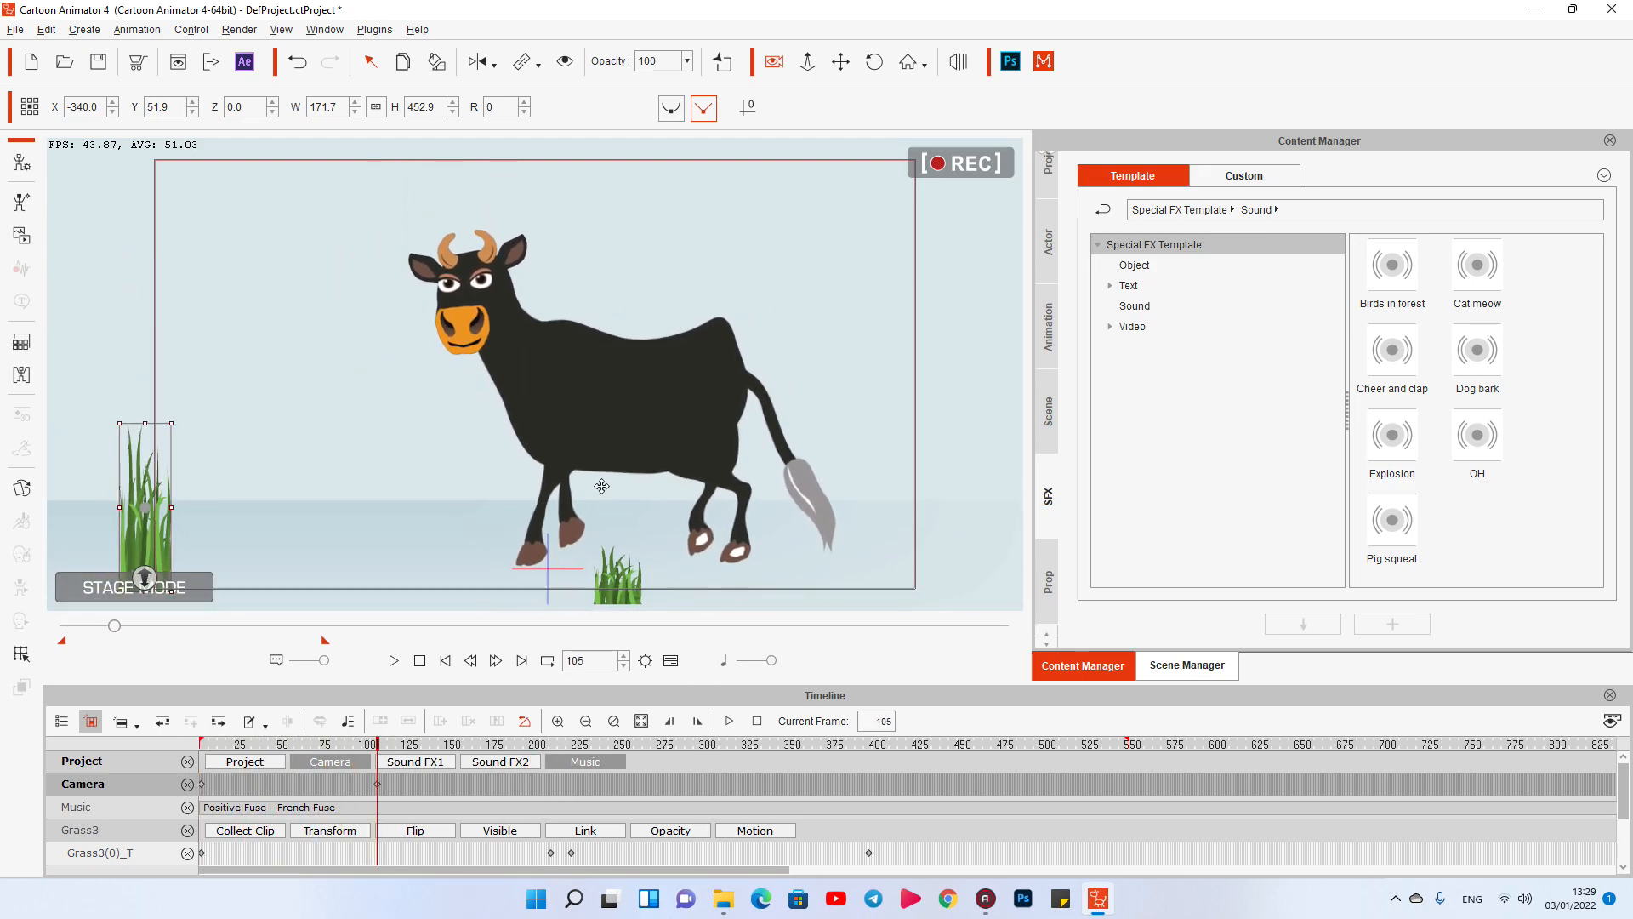
{"action": "scroll", "coordinate": [661, 503], "scroll_direction": "down", "scroll_amount": 1}
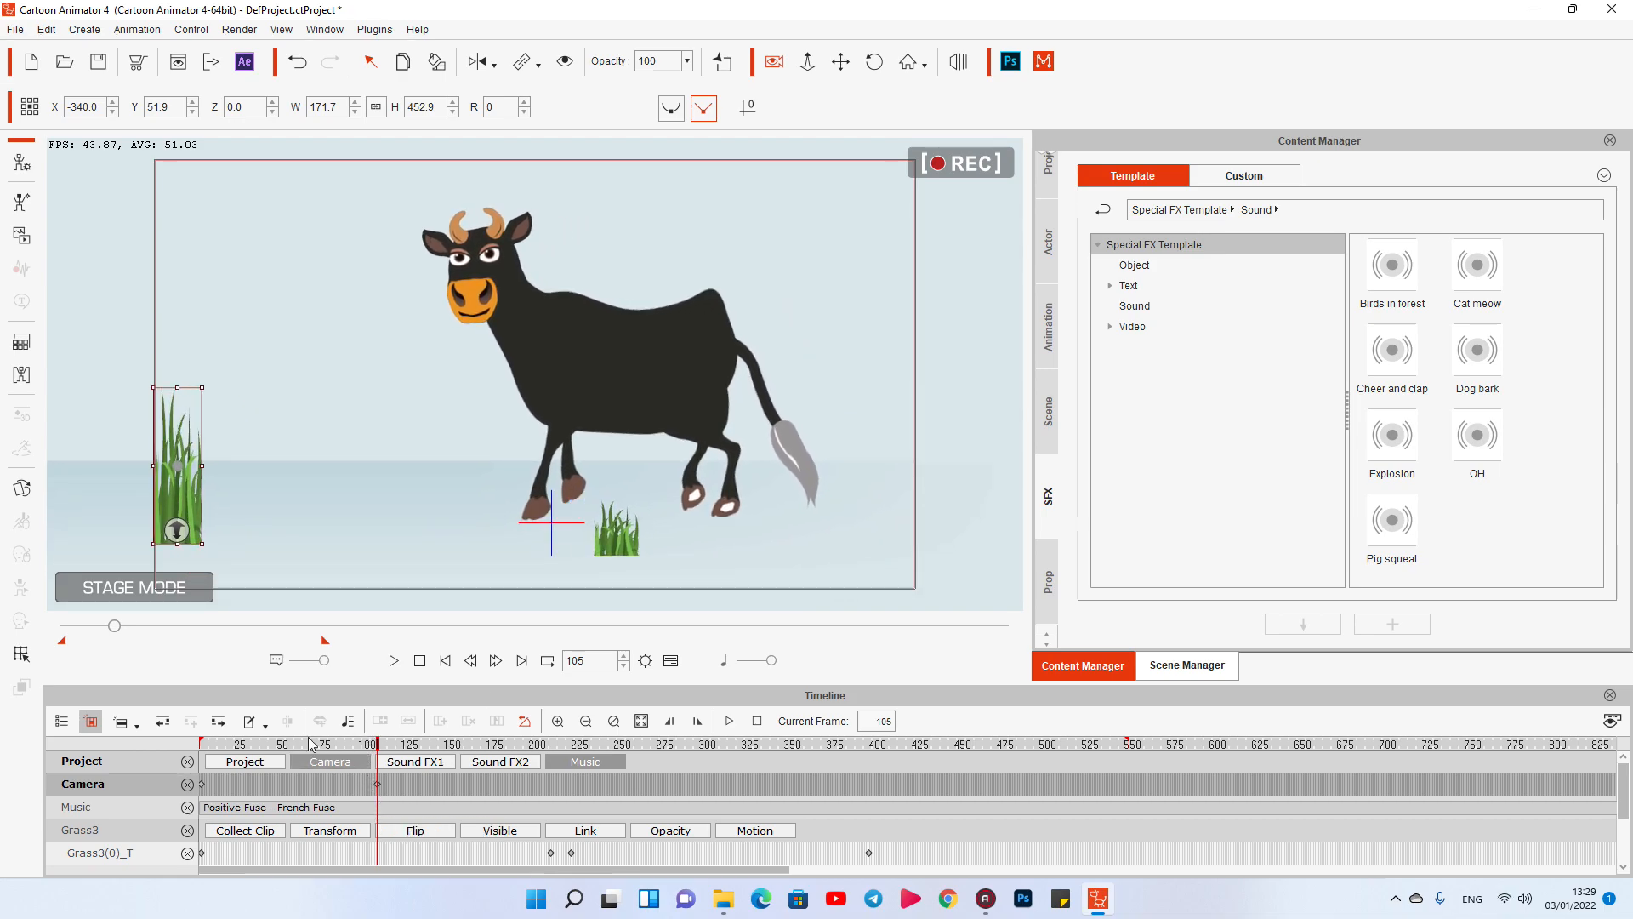
{"action": "left_click_drag", "start_coordinate": [245, 744], "coordinate": [175, 744]}
{"action": "key", "text": "space"}
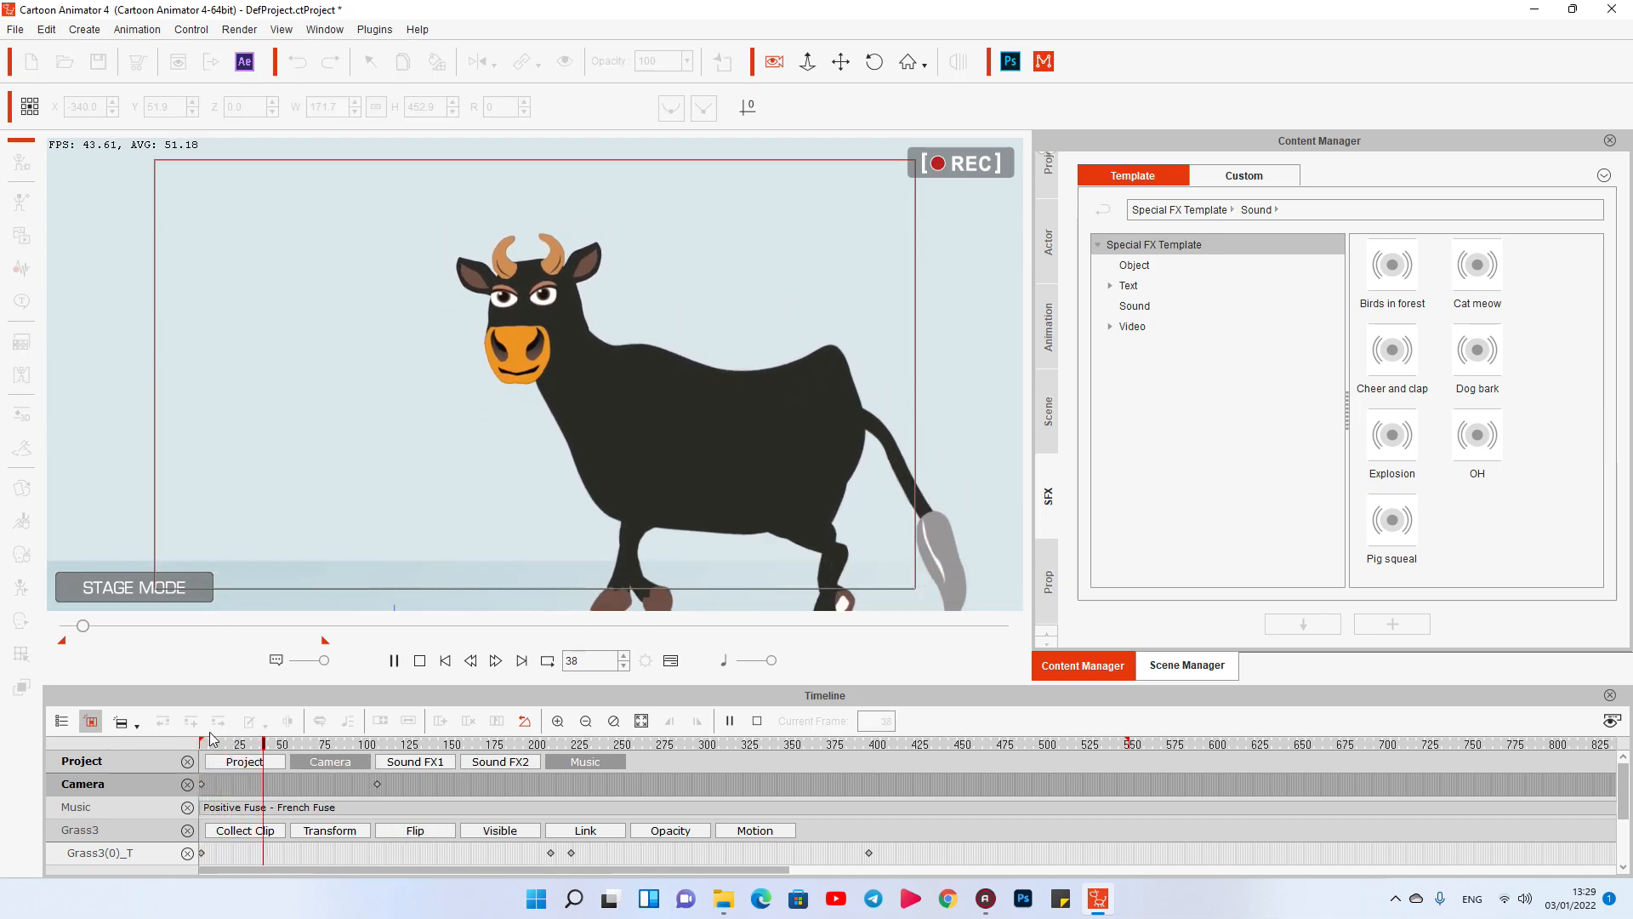
Step: Key the camera at frame 165 to frame the leaping cow together with the tall grass, and play the result
{"action": "left_click", "coordinate": [377, 784]}
{"action": "left_click_drag", "start_coordinate": [379, 754], "coordinate": [480, 745]}
{"action": "left_click_drag", "start_coordinate": [472, 524], "coordinate": [680, 562]}
{"action": "key", "text": "space"}
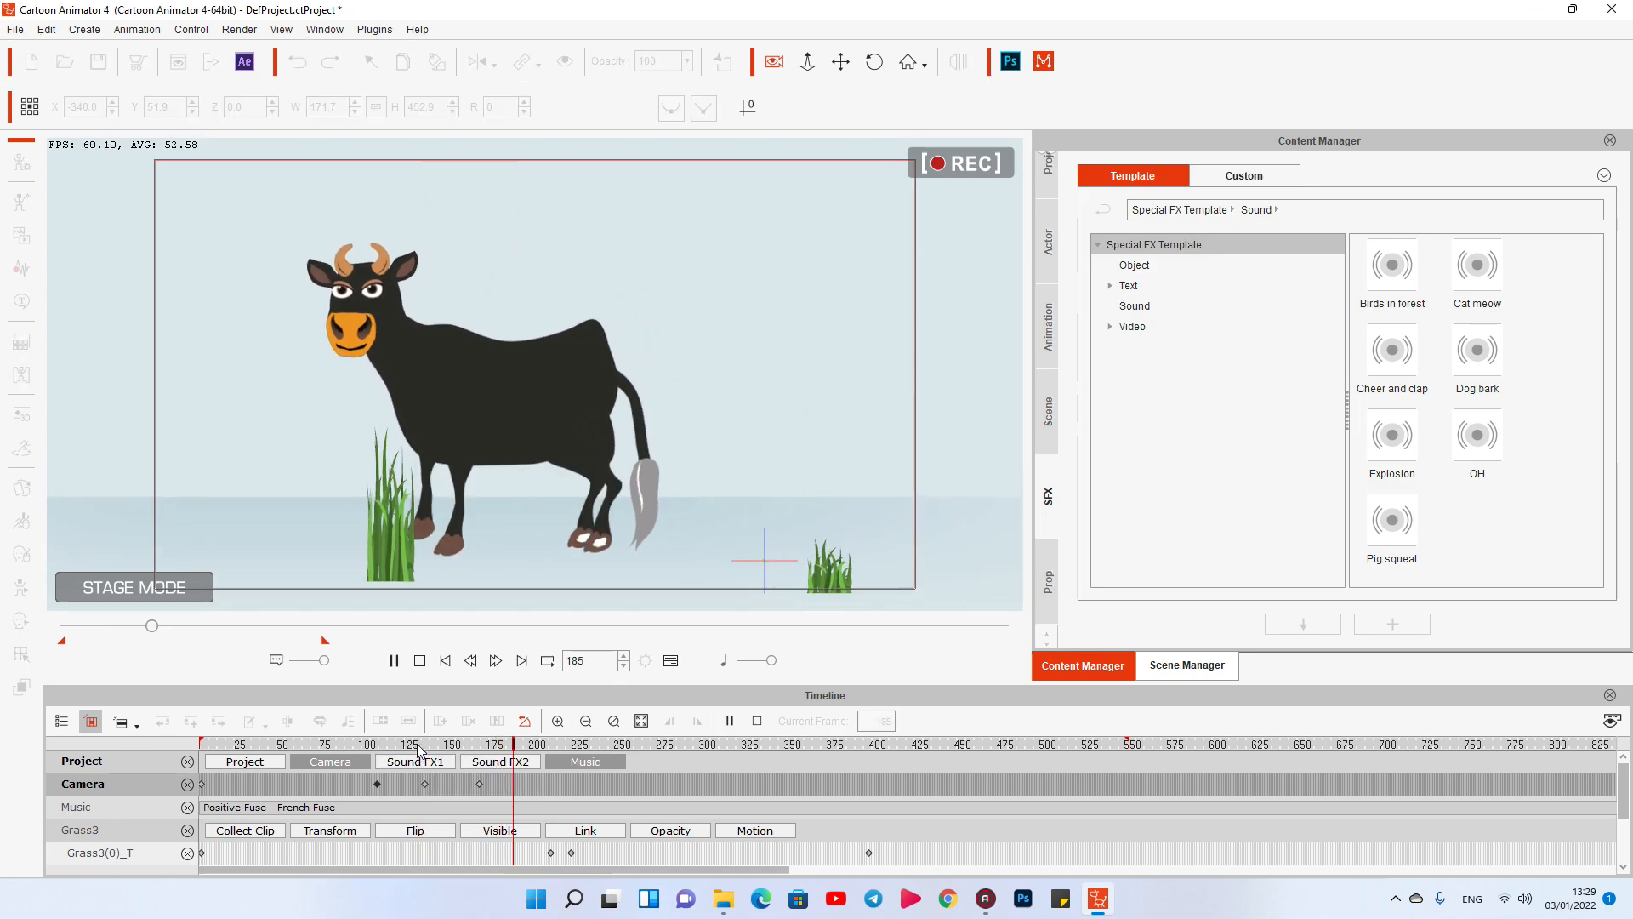
Step: Add camera keys at frames 189 and 199 that hold the framing of frame 165
{"action": "left_click", "coordinate": [480, 784]}
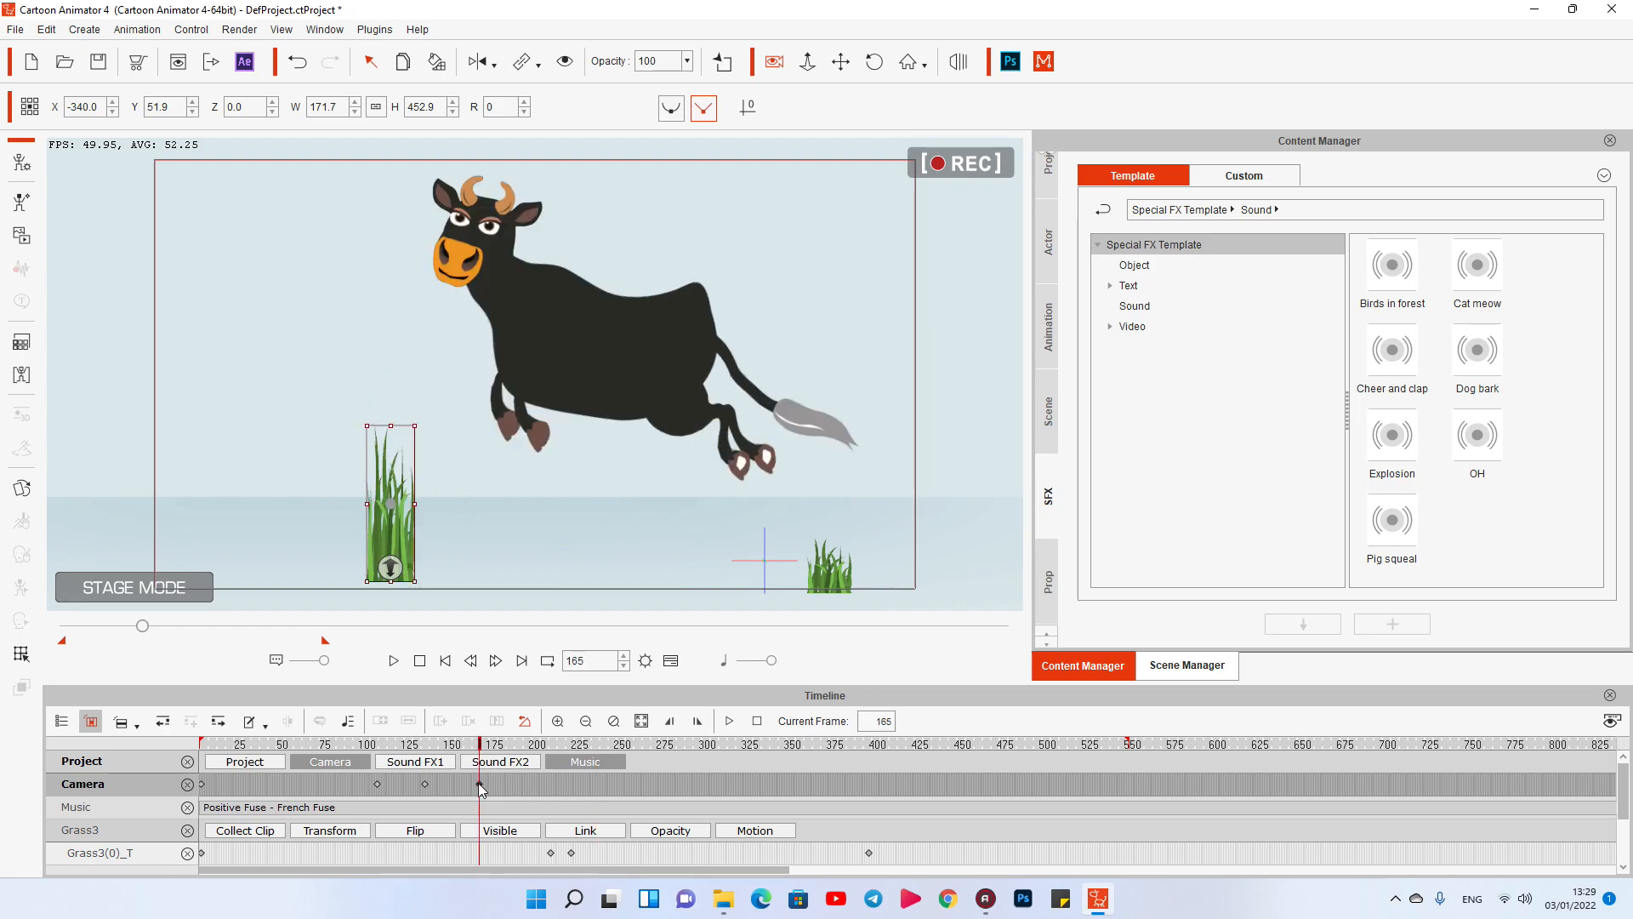
{"action": "left_click_drag", "start_coordinate": [481, 747], "coordinate": [537, 750]}
{"action": "double_click", "coordinate": [538, 783]}
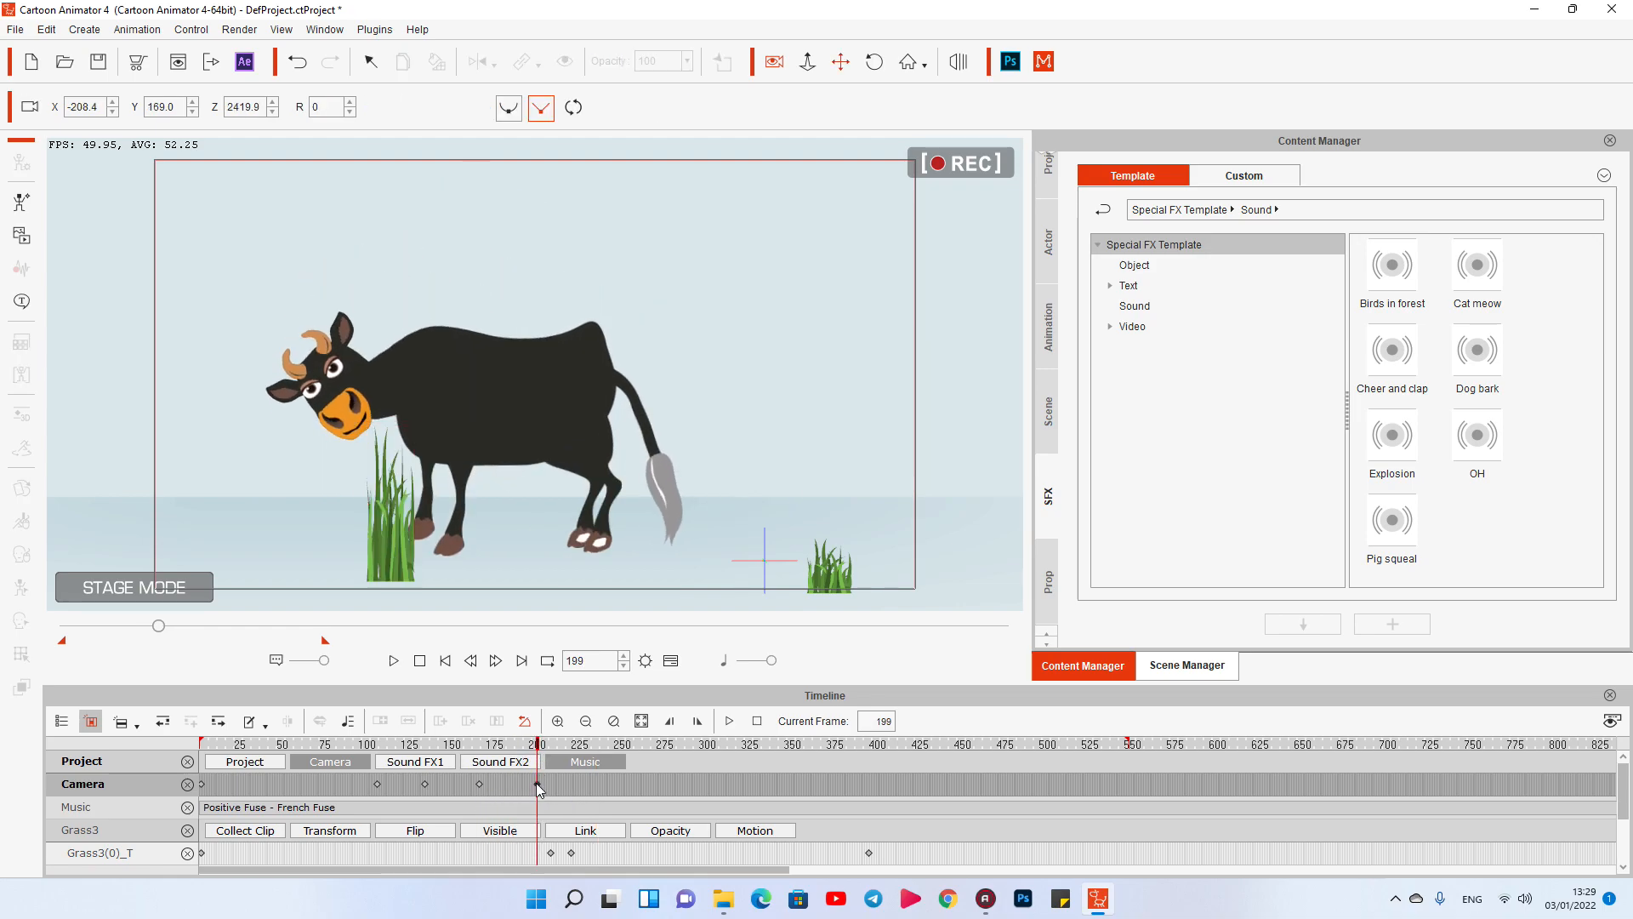
{"action": "left_click", "coordinate": [517, 785]}
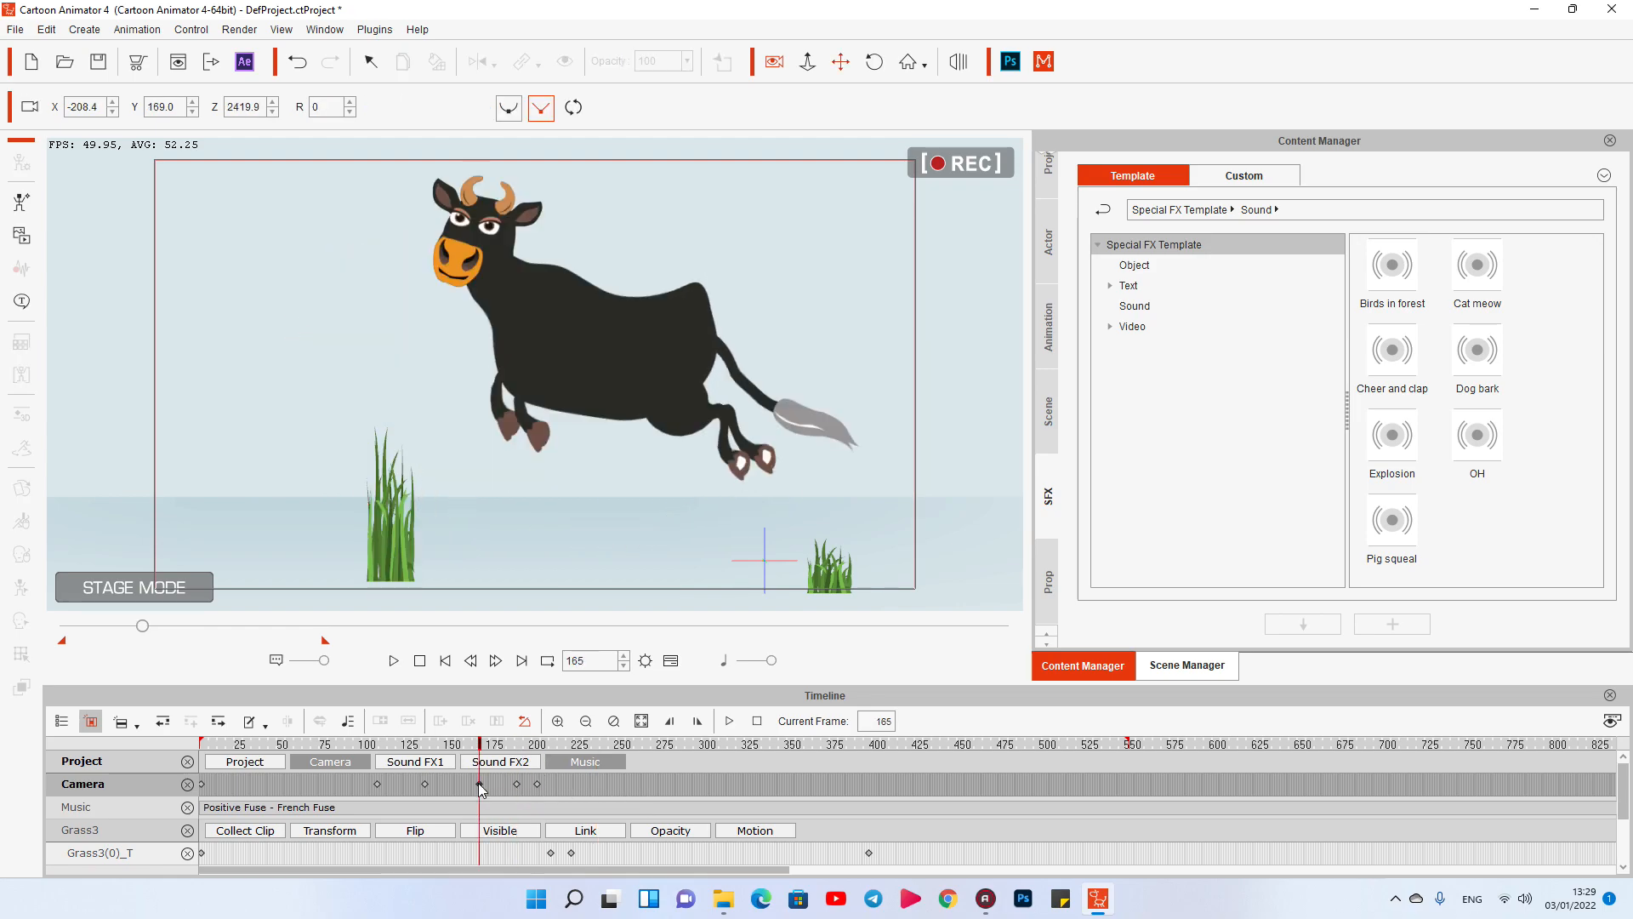
{"action": "left_click", "coordinate": [514, 784]}
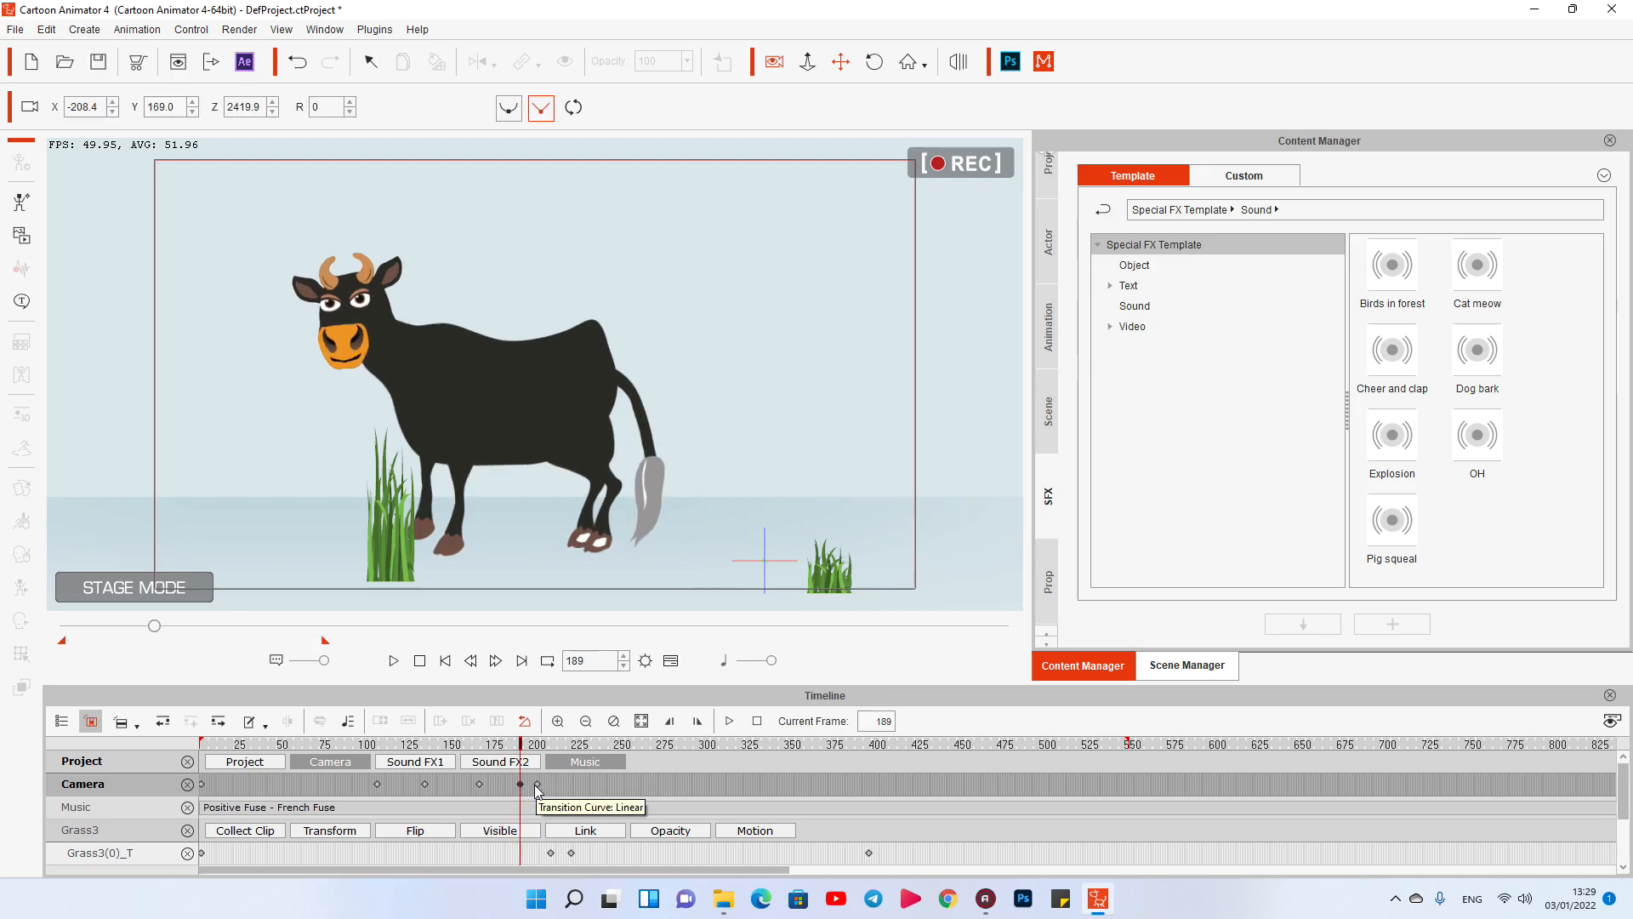
Step: Move the camera closer to the cow and tall grass at frame 199, to about Z 1917, and play the result
{"action": "left_click", "coordinate": [536, 785]}
{"action": "scroll", "coordinate": [601, 350], "scroll_direction": "up", "scroll_amount": 3}
{"action": "left_click_drag", "start_coordinate": [507, 481], "coordinate": [496, 413]}
{"action": "scroll", "coordinate": [490, 417], "scroll_direction": "up", "scroll_amount": 2}
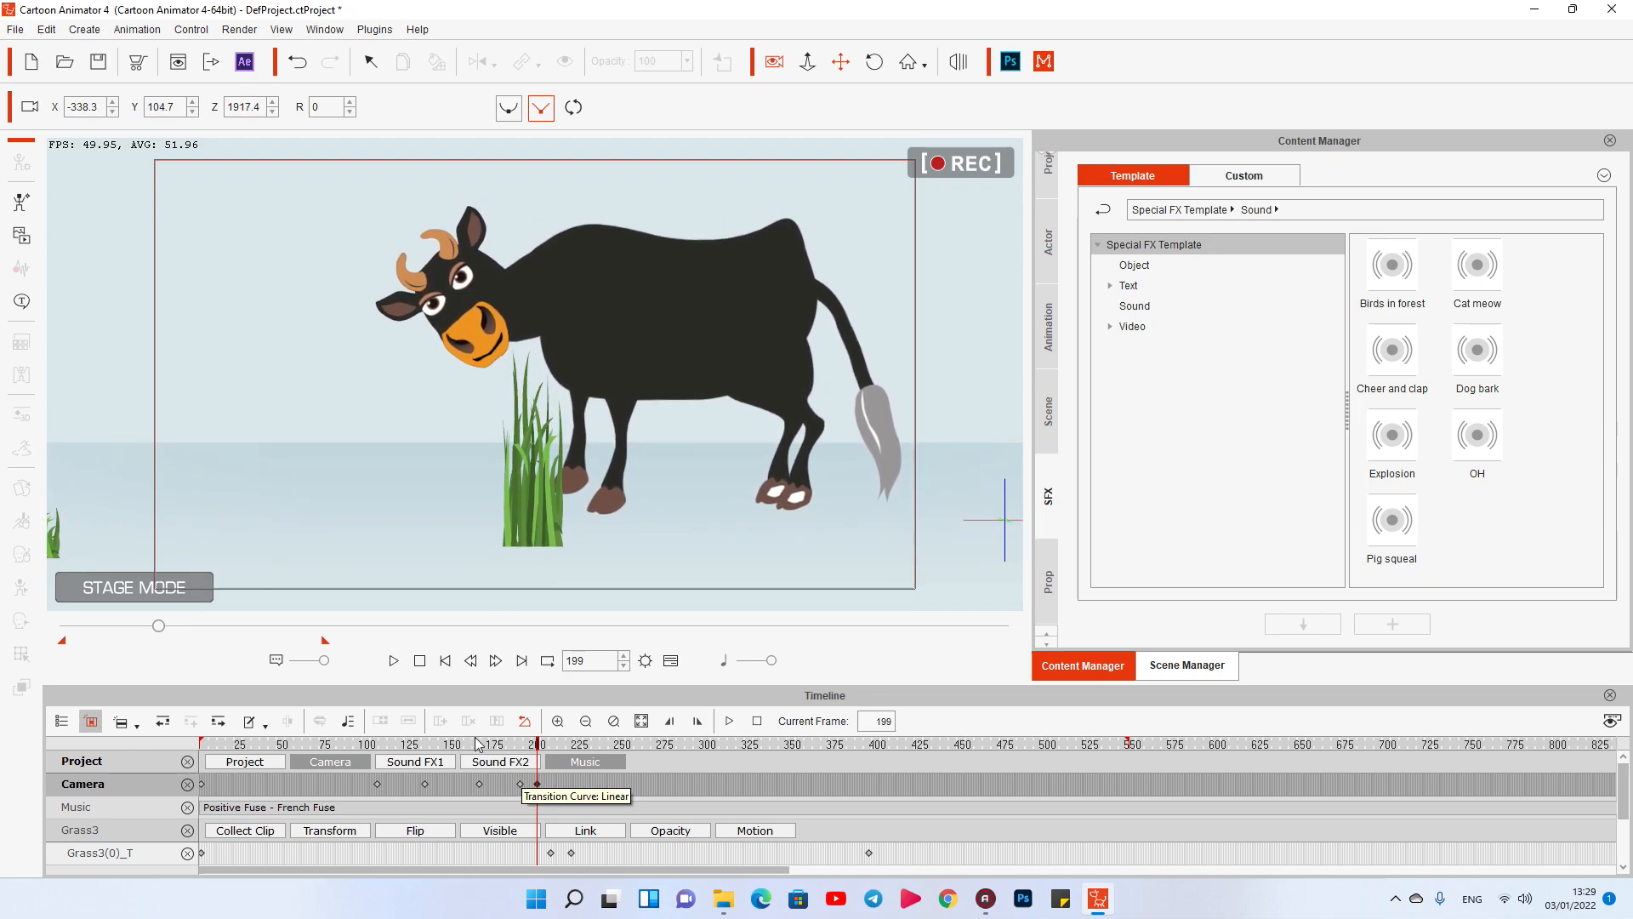
{"action": "key", "text": "space"}
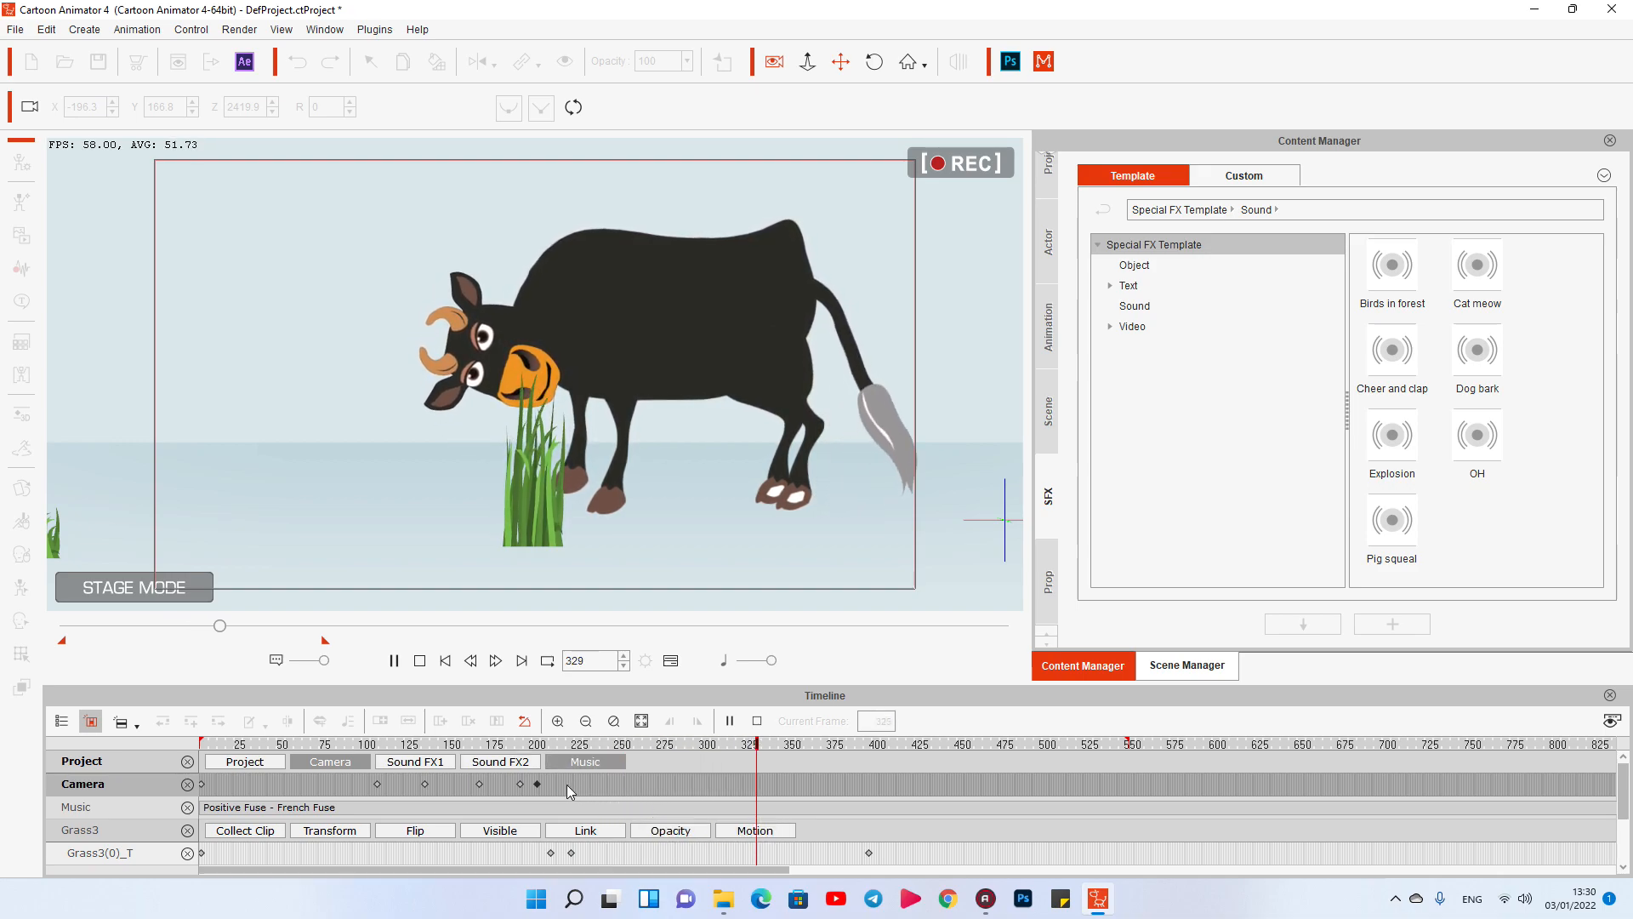
Step: Key the camera at frame 249 pulled back to about Z 2732 around the grazing cow, and play the result
{"action": "left_click", "coordinate": [624, 787]}
{"action": "left_click_drag", "start_coordinate": [656, 426], "coordinate": [559, 663]}
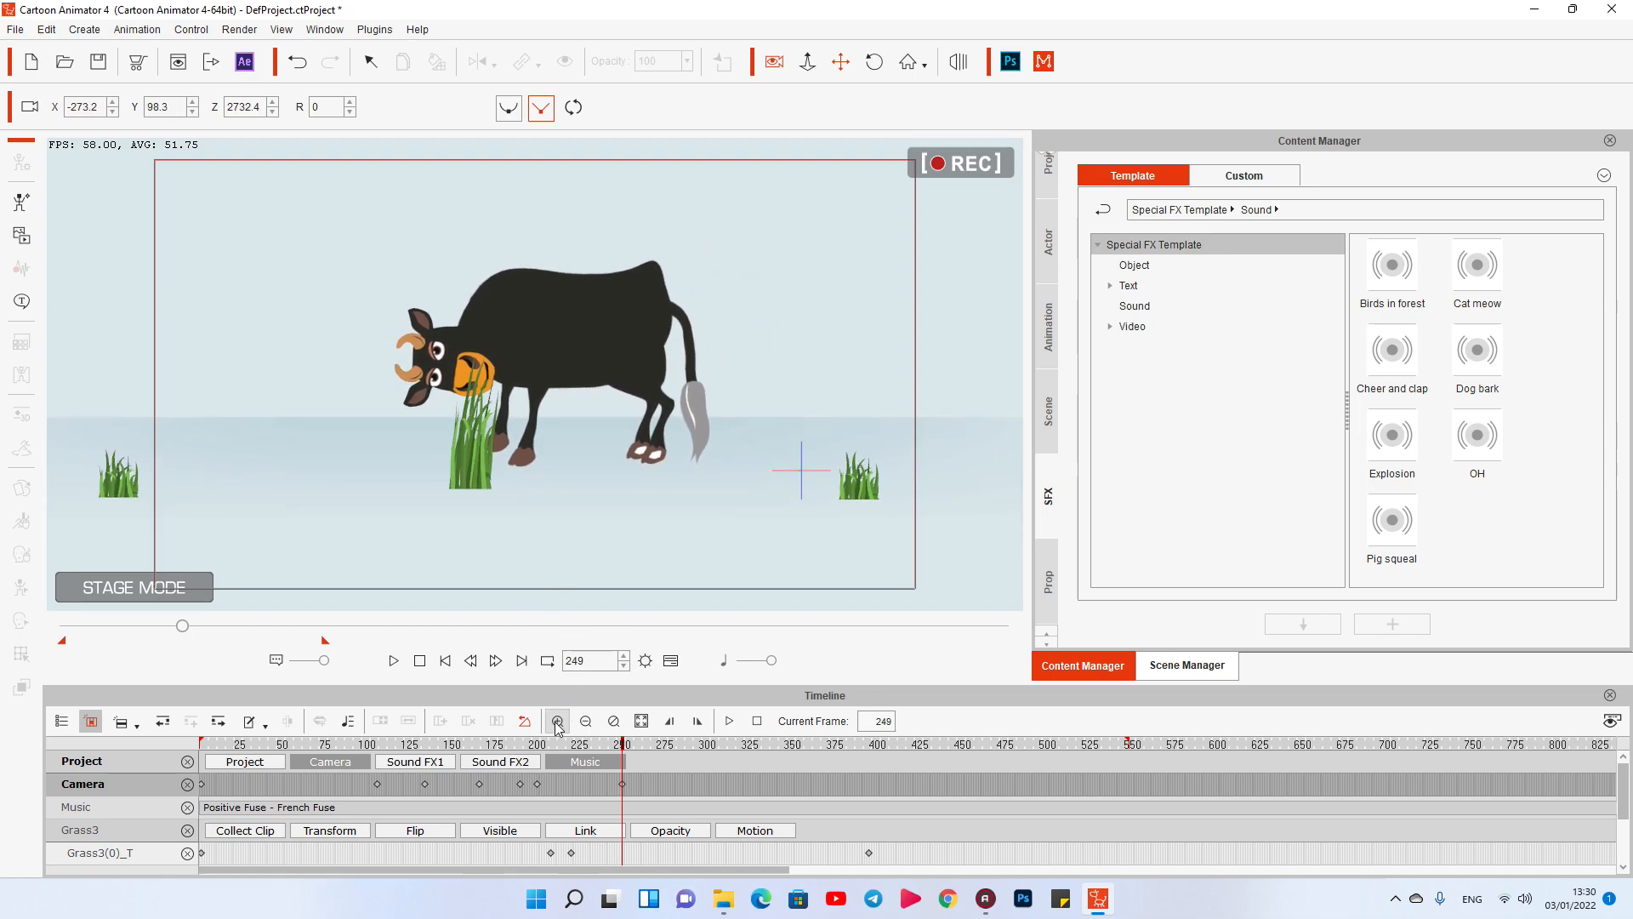
{"action": "key", "text": "space"}
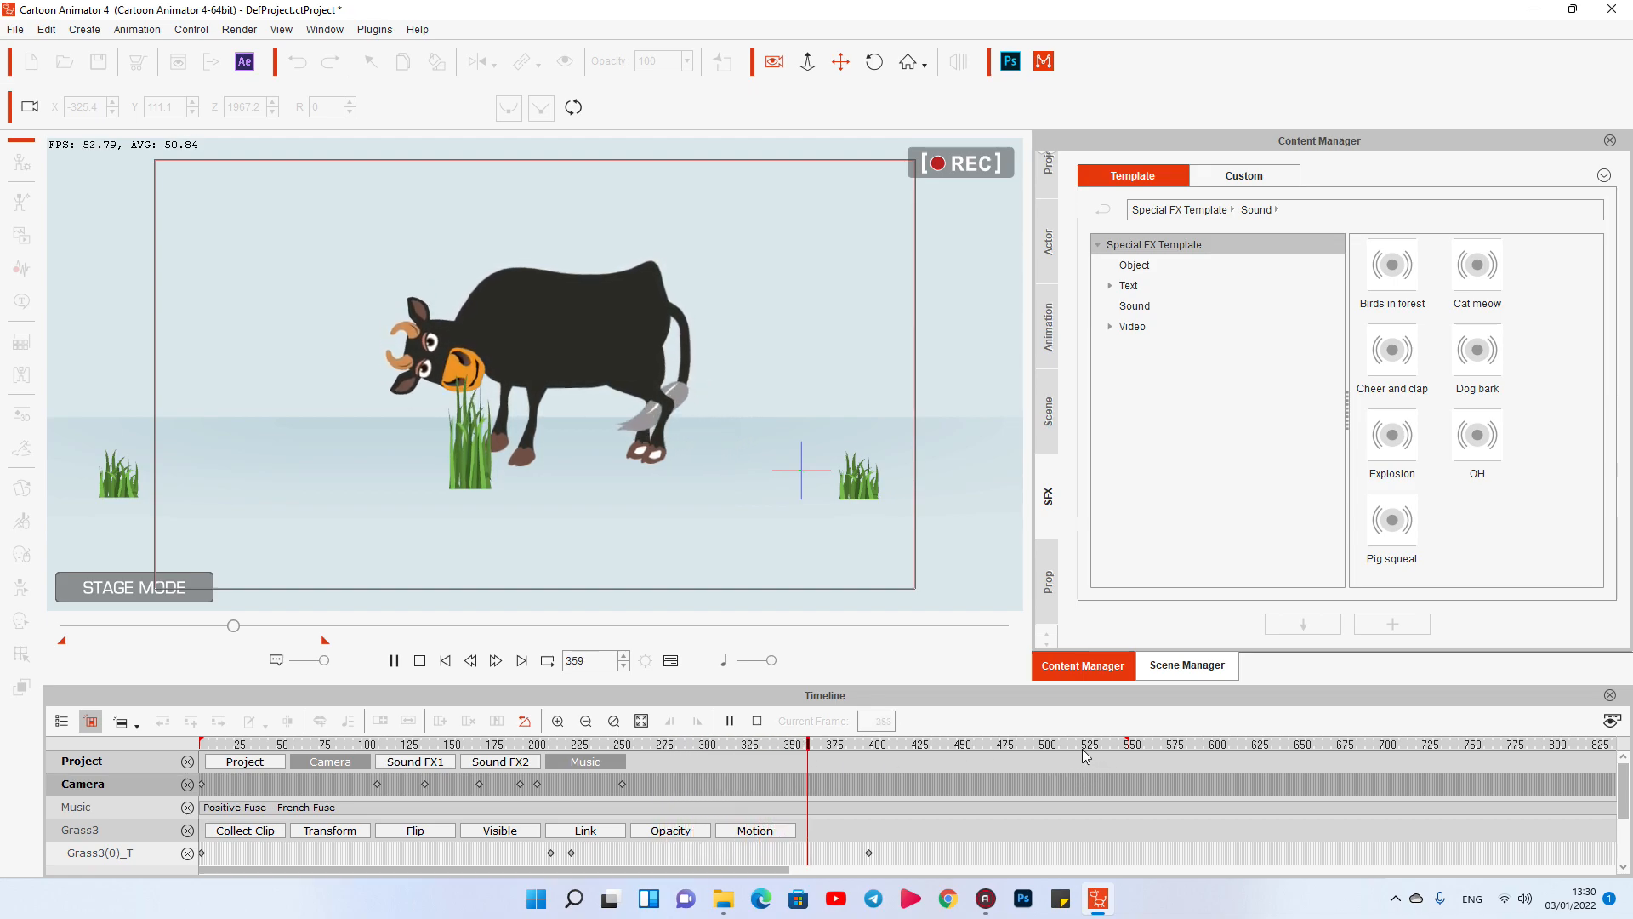
Step: Key a wider camera framing of the cow at frame 546, about Z 2956, and preview the final camera move
{"action": "key", "text": "space"}
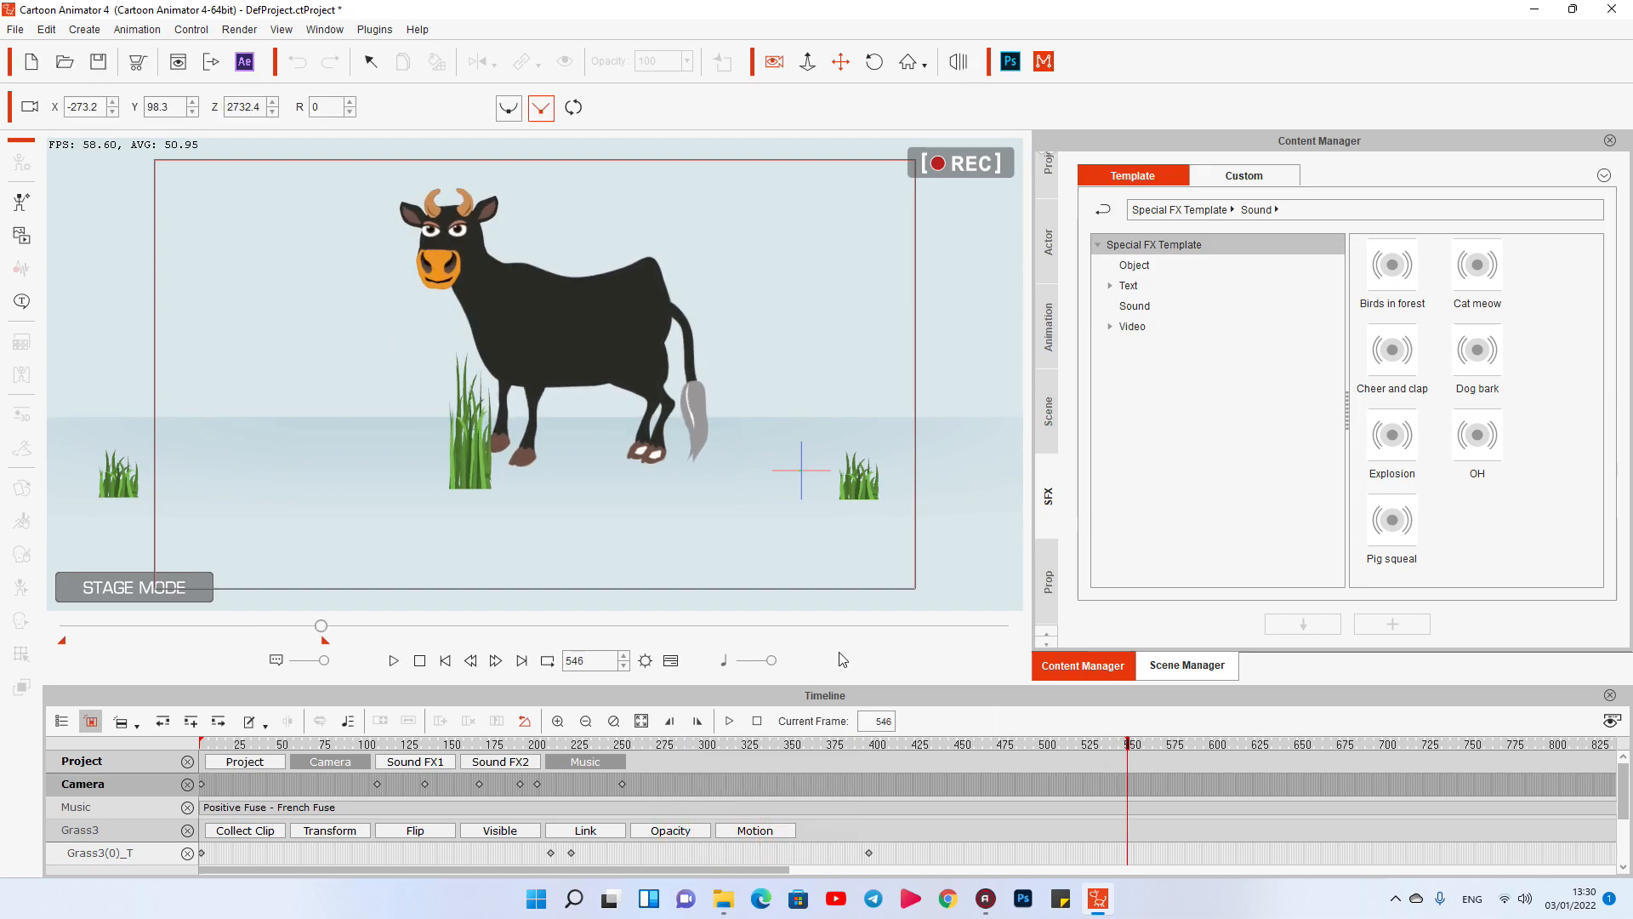
{"action": "left_click_drag", "start_coordinate": [409, 403], "coordinate": [400, 484]}
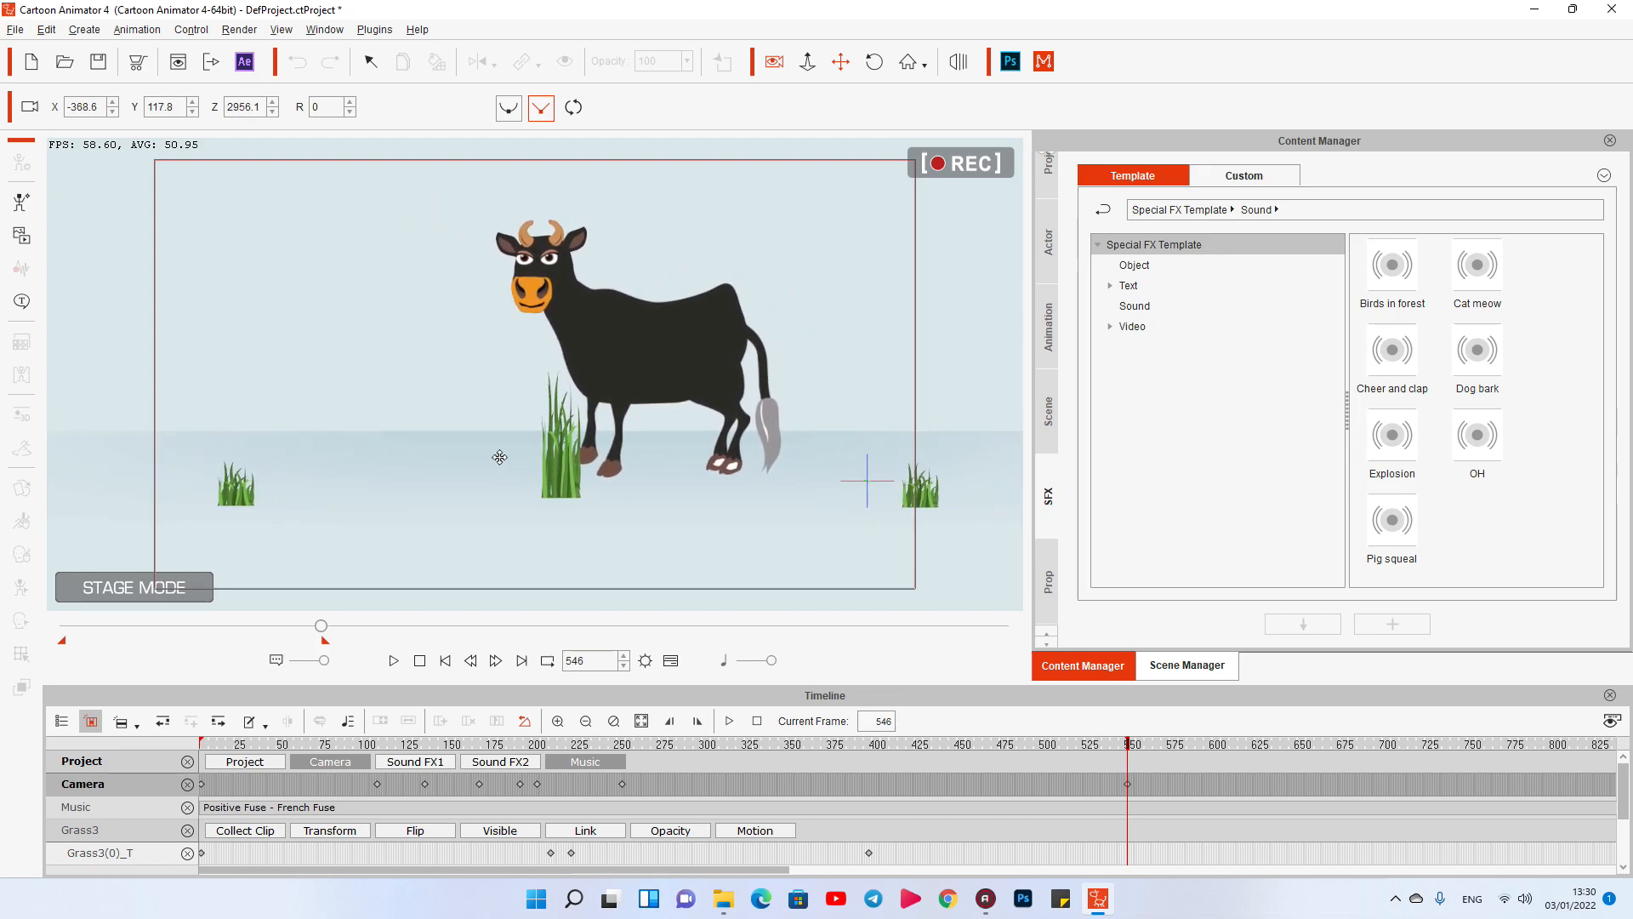
{"action": "left_click", "coordinate": [619, 741]}
{"action": "key", "text": "space"}
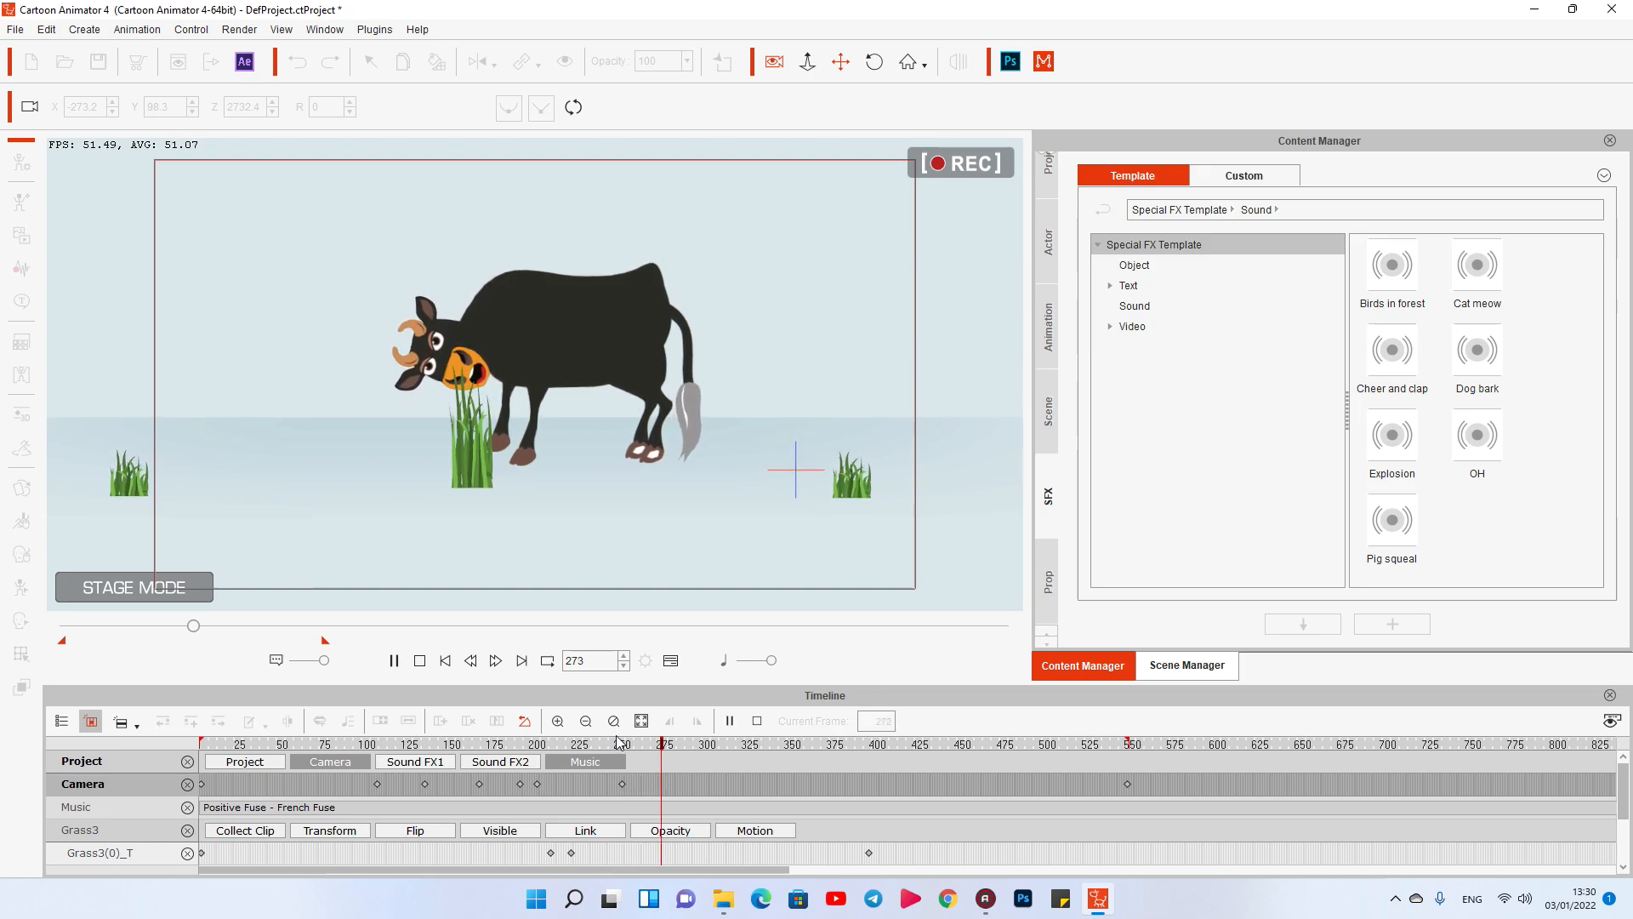
Step: Play the camera animation from frame 1 and return to the start
{"action": "left_click", "coordinate": [419, 660]}
{"action": "left_click", "coordinate": [394, 661]}
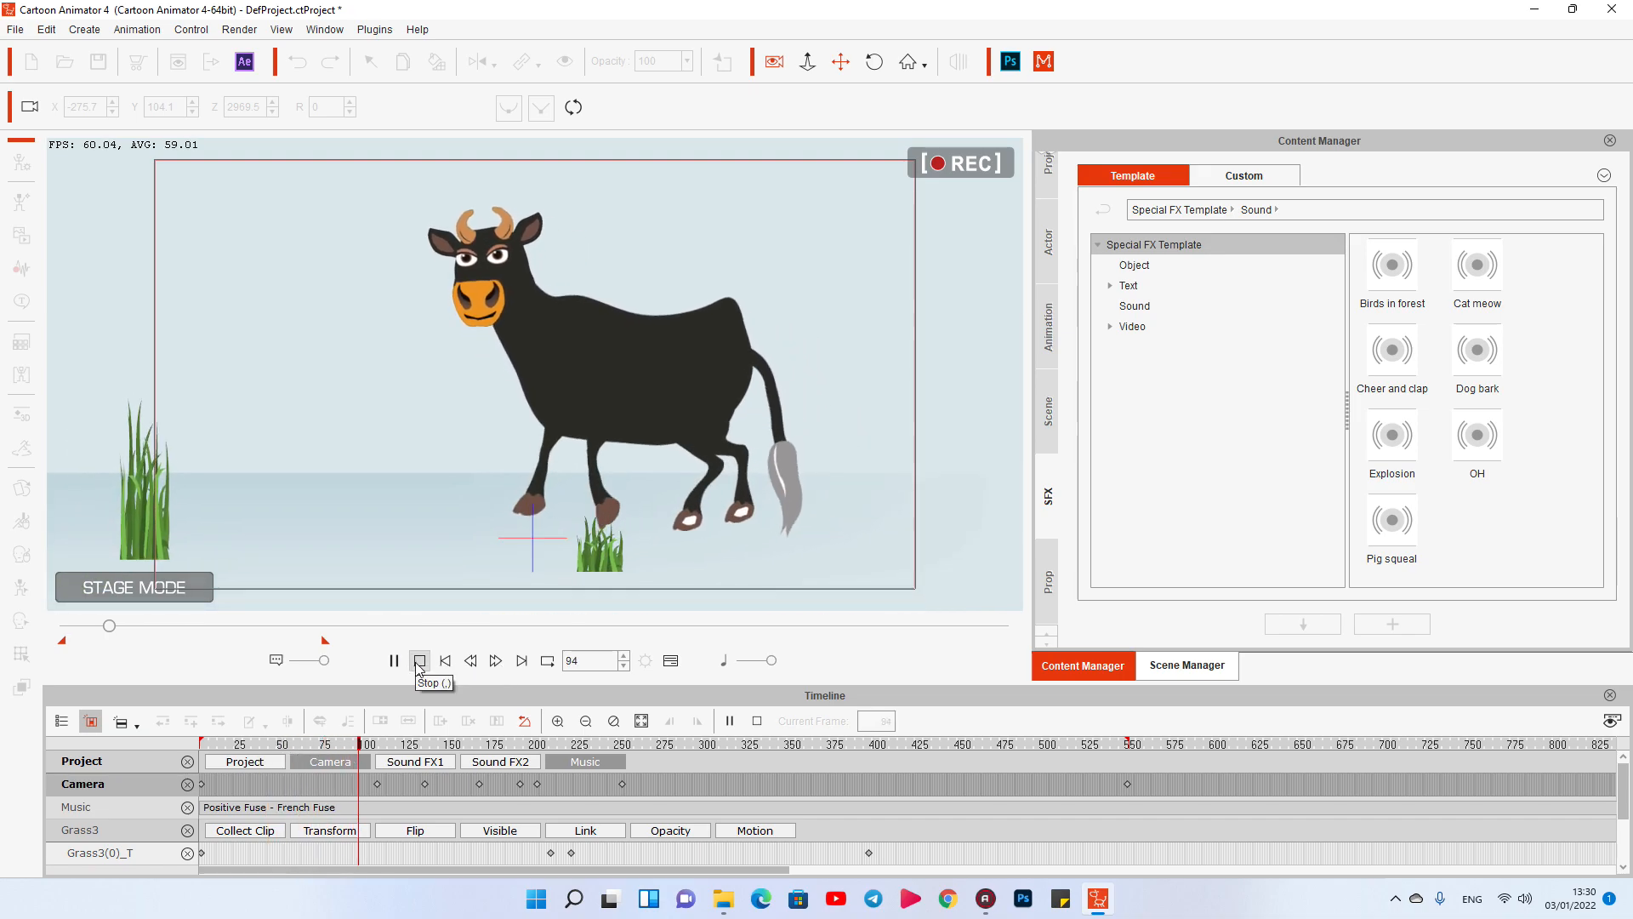
{"action": "left_click", "coordinate": [413, 660]}
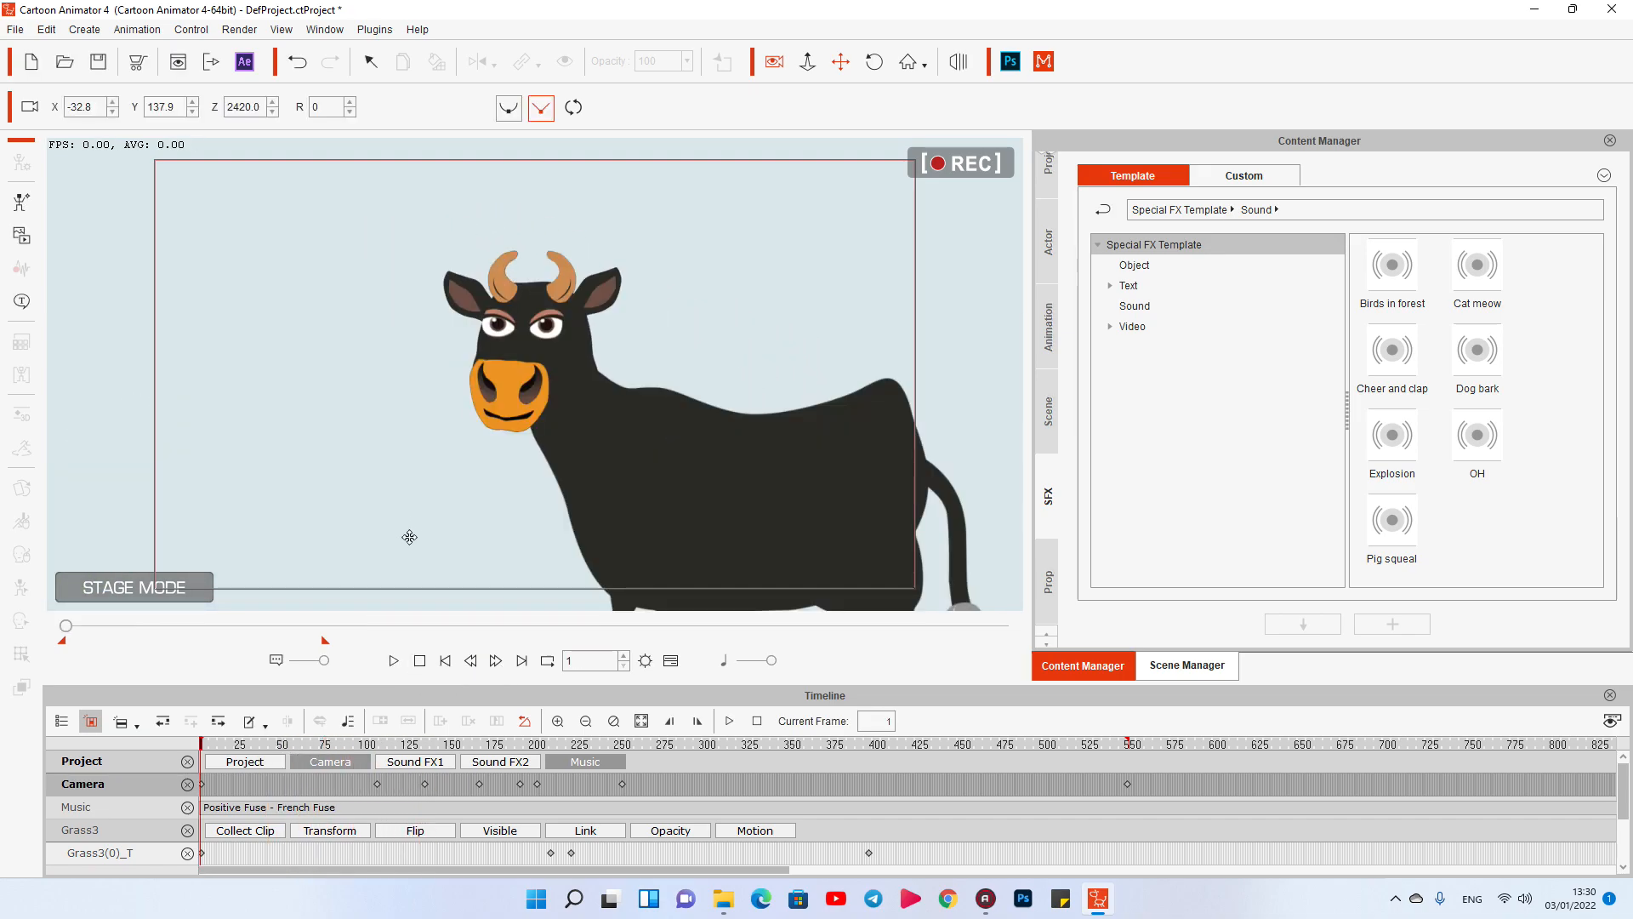
Step: Open the Face Puppet for the cow, preview full face controls and keep the second one selected
{"action": "left_click", "coordinate": [638, 507]}
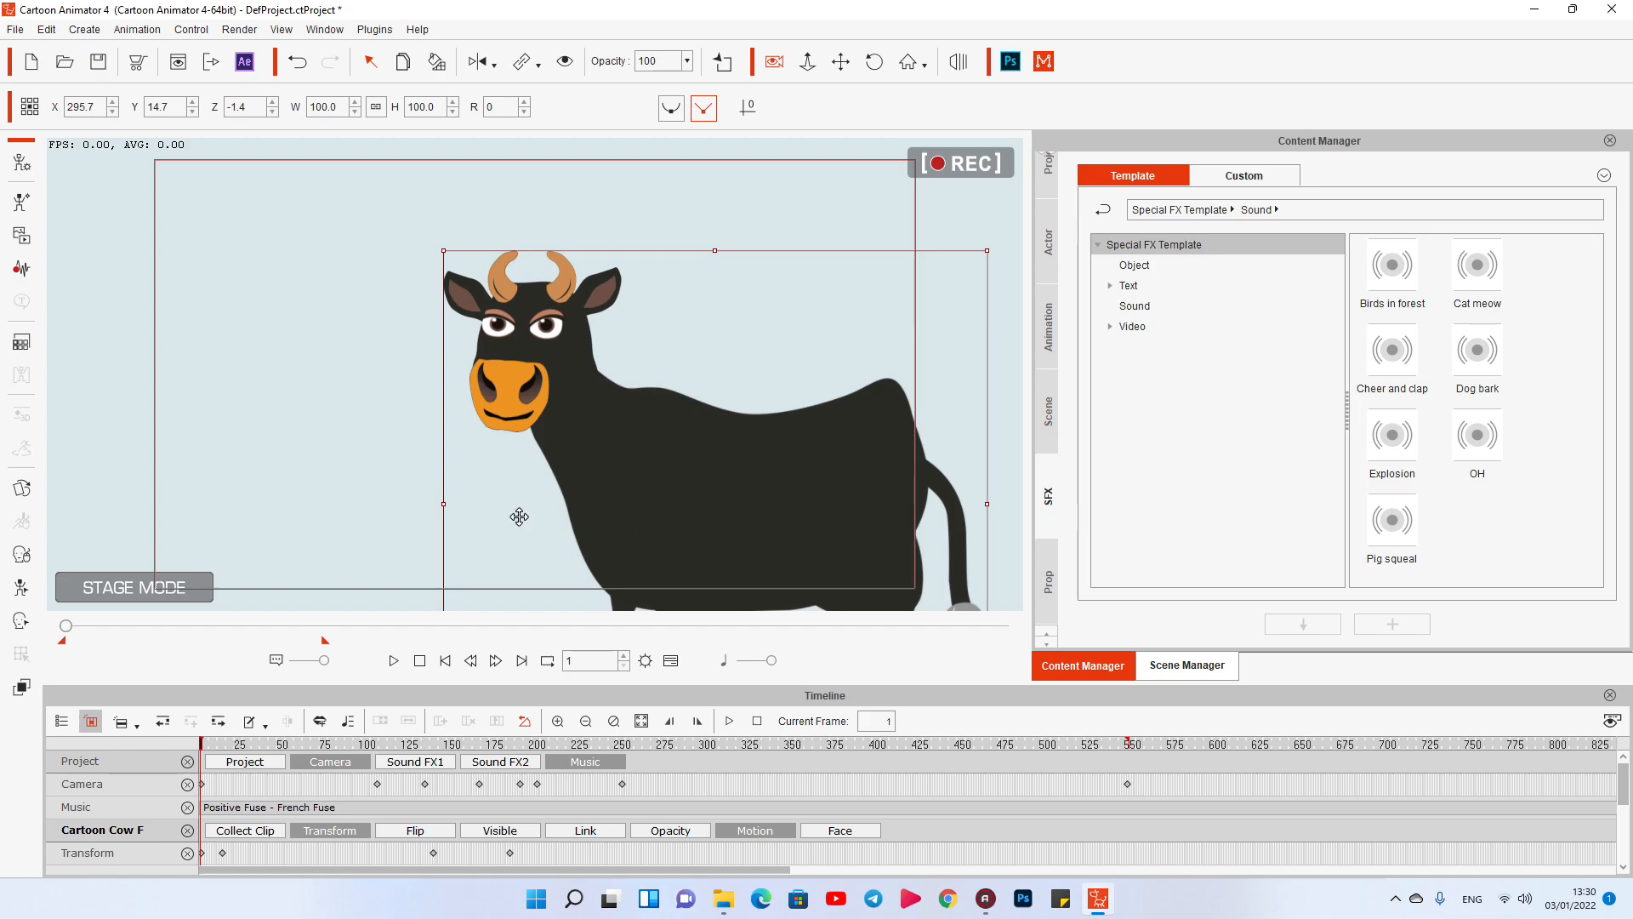
{"action": "left_click", "coordinate": [21, 555]}
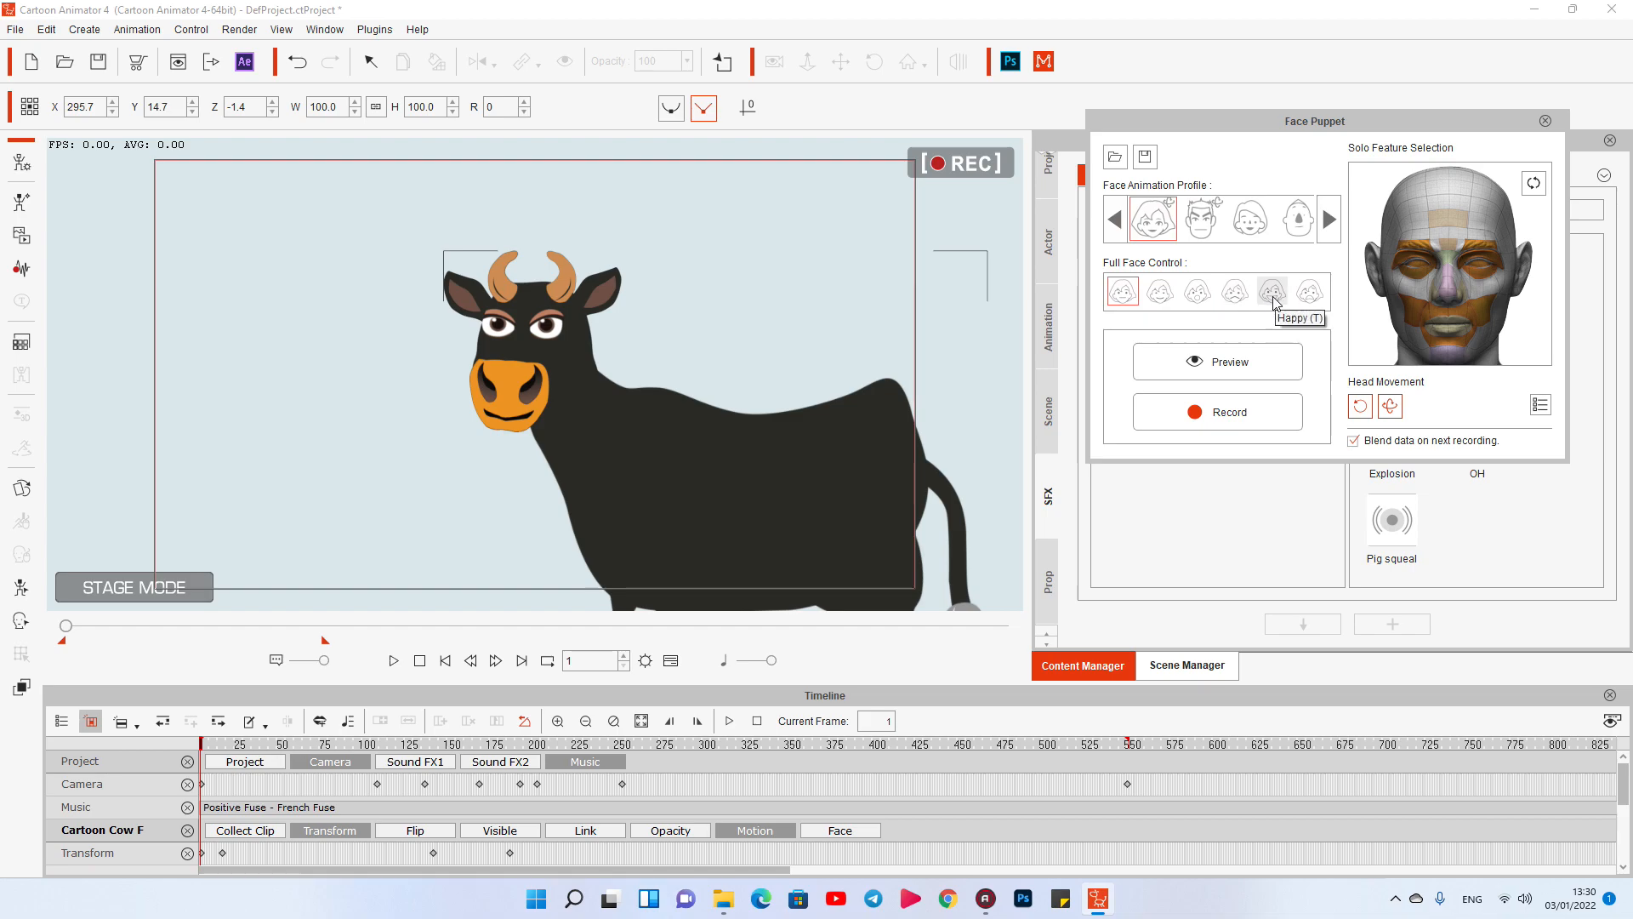
{"action": "left_click", "coordinate": [1223, 364]}
{"action": "left_click", "coordinate": [816, 509]}
{"action": "key", "text": "space"}
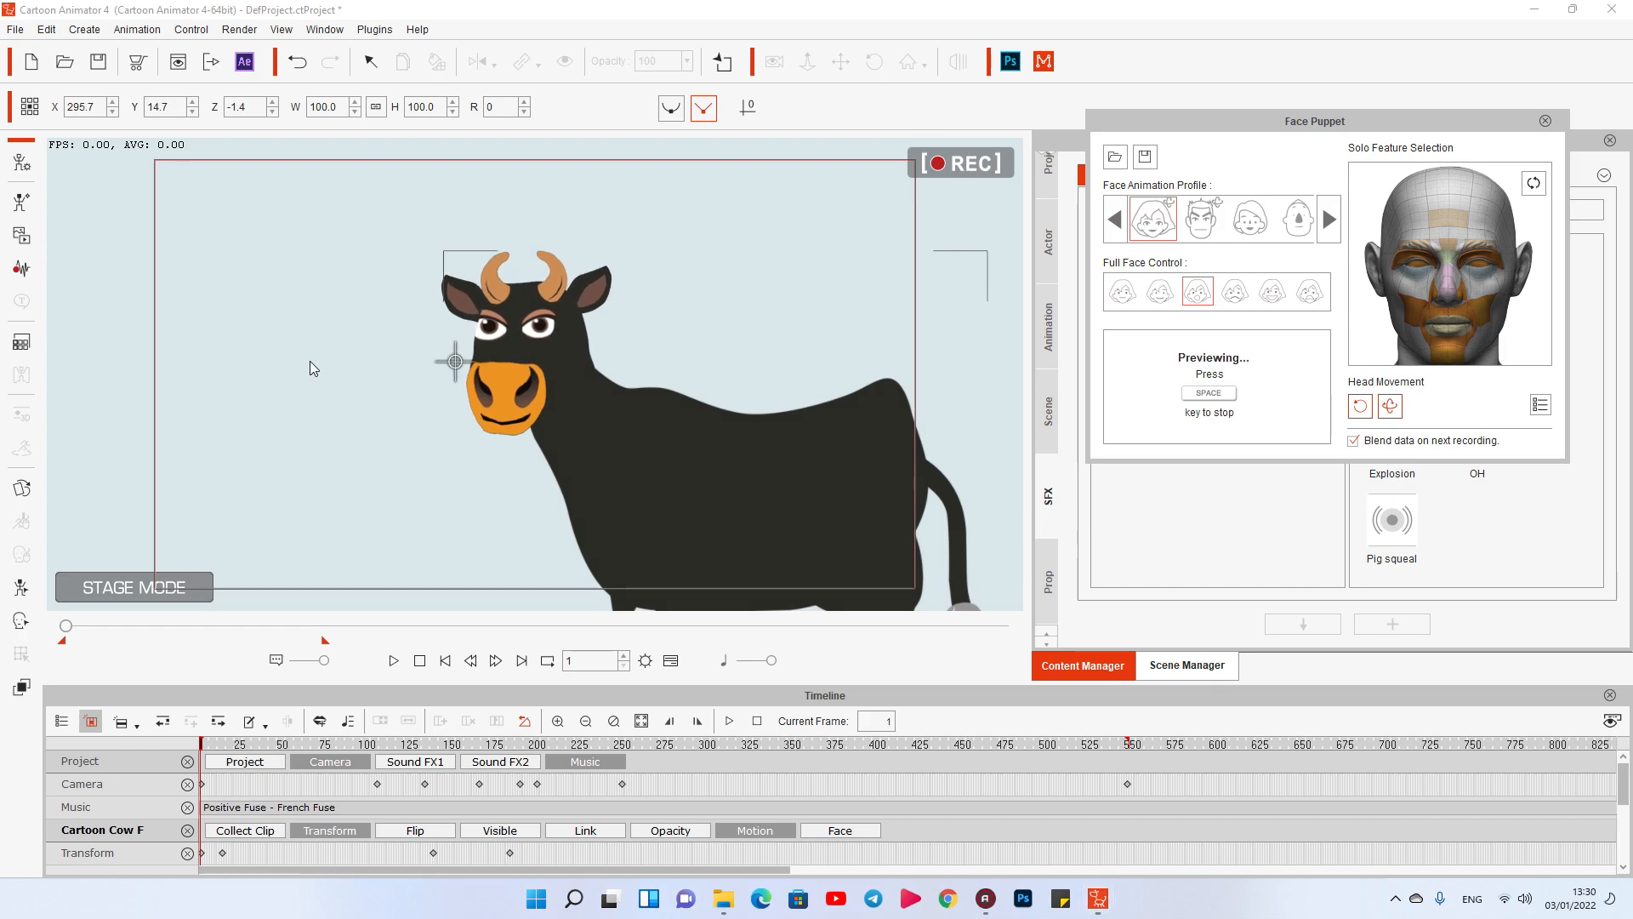
{"action": "key", "text": "space"}
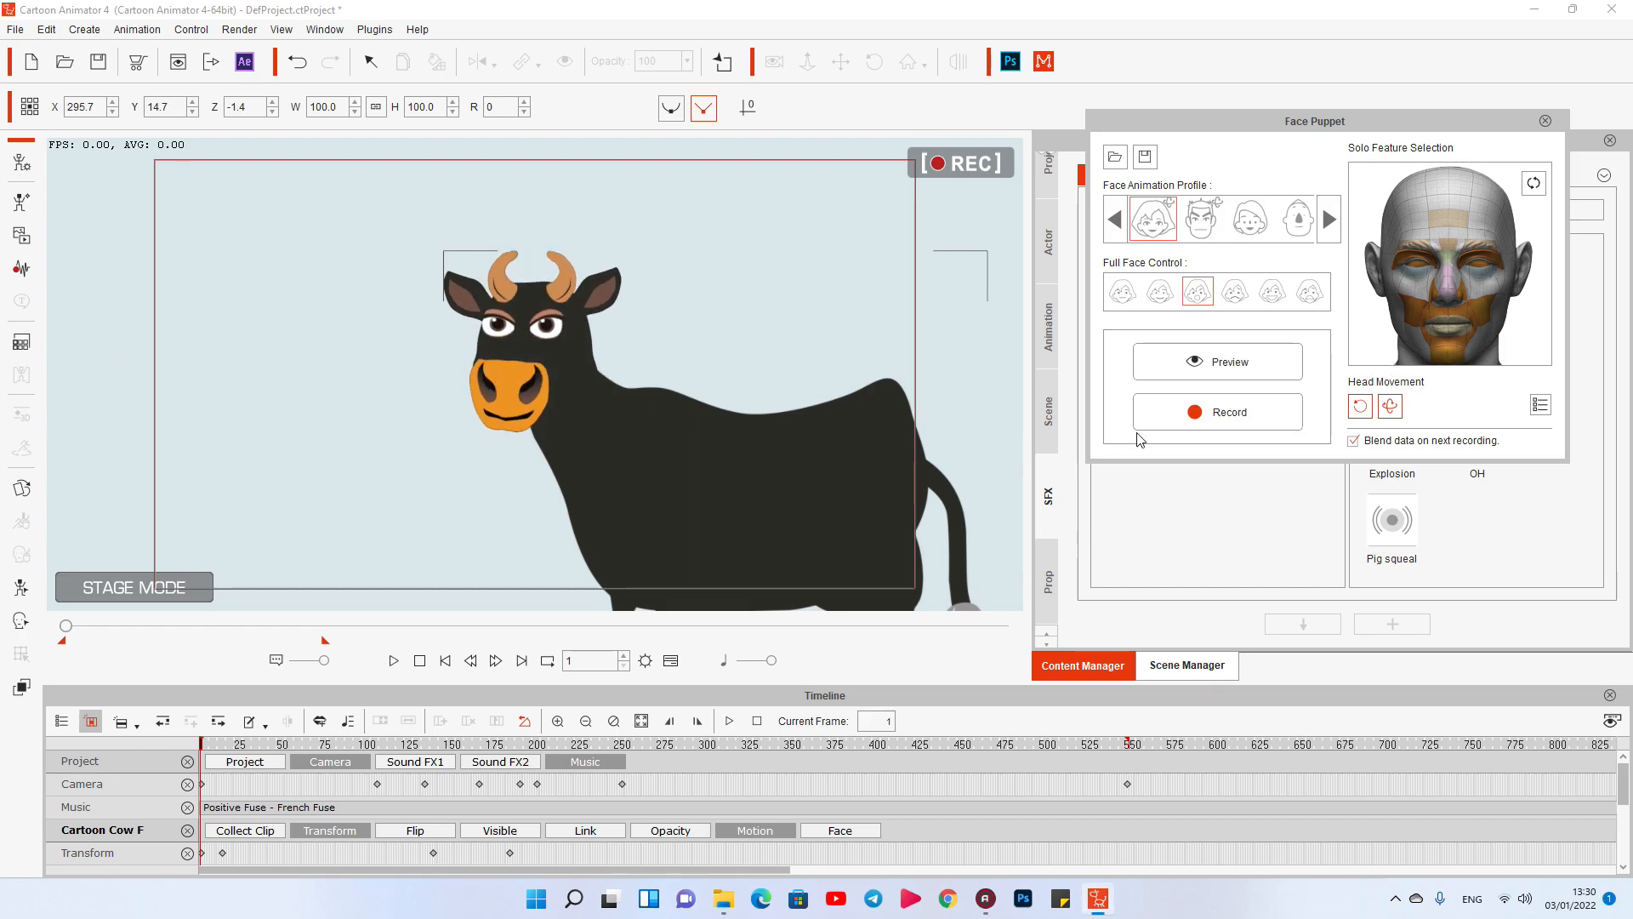
{"action": "key", "text": "space"}
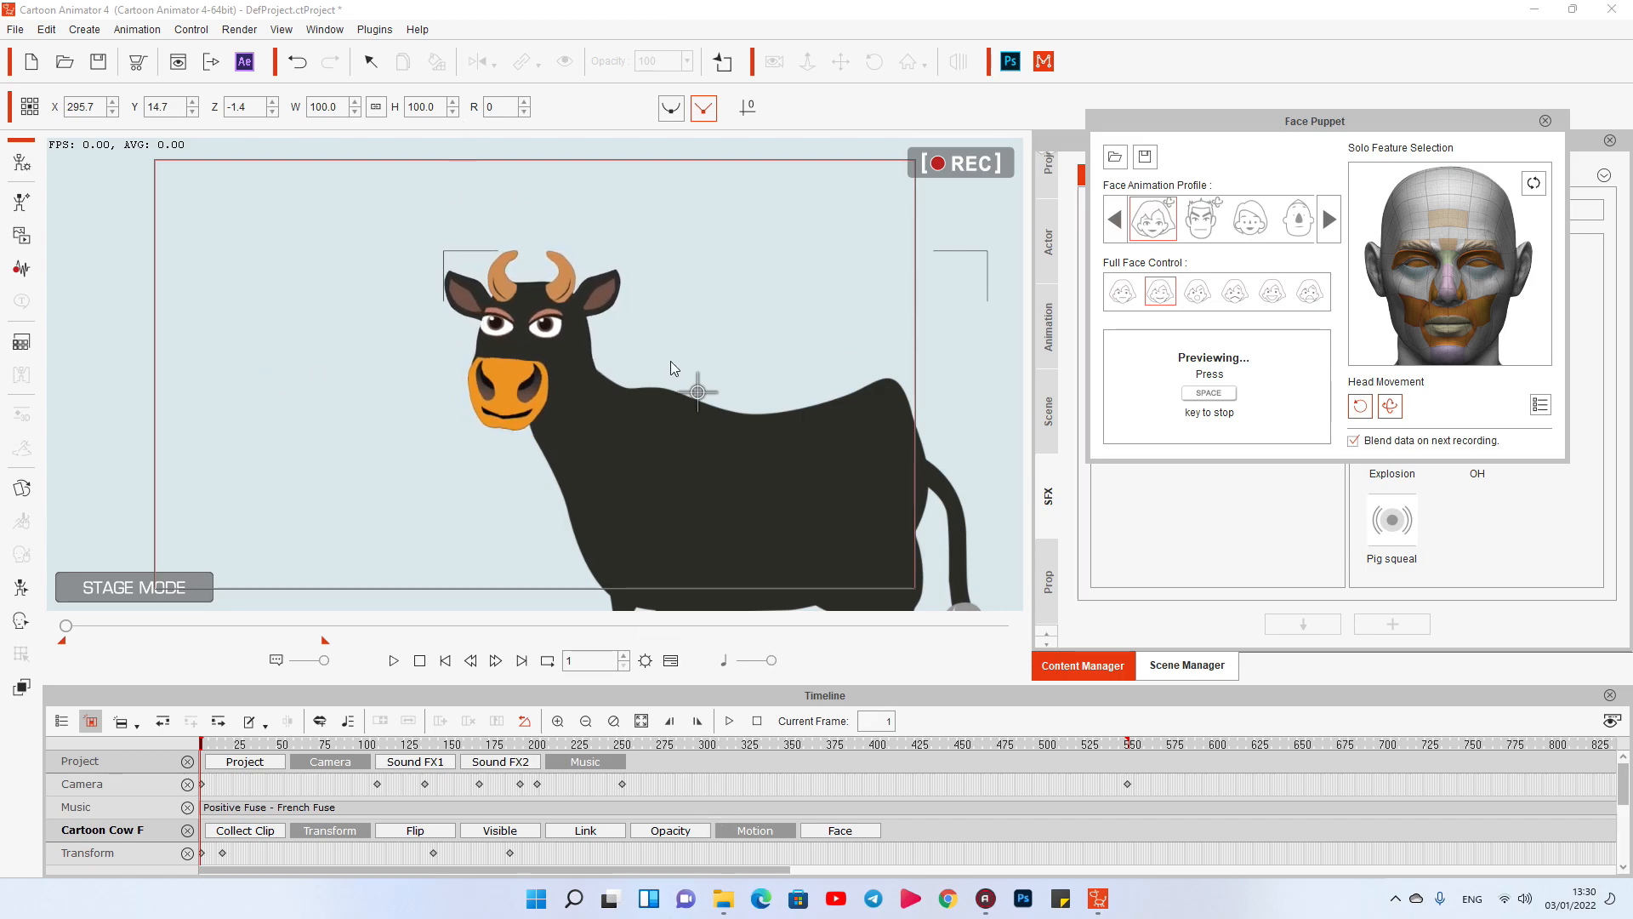
{"action": "key", "text": "space"}
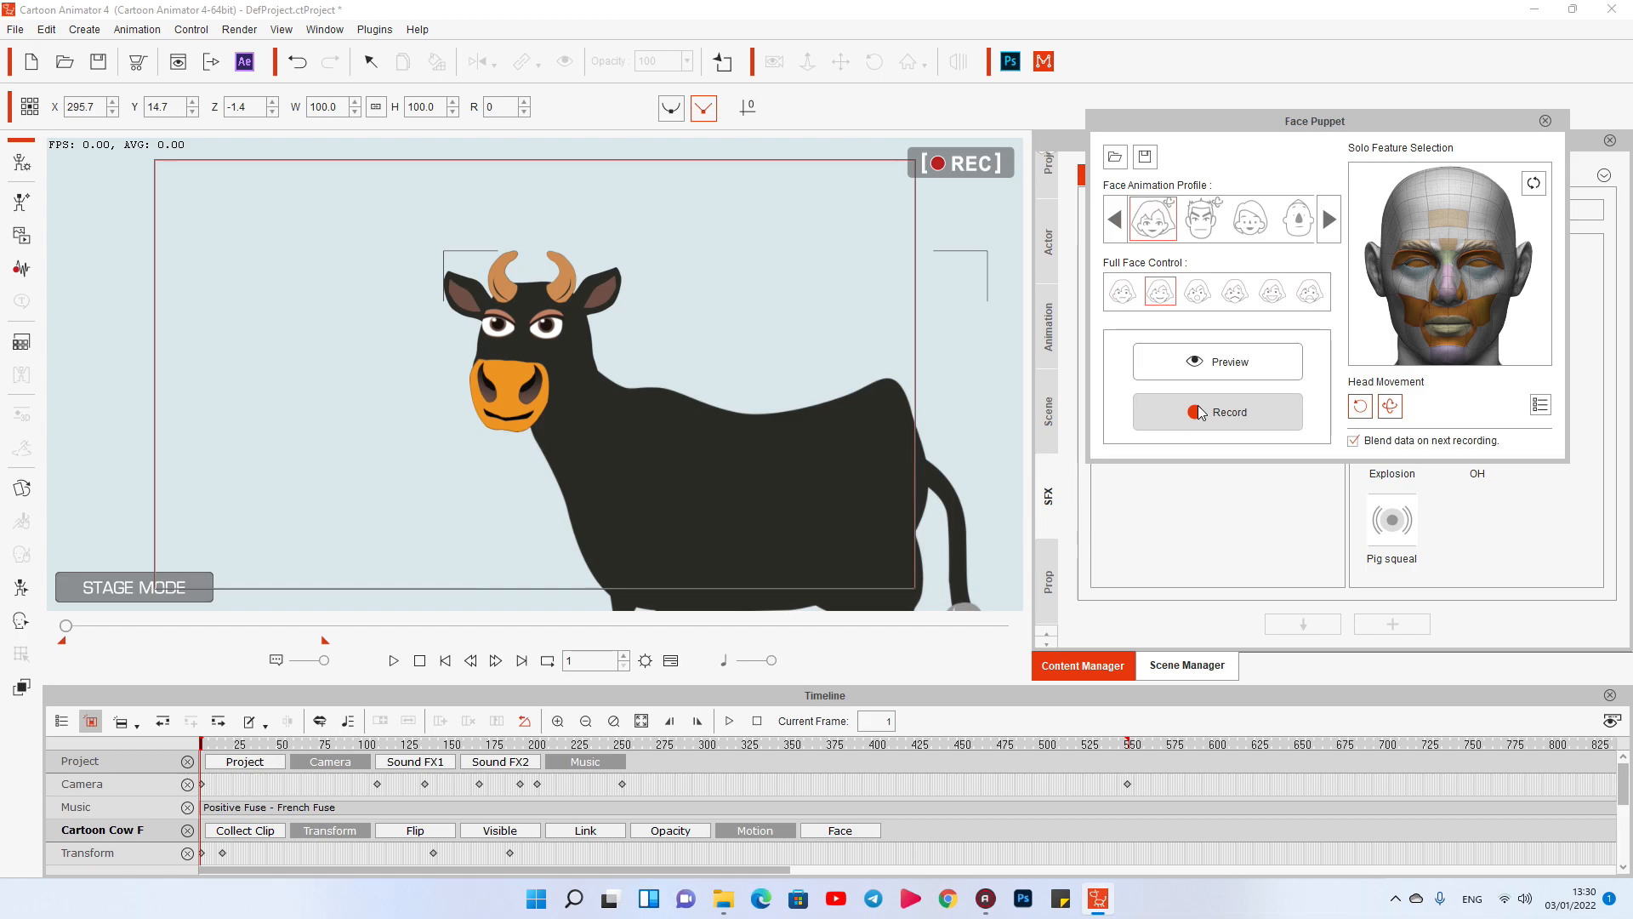
Step: Record the cow's facial movement over the whole animation with the Face Puppet, close it and play the result
{"action": "left_click", "coordinate": [1200, 412]}
{"action": "left_click", "coordinate": [825, 510]}
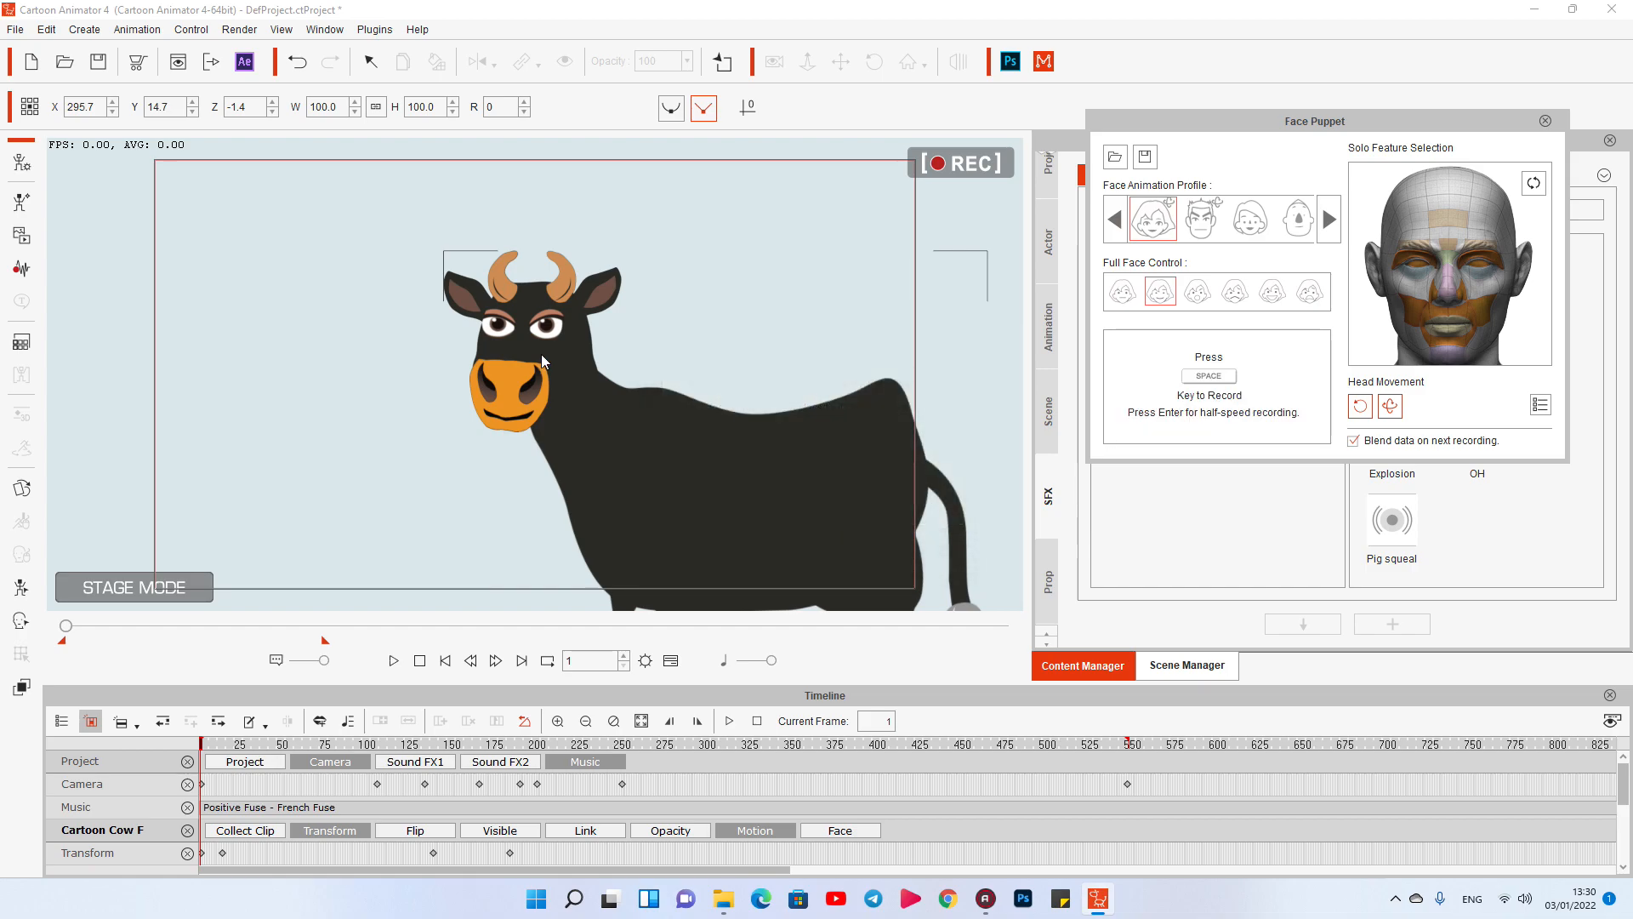
{"action": "key", "text": "space"}
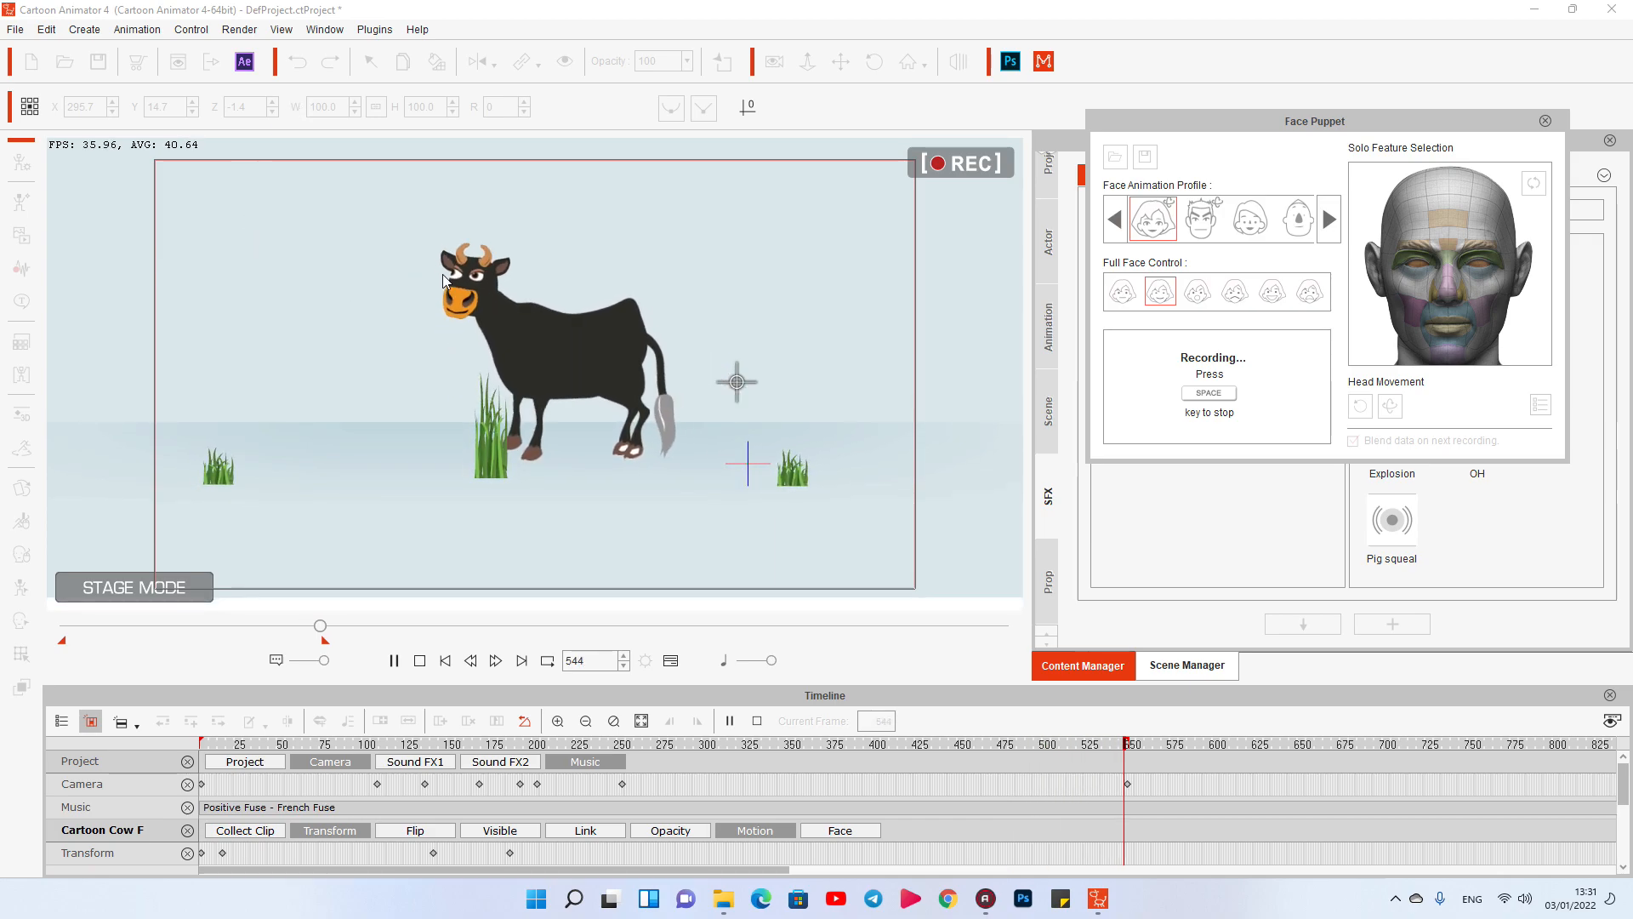
{"action": "key", "text": "space"}
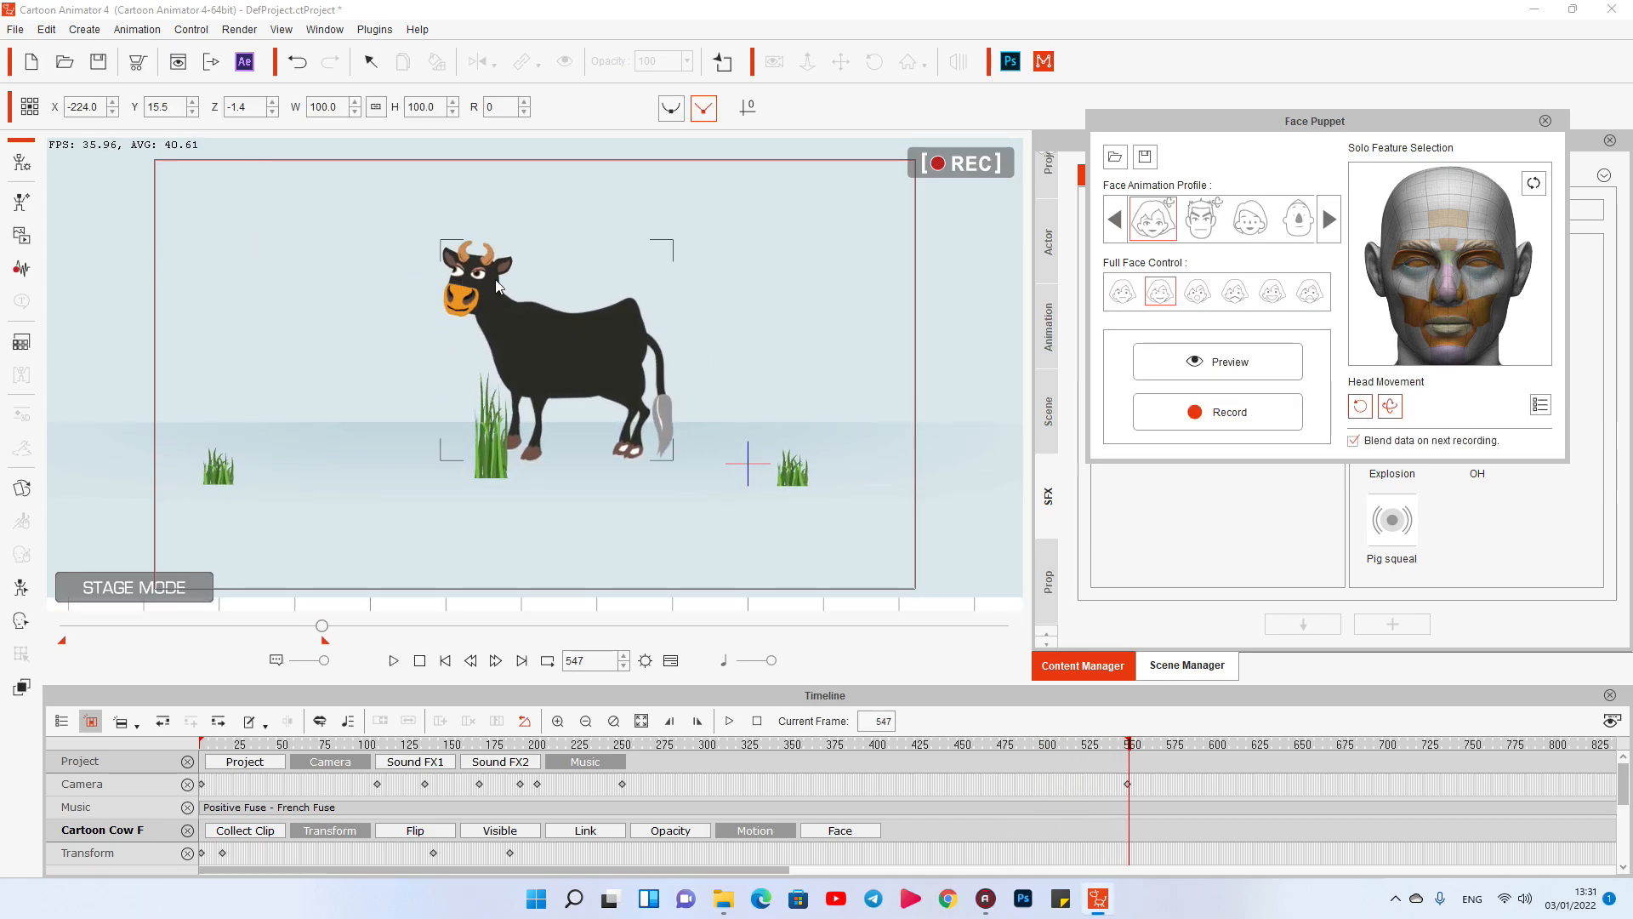
{"action": "left_click", "coordinate": [1546, 121]}
{"action": "left_click", "coordinate": [393, 660]}
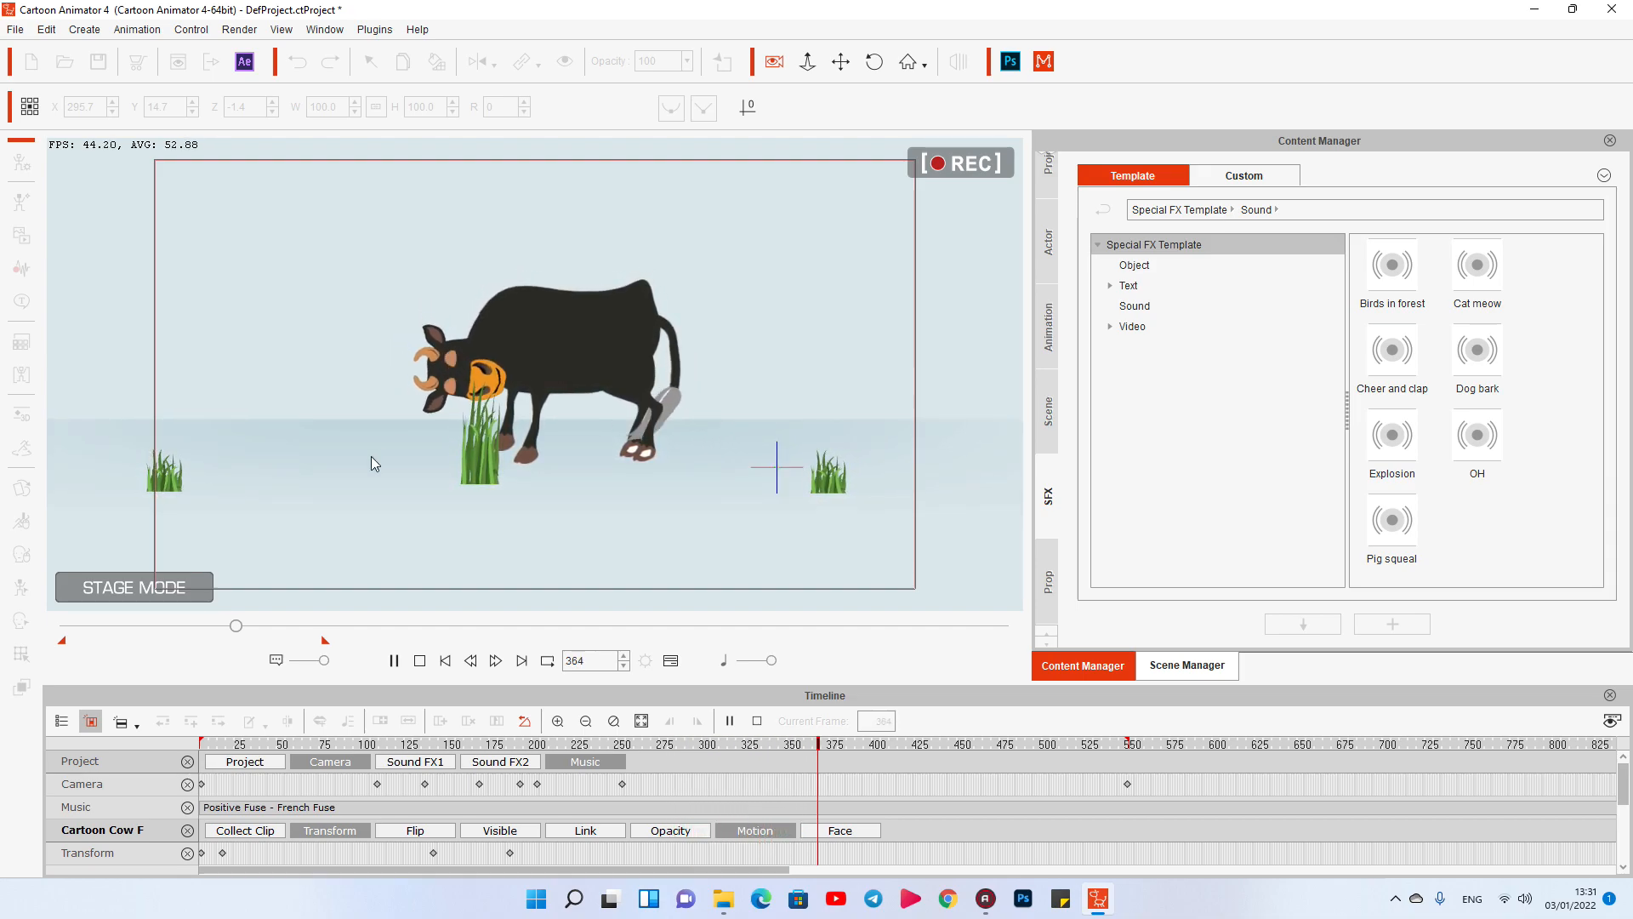
Step: At frame 212, open the Sprite Editor for the cow and set its mouth sprite to OpenLip
{"action": "left_click", "coordinate": [482, 387]}
{"action": "left_click_drag", "start_coordinate": [872, 759], "coordinate": [561, 752]}
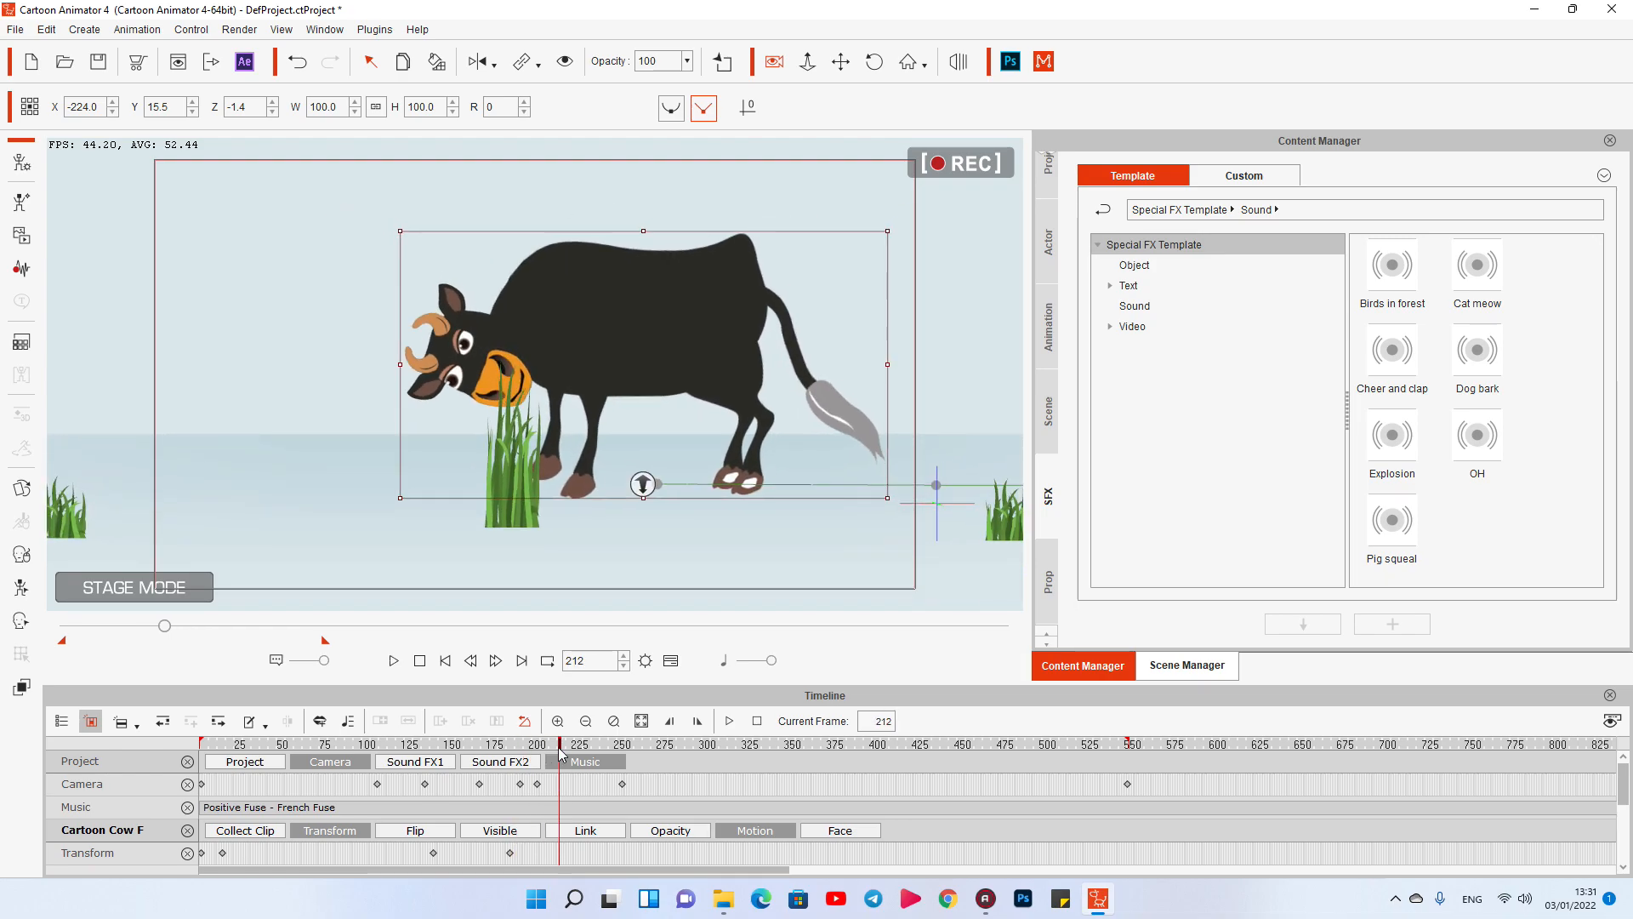
{"action": "left_click", "coordinate": [32, 487]}
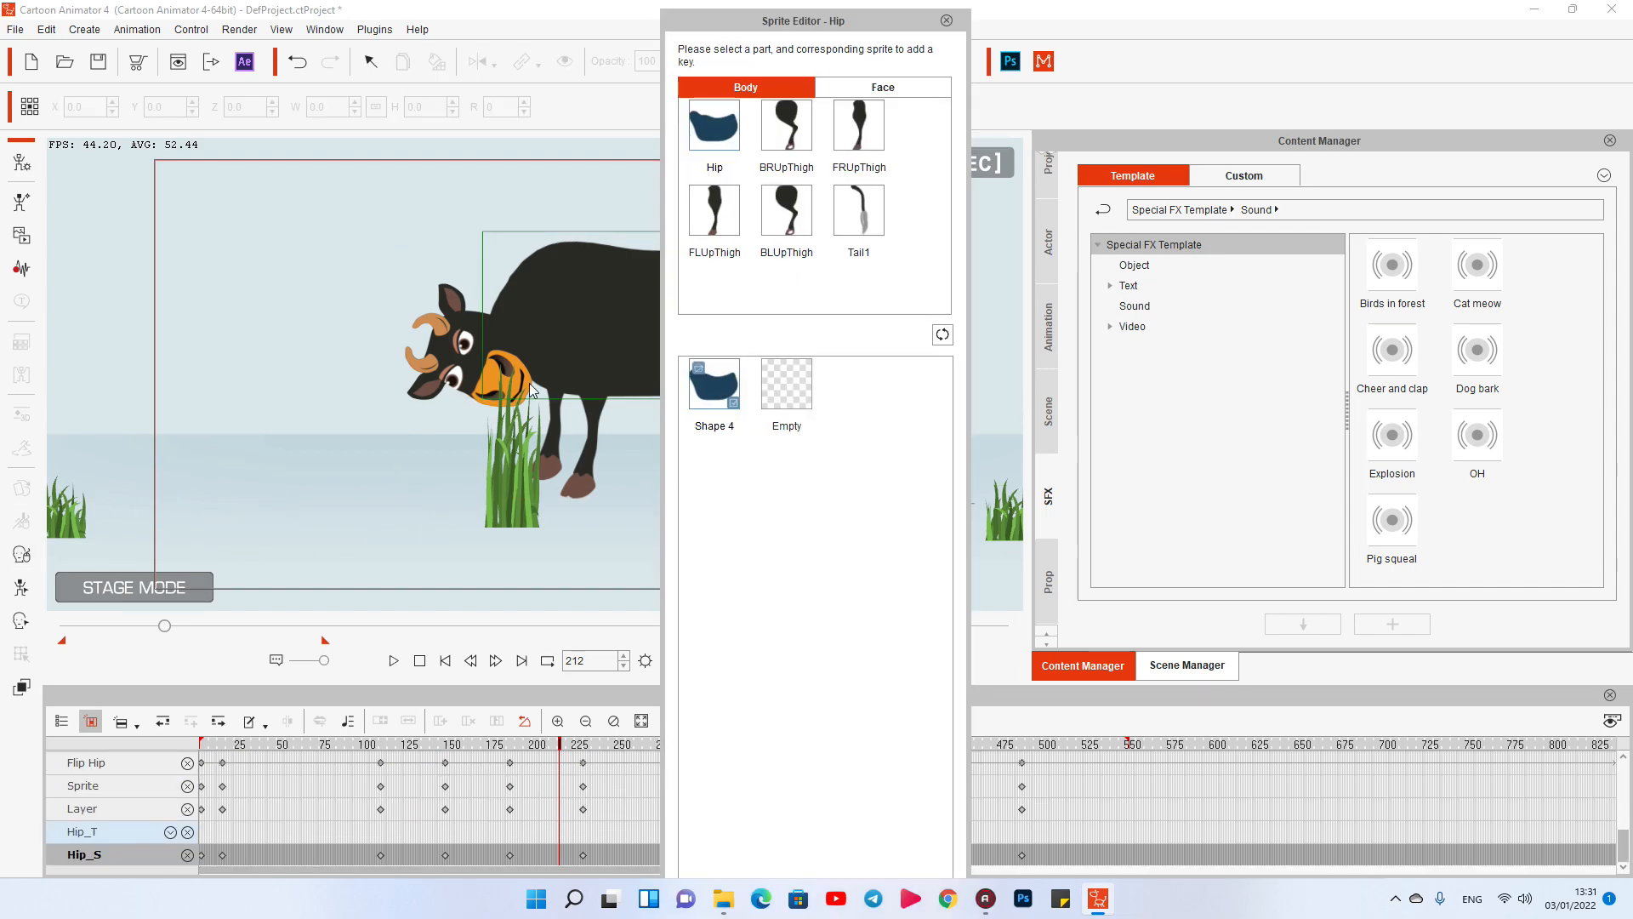
{"action": "left_click", "coordinate": [497, 376]}
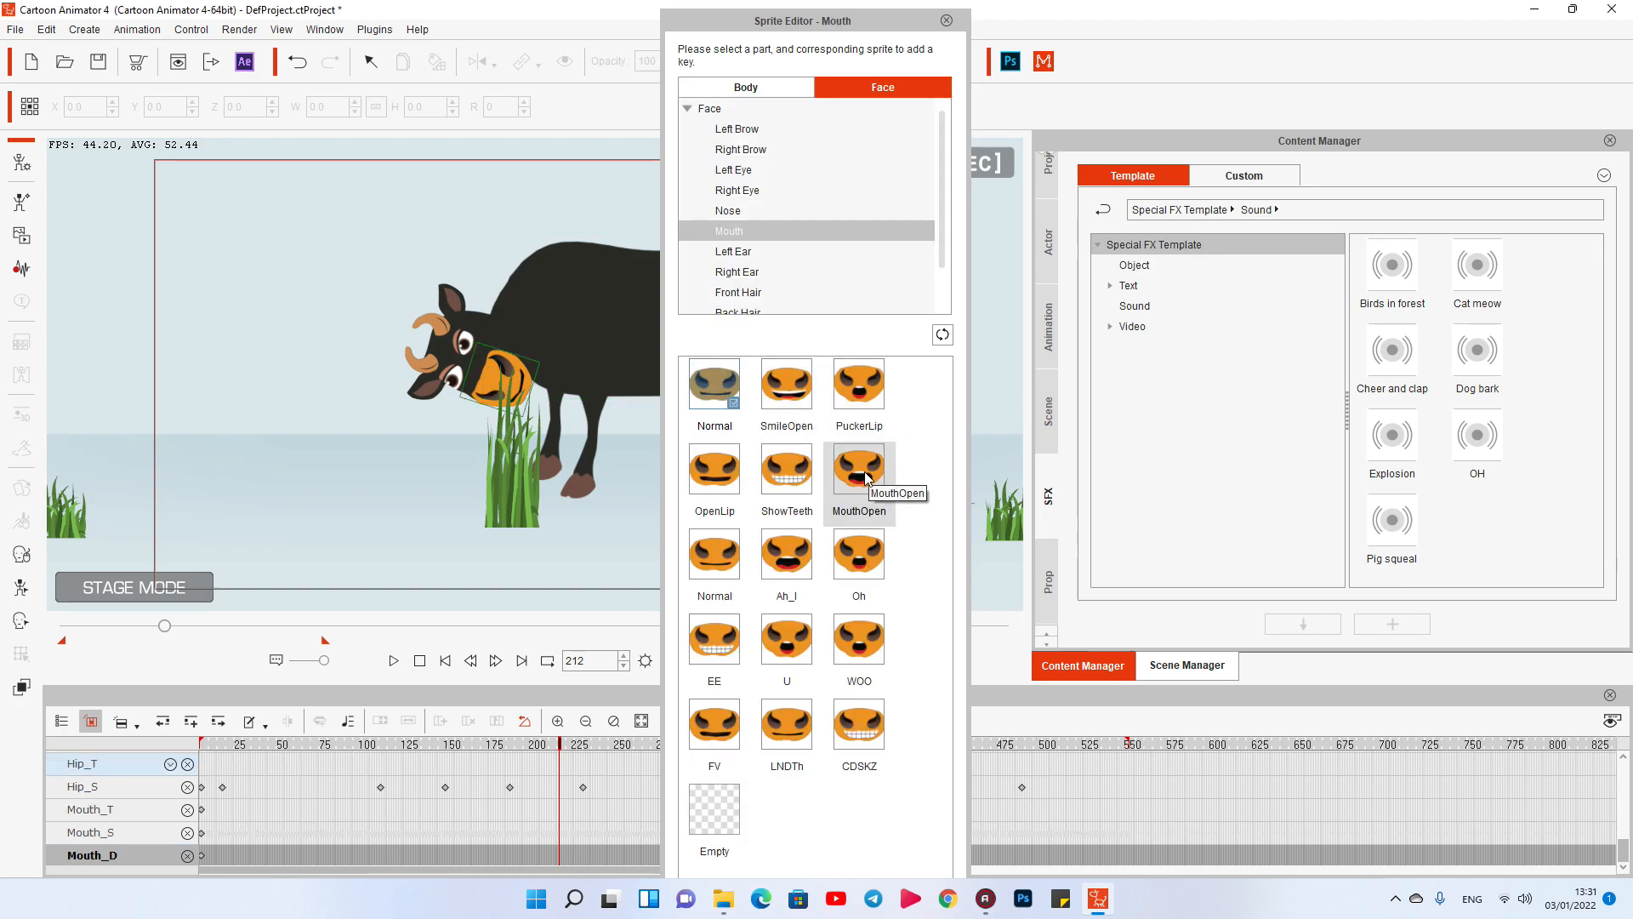
{"action": "left_click", "coordinate": [714, 469]}
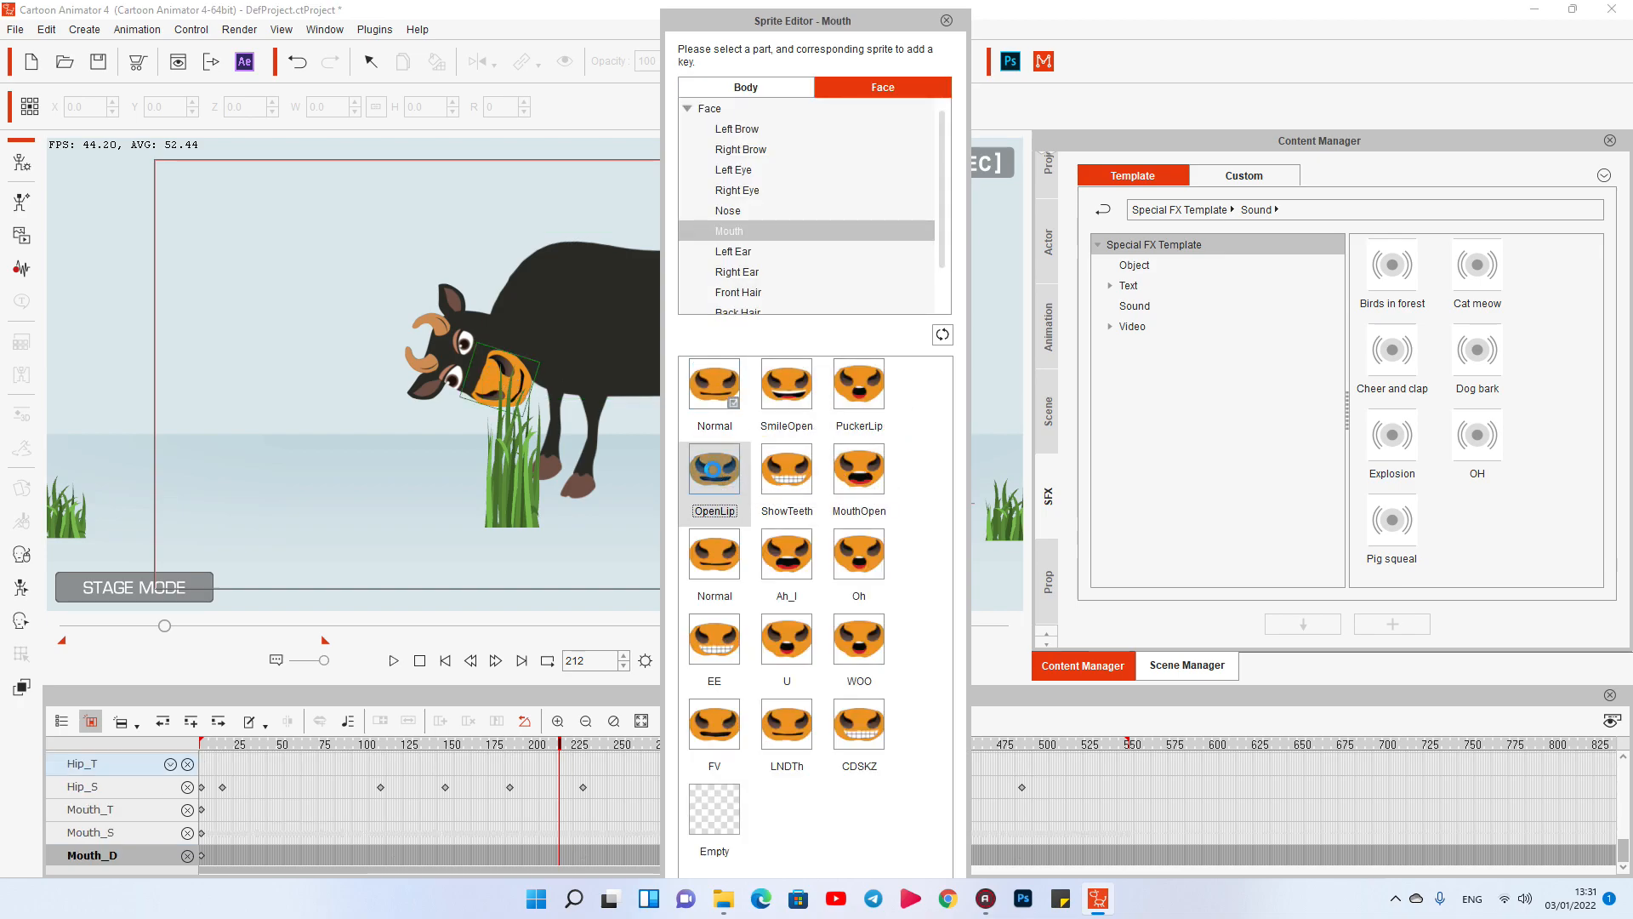
Step: Key the cow's mouth sprite as MouthOpen at frame 219 and OpenLip at about frame 226, and close the Sprite Editor
{"action": "left_click", "coordinate": [570, 745]}
{"action": "left_click", "coordinate": [859, 469]}
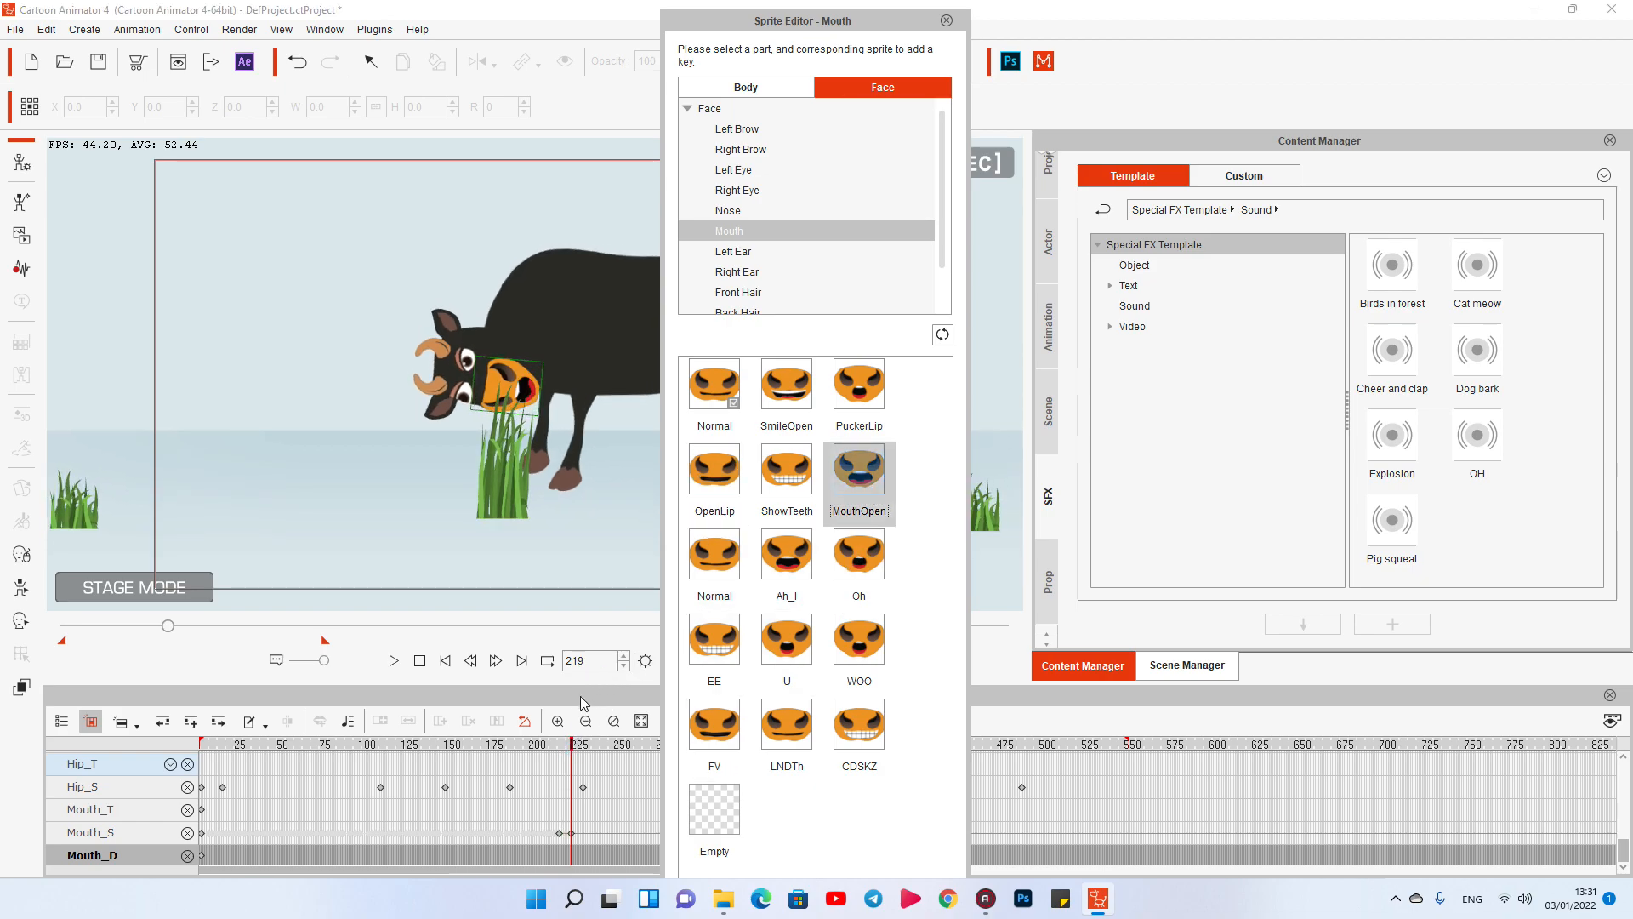
{"action": "left_click", "coordinate": [583, 745]}
{"action": "left_click", "coordinate": [714, 472]}
{"action": "left_click", "coordinate": [555, 835]}
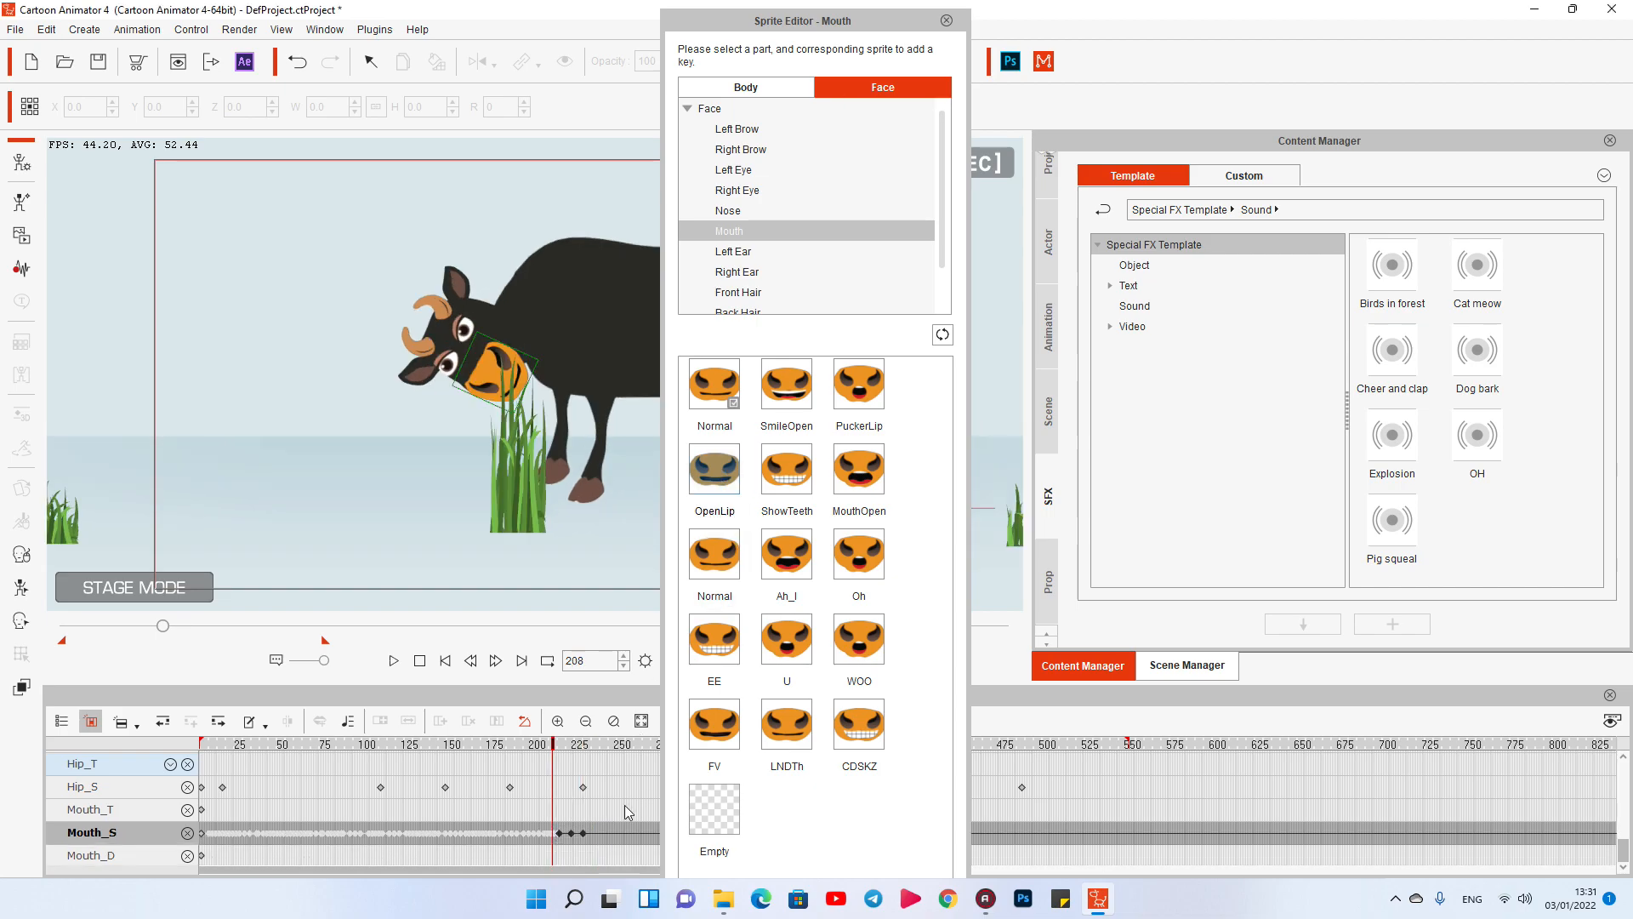
{"action": "left_click", "coordinate": [947, 20]}
Step: Copy the mouth sprite keys starting at frame 212 and paste them repeatedly along the Mouth_S track up to frame 380
{"action": "left_click", "coordinate": [585, 836]}
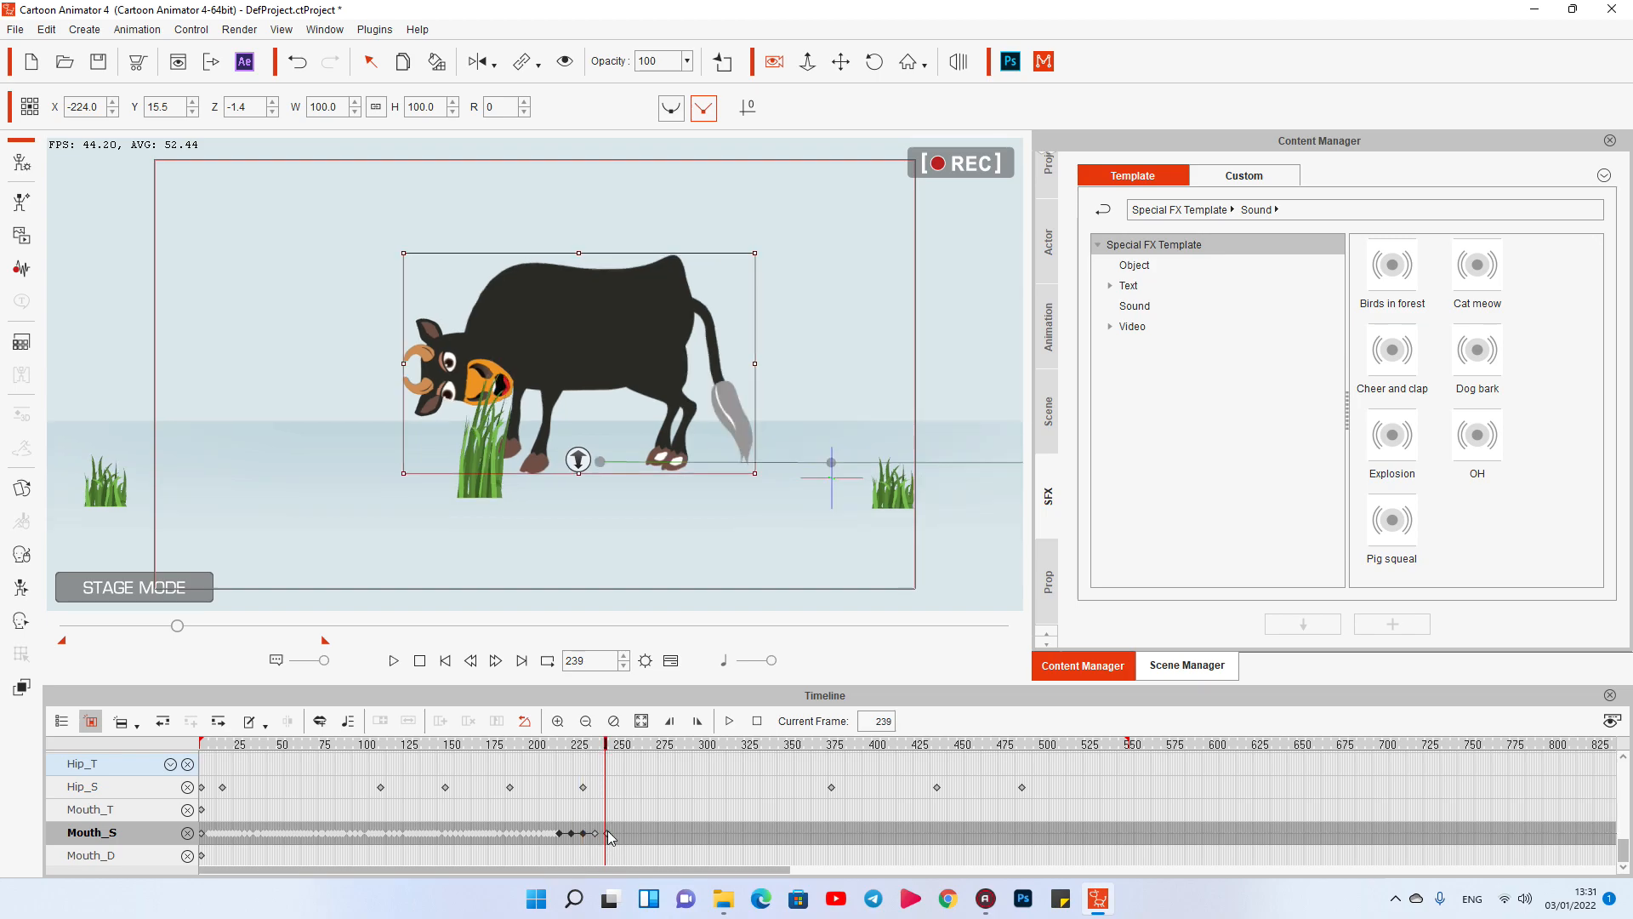
{"action": "left_click", "coordinate": [608, 833]}
{"action": "left_click", "coordinate": [651, 832]}
{"action": "left_click_drag", "start_coordinate": [672, 835], "coordinate": [556, 849]}
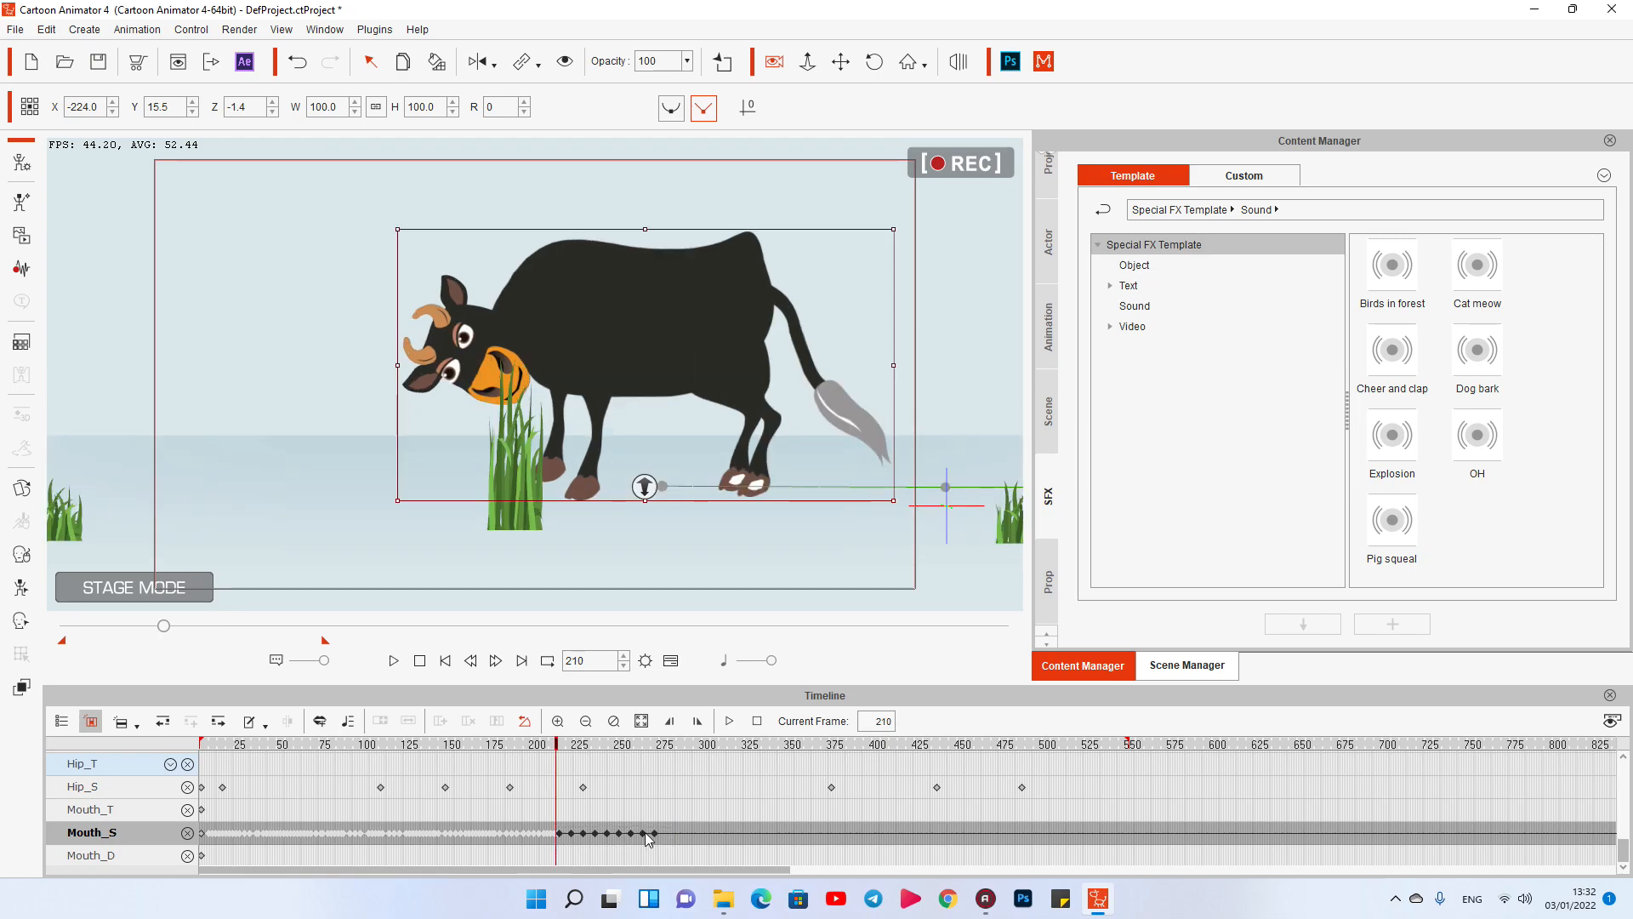
{"action": "left_click", "coordinate": [652, 831]}
{"action": "left_click", "coordinate": [666, 747]}
{"action": "left_click_drag", "start_coordinate": [666, 747], "coordinate": [879, 749]}
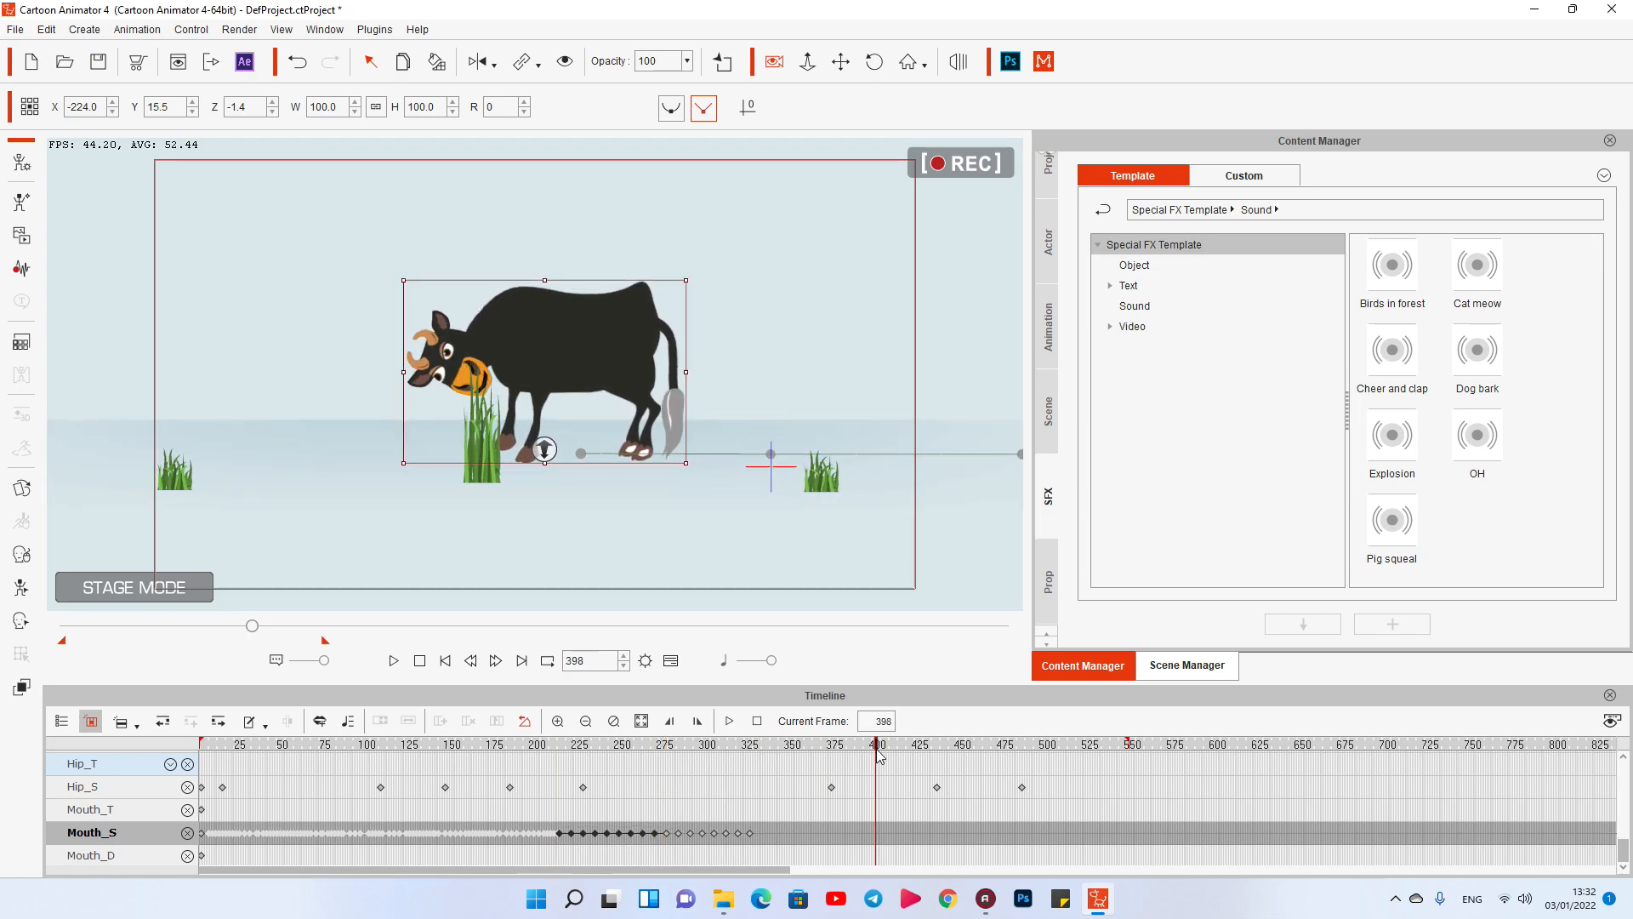
{"action": "left_click", "coordinate": [749, 841]}
{"action": "left_click", "coordinate": [847, 837]}
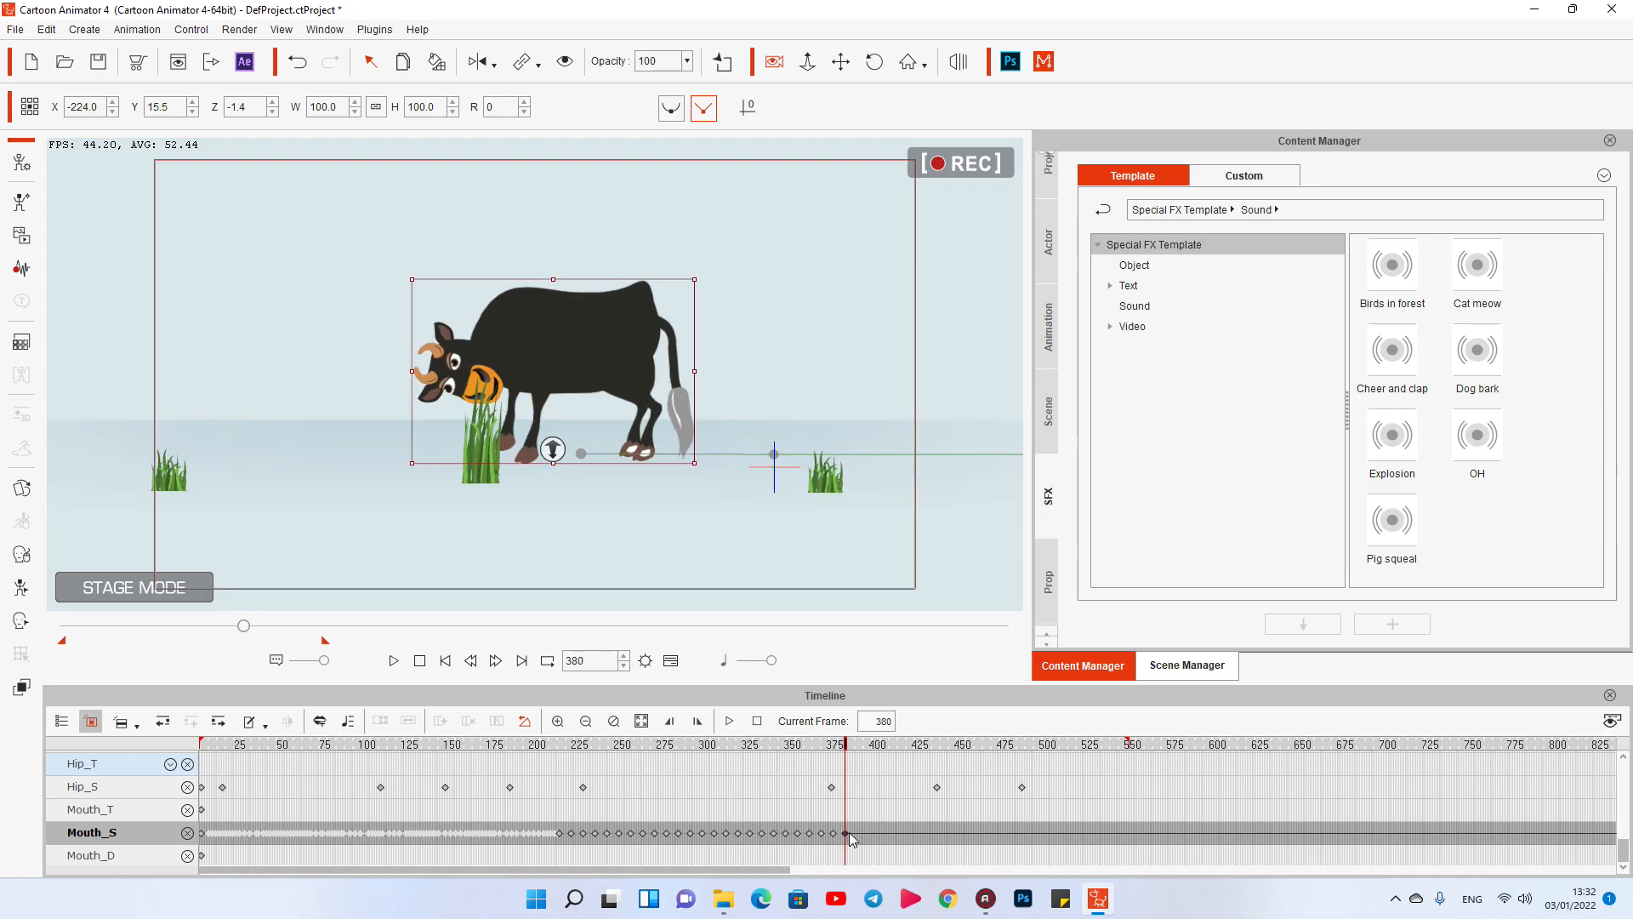
Step: Extend the repeated mouth sprite keys on the Mouth_S track from frame 380 to about frame 435
{"action": "left_click_drag", "start_coordinate": [850, 747], "coordinate": [936, 750]}
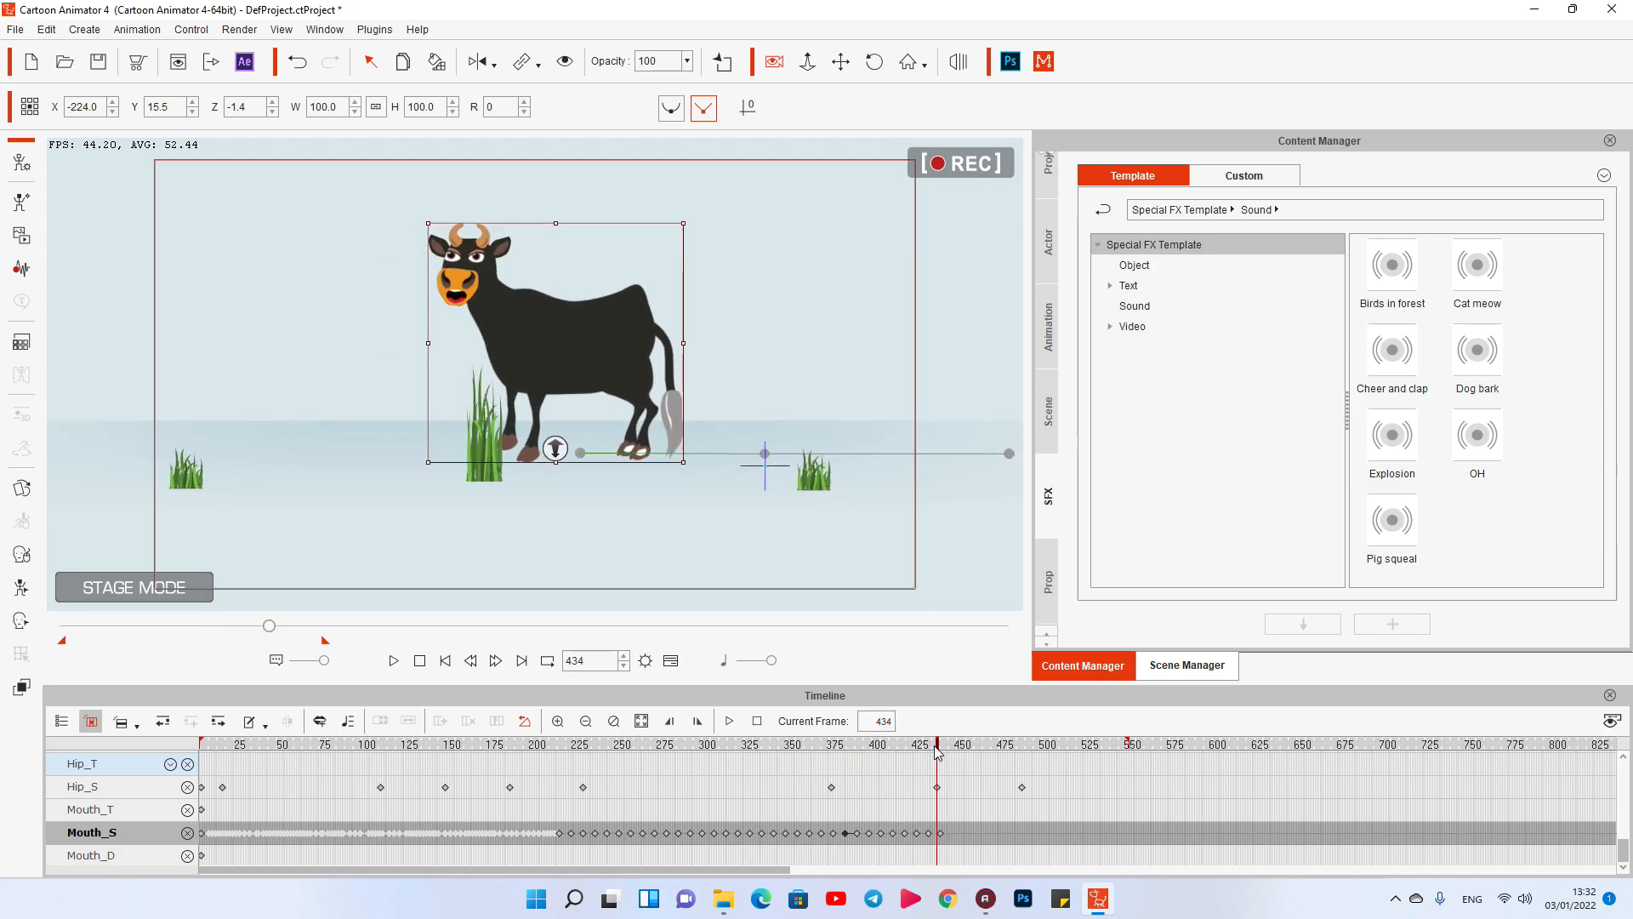
{"action": "left_click", "coordinate": [939, 834]}
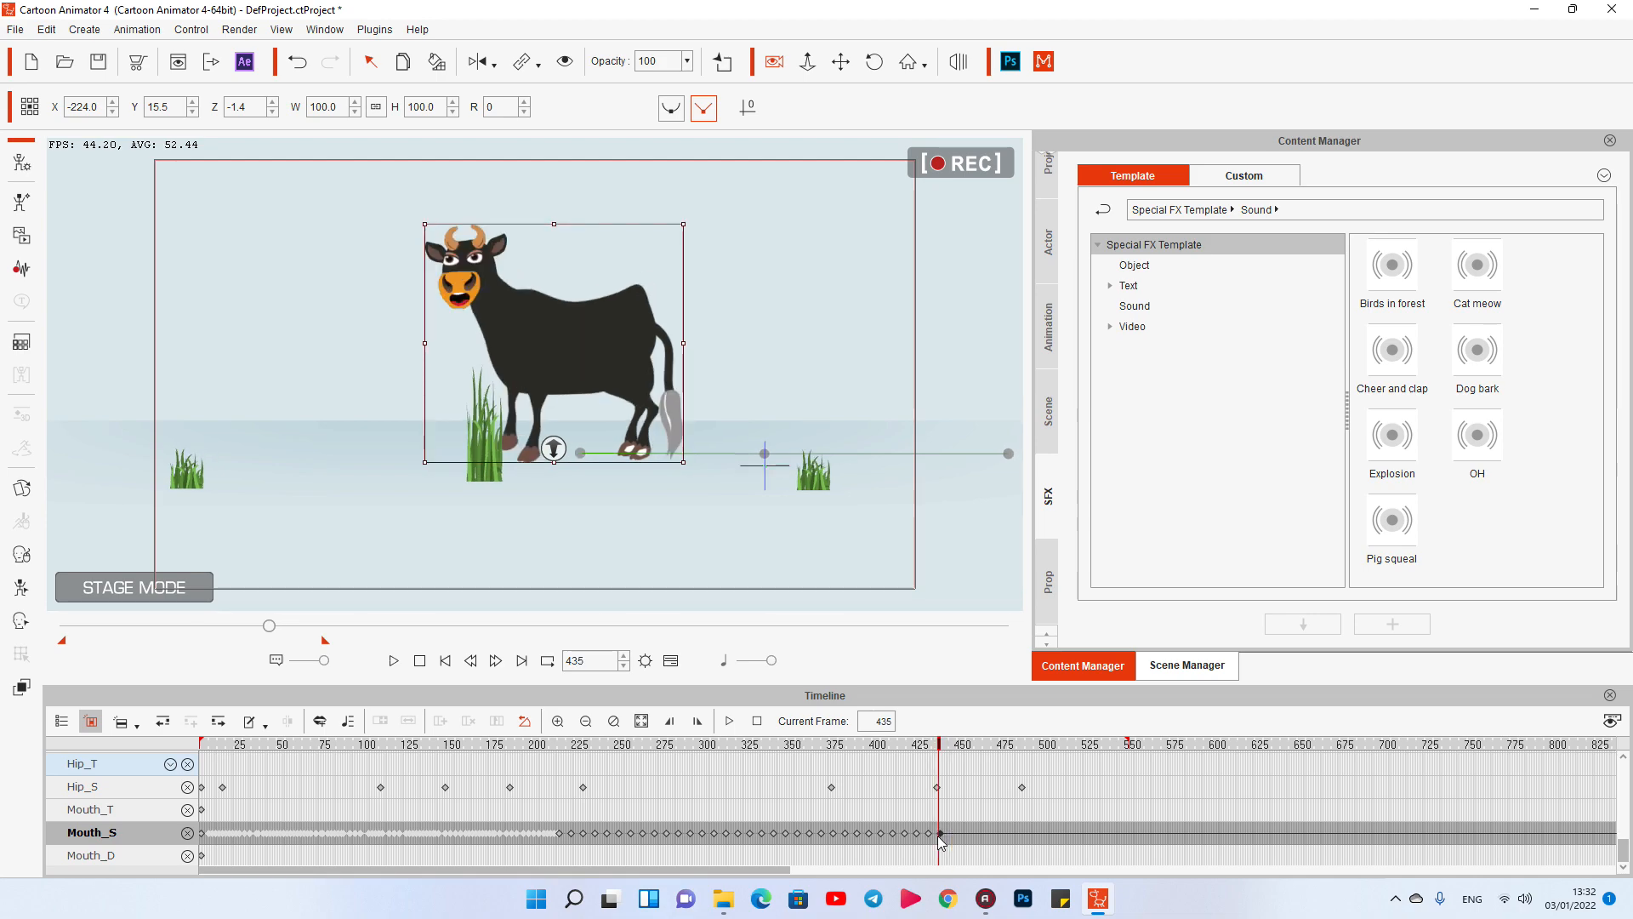
{"action": "key", "text": "ctrl+v"}
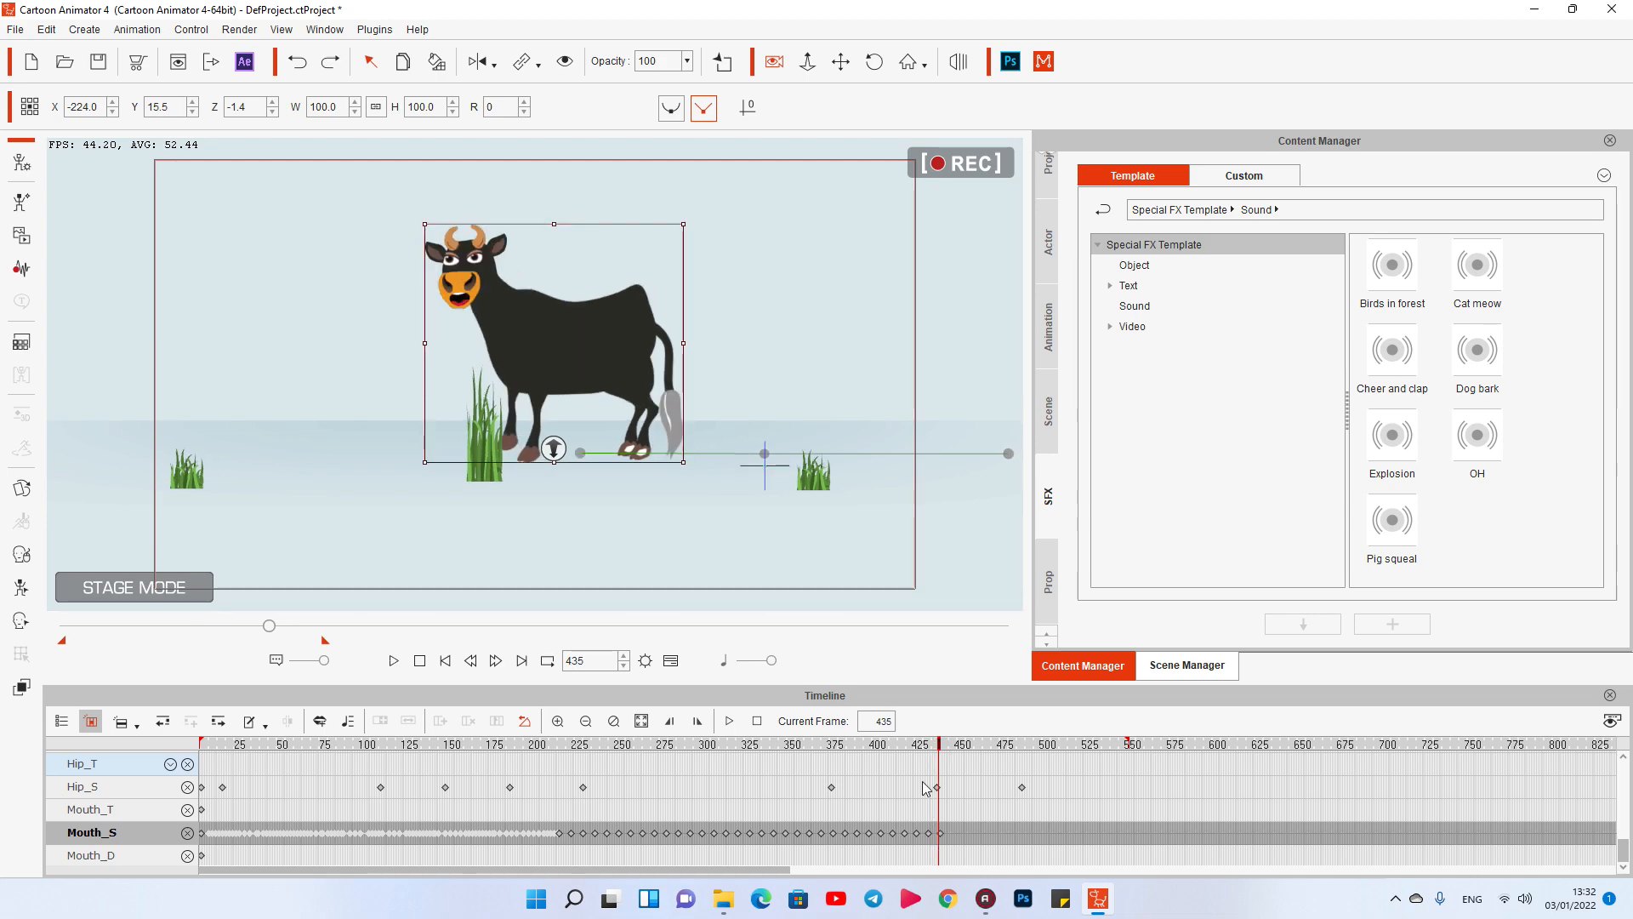
Step: Play the animation from about frame 380 to check the cow's mouth movement
{"action": "left_click", "coordinate": [850, 747]}
{"action": "key", "text": "space"}
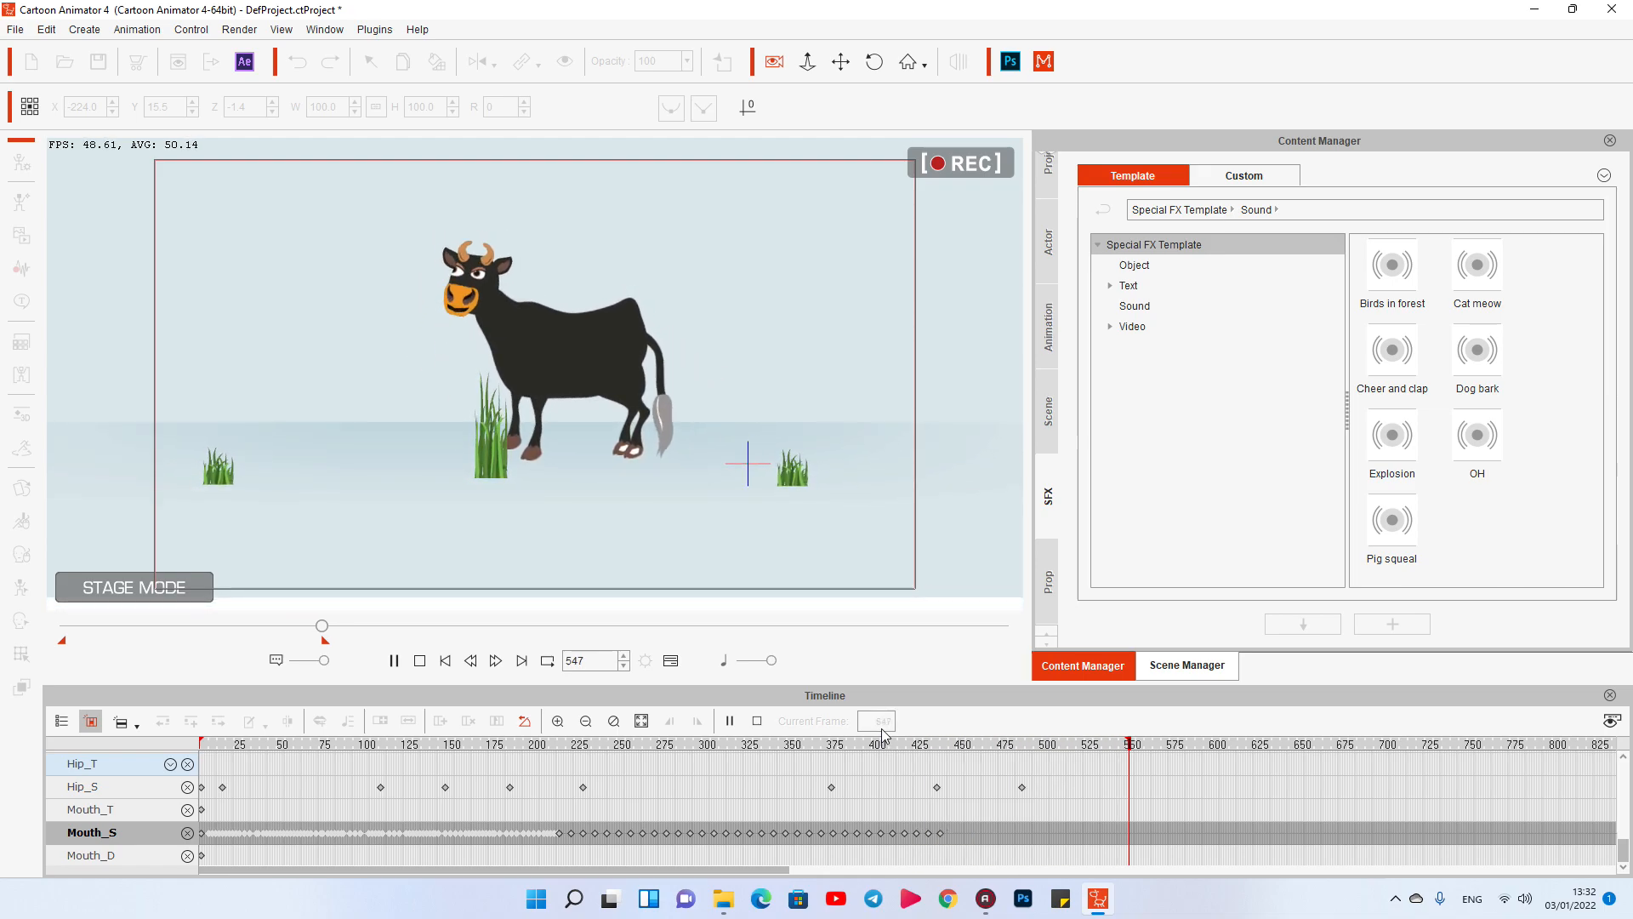
{"action": "key", "text": "space"}
Step: Clear the mouth sprite keys after frame 380 and set the animation's end marker at about frame 571
{"action": "left_click_drag", "start_coordinate": [1059, 752], "coordinate": [1005, 746]}
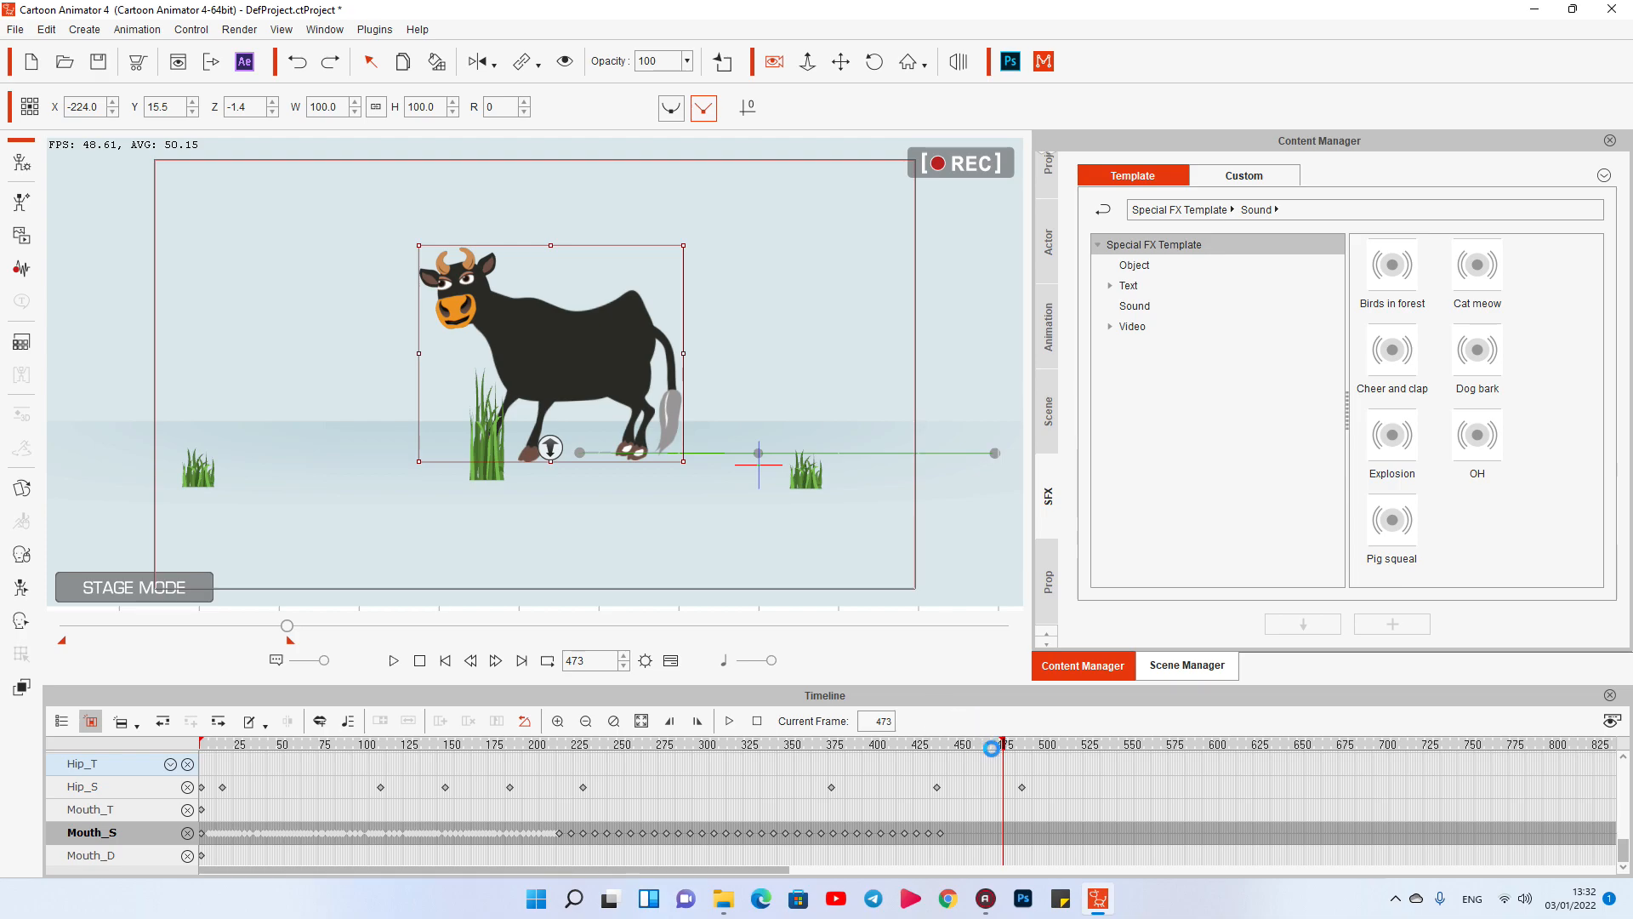
{"action": "left_click_drag", "start_coordinate": [1010, 748], "coordinate": [1056, 746]}
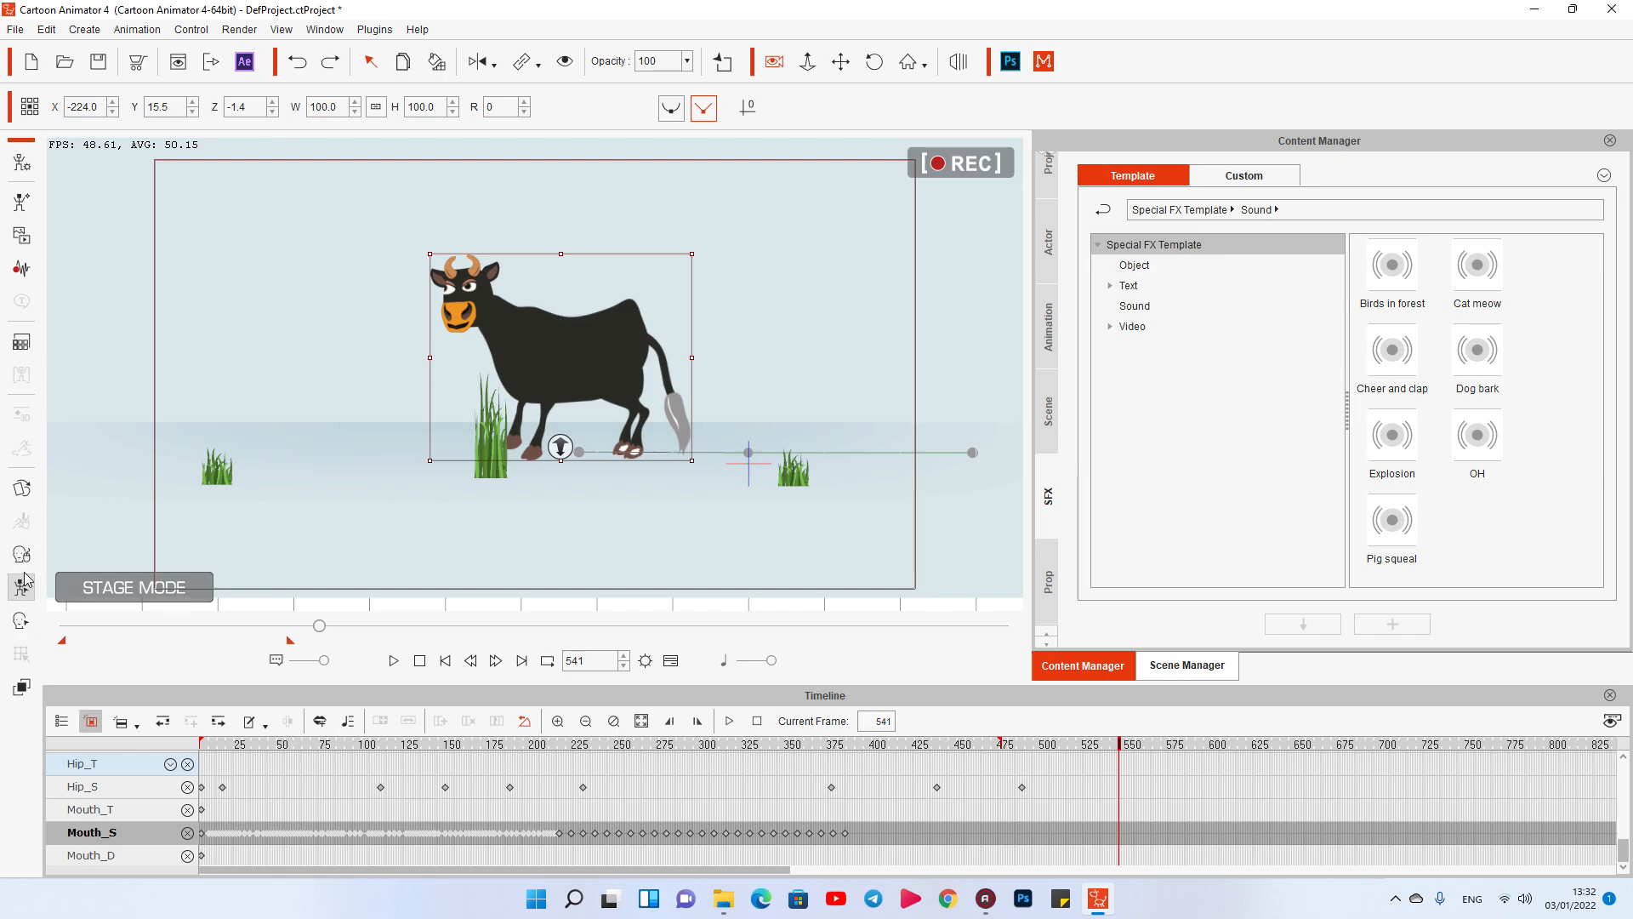
{"action": "left_click_drag", "start_coordinate": [934, 746], "coordinate": [1008, 746]}
Step: Split the cow's facial Puppet Clip at frame 477 and delete the second part
{"action": "scroll", "coordinate": [281, 774], "scroll_direction": "up", "scroll_amount": 6}
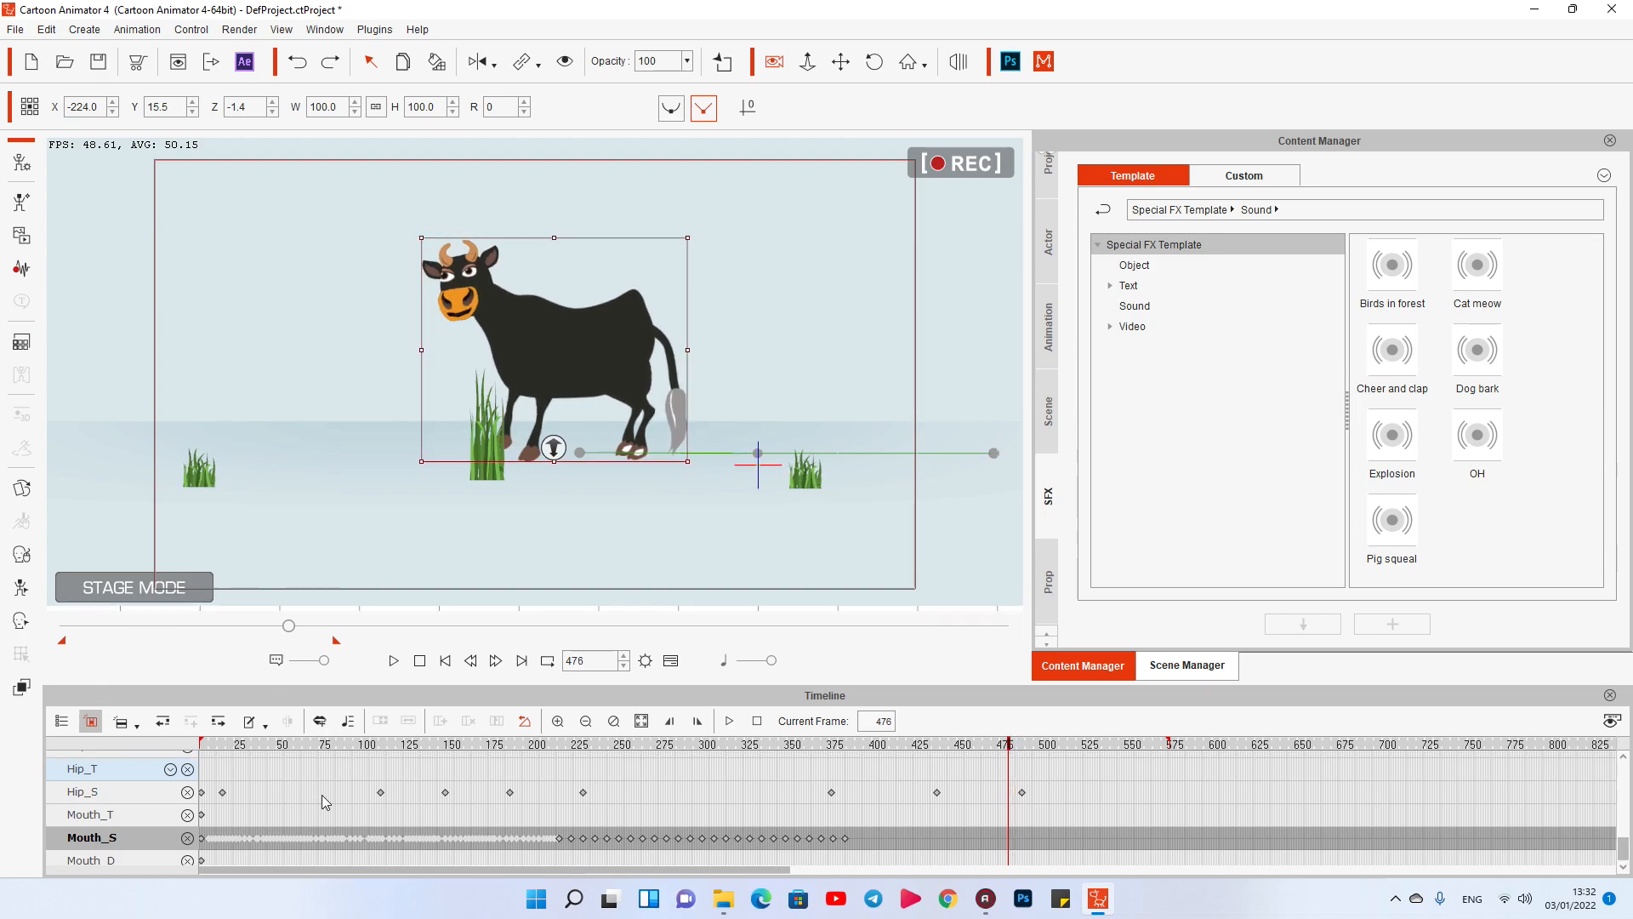
{"action": "scroll", "coordinate": [362, 797], "scroll_direction": "up", "scroll_amount": 2}
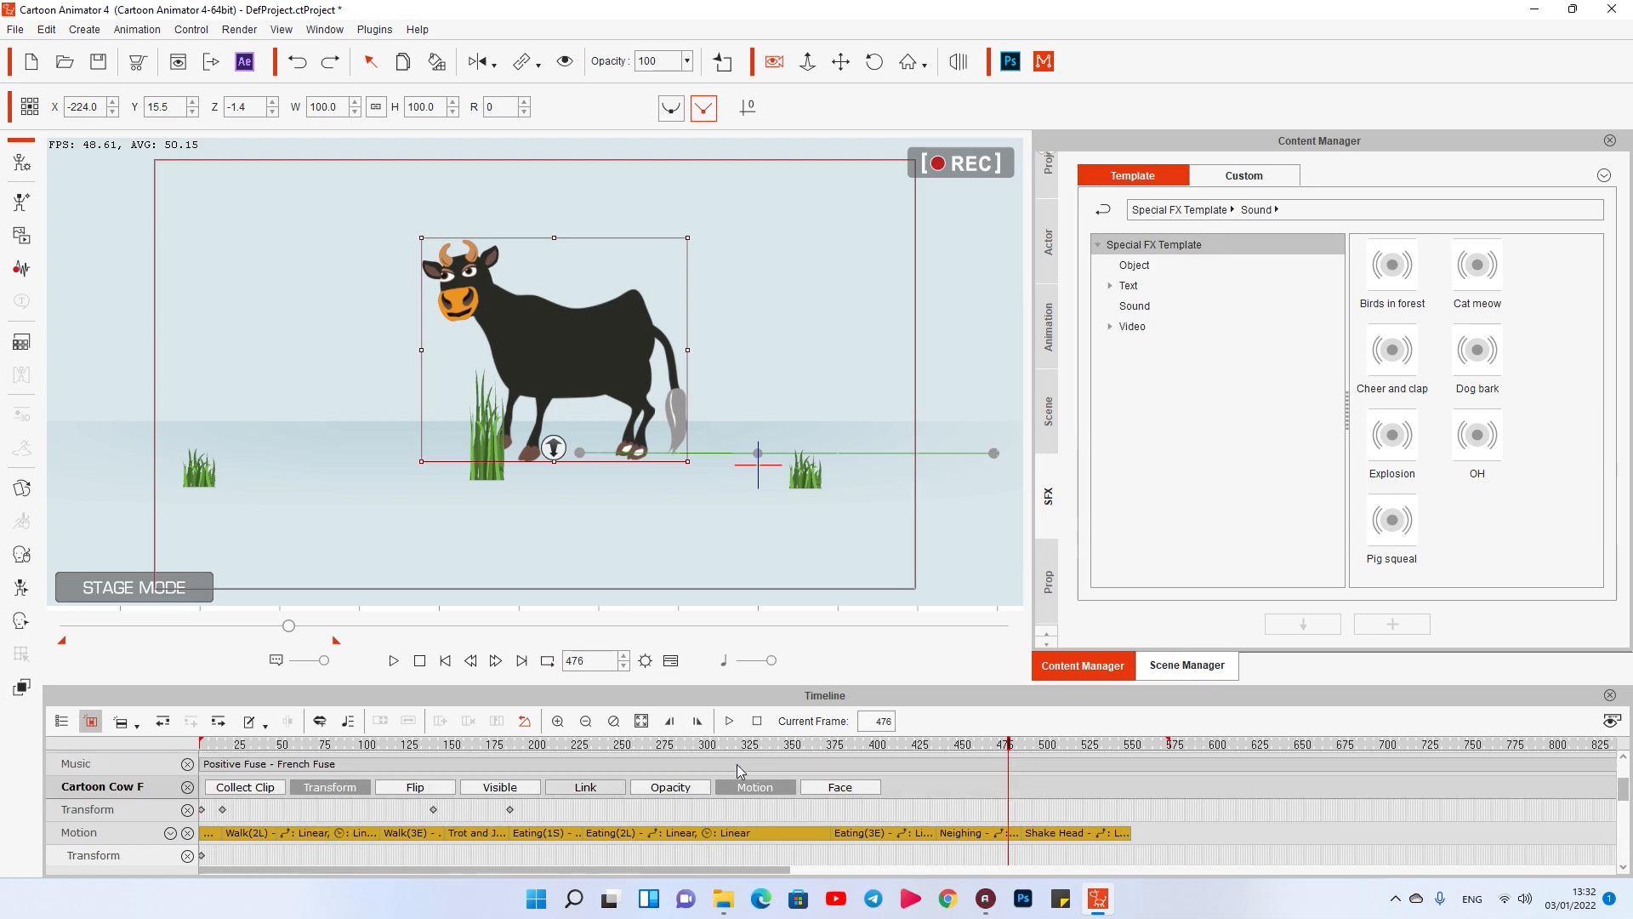
{"action": "scroll", "coordinate": [859, 803], "scroll_direction": "down", "scroll_amount": 7}
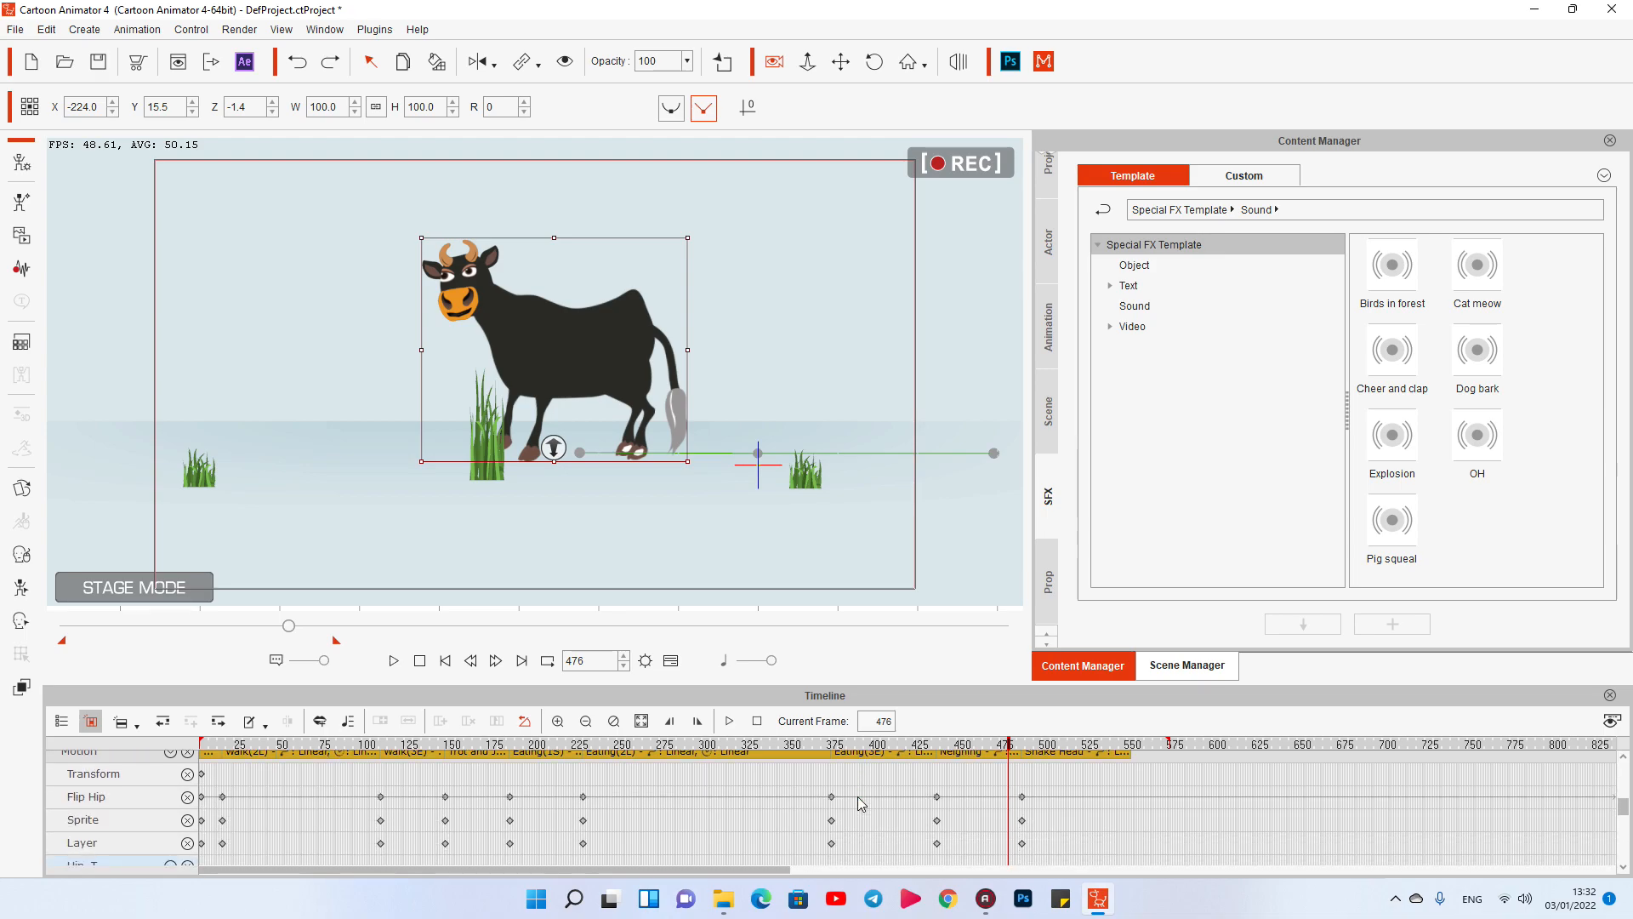
{"action": "scroll", "coordinate": [856, 797], "scroll_direction": "down", "scroll_amount": 1}
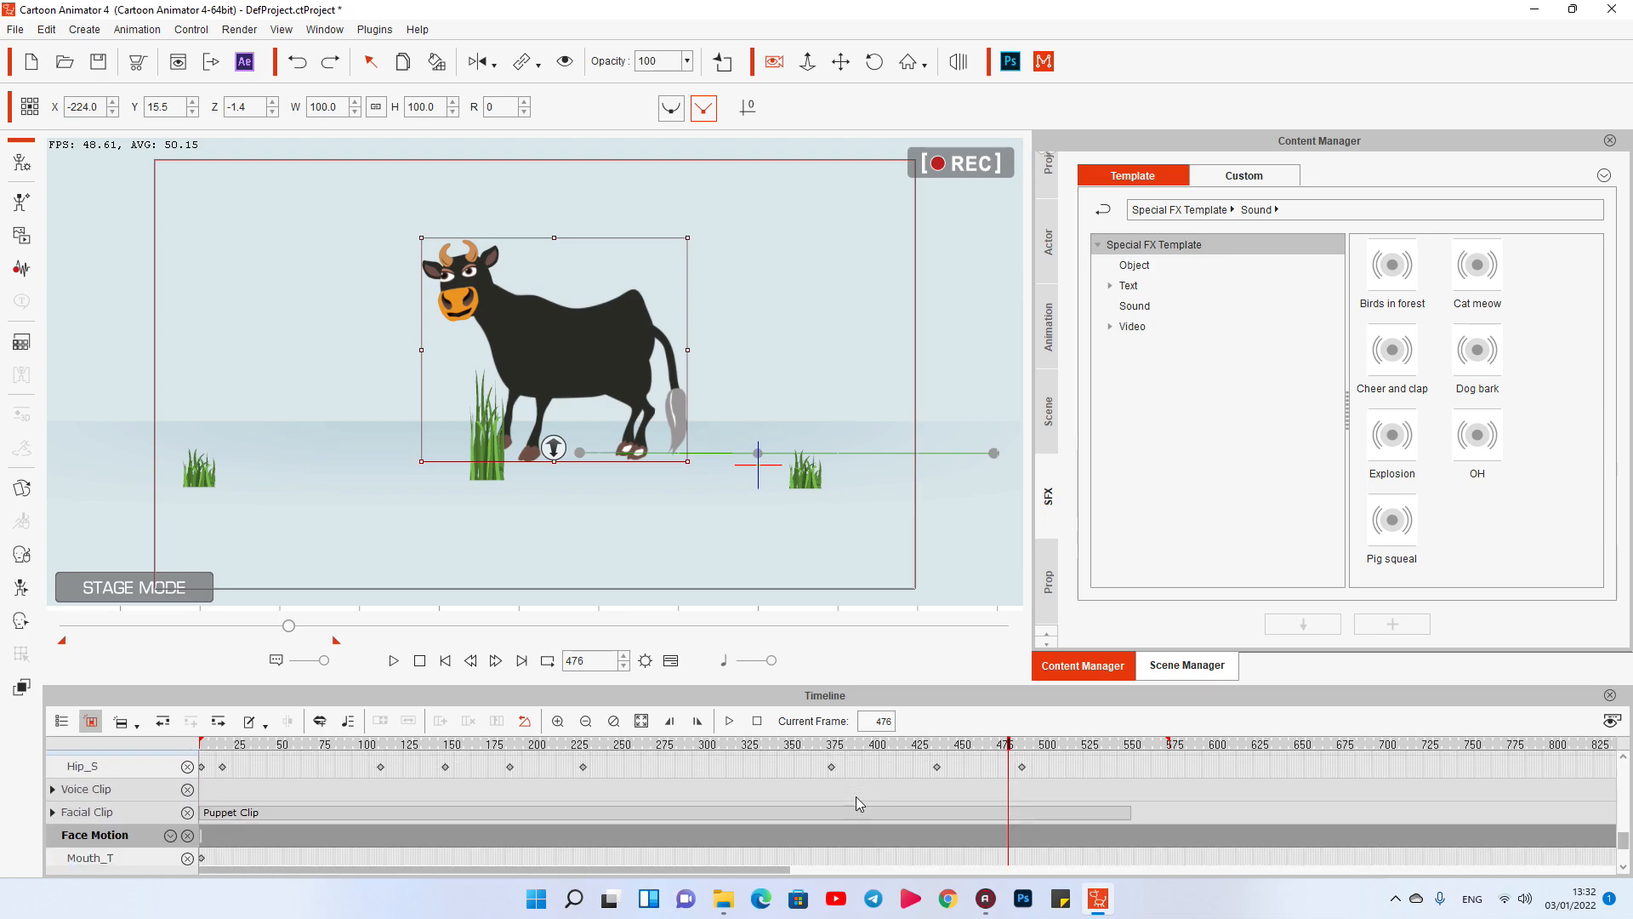
{"action": "left_click", "coordinate": [1011, 808]}
{"action": "left_click", "coordinate": [1010, 813]}
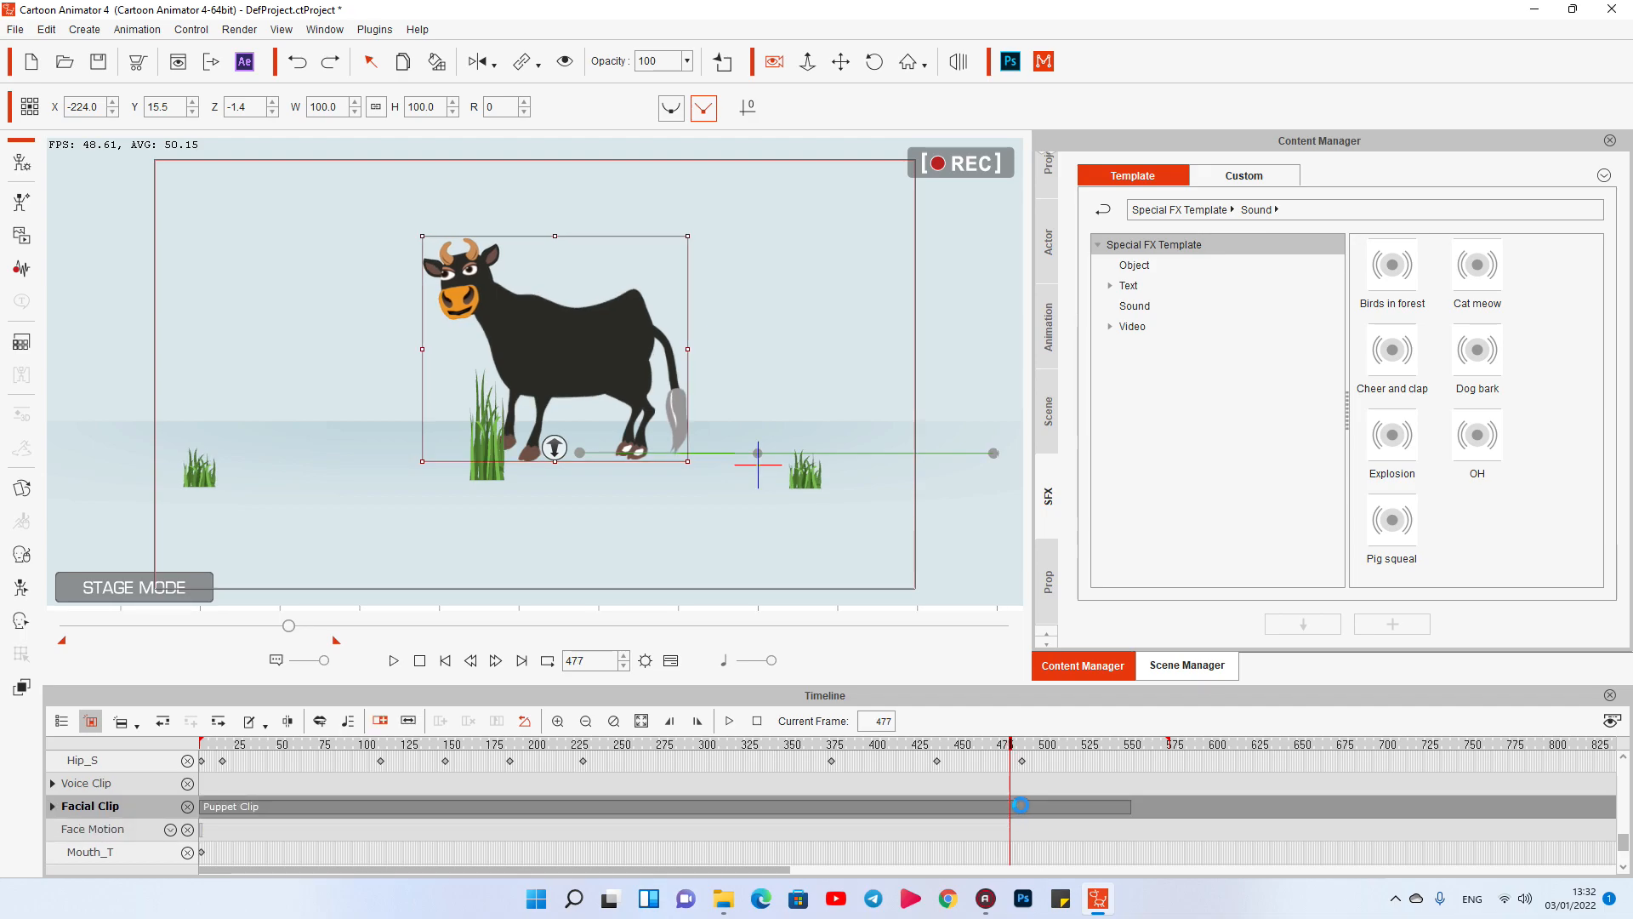
{"action": "left_click", "coordinate": [1023, 808]}
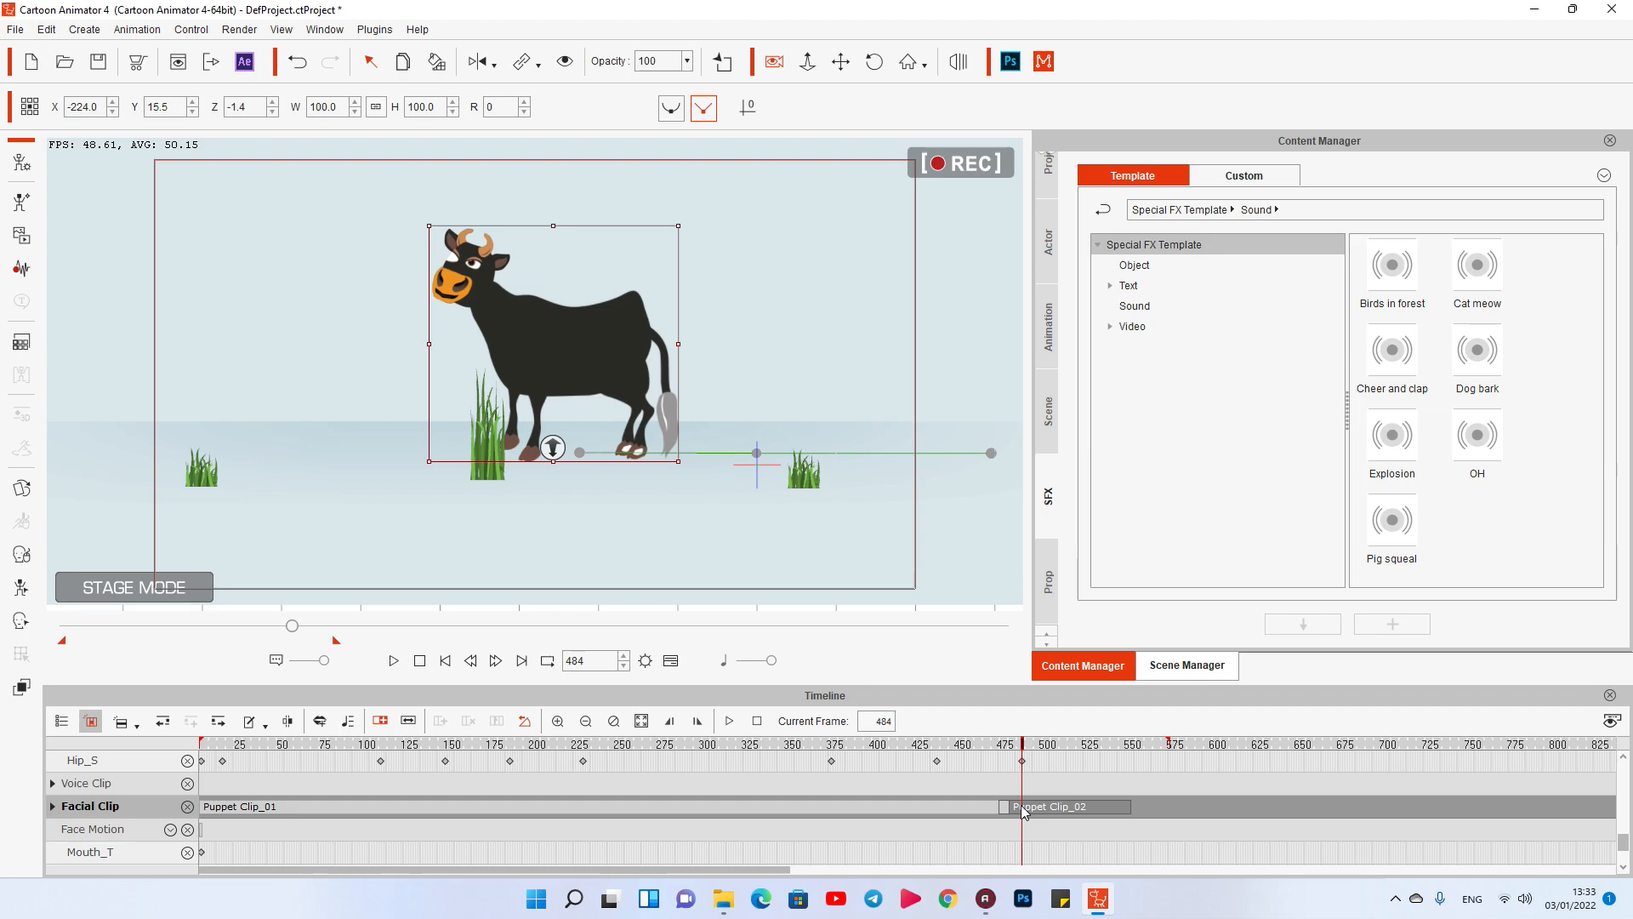
{"action": "key", "text": "Delete"}
Step: Record new facial movement for the cow from frame 476 with the Face Puppet, close it and play the animation
{"action": "left_click", "coordinate": [1010, 746]}
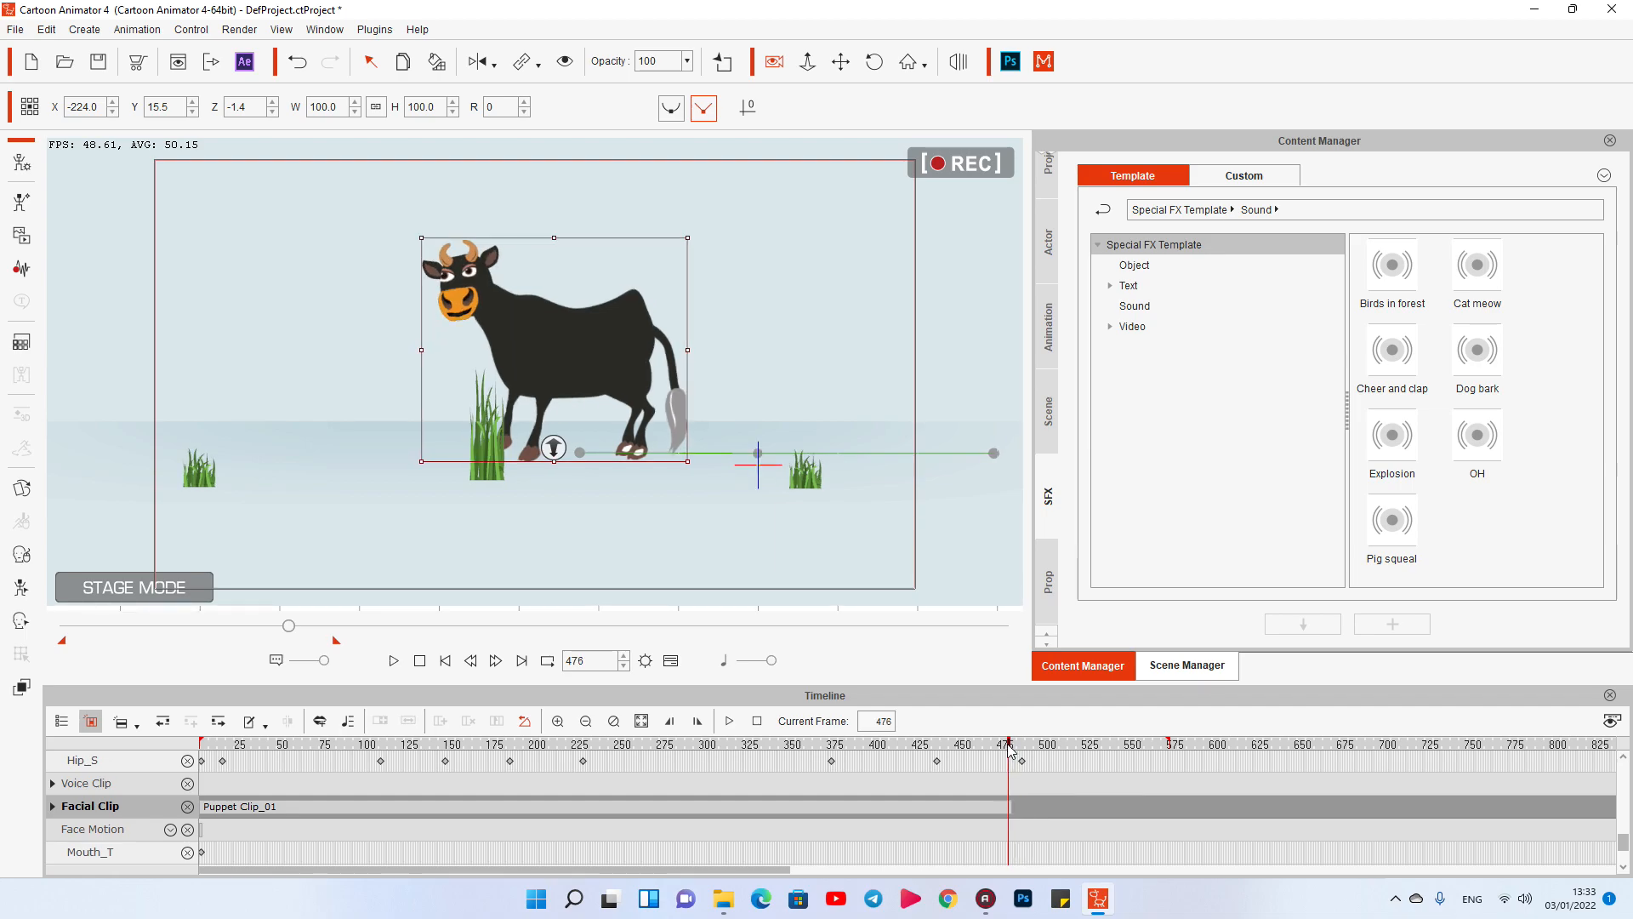
{"action": "left_click", "coordinate": [21, 554]}
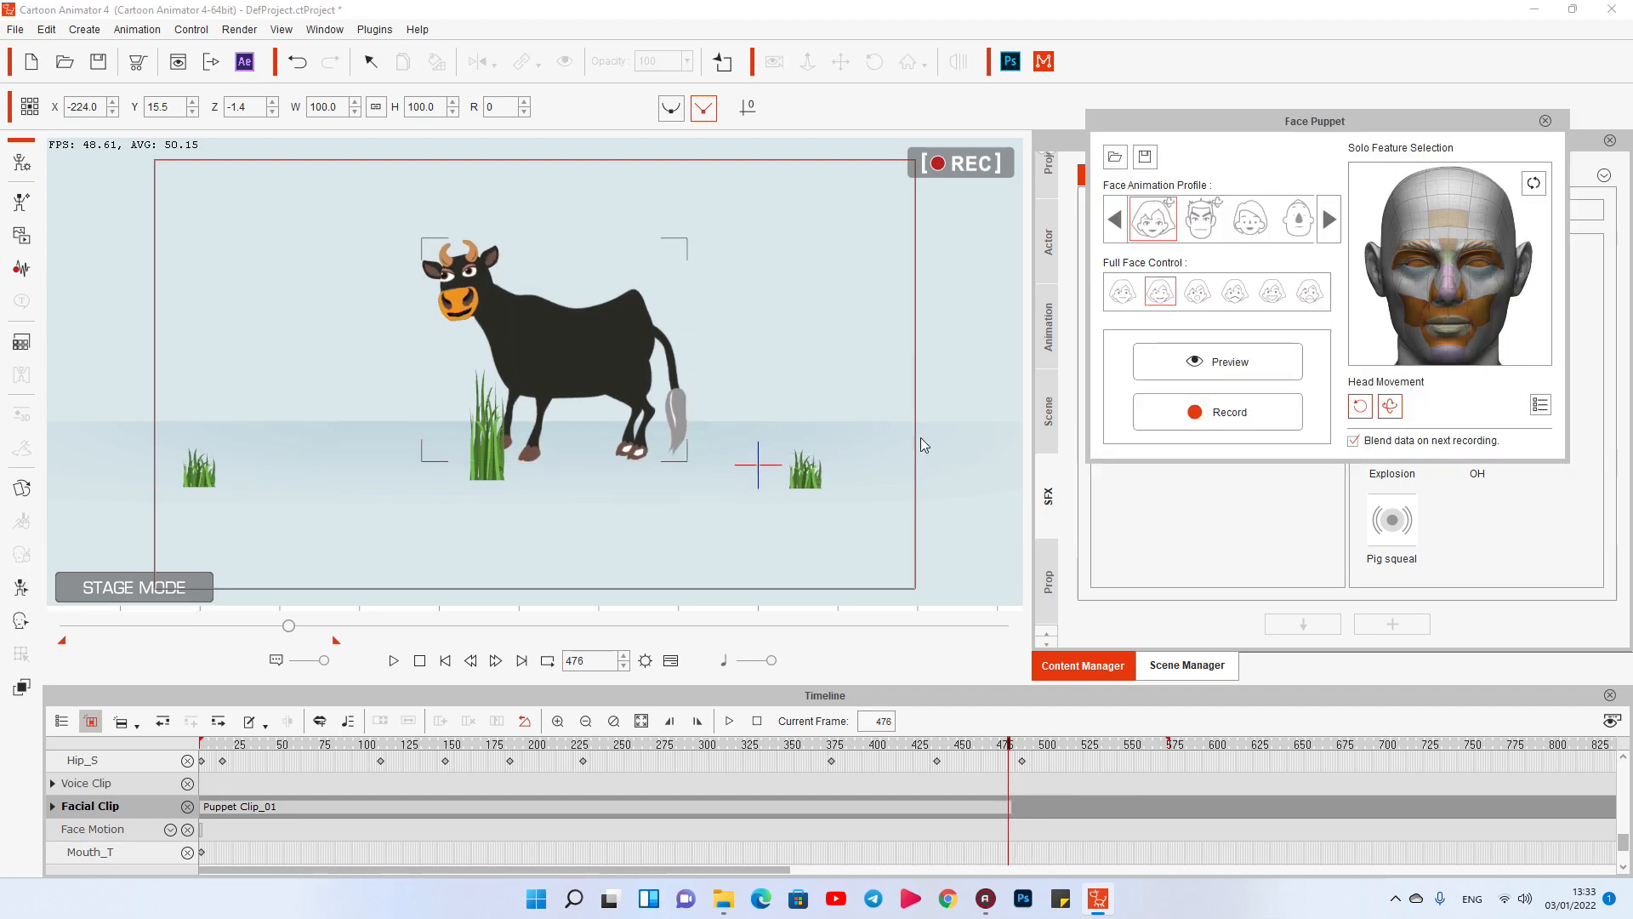
{"action": "left_click", "coordinate": [1215, 373]}
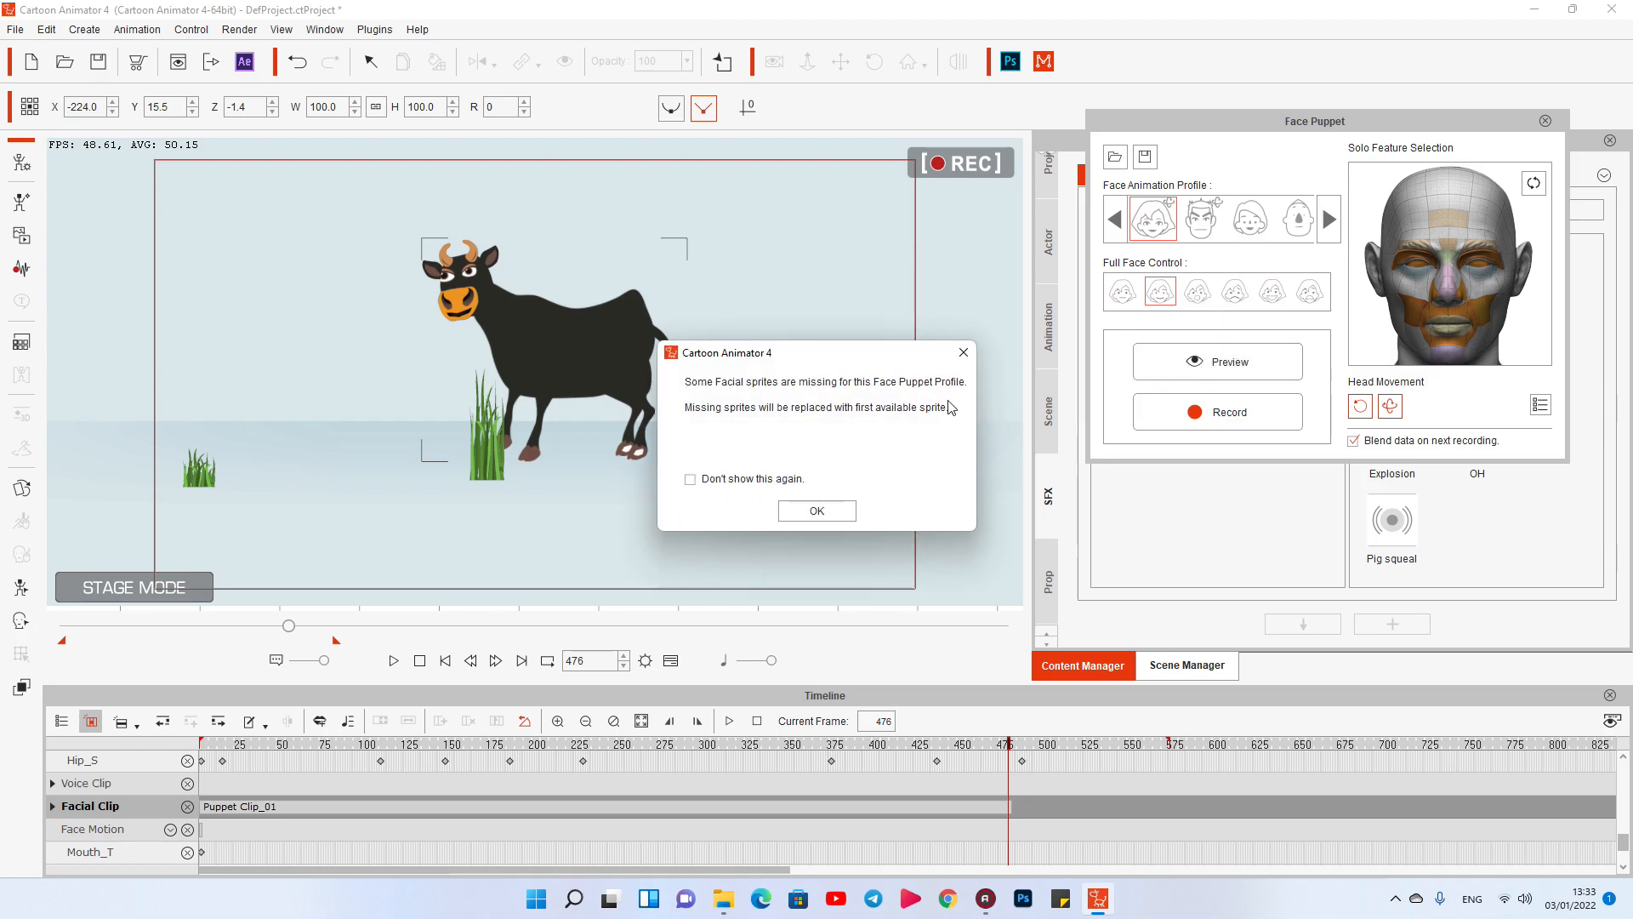
{"action": "left_click", "coordinate": [964, 352]}
{"action": "left_click", "coordinate": [1225, 410]}
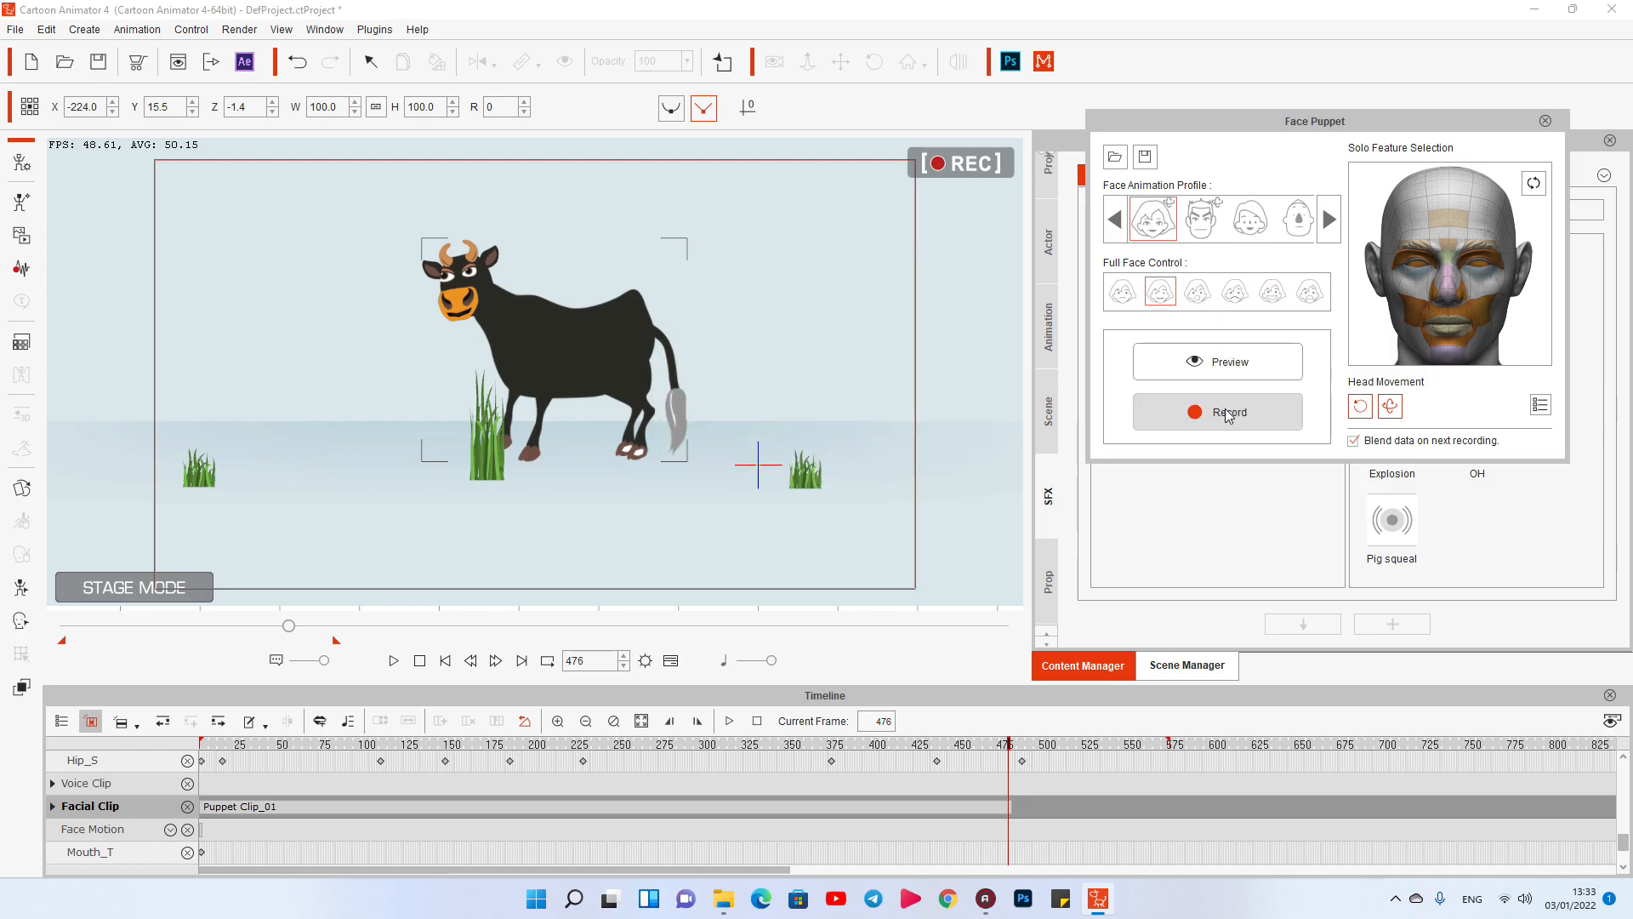
{"action": "left_click", "coordinate": [846, 511]}
{"action": "key", "text": "space"}
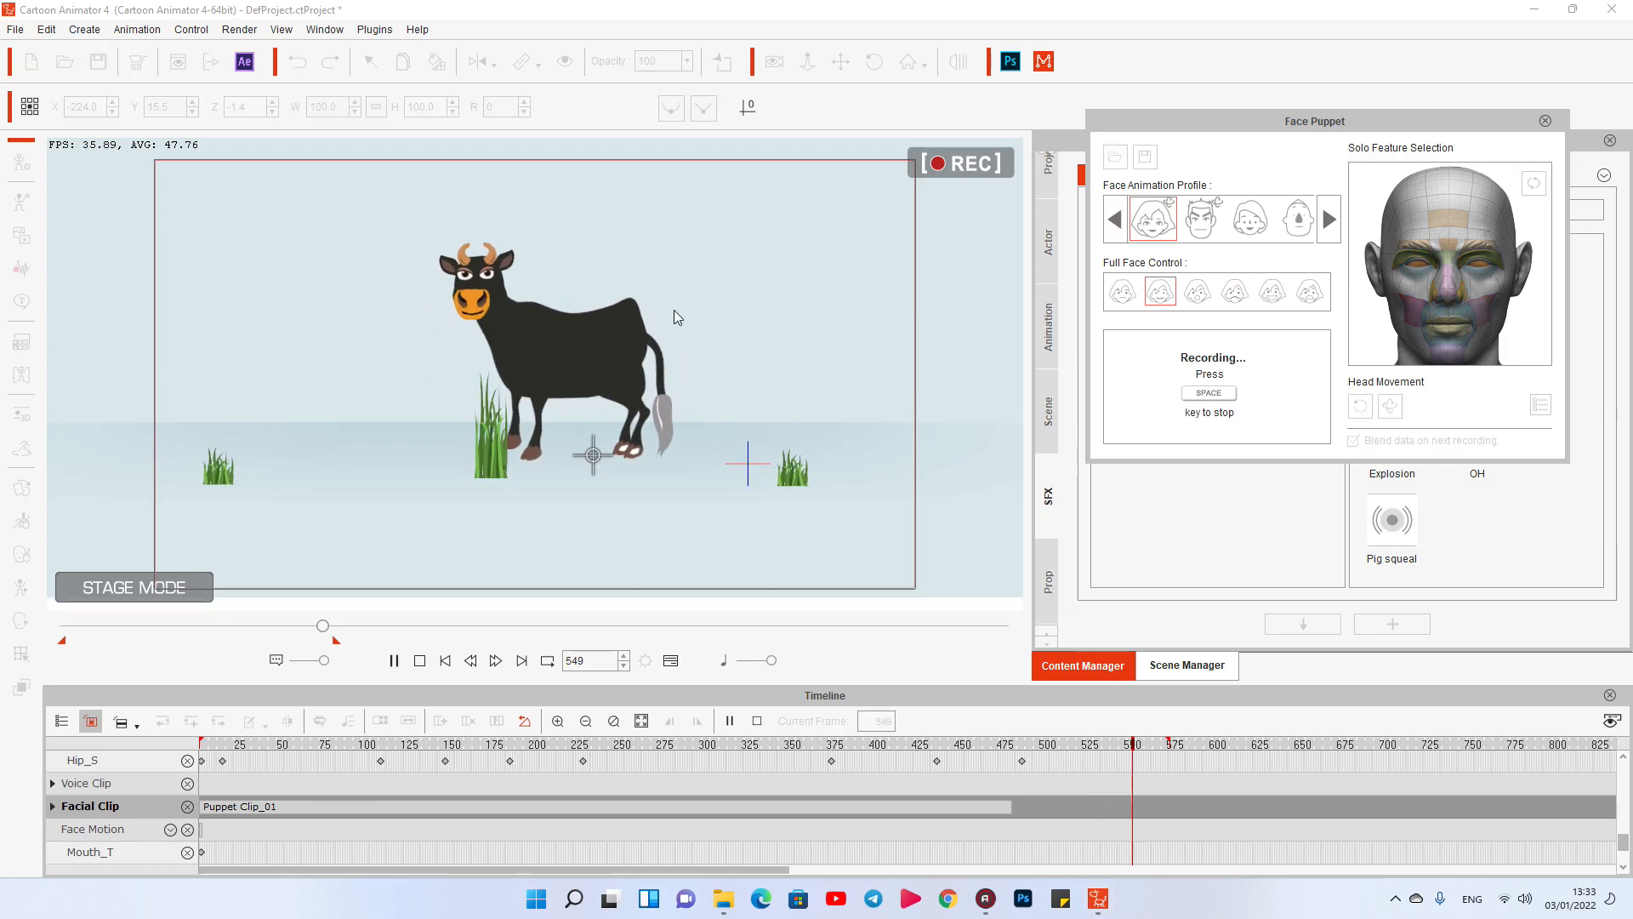
{"action": "key", "text": "space"}
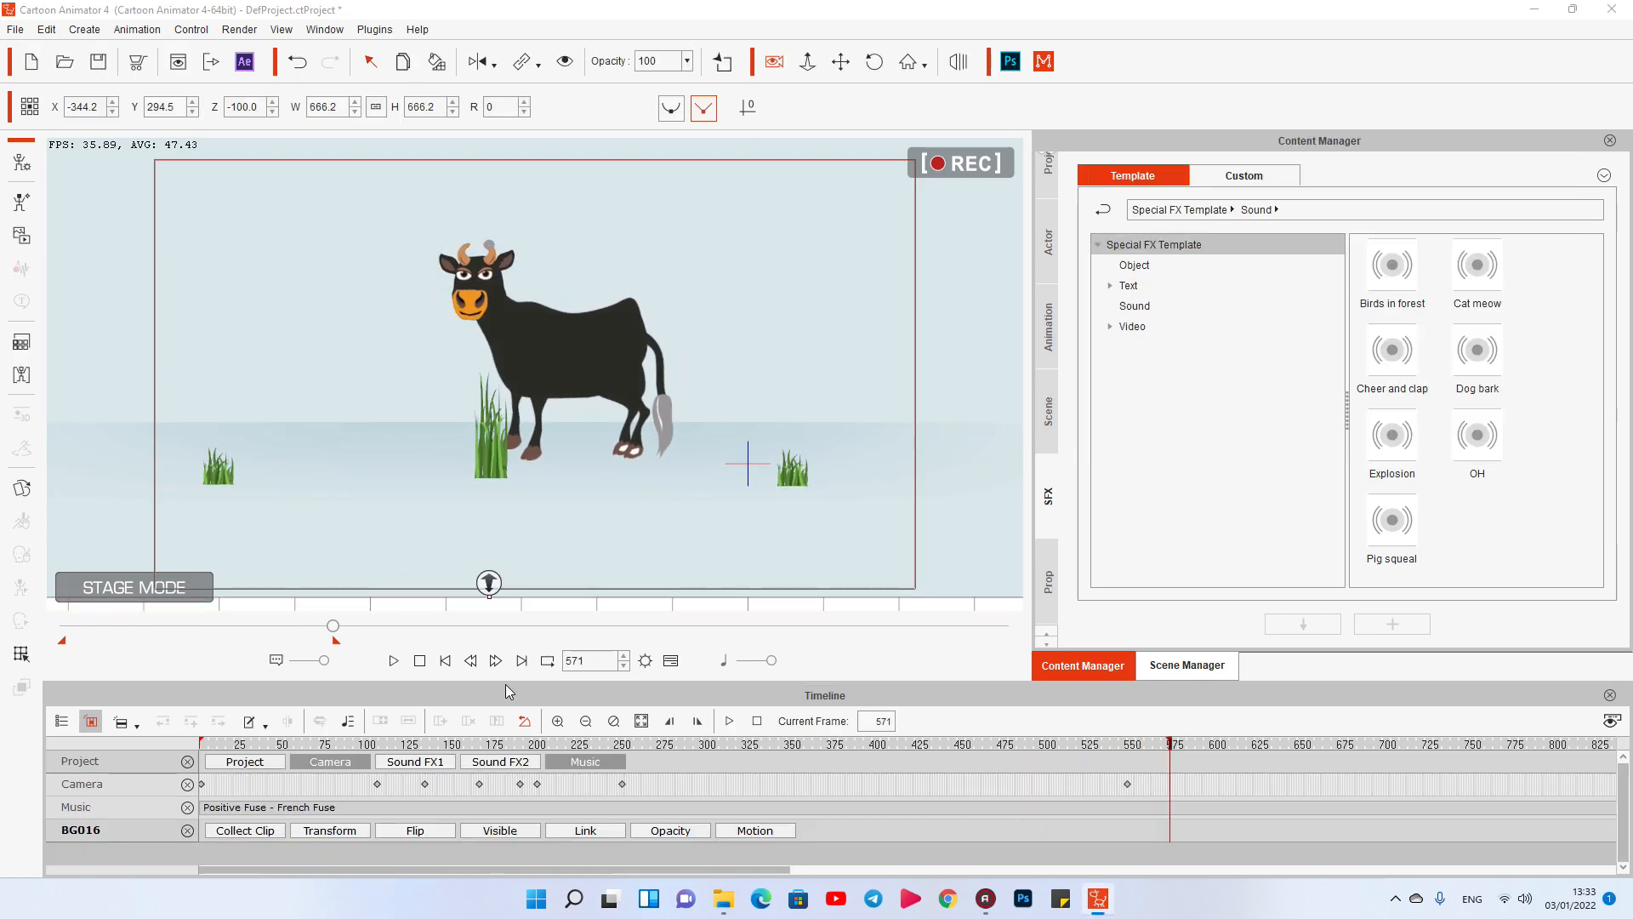
{"action": "left_click", "coordinate": [392, 661]}
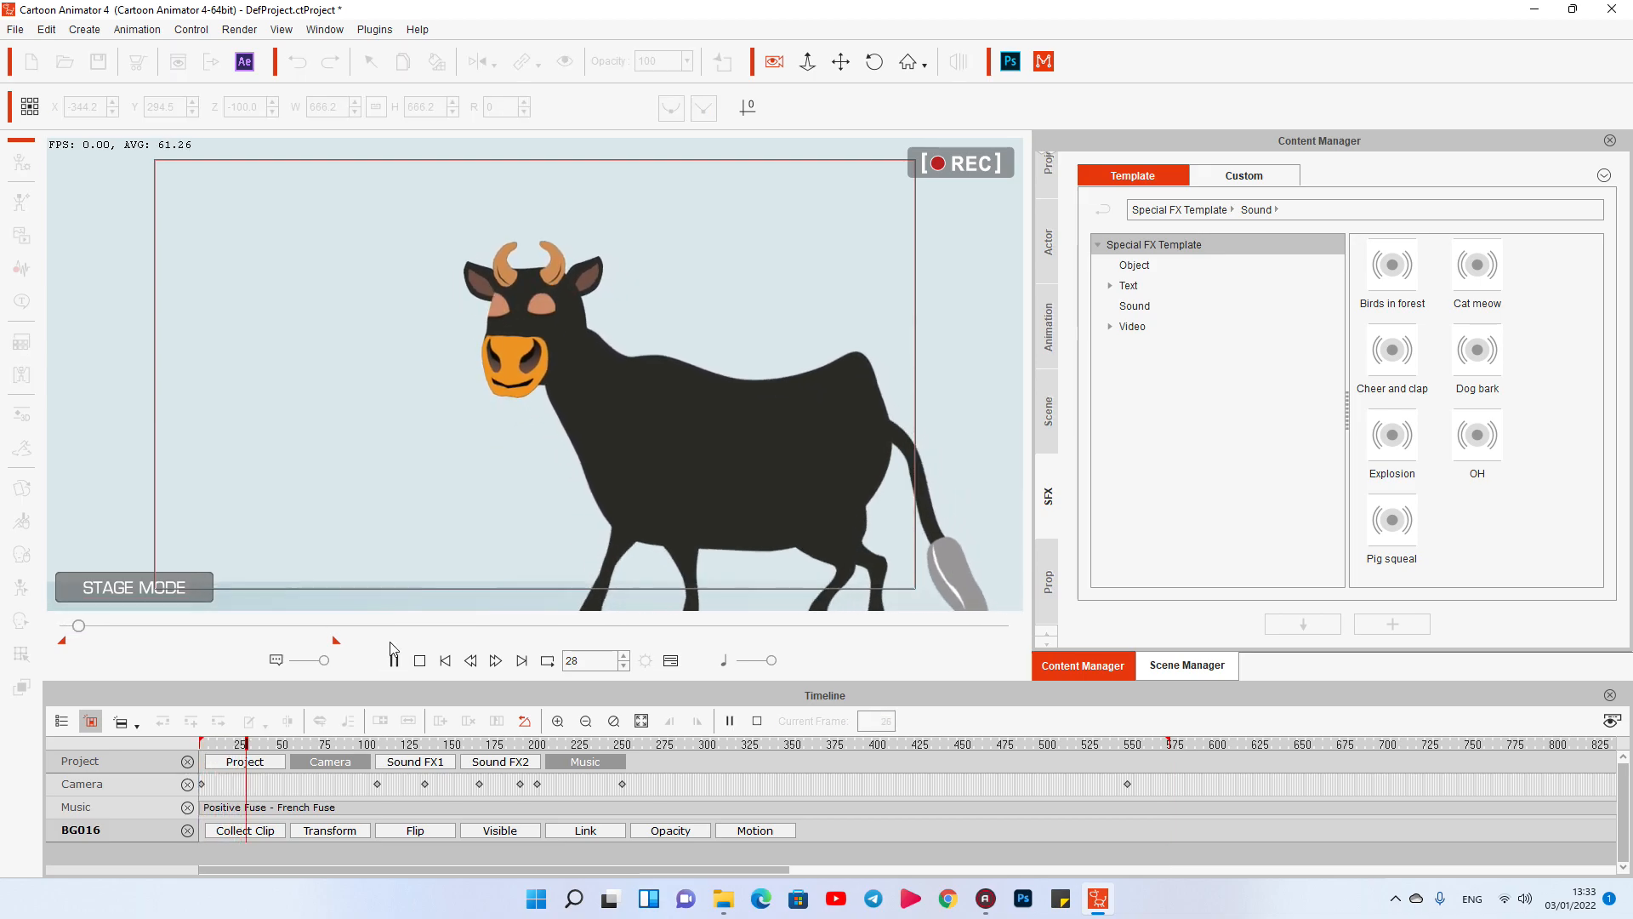